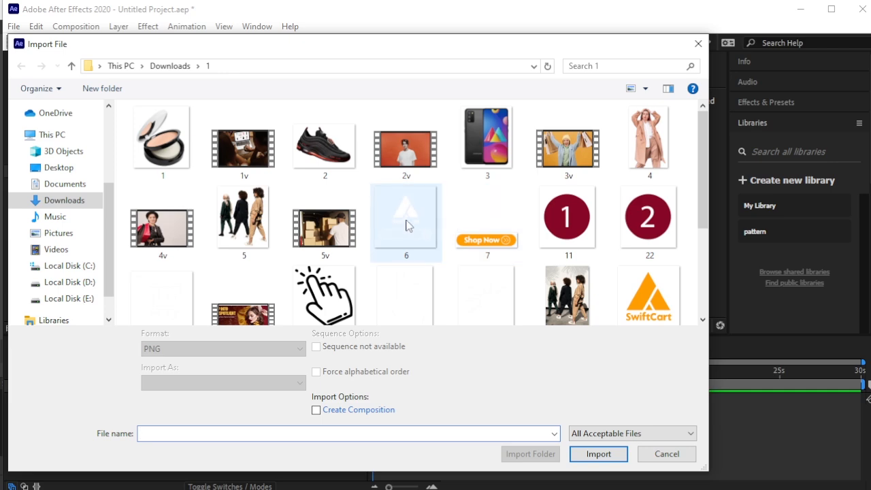
Import the logo image 6.png from Downloads\1 and place it as the only layer in Comp 1.
{"action": "left_click", "coordinate": [406, 225]}
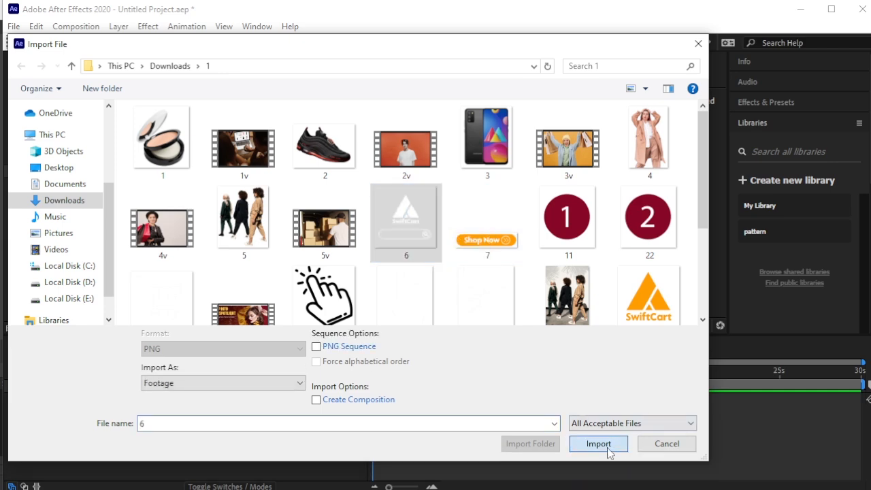
{"action": "left_click", "coordinate": [591, 452]}
{"action": "left_click_drag", "start_coordinate": [75, 190], "coordinate": [107, 406]}
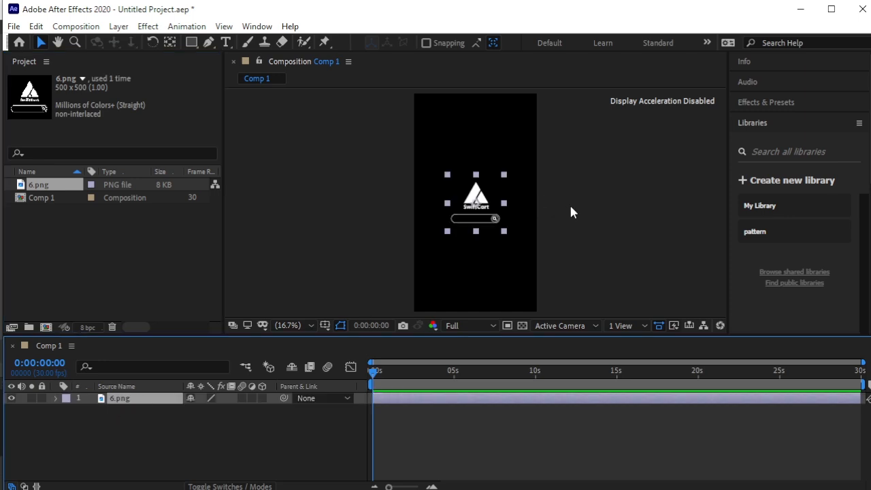
{"action": "left_click", "coordinate": [567, 212]}
{"action": "left_click", "coordinate": [291, 447]}
{"action": "left_click", "coordinate": [116, 399]}
Pre-compose the 6.png layer as 'Intro' with all attributes moved, then open Intro.
{"action": "left_click", "coordinate": [118, 26]}
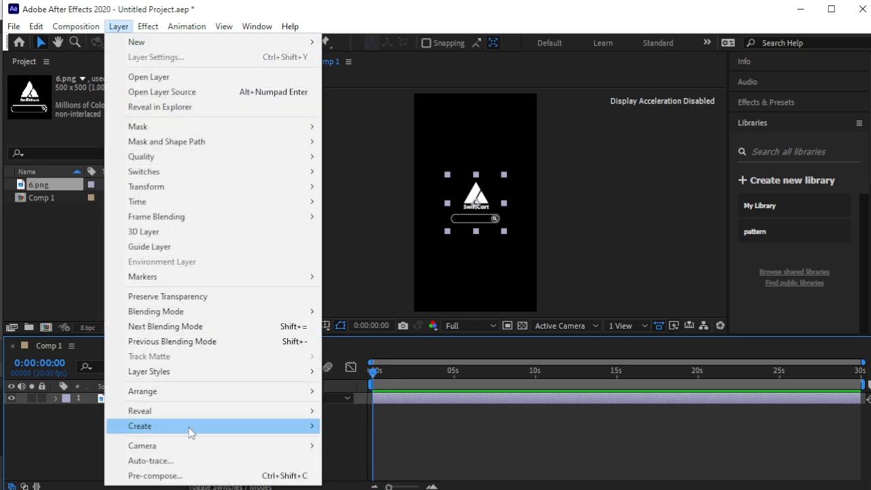
{"action": "left_click", "coordinate": [195, 476]}
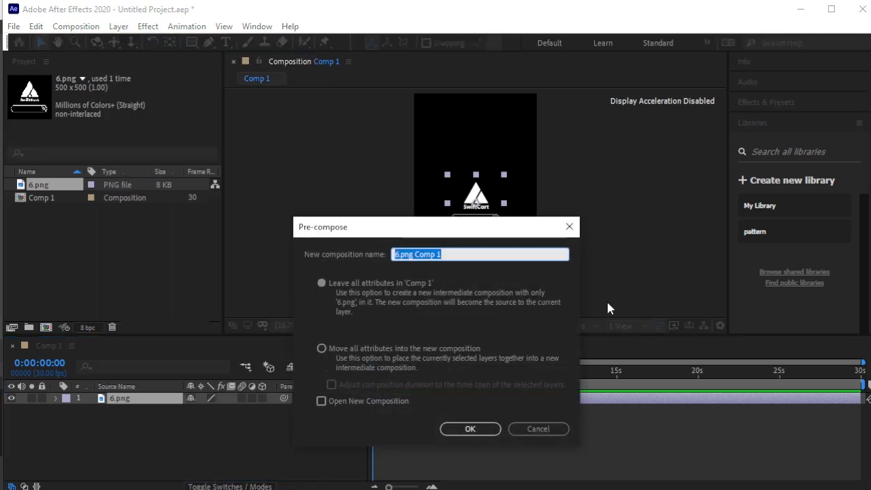
{"action": "type", "text": "In"}
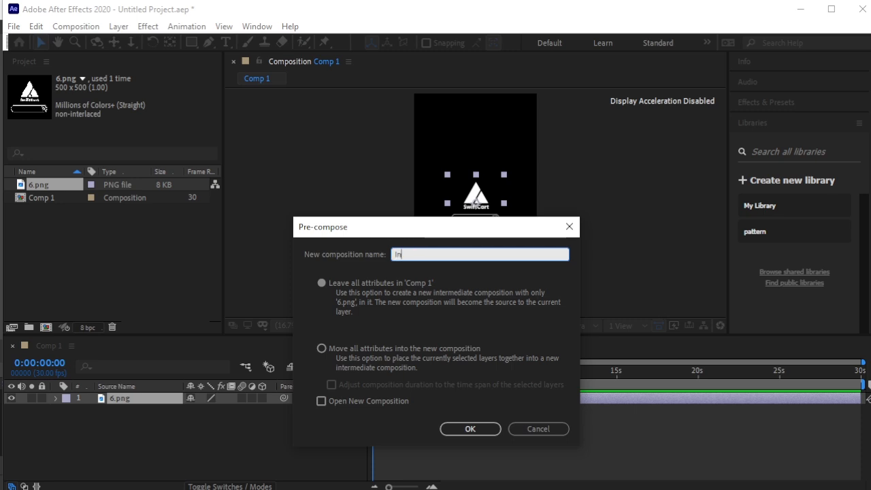
{"action": "left_click", "coordinate": [373, 349]}
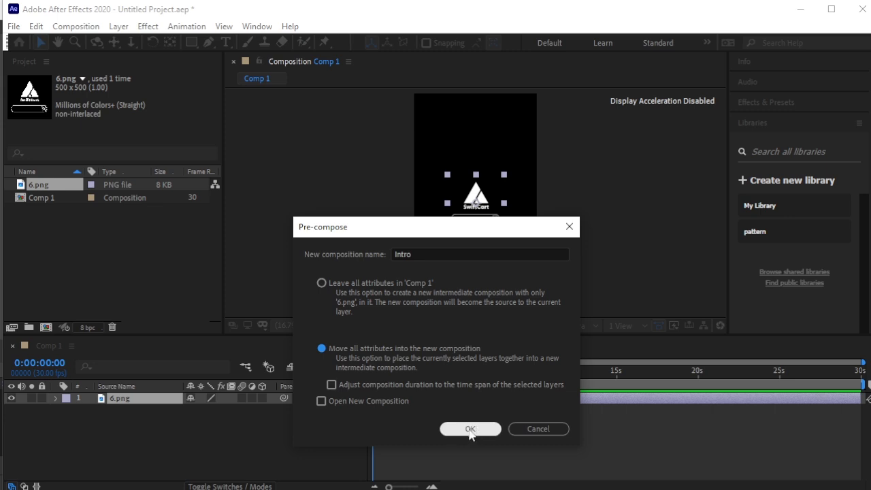
{"action": "left_click", "coordinate": [467, 428]}
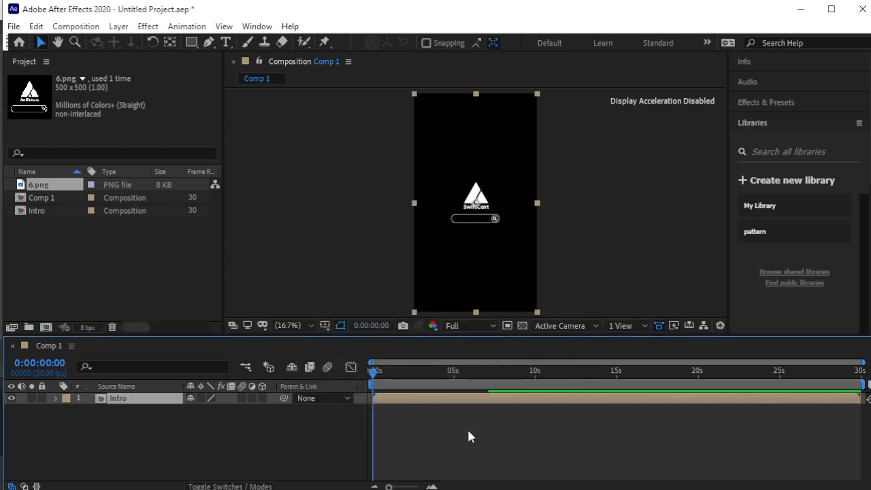
{"action": "double_click", "coordinate": [99, 401]}
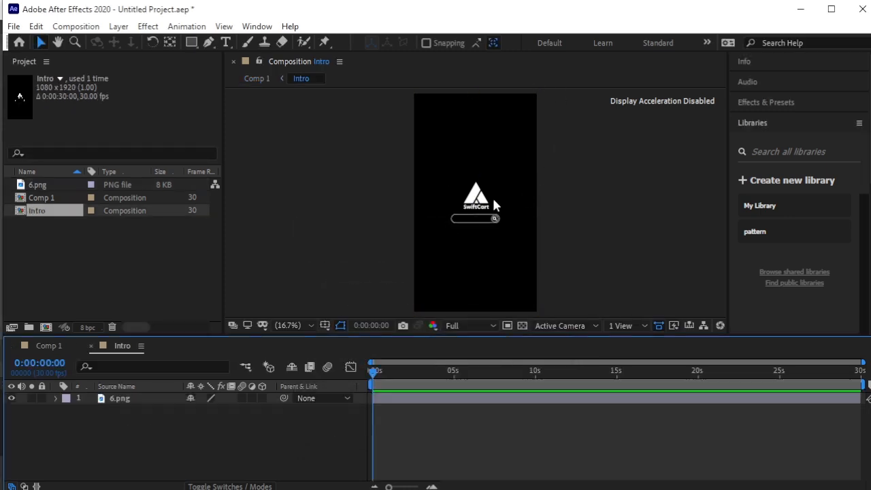
{"action": "left_click", "coordinate": [481, 191]}
{"action": "left_click", "coordinate": [549, 213]}
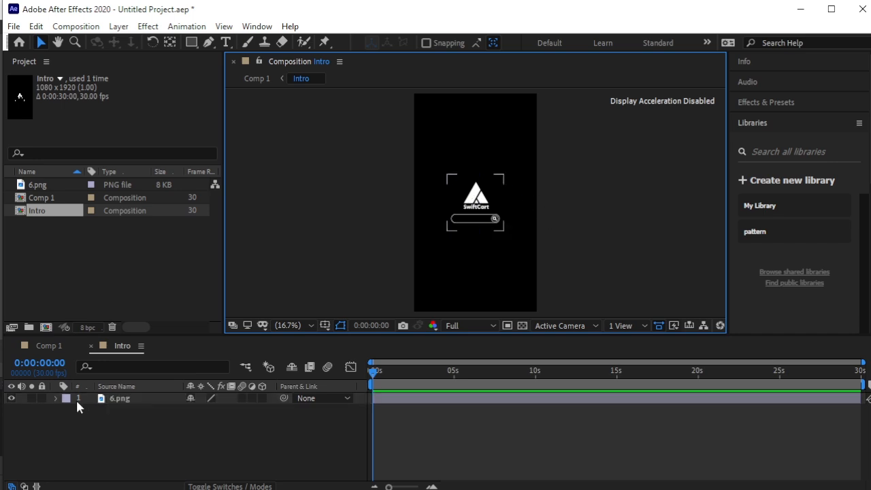
{"action": "left_click", "coordinate": [118, 26]}
Add an orange FF9D00 solid layer and place it beneath the logo.
{"action": "mouse_move", "coordinate": [311, 45]}
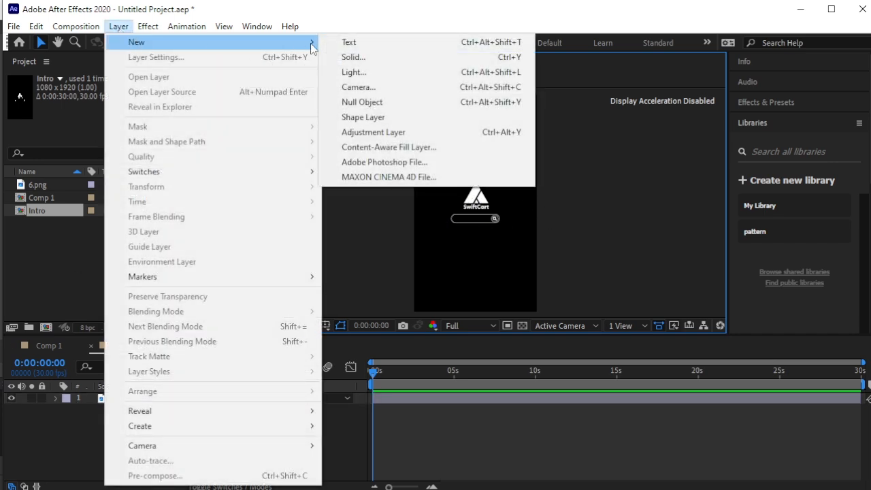
{"action": "left_click", "coordinate": [352, 59]}
{"action": "left_click", "coordinate": [639, 346]}
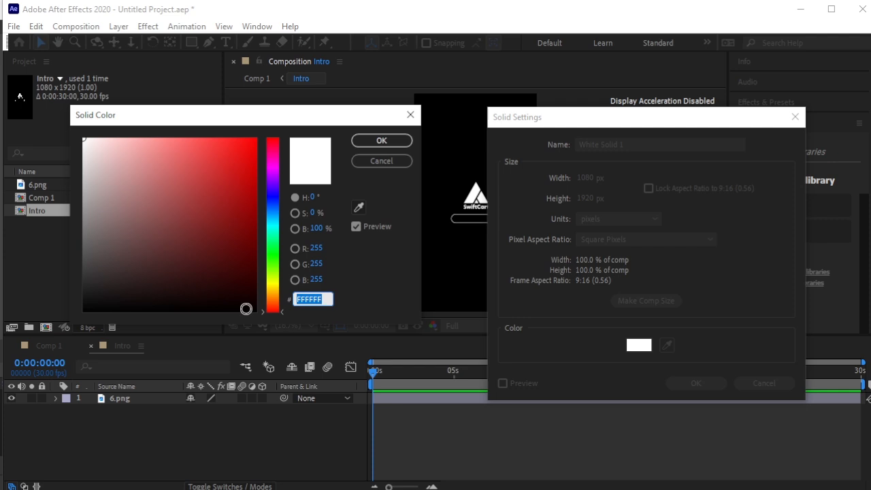
{"action": "type", "text": "FF9D00"}
{"action": "left_click", "coordinate": [381, 140]}
{"action": "left_click", "coordinate": [688, 383]}
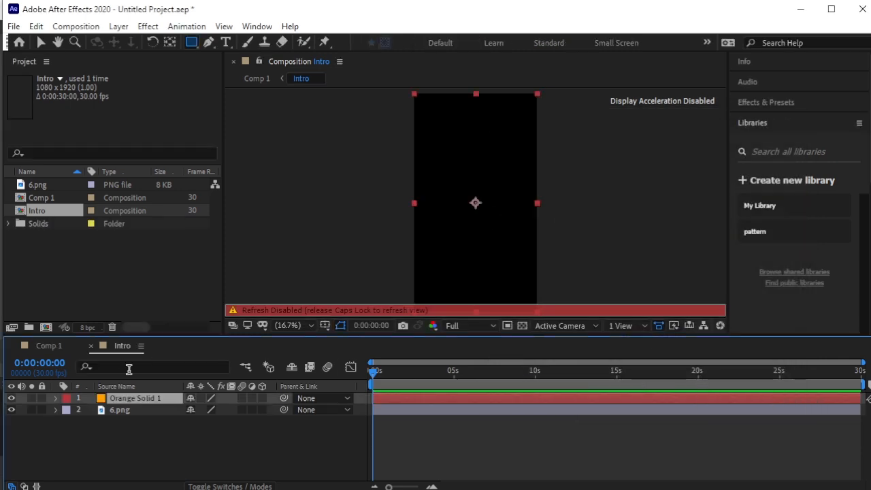
{"action": "left_click_drag", "start_coordinate": [136, 399], "coordinate": [143, 422]}
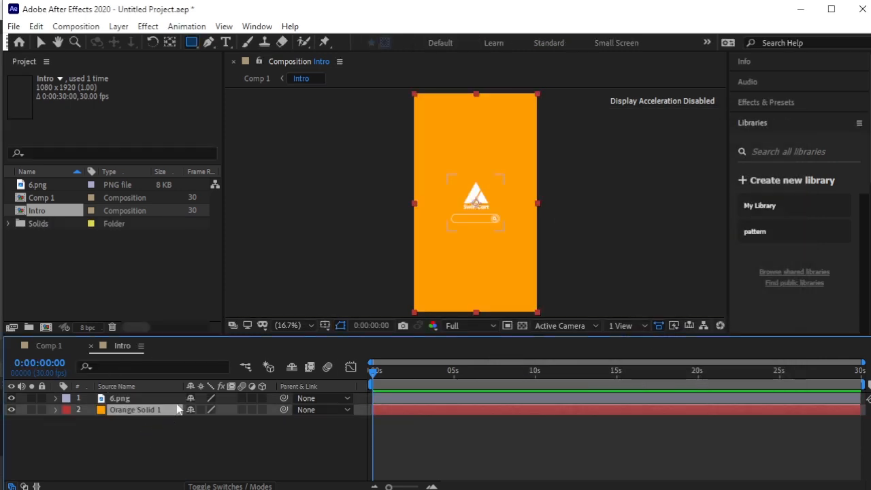
Scale the 6.png logo to 150% and move it slightly up in the frame.
{"action": "left_click", "coordinate": [142, 400]}
{"action": "key", "text": "s"}
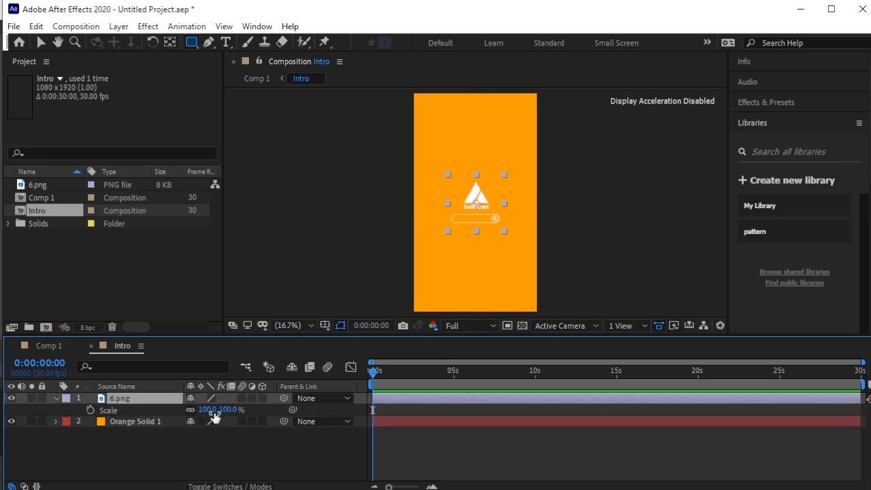
{"action": "left_click_drag", "start_coordinate": [206, 410], "coordinate": [372, 411]}
{"action": "left_click_drag", "start_coordinate": [272, 420], "coordinate": [267, 424]}
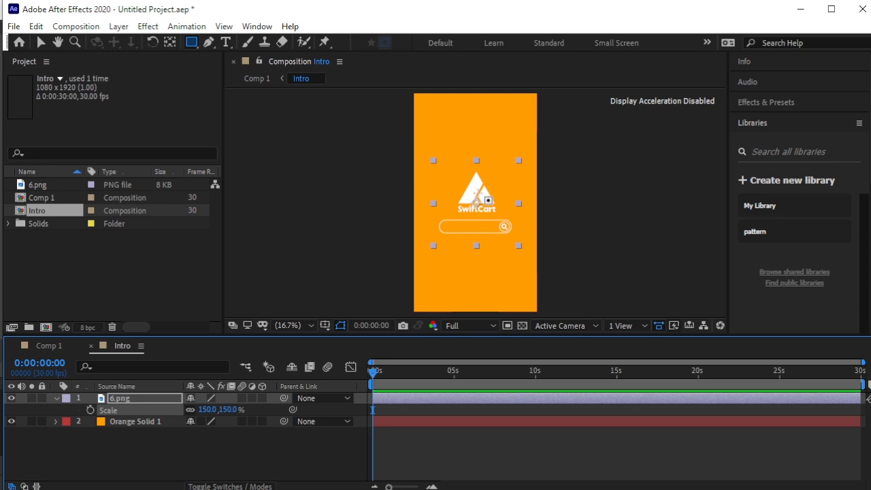
{"action": "key", "text": "v"}
{"action": "left_click_drag", "start_coordinate": [478, 192], "coordinate": [479, 168]}
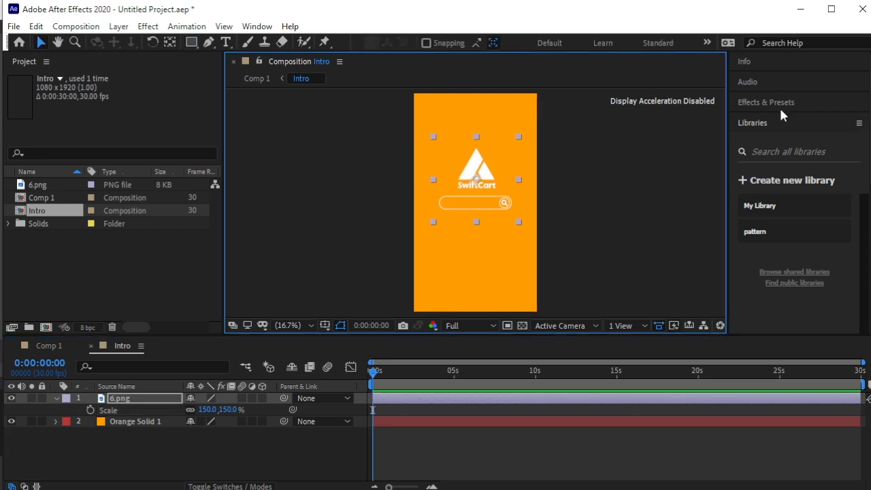
Open the Align panel from the Window menu.
{"action": "left_click", "coordinate": [257, 26]}
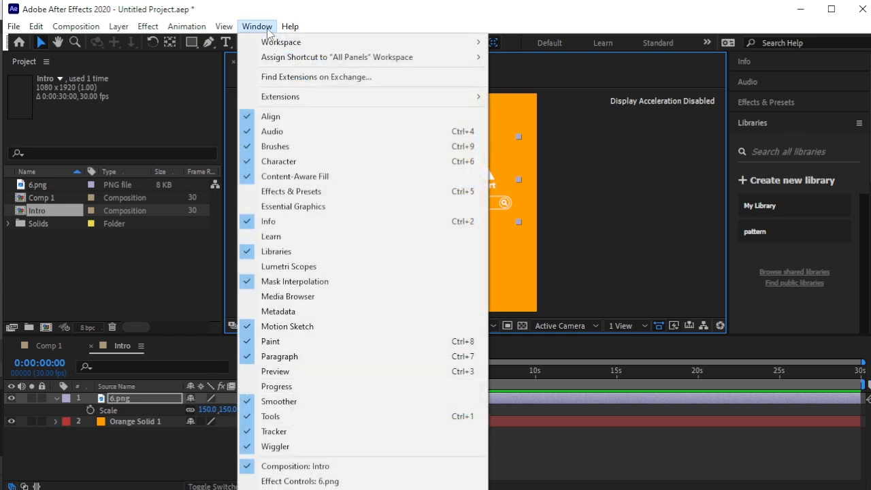
{"action": "left_click", "coordinate": [295, 117]}
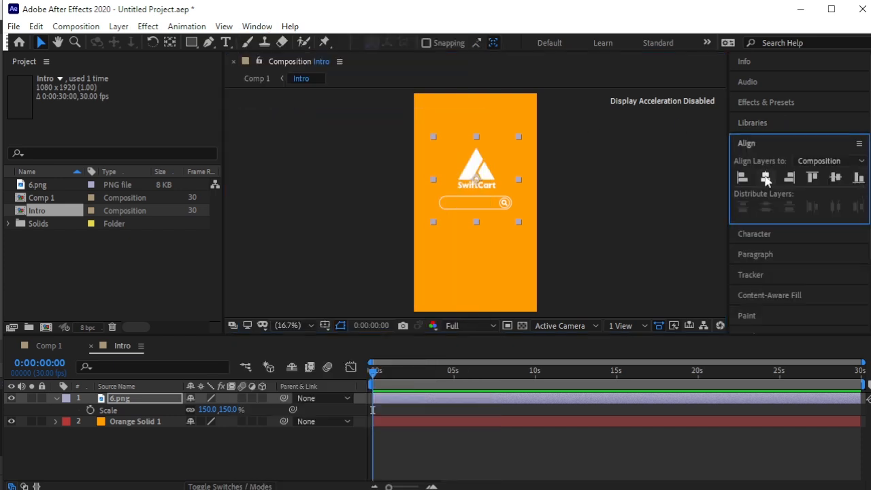
{"action": "left_click", "coordinate": [650, 182]}
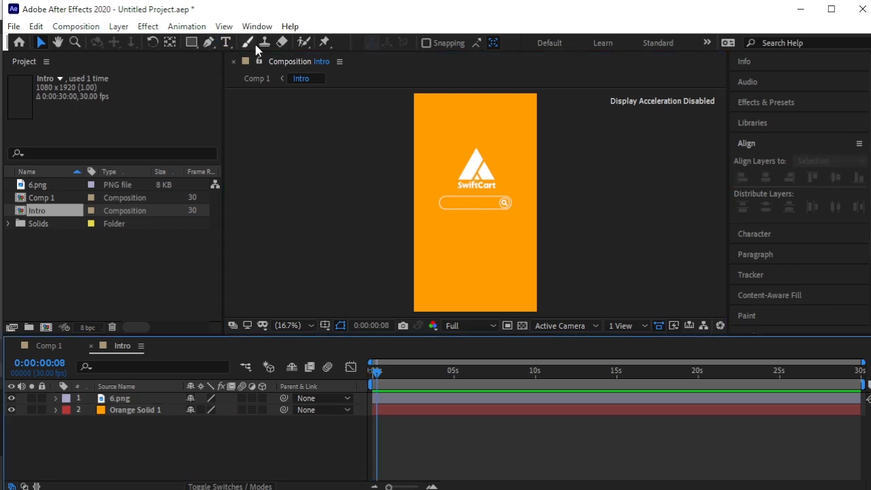
Create a text layer reading 'Ready to Save Big?' over the logo's search bar.
{"action": "left_click", "coordinate": [227, 42]}
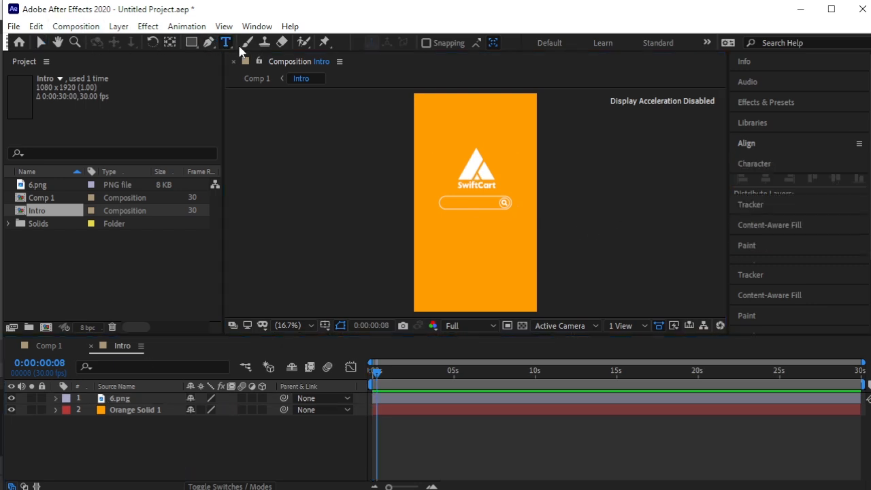
{"action": "scroll", "coordinate": [445, 204], "scroll_direction": "up", "scroll_amount": 5}
{"action": "left_click", "coordinate": [303, 193]}
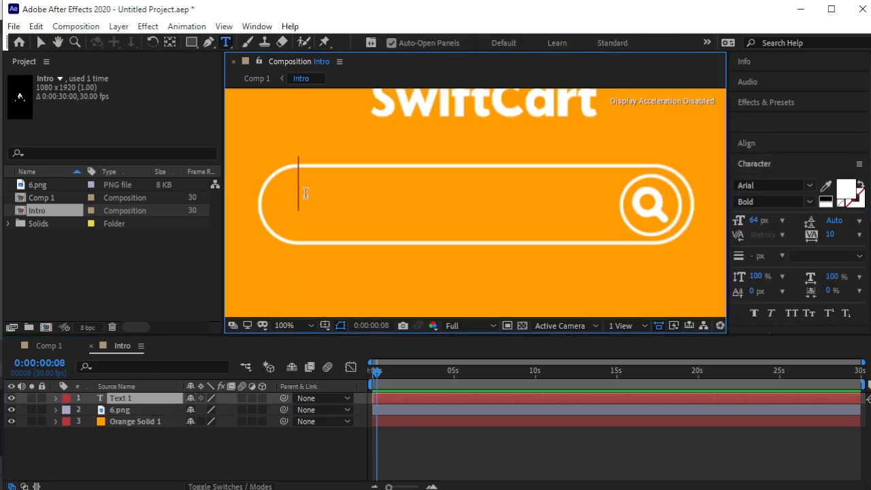
{"action": "type", "text": "Ready to Save Big?"}
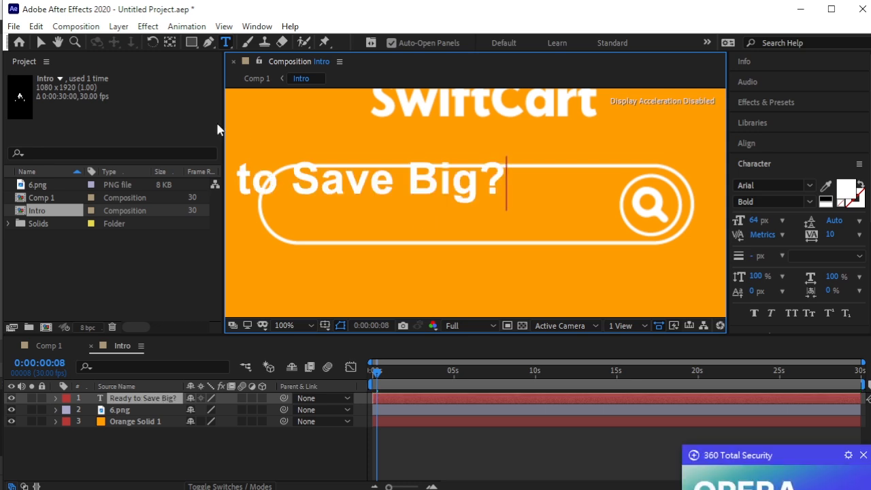
{"action": "left_click", "coordinate": [39, 43]}
Position the text inside the search bar and set its font size to 49 px.
{"action": "left_click_drag", "start_coordinate": [331, 190], "coordinate": [501, 207]}
{"action": "left_click_drag", "start_coordinate": [754, 220], "coordinate": [745, 220]}
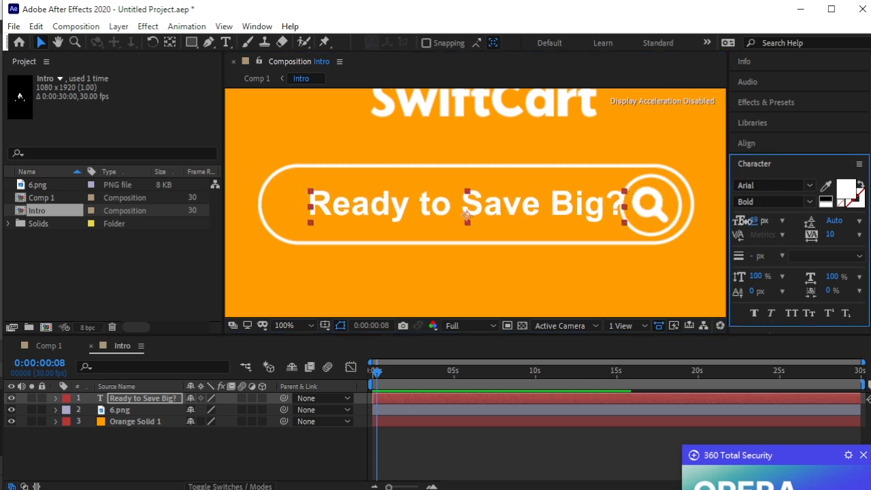
{"action": "left_click_drag", "start_coordinate": [534, 214], "coordinate": [523, 213]}
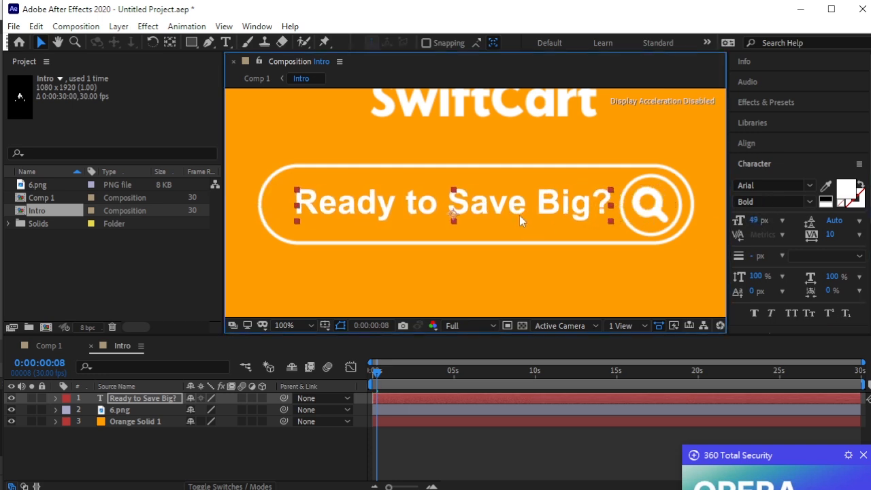
{"action": "left_click", "coordinate": [222, 428]}
{"action": "scroll", "coordinate": [487, 201], "scroll_direction": "down", "scroll_amount": 4}
{"action": "left_click", "coordinate": [487, 201]}
{"action": "left_click", "coordinate": [623, 215]}
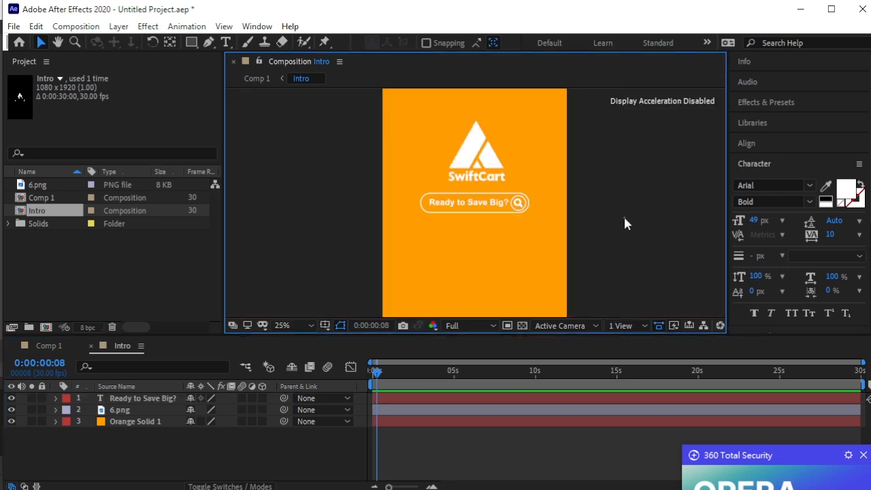
{"action": "left_click", "coordinate": [781, 100]}
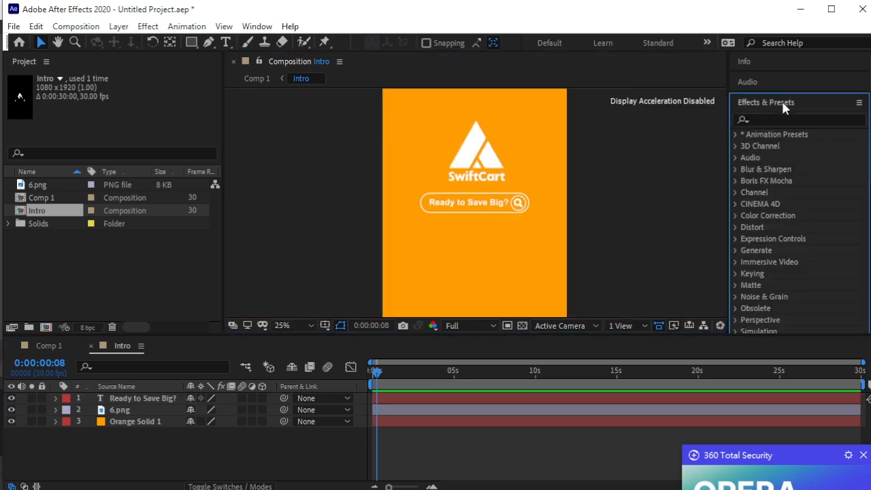
Apply the Typewriter preset to the 'Ready to Save Big?' text and preview it.
{"action": "left_click", "coordinate": [735, 134]}
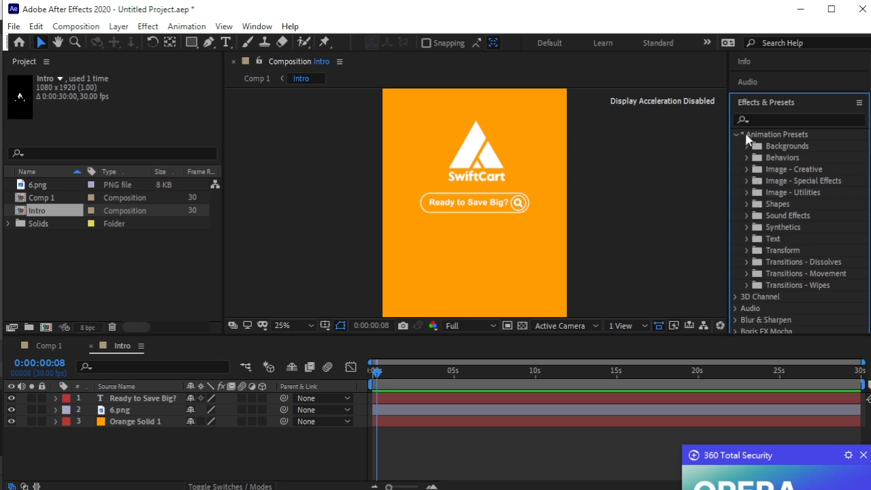
{"action": "left_click", "coordinate": [819, 120]}
{"action": "type", "text": "type"}
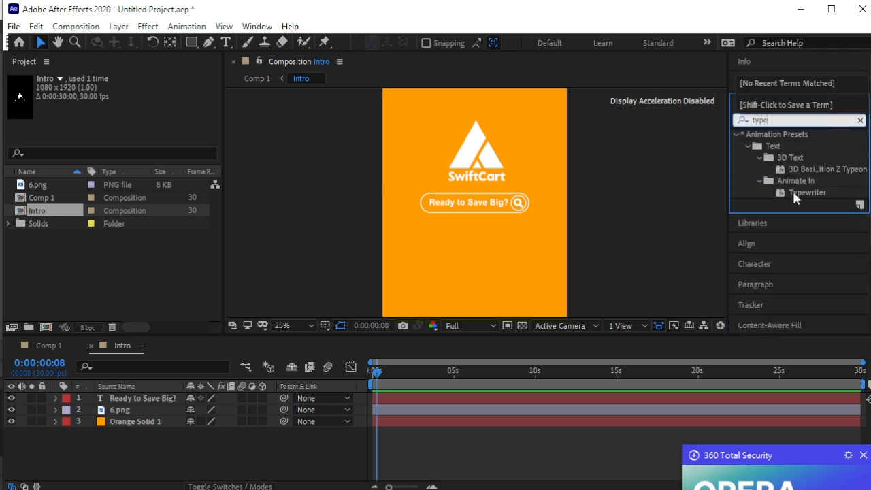
{"action": "left_click", "coordinate": [792, 168]}
{"action": "left_click_drag", "start_coordinate": [804, 170], "coordinate": [127, 400]}
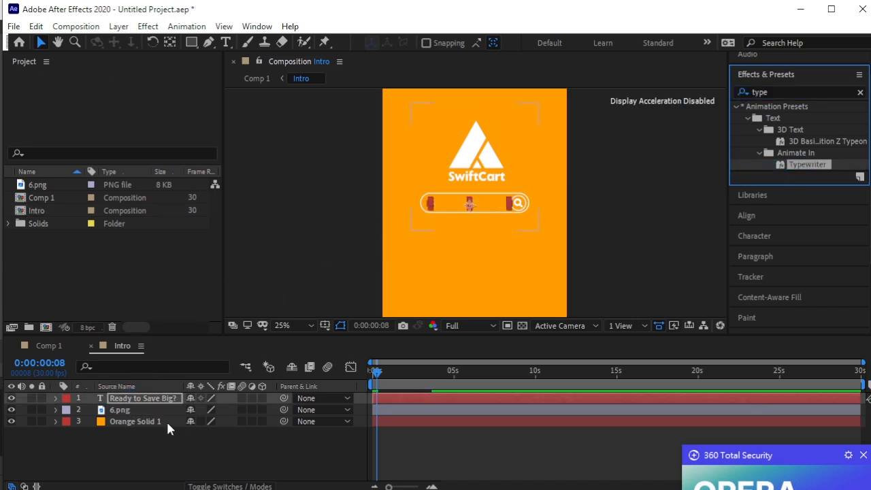
{"action": "key", "text": "space"}
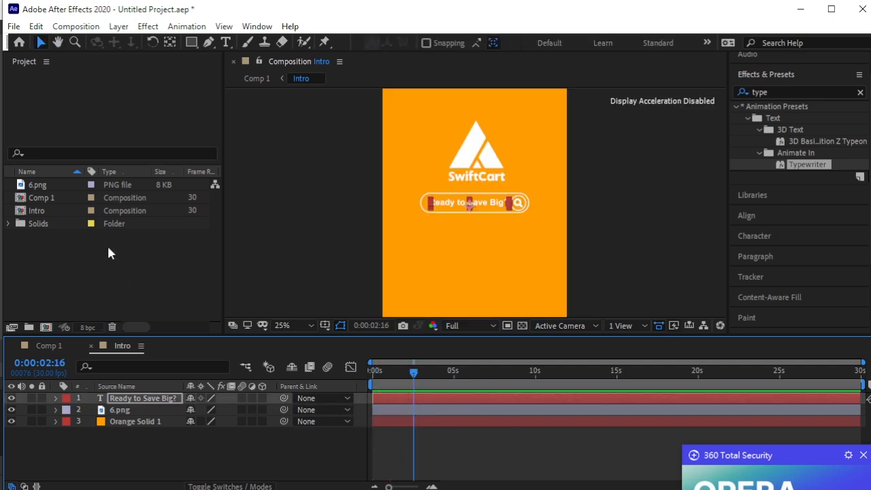
Start importing a new file into the project from the Project panel.
{"action": "right_click", "coordinate": [109, 247]}
{"action": "mouse_move", "coordinate": [174, 317]}
{"action": "left_click", "coordinate": [344, 315]}
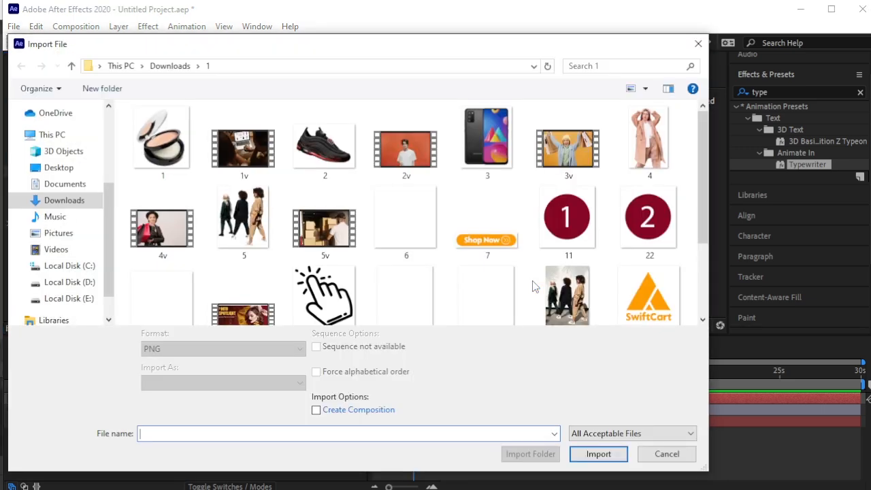
Import hand.png into Intro, scale it to 29%, and park it off the right edge.
{"action": "scroll", "coordinate": [476, 225], "scroll_direction": "down", "scroll_amount": 2}
{"action": "left_click", "coordinate": [416, 171]}
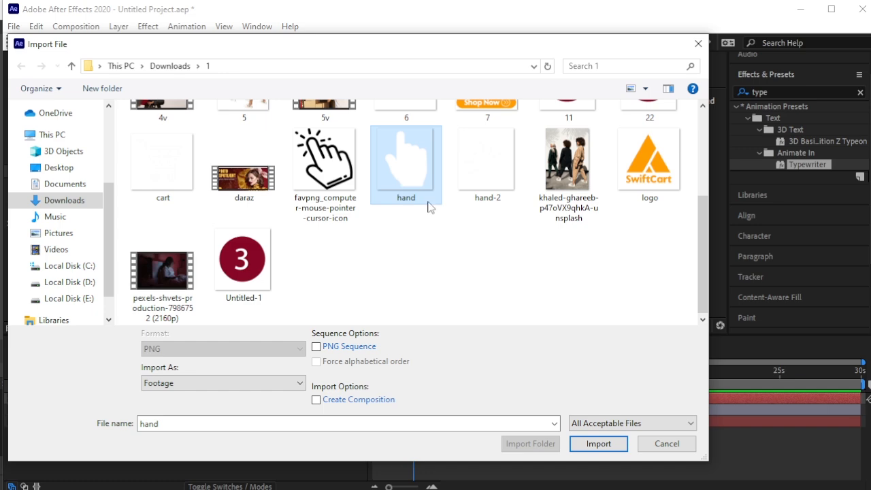
{"action": "left_click", "coordinate": [587, 444]}
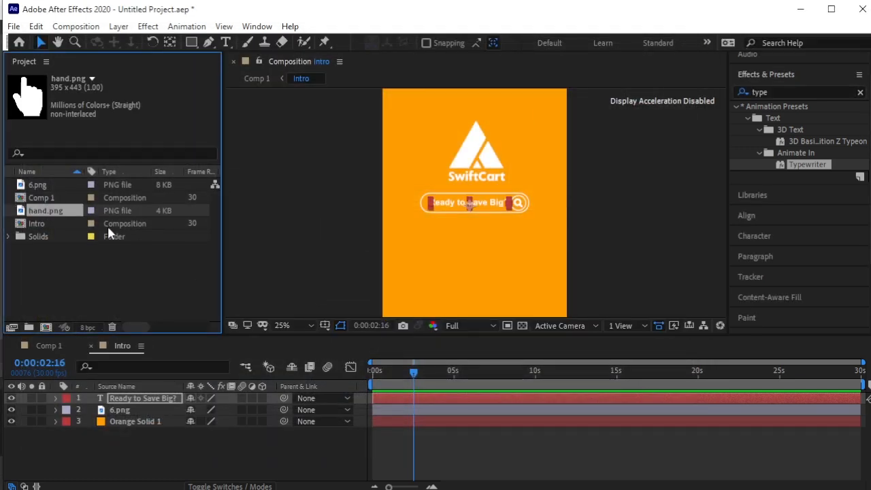
{"action": "left_click_drag", "start_coordinate": [109, 206], "coordinate": [150, 400]}
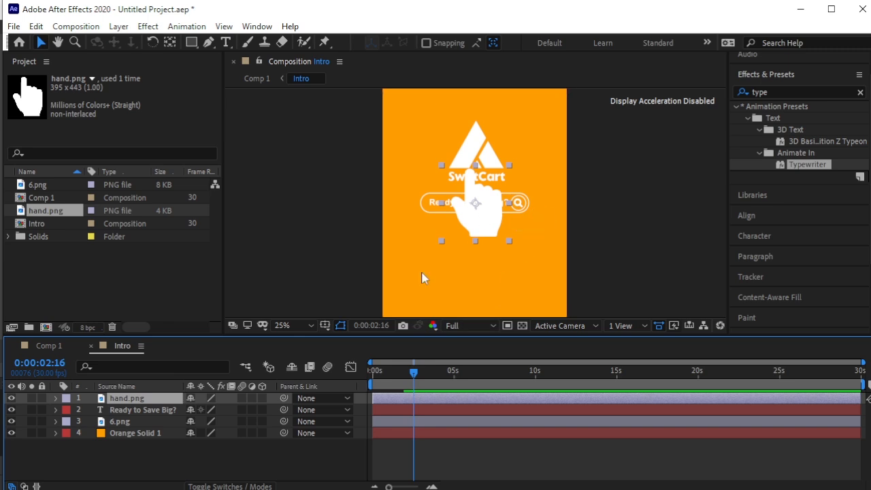
{"action": "key", "text": "s"}
{"action": "left_click_drag", "start_coordinate": [220, 411], "coordinate": [180, 417]}
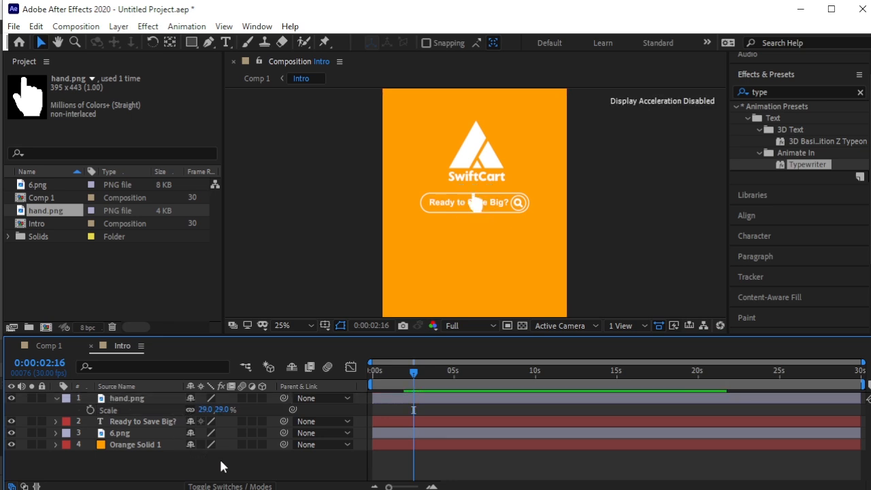
{"action": "left_click_drag", "start_coordinate": [486, 215], "coordinate": [592, 264]}
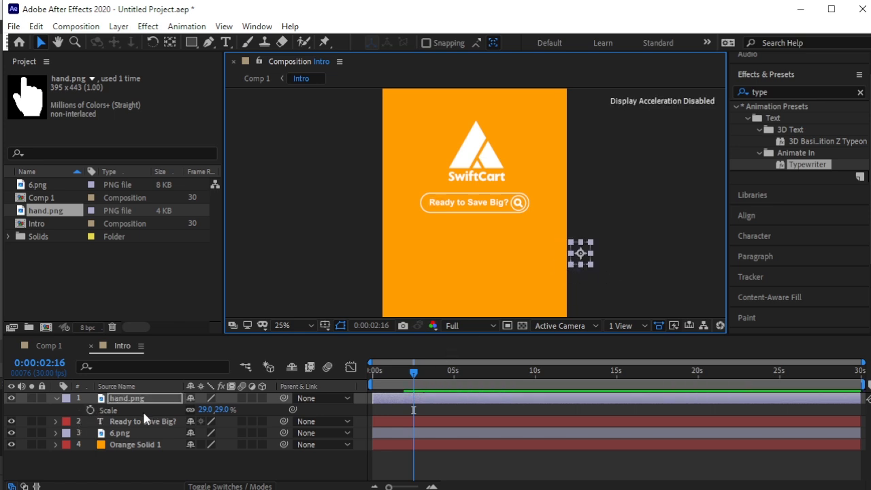
Keyframe the hand's position to glide along a curved path onto the search icon by 0:00:03:19.
{"action": "key", "text": "p"}
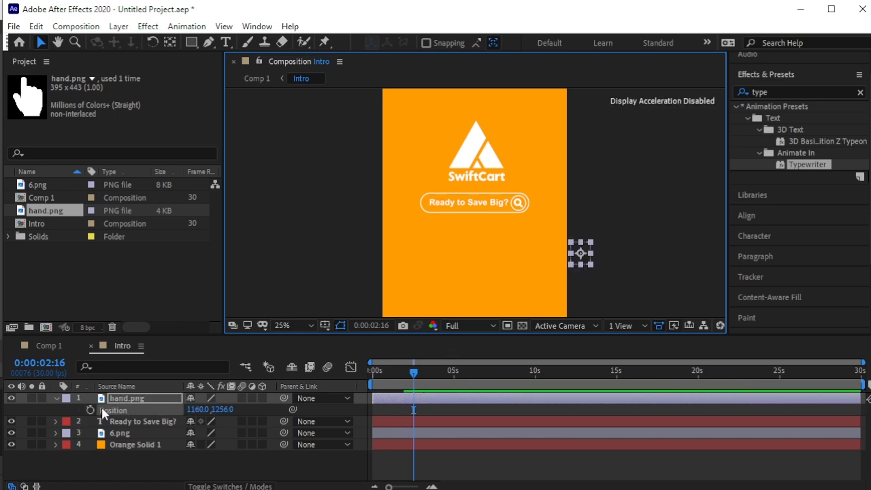
{"action": "left_click", "coordinate": [90, 409]}
{"action": "left_click_drag", "start_coordinate": [415, 374], "coordinate": [433, 386]}
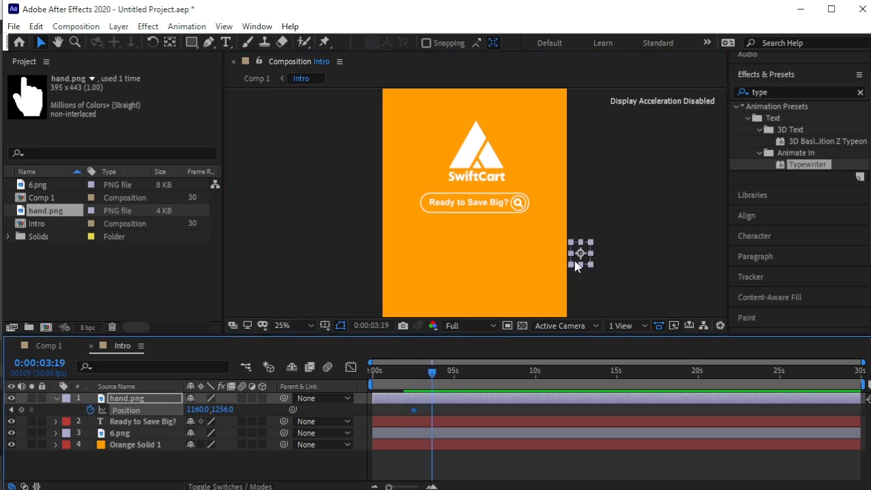
{"action": "left_click_drag", "start_coordinate": [578, 257], "coordinate": [518, 213]}
{"action": "left_click_drag", "start_coordinate": [567, 248], "coordinate": [531, 260]}
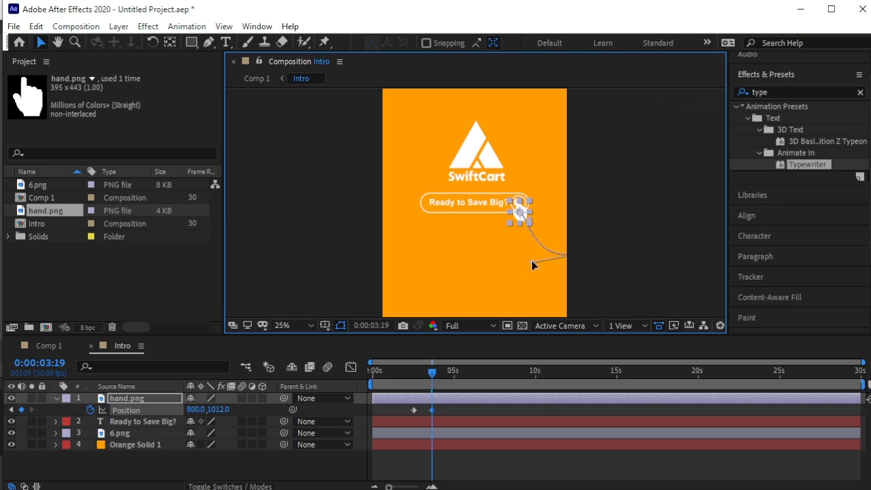
{"action": "left_click", "coordinate": [442, 410]}
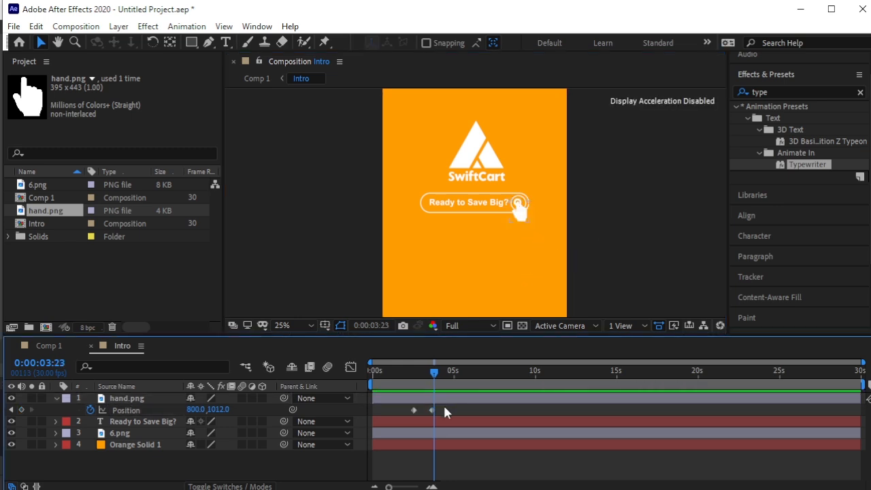
Tilt the hand slightly counter-clockwise and review its motion.
{"action": "left_click", "coordinate": [148, 398]}
{"action": "key", "text": "r"}
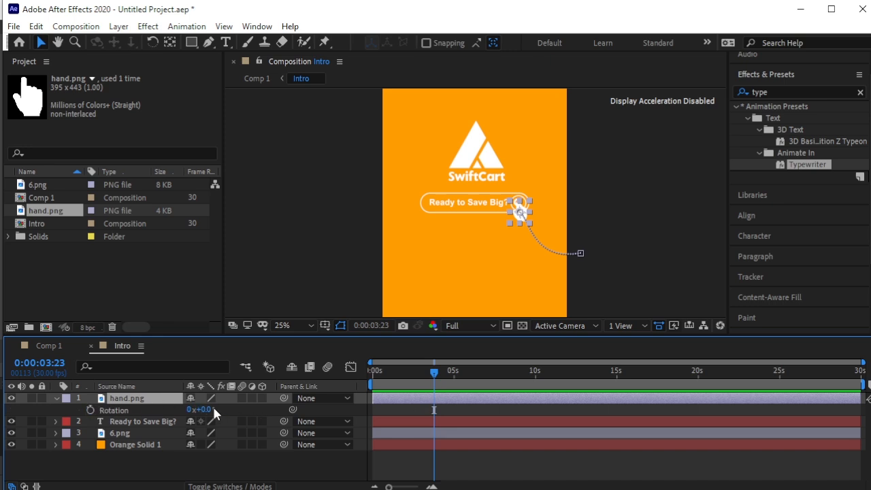
{"action": "left_click_drag", "start_coordinate": [204, 409], "coordinate": [195, 411]}
{"action": "left_click", "coordinate": [57, 399]}
{"action": "left_click_drag", "start_coordinate": [440, 372], "coordinate": [419, 374]}
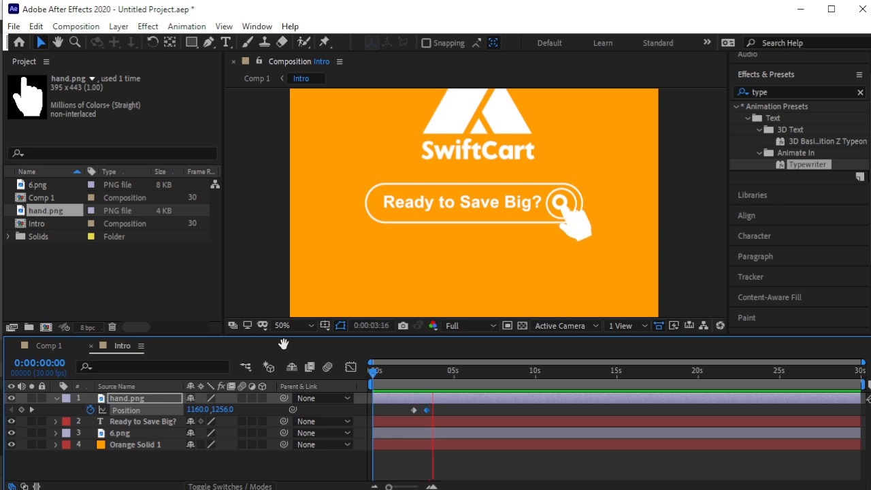
{"action": "key", "text": "space"}
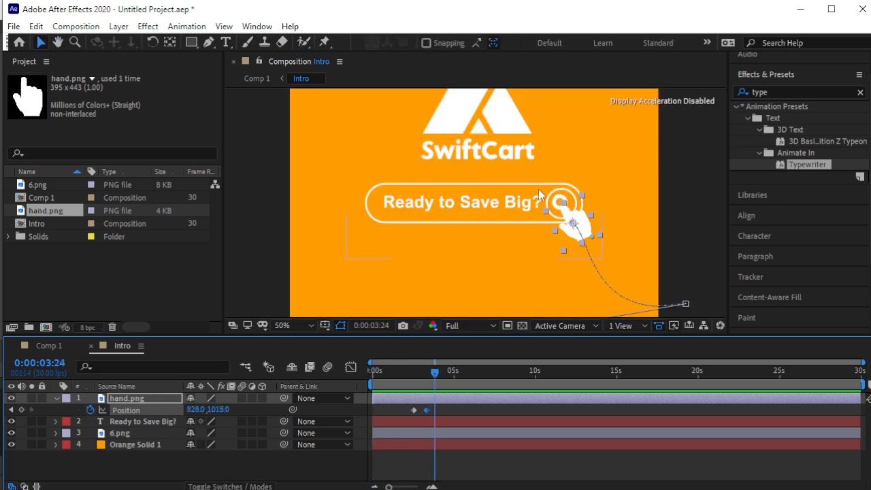
Import the hand-2.png starburst image into the project.
{"action": "left_click", "coordinate": [89, 263]}
{"action": "right_click", "coordinate": [89, 263]}
{"action": "mouse_move", "coordinate": [160, 340]}
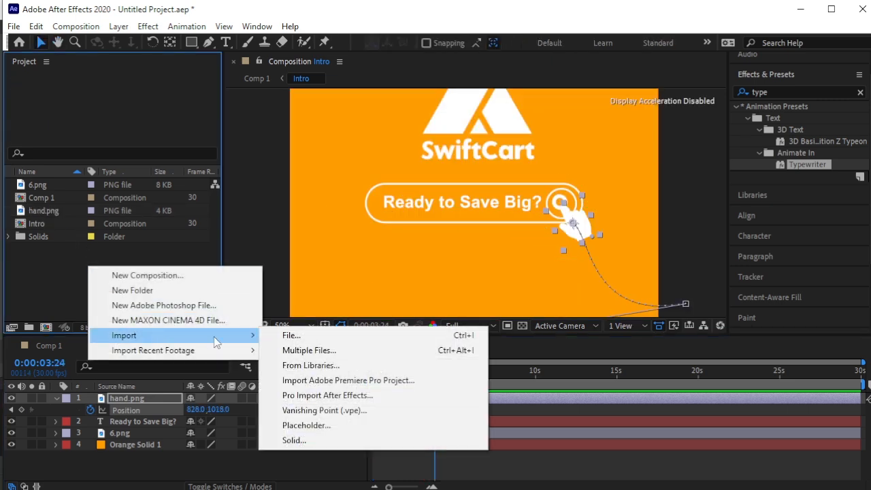
{"action": "left_click", "coordinate": [293, 335]}
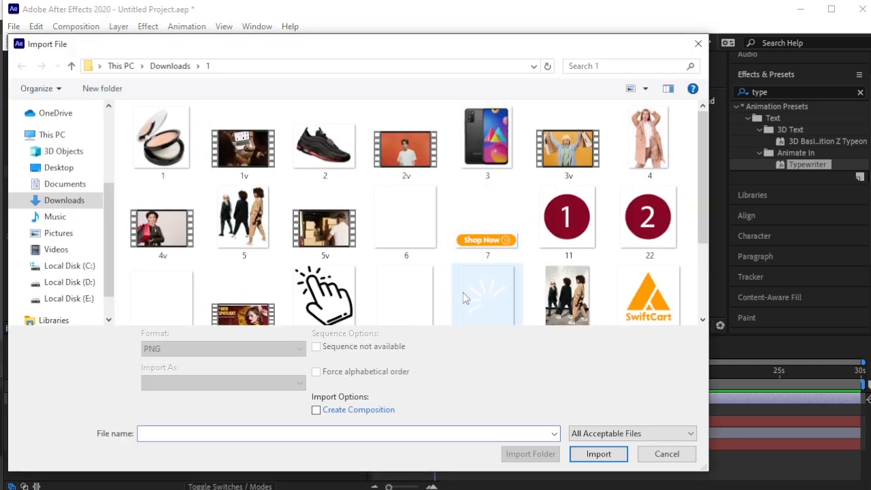
{"action": "left_click", "coordinate": [462, 294]}
{"action": "left_click", "coordinate": [599, 453]}
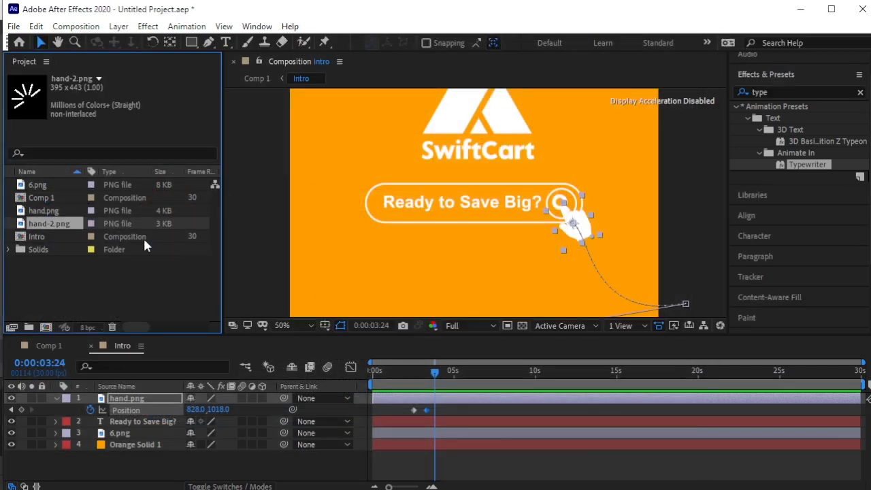
Add hand-2.png starting at 3:24, placed over the search icon and scaled to 72%.
{"action": "left_click_drag", "start_coordinate": [129, 223], "coordinate": [184, 403]}
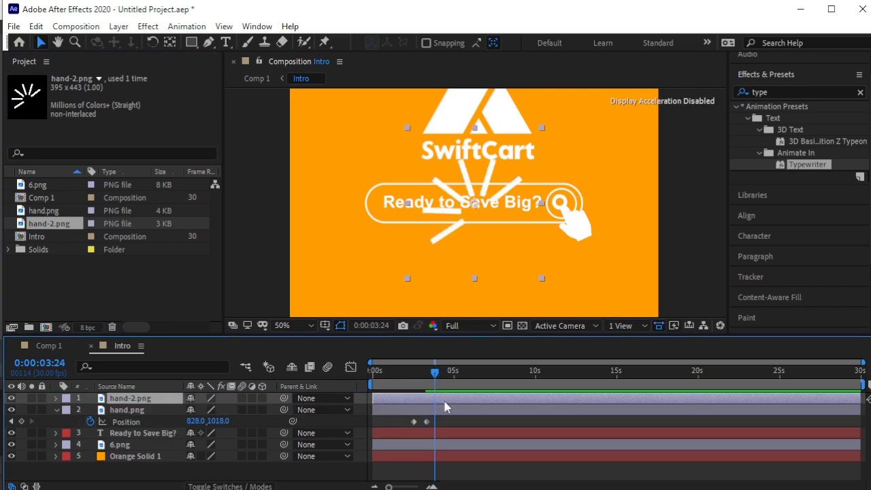
{"action": "key", "text": "alt+bracketleft"}
{"action": "left_click_drag", "start_coordinate": [484, 188], "coordinate": [567, 174]}
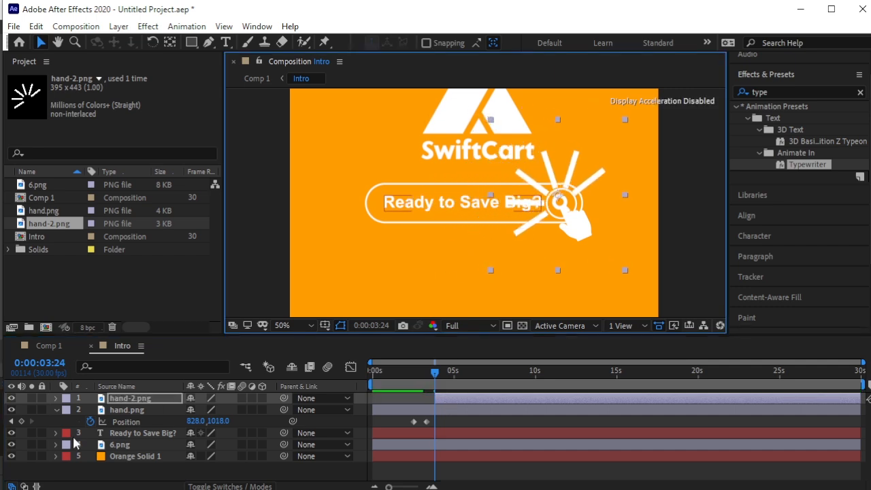
{"action": "key", "text": "s"}
{"action": "left_click_drag", "start_coordinate": [228, 409], "coordinate": [213, 408]}
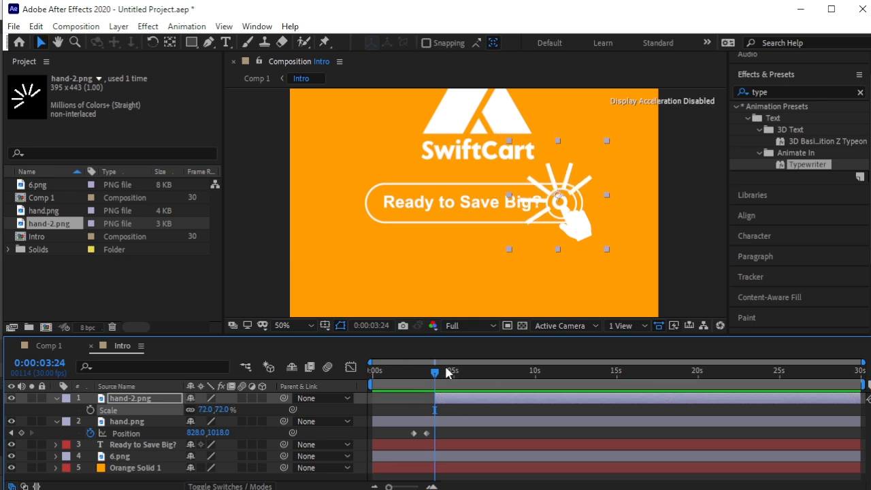
Trim both hand layers to end at 0:00:04:23.
{"action": "left_click_drag", "start_coordinate": [436, 377], "coordinate": [453, 382]}
{"action": "left_click", "coordinate": [449, 425]}
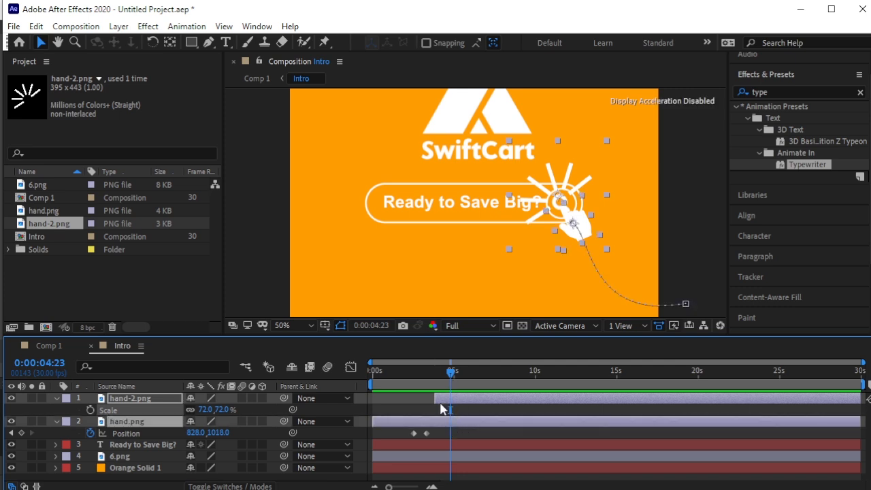
{"action": "key", "text": "alt+bracketright"}
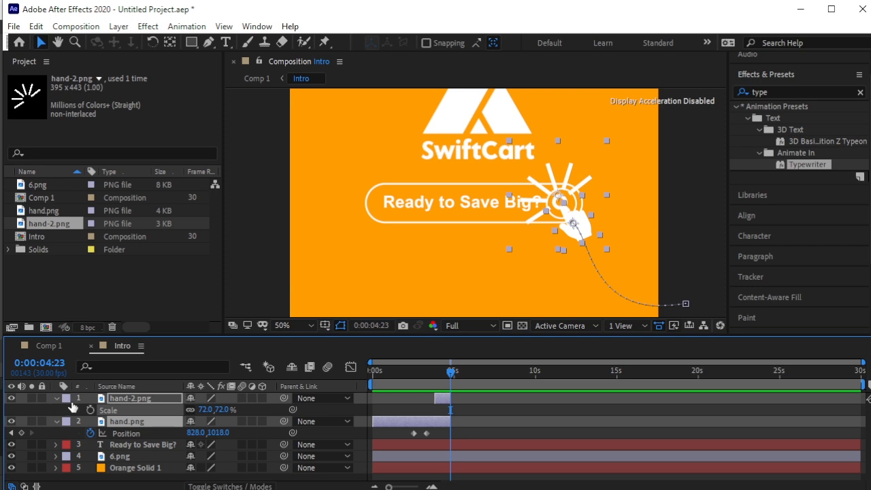
{"action": "left_click", "coordinate": [55, 398]}
{"action": "left_click", "coordinate": [114, 464]}
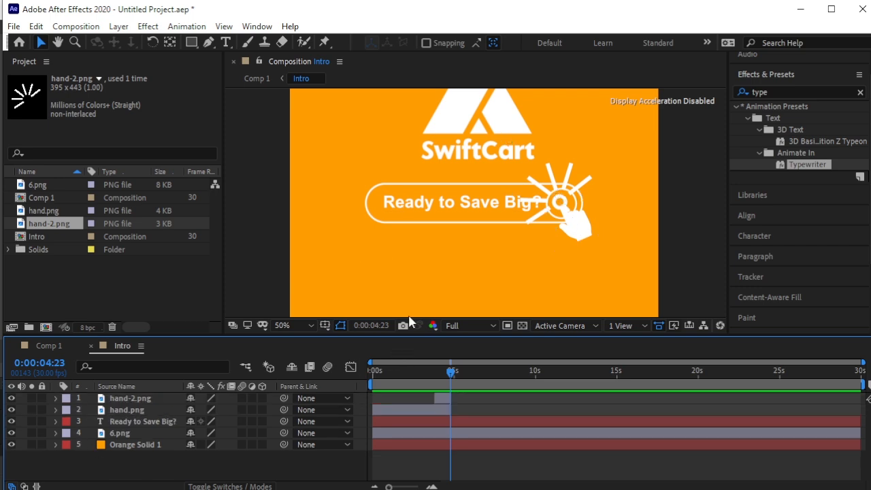
Preview the Intro animation from the beginning.
{"action": "scroll", "coordinate": [410, 318], "scroll_direction": "down", "scroll_amount": 2}
{"action": "scroll", "coordinate": [468, 280], "scroll_direction": "up", "scroll_amount": 2}
{"action": "left_click_drag", "start_coordinate": [490, 282], "coordinate": [493, 325]}
{"action": "left_click_drag", "start_coordinate": [451, 371], "coordinate": [268, 387]}
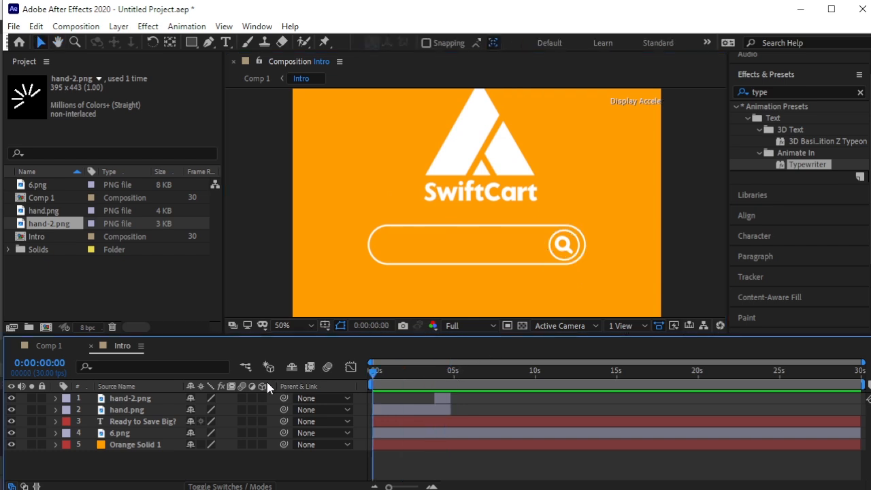
{"action": "key", "text": "space"}
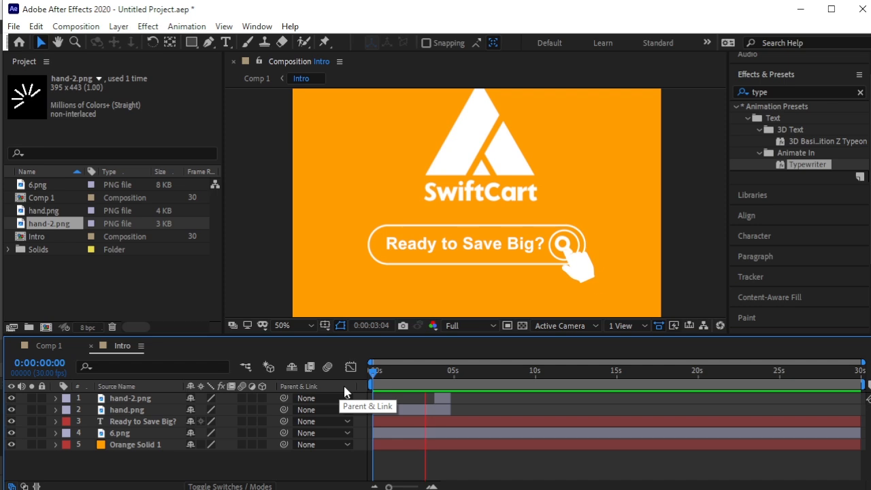
{"action": "key", "text": "space"}
Shrink the hand-2.png starburst to 49% scale.
{"action": "left_click", "coordinate": [441, 401]}
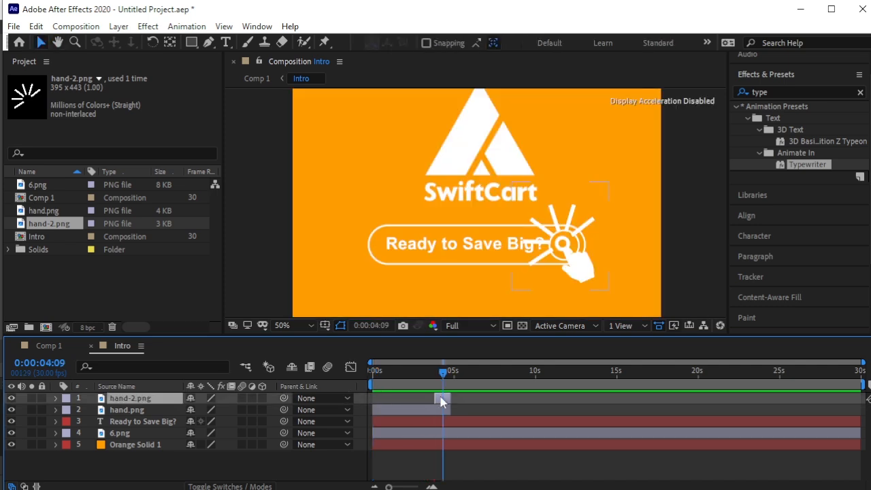
{"action": "key", "text": "s"}
{"action": "mouse_move", "coordinate": [223, 410]}
{"action": "left_mouse_down"}
{"action": "mouse_move", "coordinate": [215, 410]}
{"action": "mouse_move", "coordinate": [223, 408]}
{"action": "left_mouse_up"}
{"action": "left_click", "coordinate": [685, 264]}
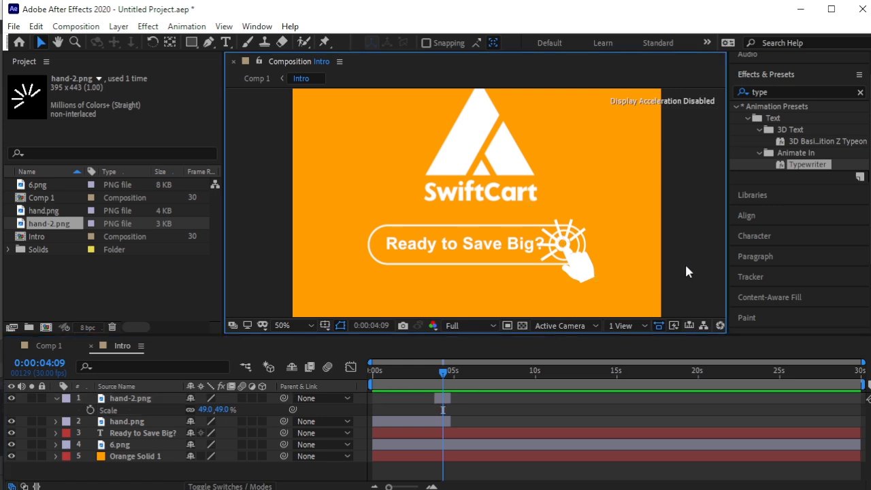
Trim the hand, text, logo and Orange Solid 1 layers to end at 0:00:04:21.
{"action": "left_click_drag", "start_coordinate": [445, 378], "coordinate": [428, 375]}
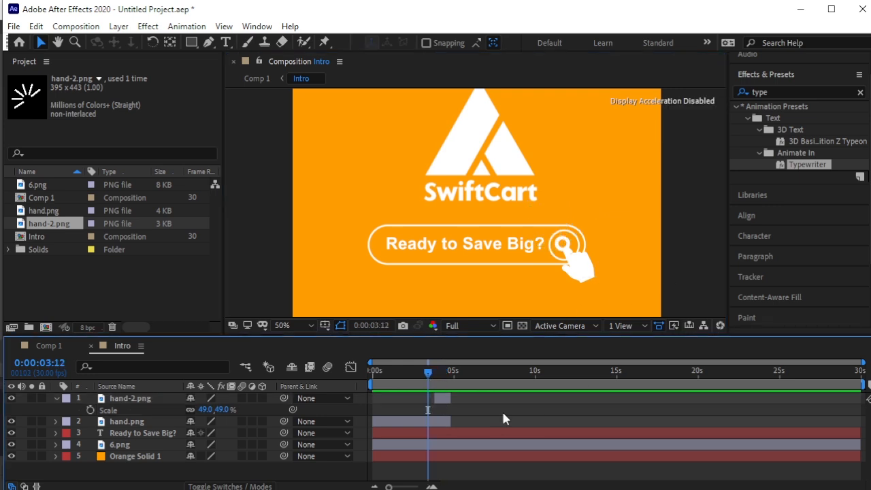
{"action": "key", "text": "space"}
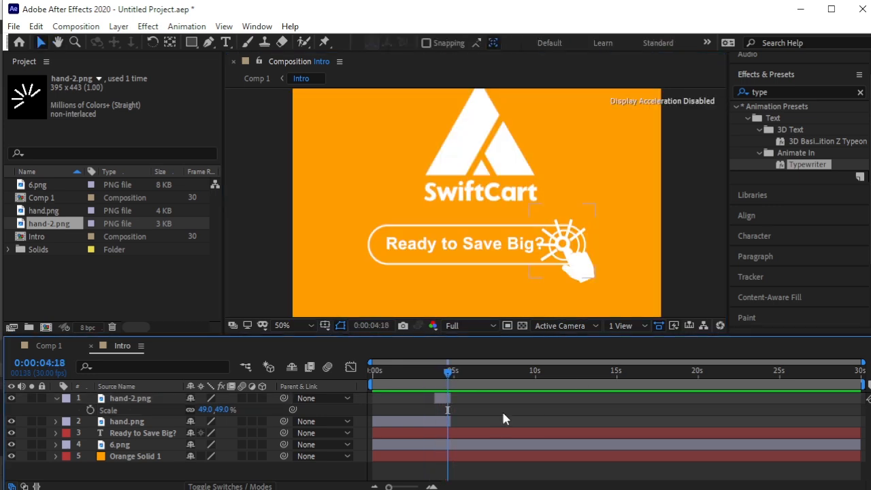
{"action": "left_click", "coordinate": [442, 401]}
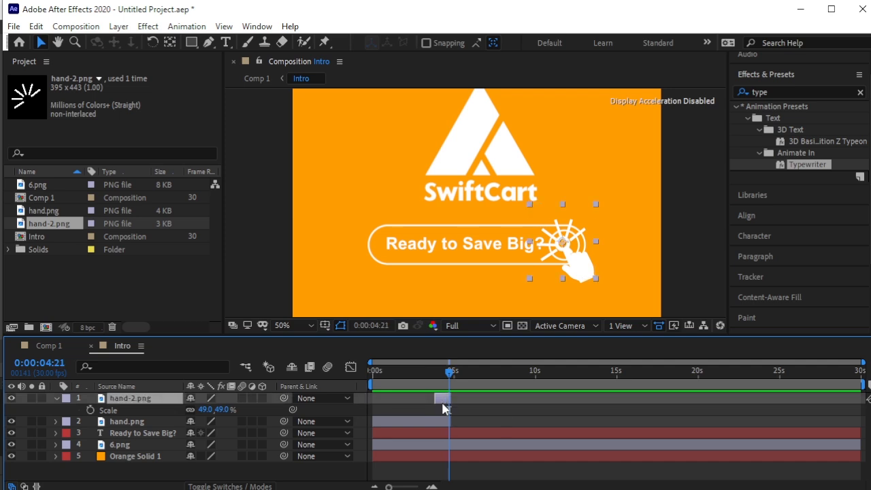
{"action": "left_click", "coordinate": [440, 449], "text": "shift"}
{"action": "left_click", "coordinate": [438, 460], "text": "shift"}
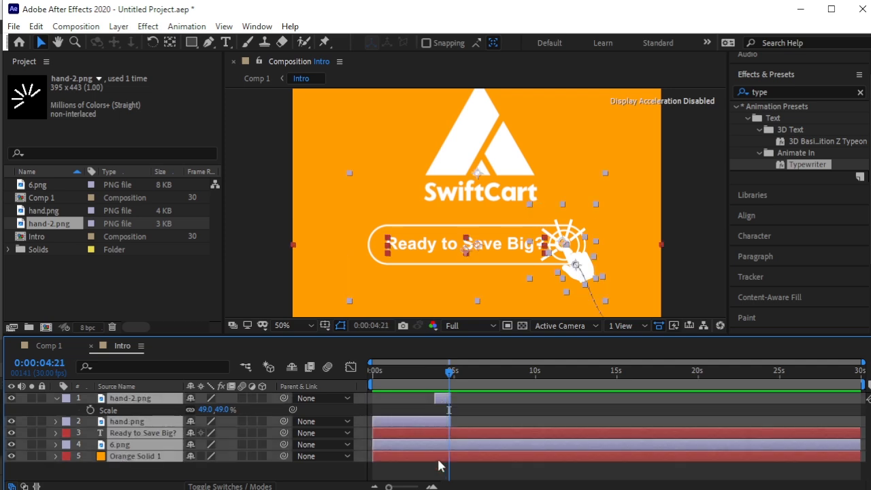
{"action": "key", "text": "alt+]"}
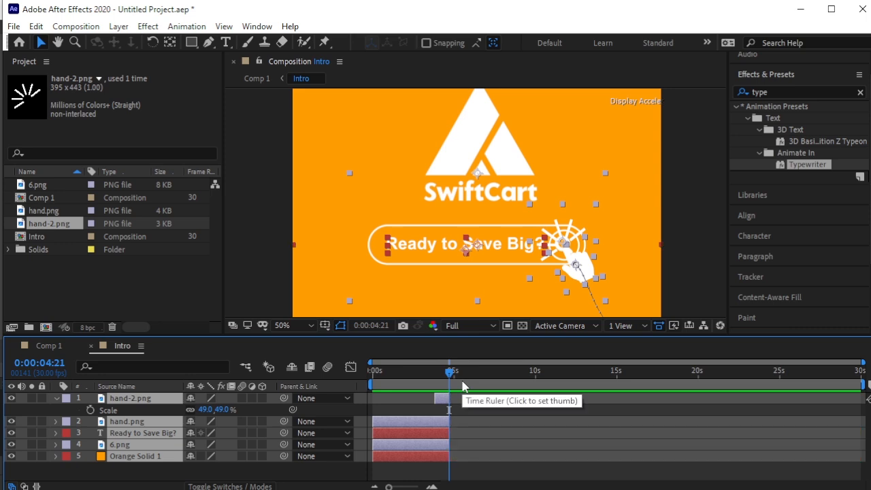
Switch to Comp 1 and preview it, stopping at 0:00:04:20.
{"action": "left_click", "coordinate": [54, 346]}
{"action": "key", "text": "space"}
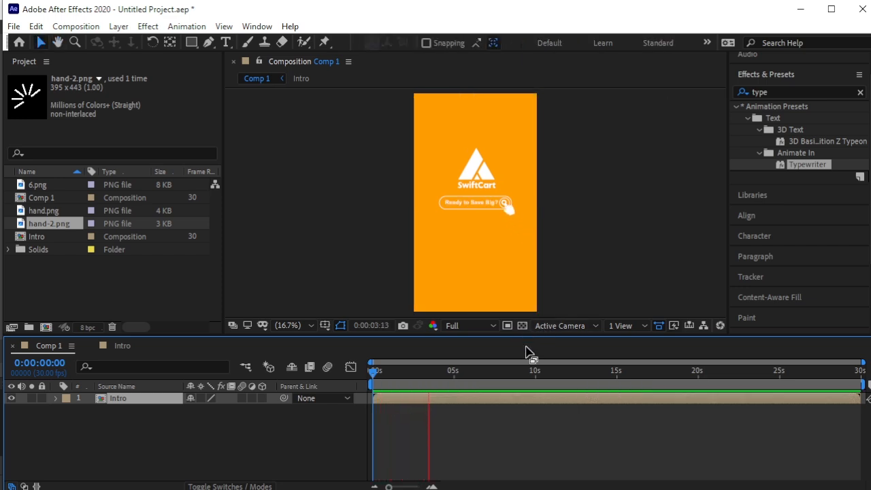
{"action": "left_click", "coordinate": [455, 424]}
Draw a white ellipse and enlarge it to cover the whole vertical frame.
{"action": "left_click", "coordinate": [191, 42]}
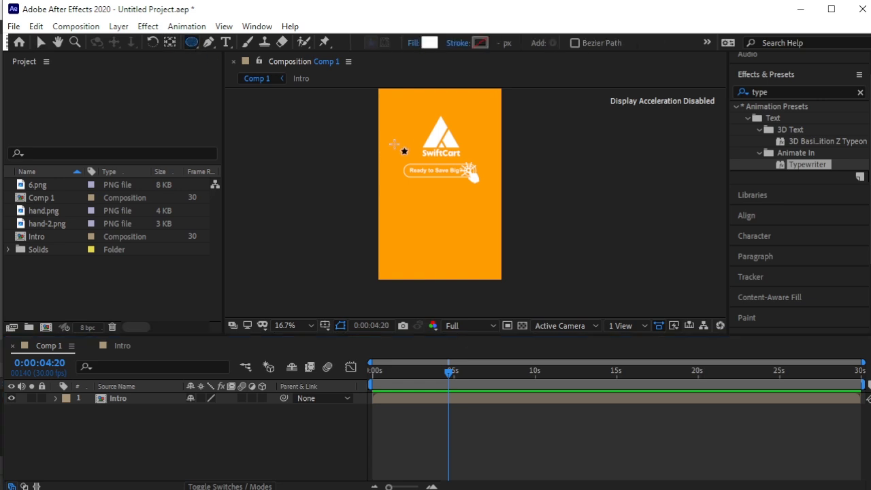
{"action": "left_click_drag", "start_coordinate": [371, 89], "coordinate": [521, 318]}
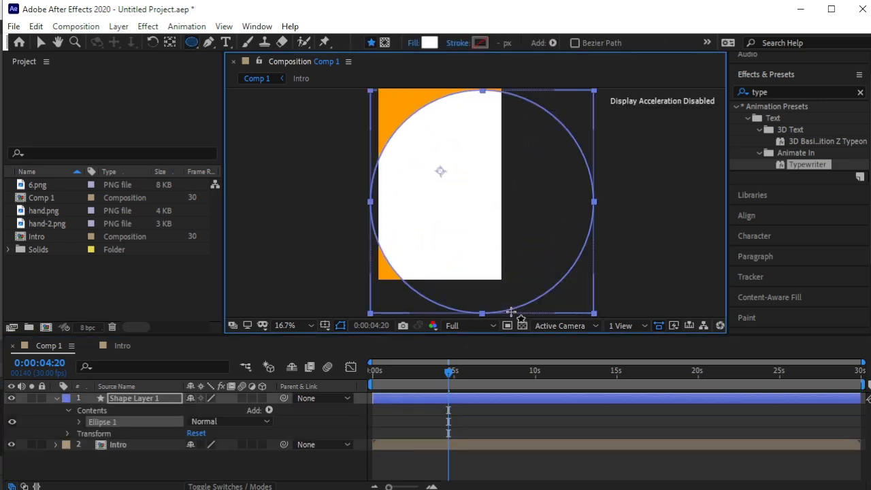
{"action": "key", "text": "v"}
{"action": "left_click_drag", "start_coordinate": [493, 219], "coordinate": [447, 204]}
{"action": "left_click_drag", "start_coordinate": [548, 294], "coordinate": [562, 309]}
{"action": "key", "text": "period"}
{"action": "key", "text": "comma"}
{"action": "key", "text": "comma"}
{"action": "key", "text": "comma"}
{"action": "key", "text": "comma"}
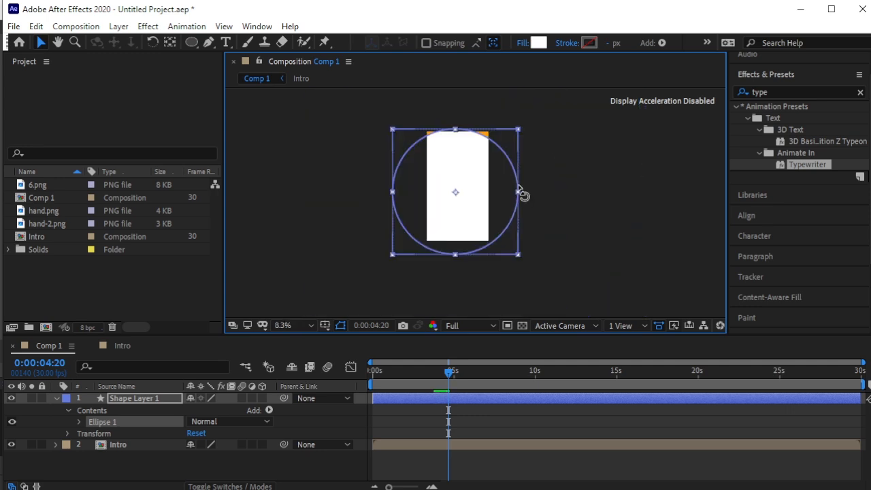
{"action": "left_click_drag", "start_coordinate": [518, 132], "coordinate": [526, 119]}
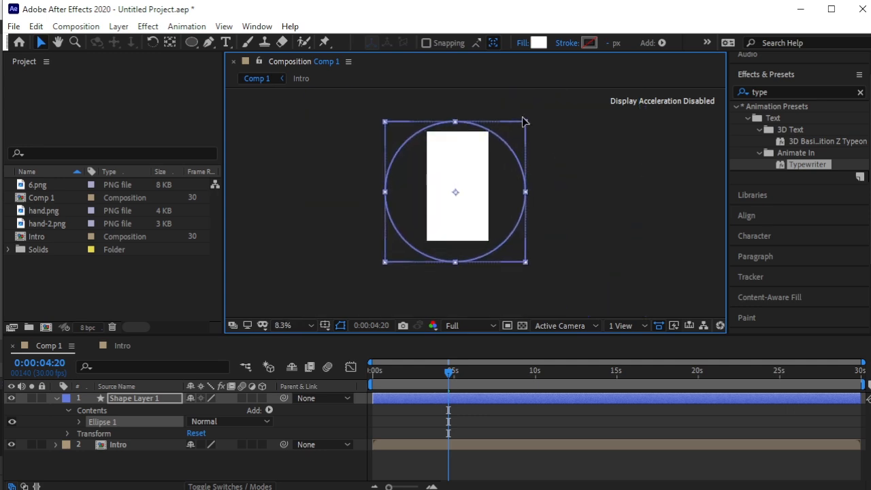
{"action": "left_click_drag", "start_coordinate": [463, 190], "coordinate": [469, 182]}
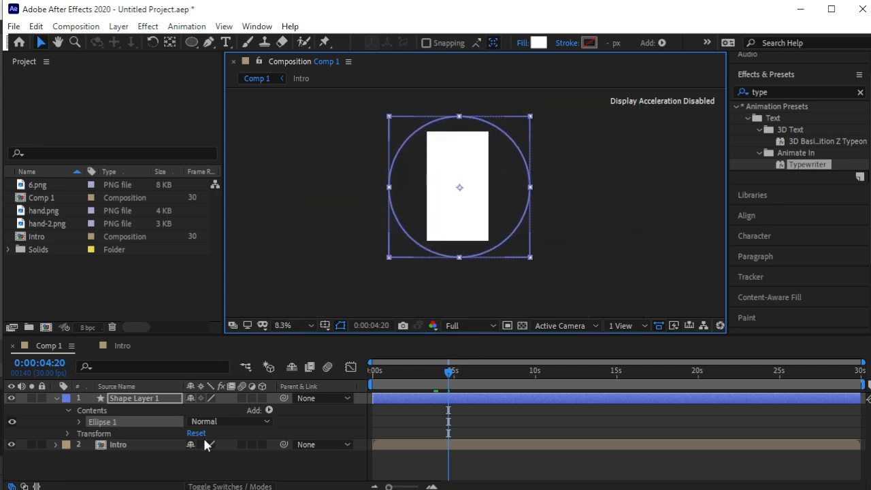
Keyframe the white circle's Scale from 0% at 0:00:04:20 to 100% at 0:00:05:15, then preview.
{"action": "key", "text": "s"}
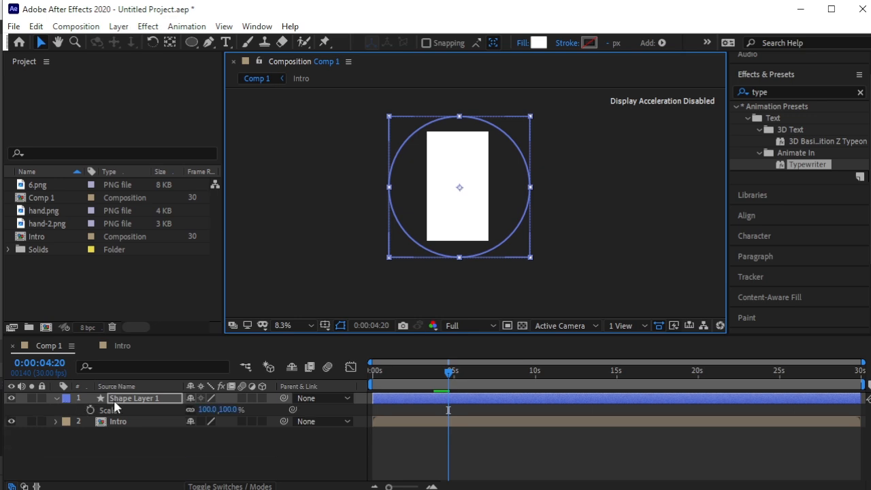
{"action": "left_click", "coordinate": [91, 411]}
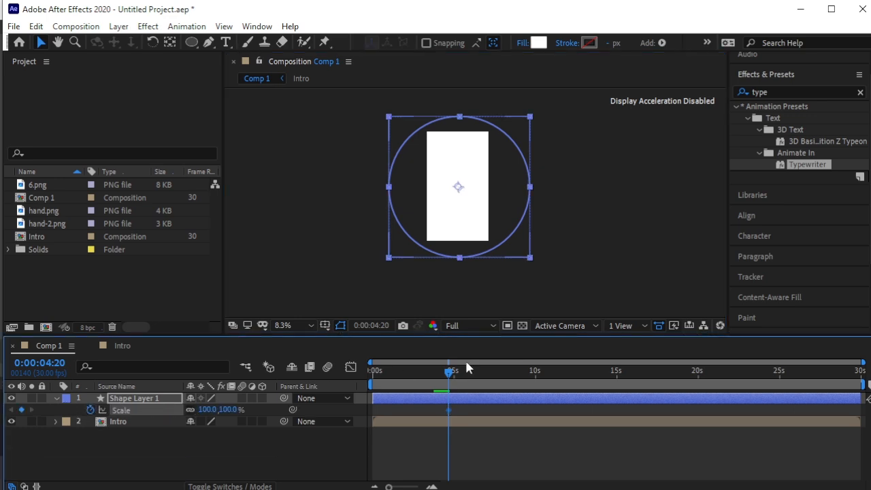
{"action": "mouse_move", "coordinate": [457, 379]}
{"action": "left_mouse_down"}
{"action": "mouse_move", "coordinate": [466, 380]}
{"action": "mouse_move", "coordinate": [463, 394]}
{"action": "left_mouse_up"}
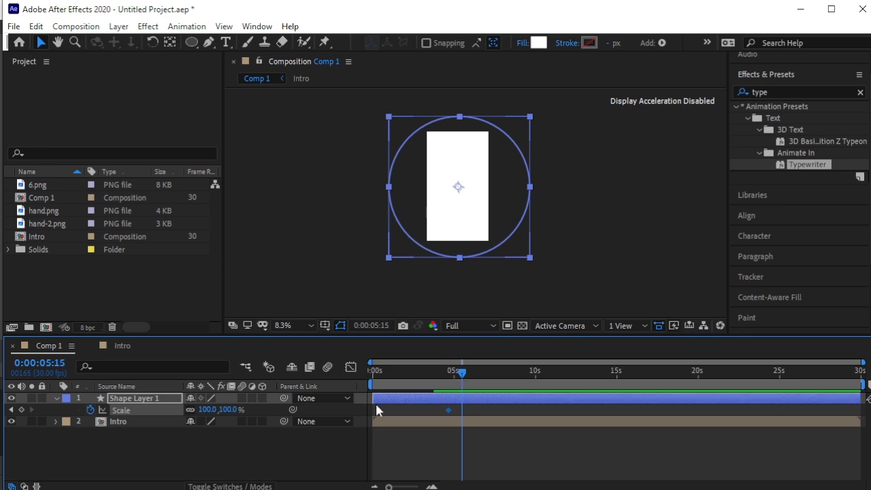
{"action": "left_click", "coordinate": [21, 410]}
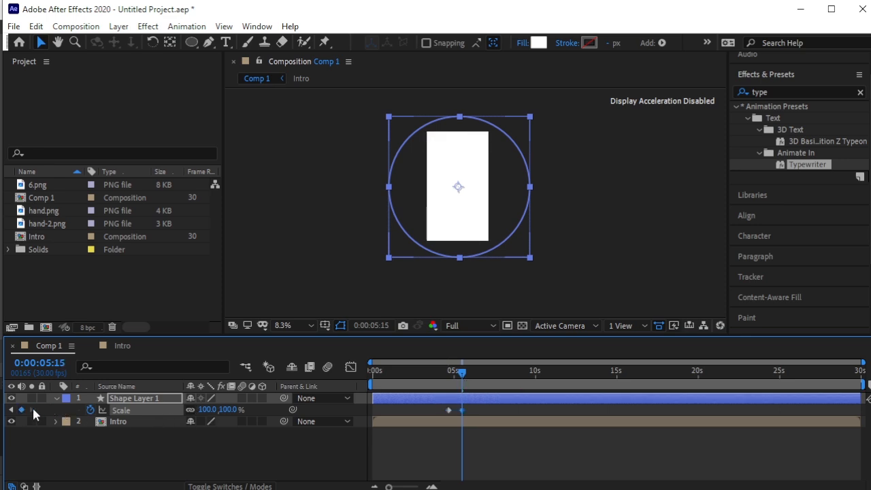
{"action": "left_click", "coordinate": [12, 410]}
{"action": "left_click", "coordinate": [226, 409]}
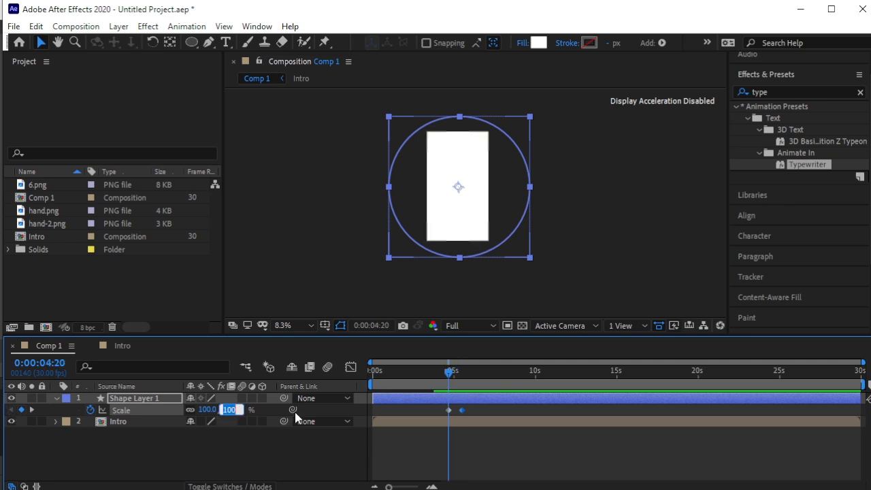
{"action": "type", "text": "0"}
{"action": "left_click", "coordinate": [254, 440]}
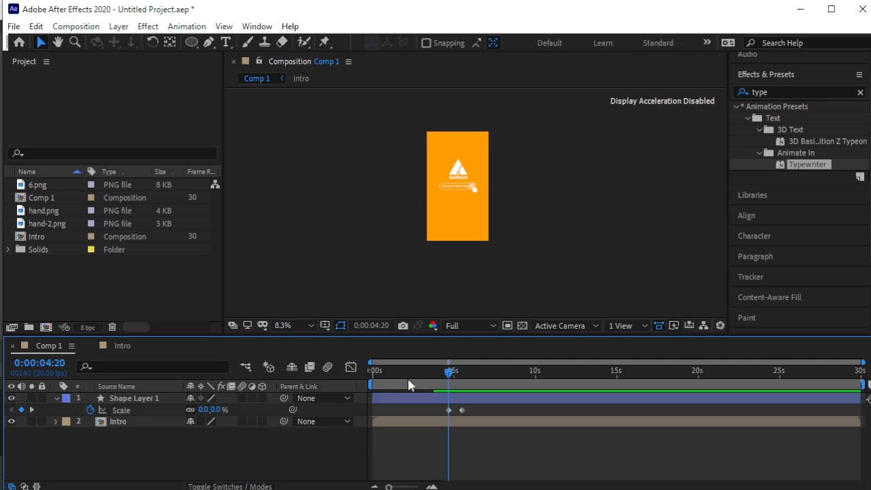
{"action": "left_click_drag", "start_coordinate": [461, 374], "coordinate": [374, 372]}
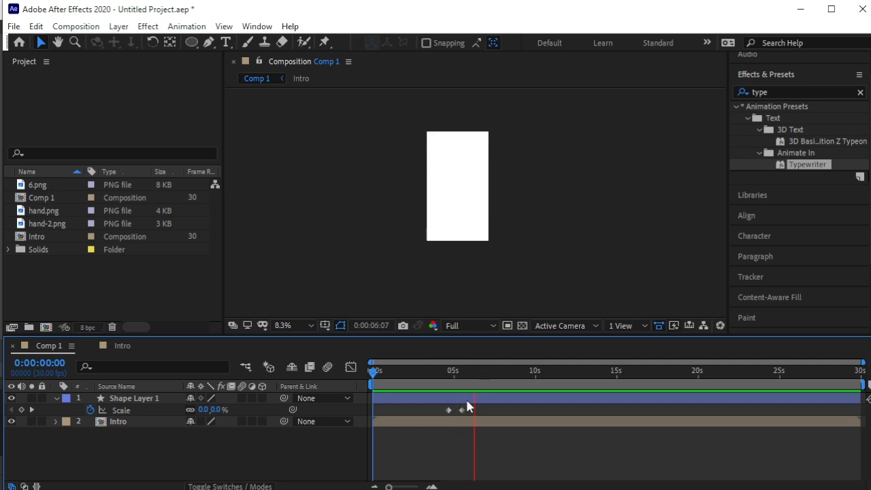
{"action": "key", "text": "space"}
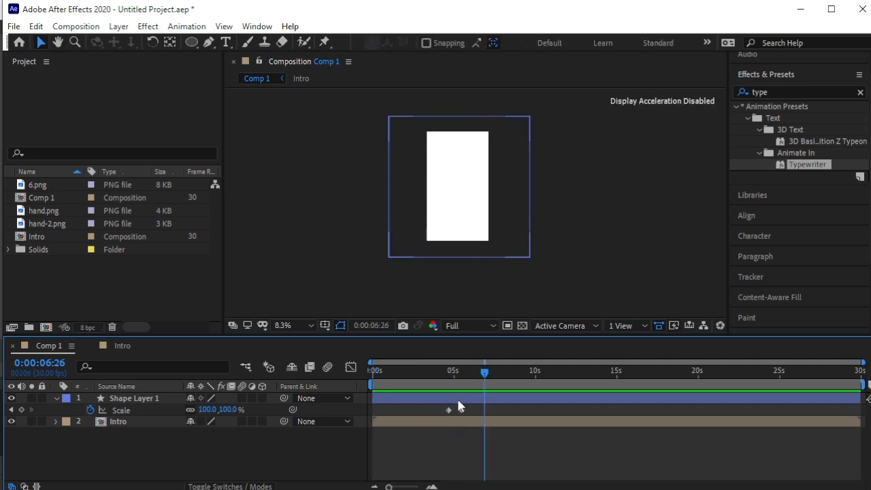
In the Intro precomp, extend Orange Solid 1 to nearly the full timeline.
{"action": "double_click", "coordinate": [121, 421]}
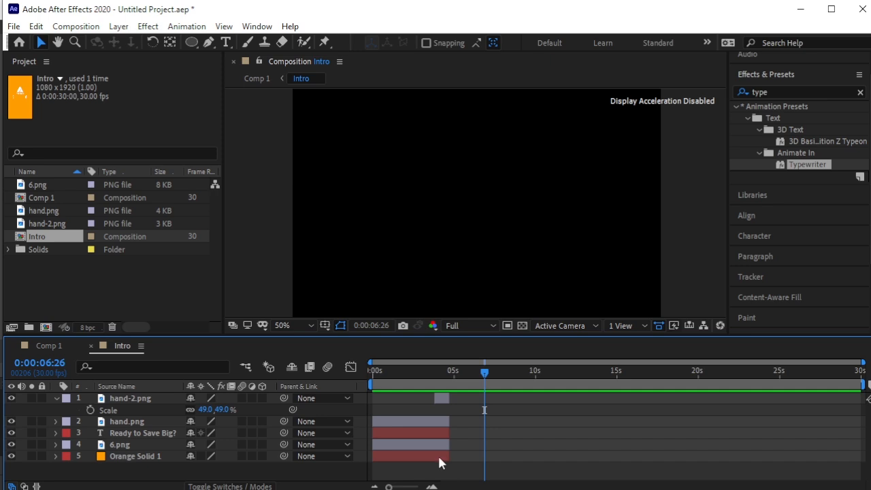
{"action": "left_click_drag", "start_coordinate": [448, 456], "coordinate": [863, 476]}
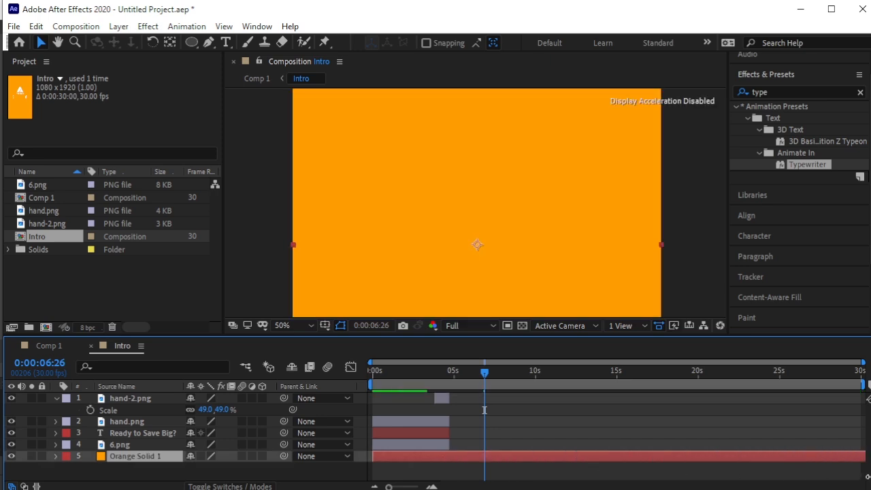
{"action": "left_click", "coordinate": [51, 345]}
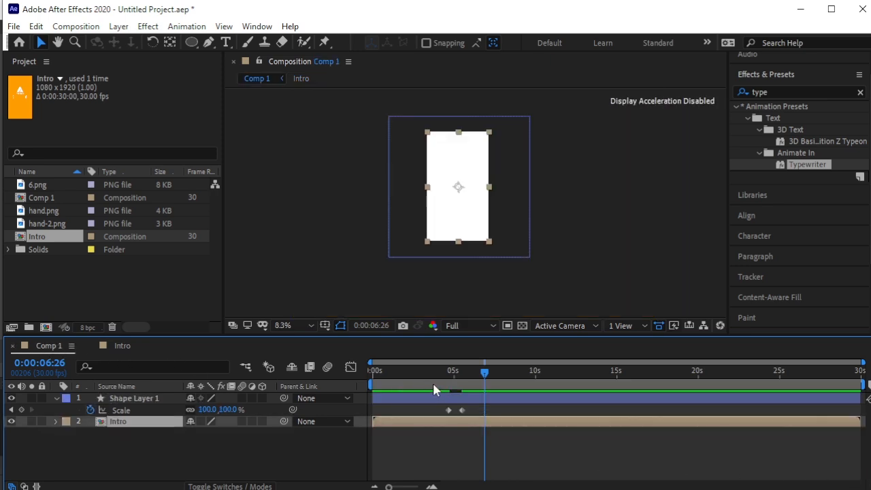
Move the circle's 100% Scale keyframe earlier, near 5:01, previewing the faster grow-in.
{"action": "left_click_drag", "start_coordinate": [484, 376], "coordinate": [446, 376]}
{"action": "key", "text": "space"}
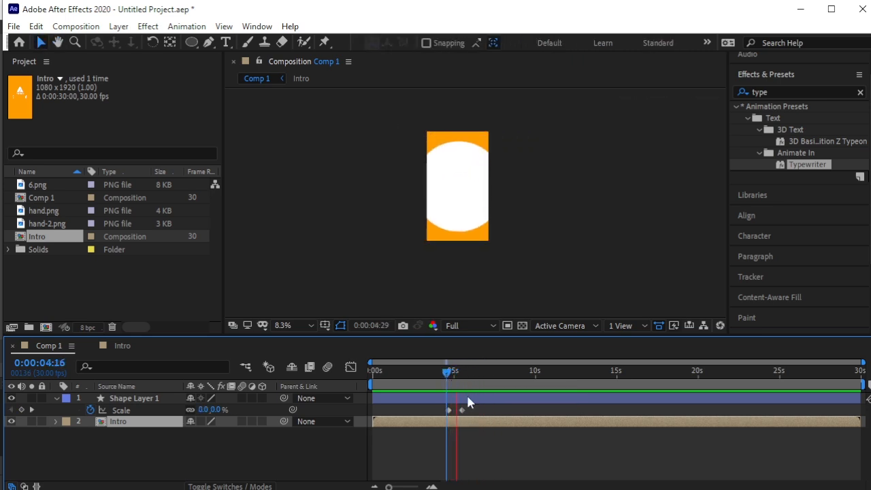
{"action": "key", "text": "space"}
{"action": "left_click_drag", "start_coordinate": [460, 409], "coordinate": [455, 411]}
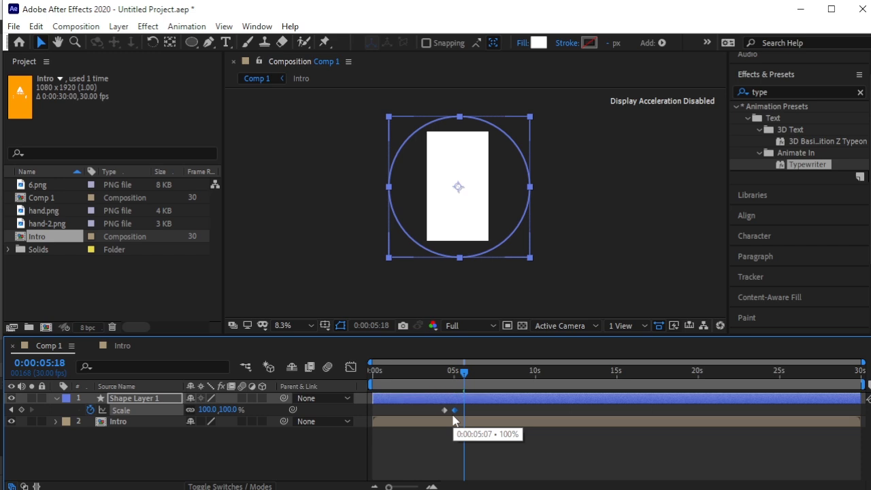
{"action": "left_click_drag", "start_coordinate": [463, 375], "coordinate": [442, 378]}
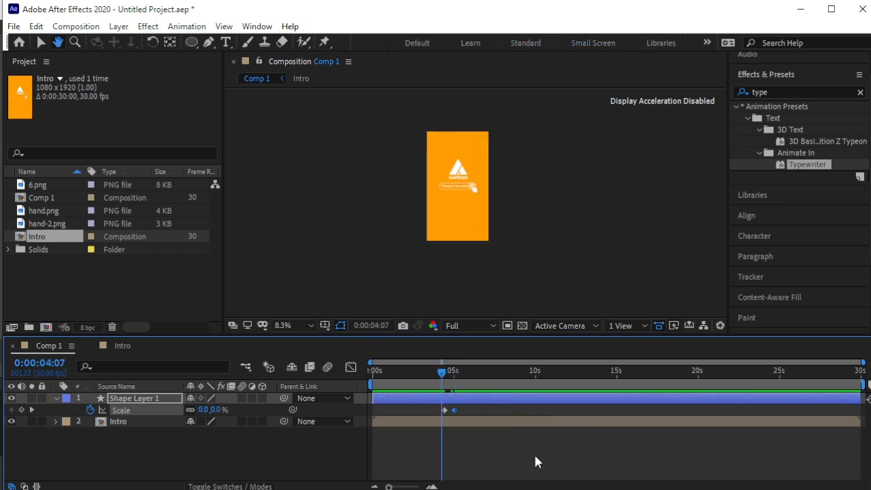
{"action": "key", "text": "space"}
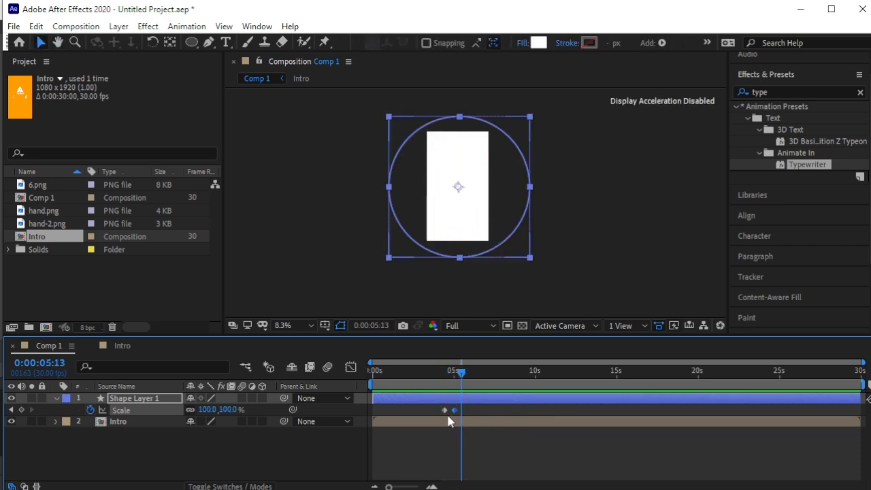
{"action": "key", "text": "equal"}
{"action": "key", "text": "equal"}
{"action": "left_click_drag", "start_coordinate": [434, 409], "coordinate": [412, 411]}
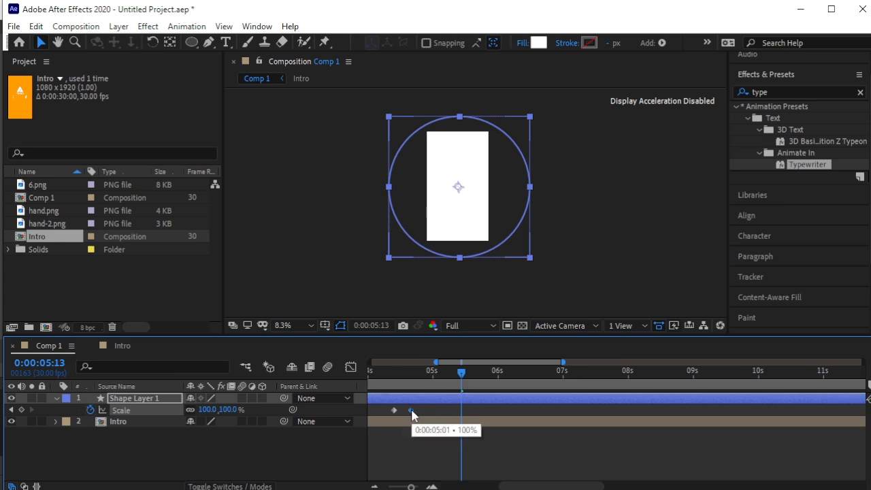
{"action": "mouse_move", "coordinate": [456, 375]}
{"action": "left_mouse_down"}
{"action": "mouse_move", "coordinate": [393, 389]}
{"action": "mouse_move", "coordinate": [417, 381]}
{"action": "mouse_move", "coordinate": [413, 387]}
{"action": "left_mouse_up"}
{"action": "key", "text": "space"}
{"action": "key", "text": "space"}
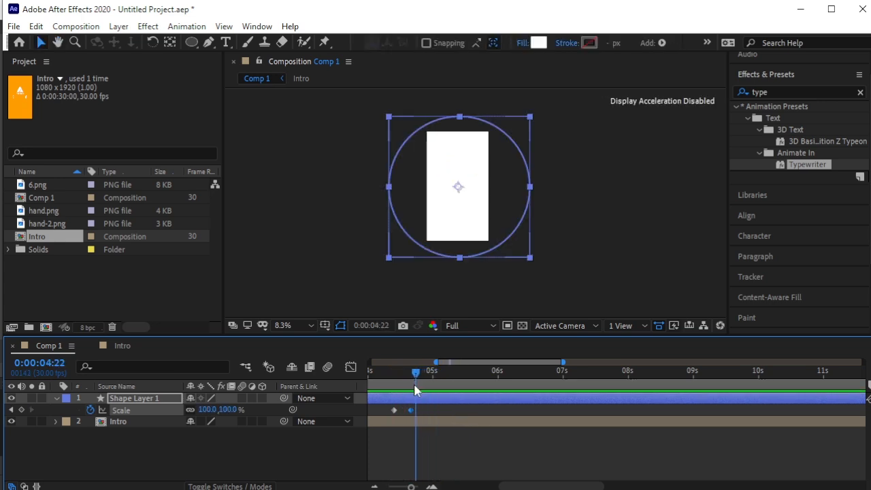
{"action": "left_click", "coordinate": [234, 449]}
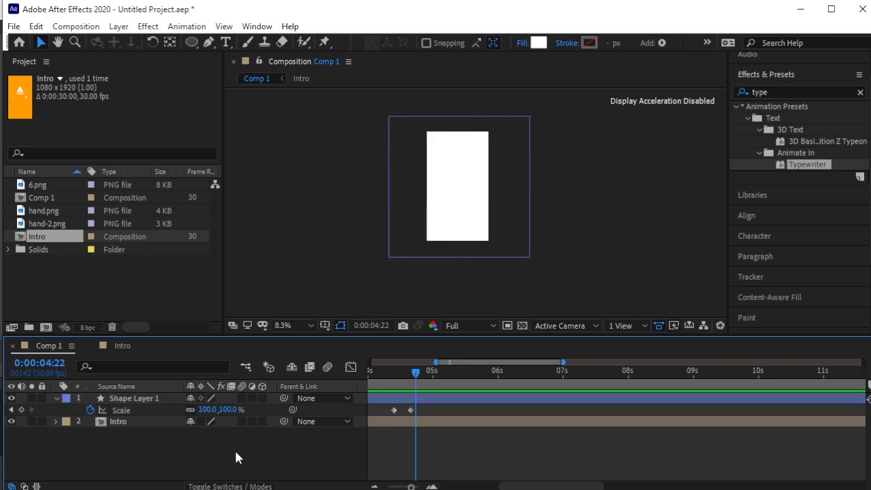
{"action": "left_click", "coordinate": [55, 398]}
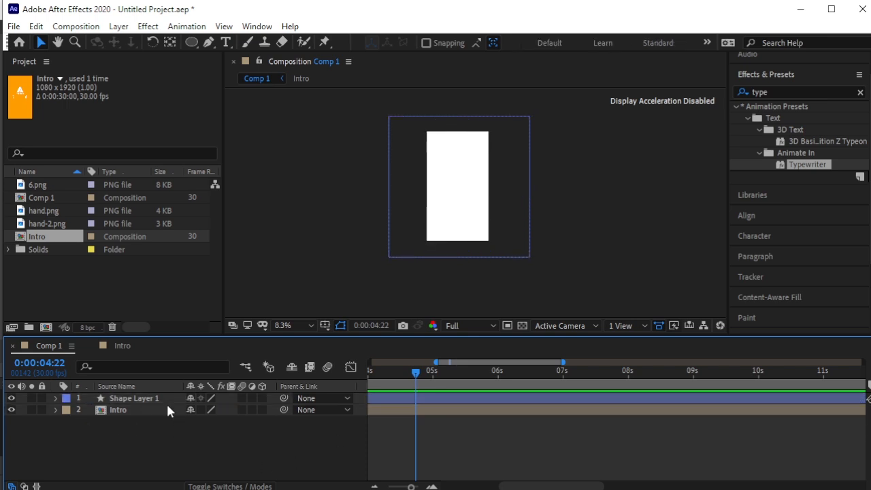
Start a new text layer on the canvas for the Welcome text.
{"action": "left_click", "coordinate": [227, 43]}
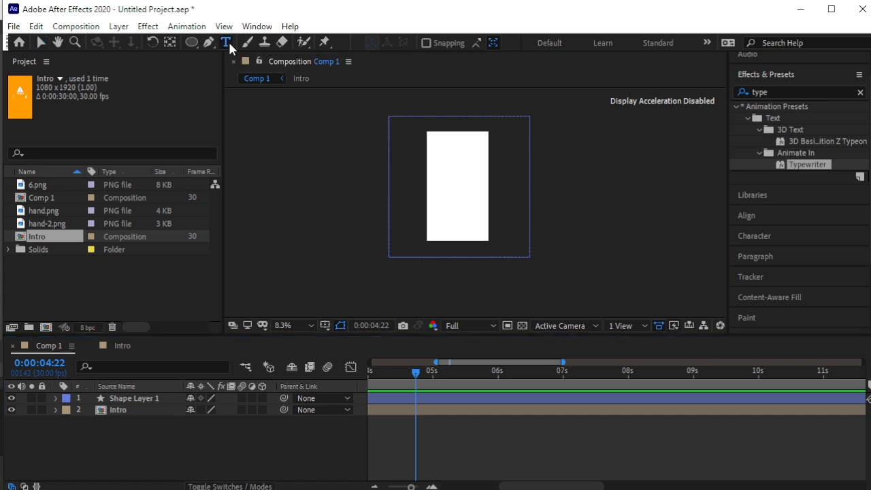
{"action": "left_click", "coordinate": [439, 177]}
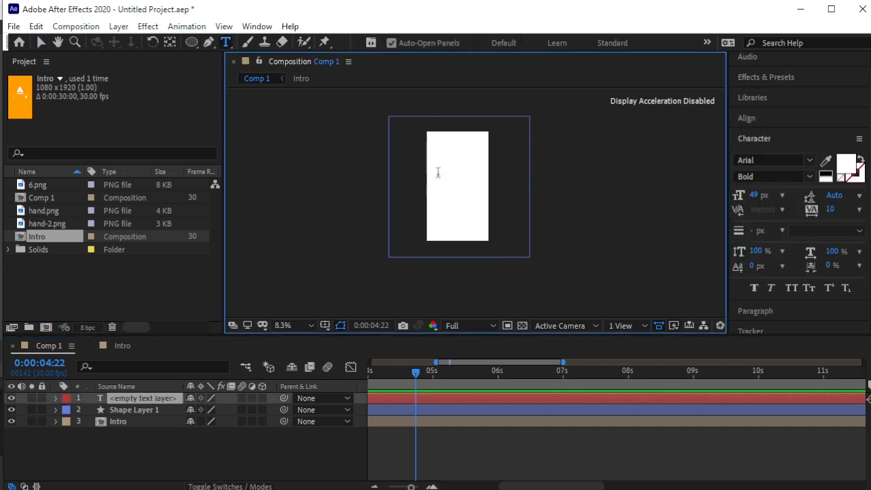
{"action": "scroll", "coordinate": [455, 171], "scroll_direction": "up", "scroll_amount": 4}
{"action": "scroll", "coordinate": [456, 172], "scroll_direction": "down", "scroll_amount": 2}
{"action": "type", "text": "W"}
{"action": "scroll", "coordinate": [392, 127], "scroll_direction": "up", "scroll_amount": 1}
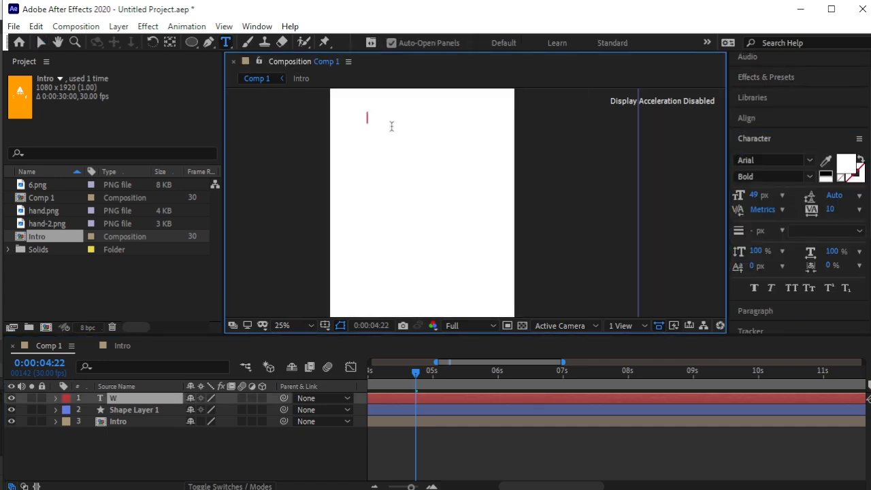
{"action": "key", "text": "BackSpace"}
Style the Welcome text with an orange fill, Bold Italic, at 160 px.
{"action": "left_click", "coordinate": [844, 163]}
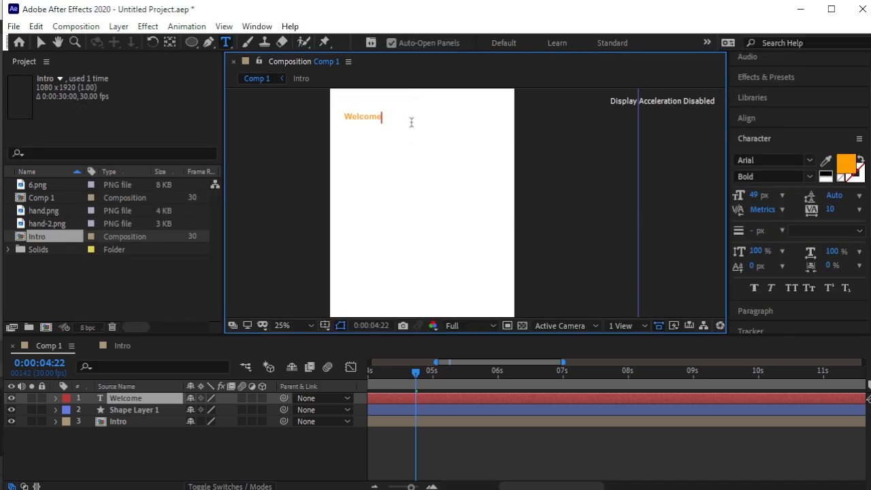
{"action": "left_click", "coordinate": [810, 176]}
{"action": "left_click", "coordinate": [768, 293]}
{"action": "left_click_drag", "start_coordinate": [382, 116], "coordinate": [341, 117]}
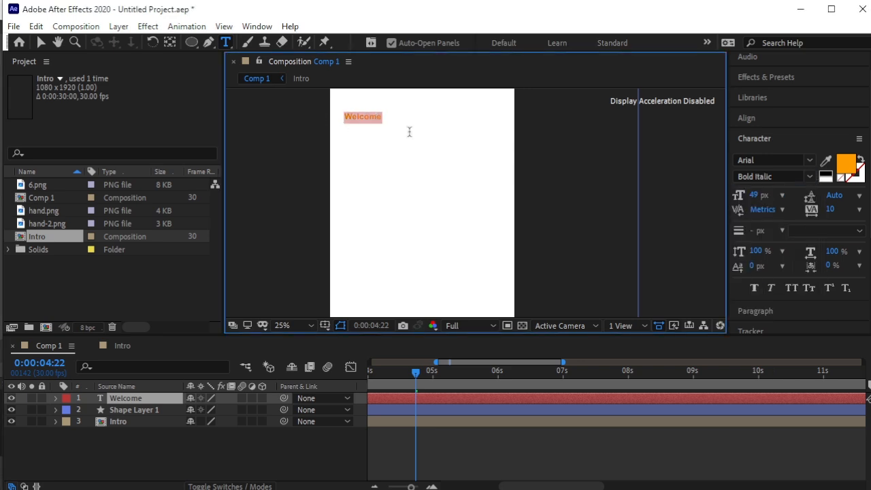
{"action": "left_click", "coordinate": [808, 176]}
{"action": "left_click", "coordinate": [768, 295]}
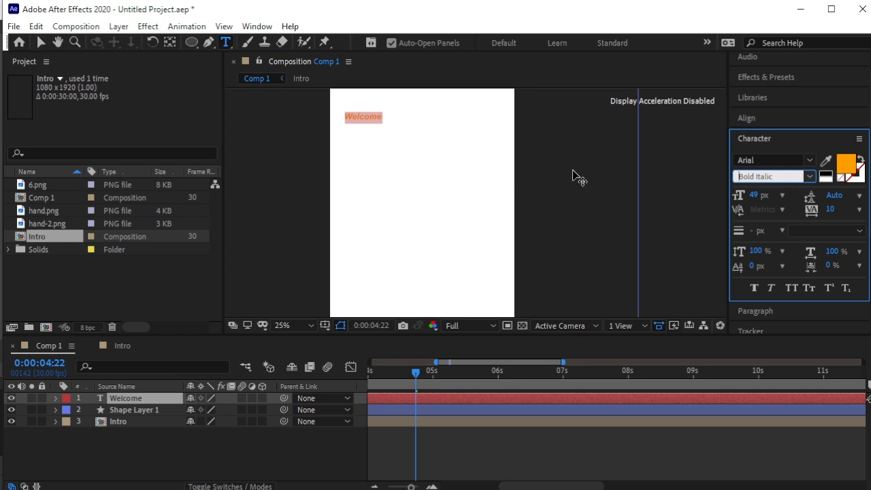
{"action": "left_click_drag", "start_coordinate": [762, 196], "coordinate": [839, 202]}
Move the Welcome layer down toward the centre of the comp.
{"action": "left_click", "coordinate": [41, 42]}
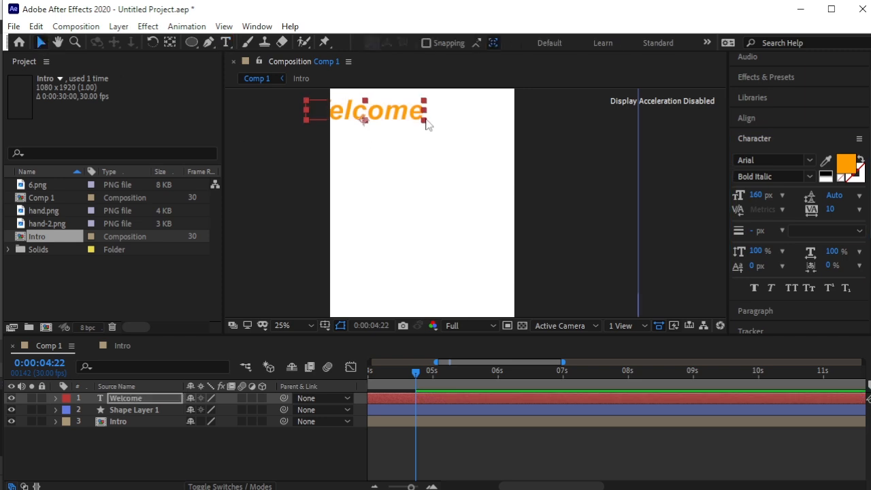
{"action": "left_click_drag", "start_coordinate": [400, 119], "coordinate": [455, 206]}
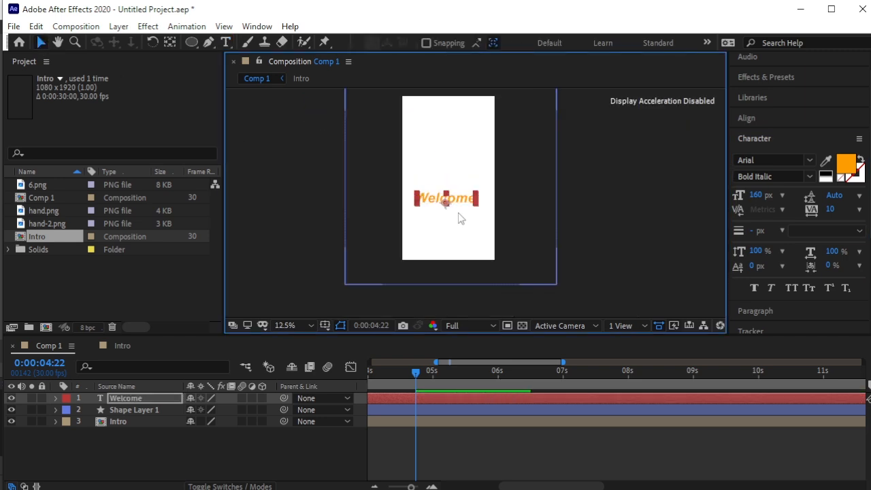
{"action": "left_click", "coordinate": [748, 117]}
Centre Welcome horizontally and vertically in the comp.
{"action": "left_click", "coordinate": [765, 151]}
{"action": "left_click", "coordinate": [836, 152]}
{"action": "left_click", "coordinate": [617, 167]}
{"action": "left_click_drag", "start_coordinate": [441, 173], "coordinate": [457, 220]}
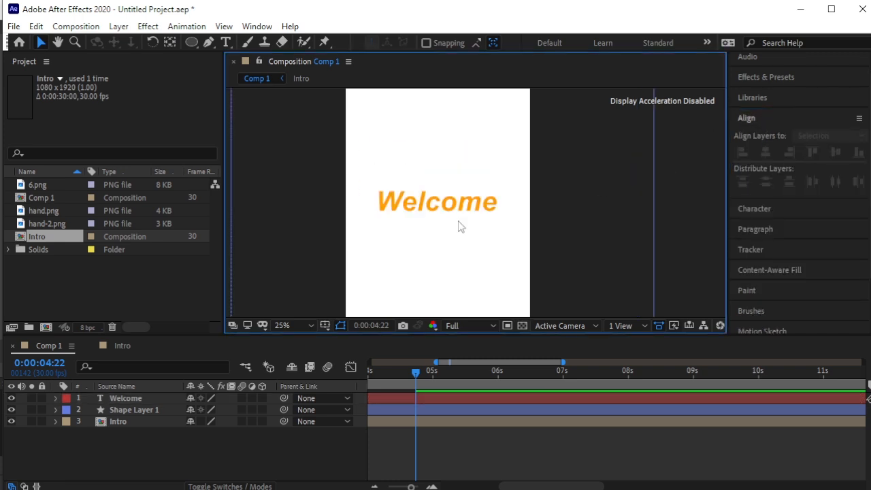
{"action": "left_click", "coordinate": [427, 202]}
Trim the Welcome layer's in-point to start at about 5 seconds.
{"action": "key", "text": "minus"}
{"action": "key", "text": "minus"}
{"action": "left_click", "coordinate": [455, 372]}
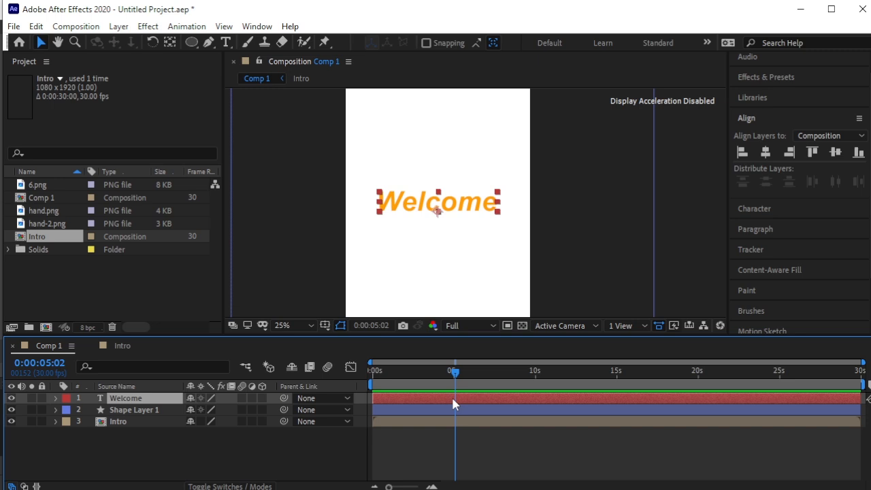
{"action": "key", "text": "alt+bracketleft"}
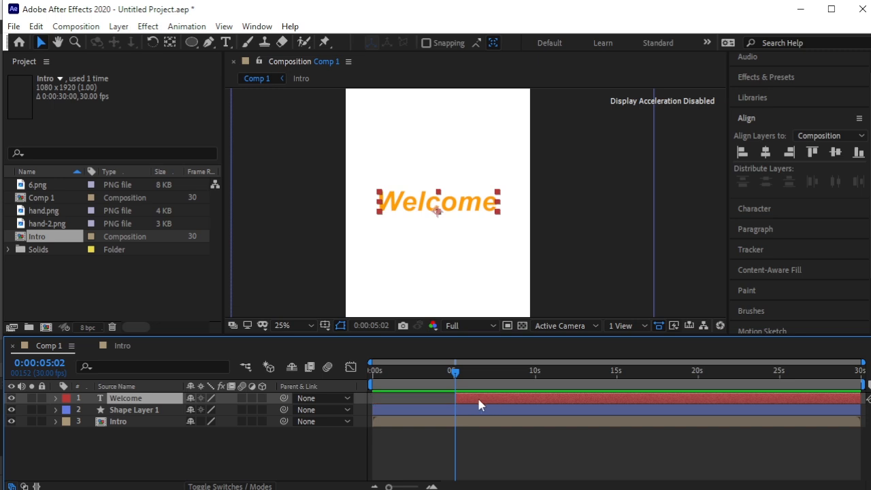
Keyframe Welcome's Scale from 16% at 5:01 up to 100% at 7:15.
{"action": "left_click_drag", "start_coordinate": [461, 378], "coordinate": [497, 402]}
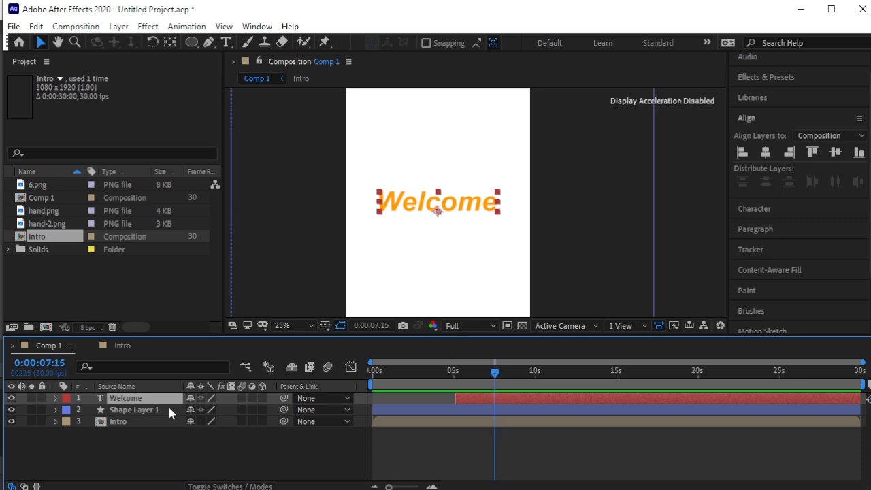
{"action": "key", "text": "s"}
{"action": "left_click", "coordinate": [91, 408]}
{"action": "left_click_drag", "start_coordinate": [495, 378], "coordinate": [453, 373]}
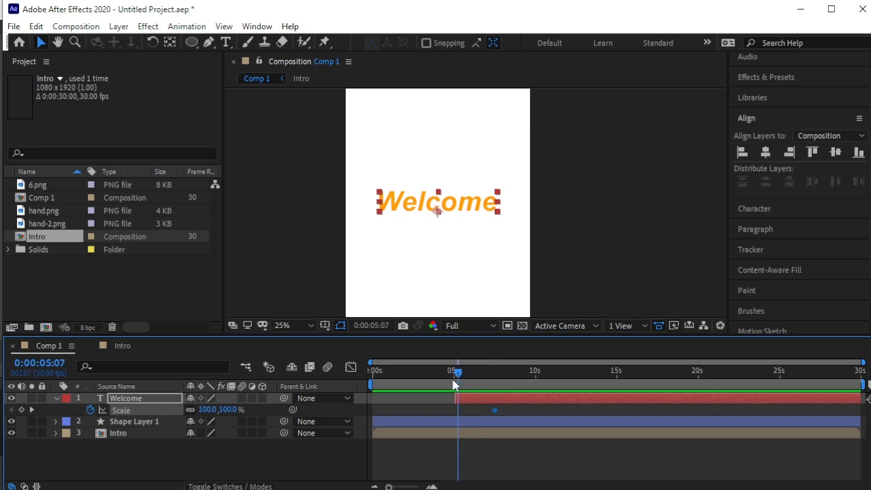
{"action": "left_click", "coordinate": [22, 410]}
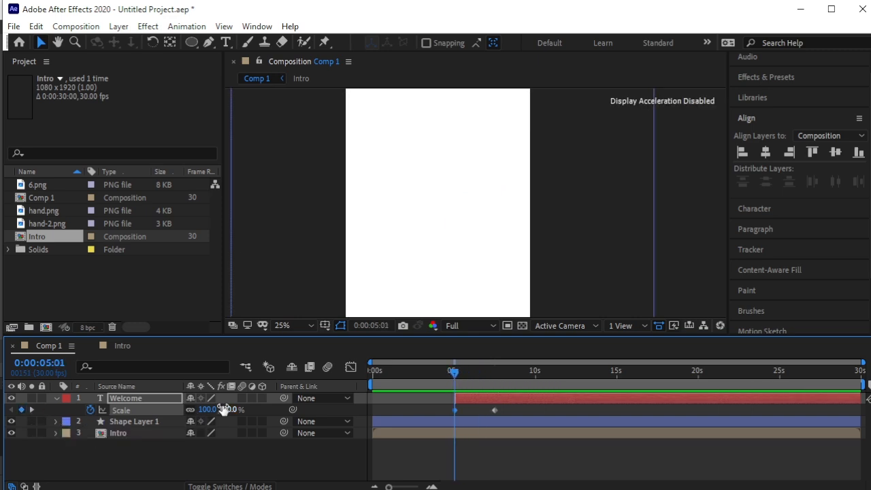
{"action": "left_click_drag", "start_coordinate": [225, 409], "coordinate": [179, 417]}
{"action": "left_click", "coordinate": [259, 439]}
Preview the scale-up and pull the 100% Scale keyframe earlier for a quicker grow.
{"action": "key", "text": "space"}
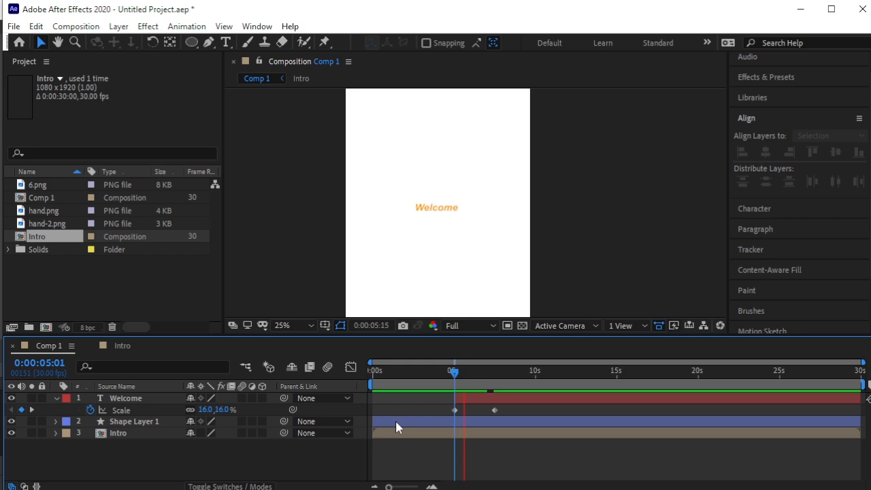
{"action": "key", "text": "space"}
{"action": "left_click_drag", "start_coordinate": [494, 410], "coordinate": [470, 415]}
{"action": "left_click_drag", "start_coordinate": [467, 375], "coordinate": [450, 380]}
{"action": "key", "text": "space"}
{"action": "key", "text": "space"}
{"action": "left_click_drag", "start_coordinate": [470, 411], "coordinate": [462, 411]}
{"action": "left_click_drag", "start_coordinate": [464, 378], "coordinate": [455, 379]}
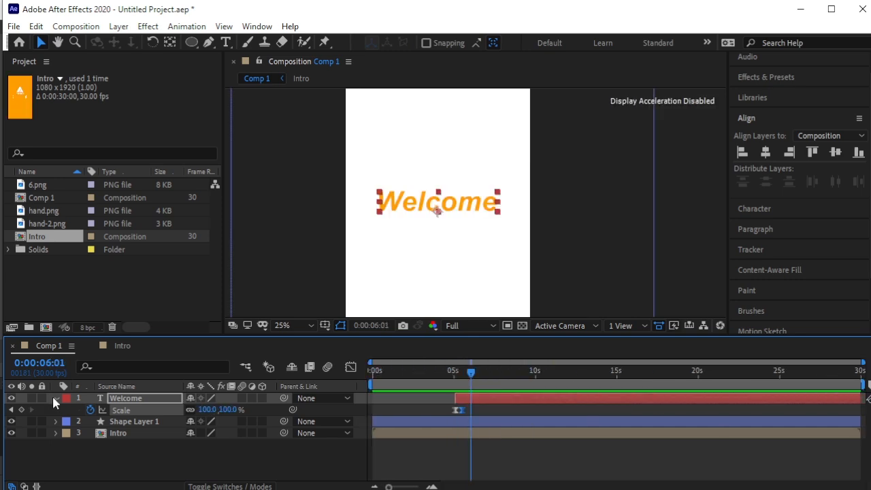
{"action": "left_click", "coordinate": [56, 398]}
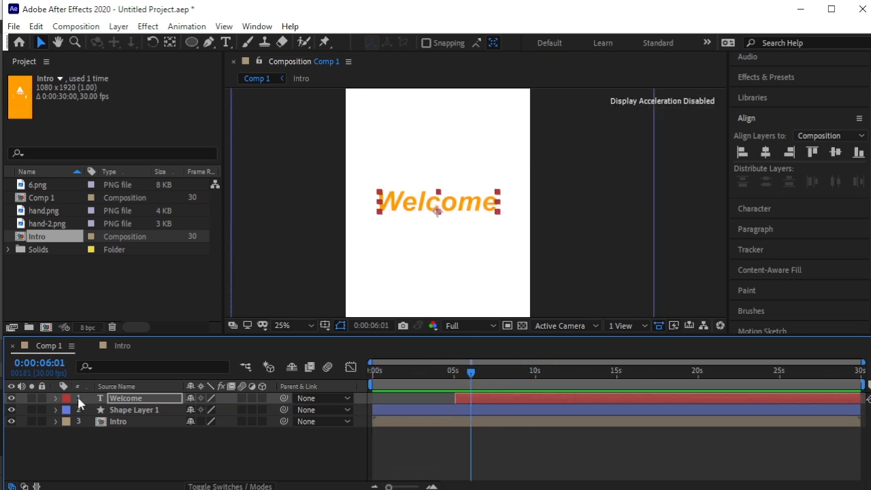
Duplicate the Welcome layer and retype the copy as 'To'.
{"action": "left_click", "coordinate": [129, 400]}
{"action": "key", "text": "ctrl+d"}
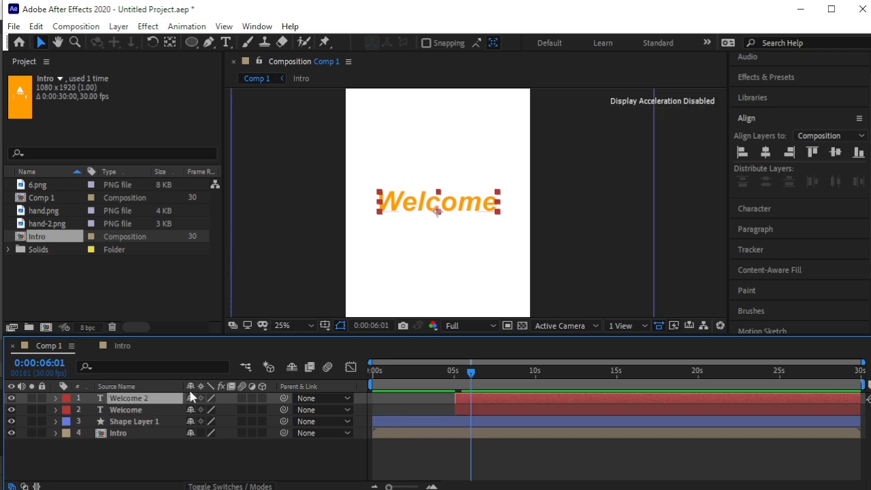
{"action": "left_click", "coordinate": [11, 409]}
{"action": "left_click", "coordinate": [226, 43]}
{"action": "left_click_drag", "start_coordinate": [379, 193], "coordinate": [497, 217]}
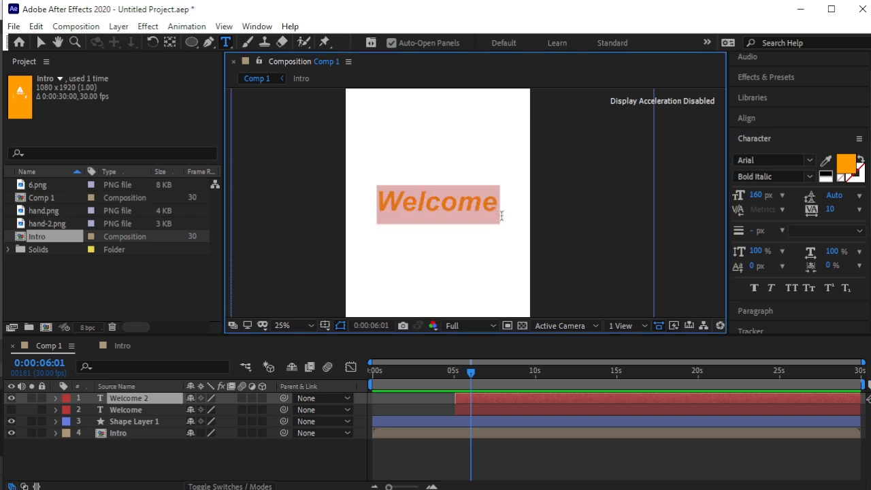
{"action": "type", "text": "To"}
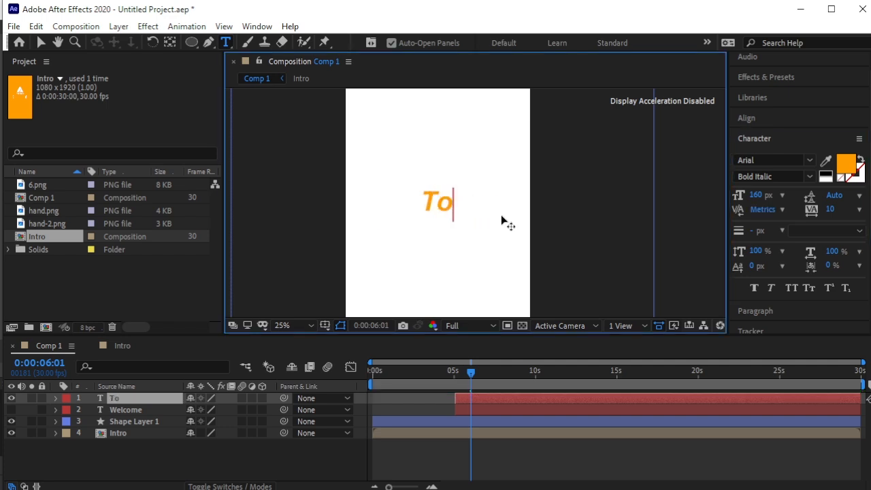
{"action": "left_click", "coordinate": [11, 410]}
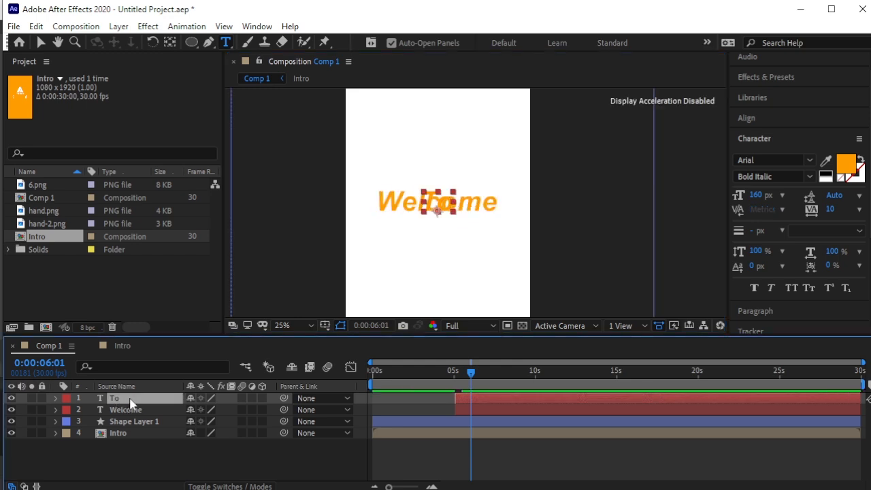
Duplicate the To layer and retype the copy as 'SwiftCart'.
{"action": "key", "text": "ctrl+d"}
{"action": "left_click", "coordinate": [11, 410]}
{"action": "left_click", "coordinate": [11, 420]}
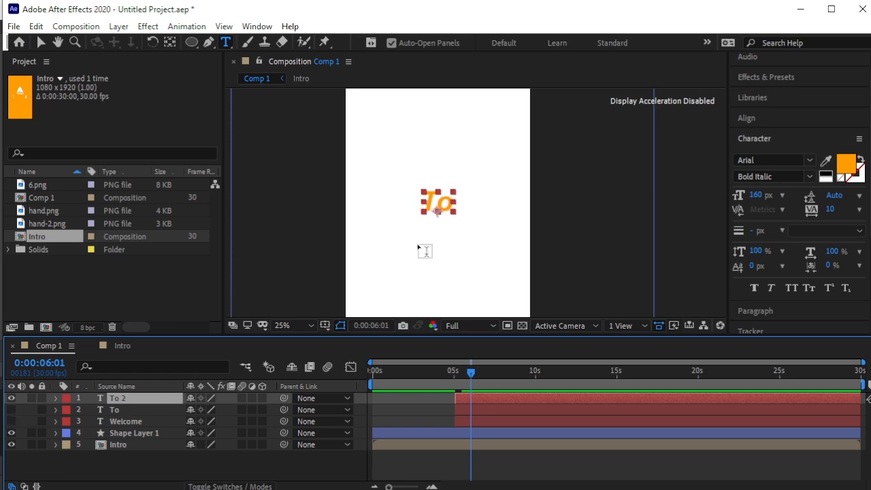
{"action": "double_click", "coordinate": [437, 204]}
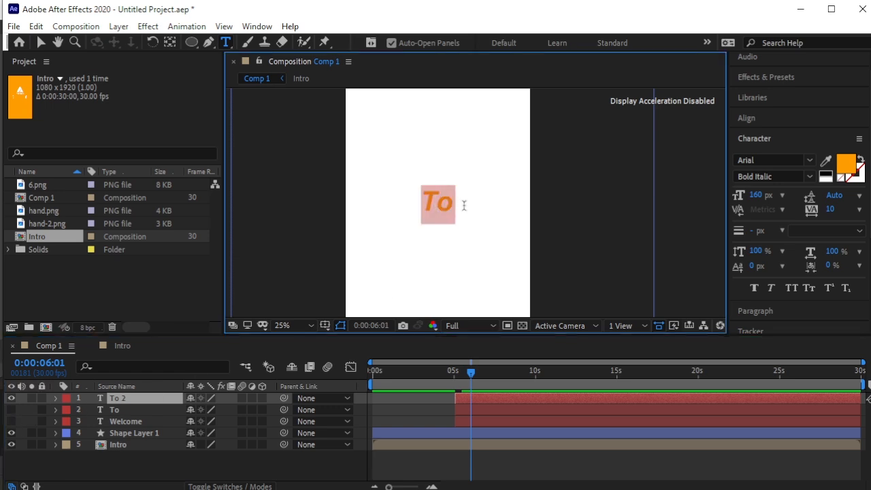
{"action": "type", "text": "SwiftCart"}
{"action": "left_click", "coordinate": [11, 411]}
Stagger the To and SwiftCart start times after Welcome, previewing the sequence.
{"action": "left_click", "coordinate": [12, 421]}
{"action": "mouse_move", "coordinate": [484, 405]}
{"action": "left_mouse_down"}
{"action": "mouse_move", "coordinate": [510, 402]}
{"action": "mouse_move", "coordinate": [497, 409]}
{"action": "left_mouse_up"}
{"action": "left_click_drag", "start_coordinate": [472, 374], "coordinate": [452, 378]}
{"action": "key", "text": "space"}
{"action": "key", "text": "space"}
{"action": "left_click_drag", "start_coordinate": [485, 410], "coordinate": [482, 412]}
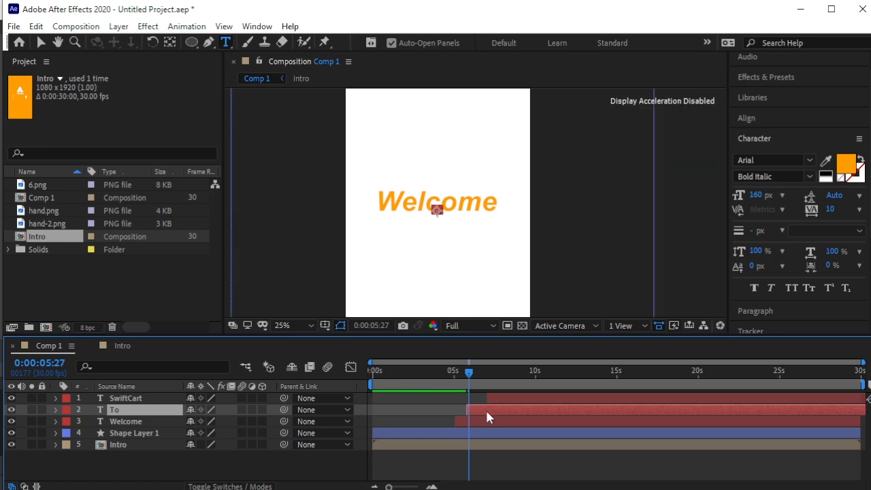
{"action": "key", "text": "space"}
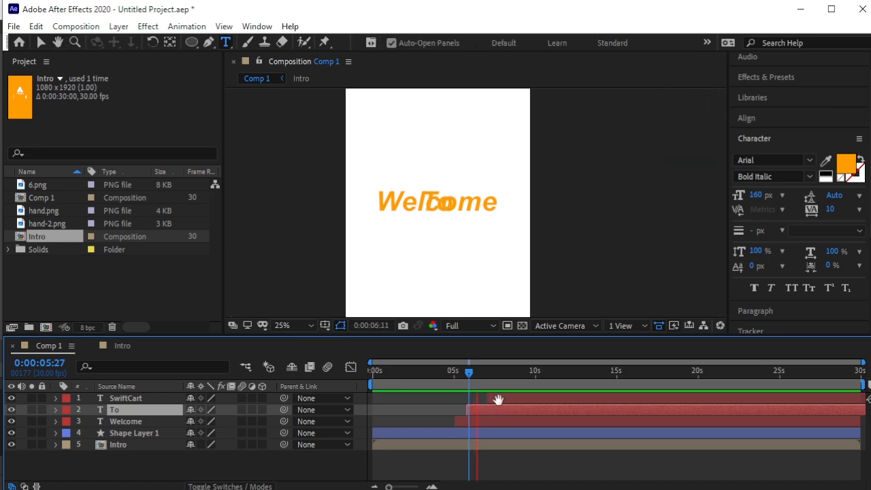
{"action": "key", "text": "space"}
{"action": "left_click_drag", "start_coordinate": [480, 379], "coordinate": [454, 399]}
{"action": "key", "text": "space"}
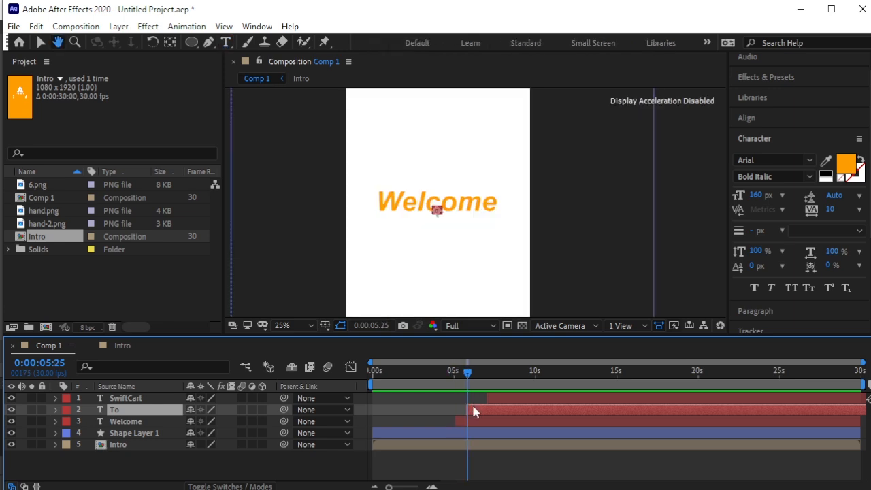
Trim Welcome to end at 5:23 and To to end around 6:21.
{"action": "key", "text": "equal"}
{"action": "key", "text": "equal"}
{"action": "key", "text": "equal"}
{"action": "left_click_drag", "start_coordinate": [467, 378], "coordinate": [457, 381]}
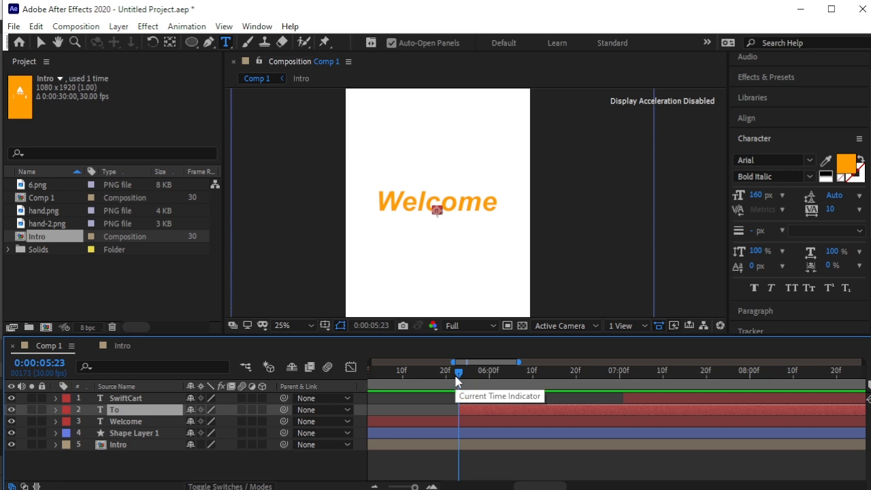
{"action": "left_click", "coordinate": [170, 419]}
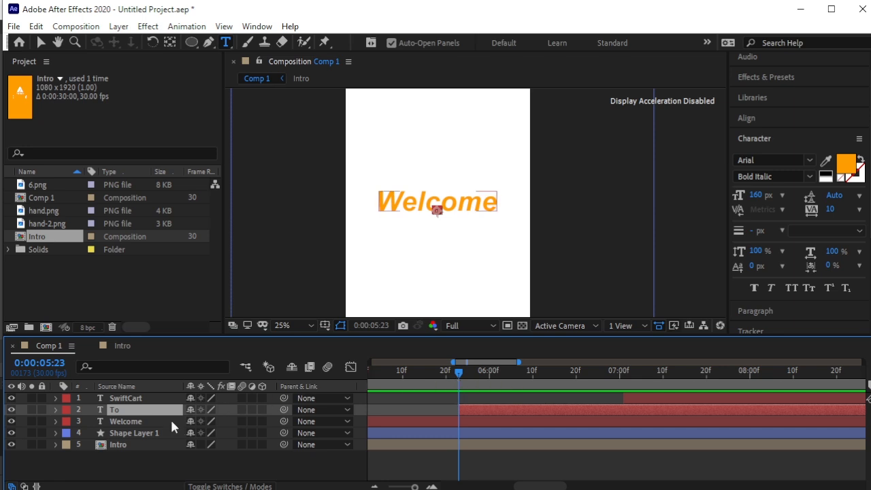
{"action": "key", "text": "alt+bracketright"}
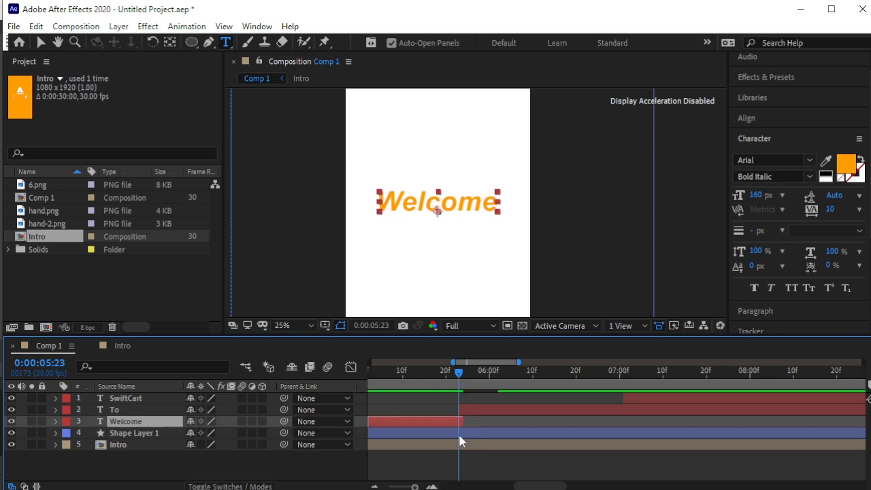
{"action": "left_click", "coordinate": [478, 410]}
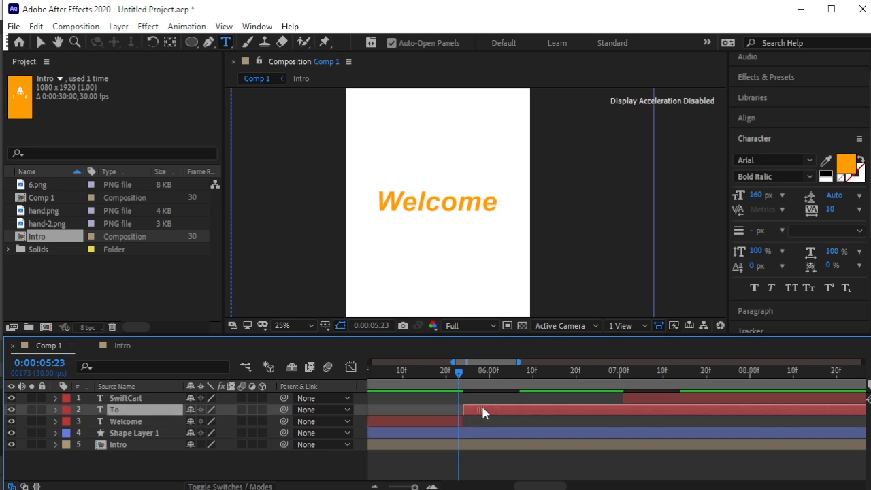
{"action": "key", "text": "space"}
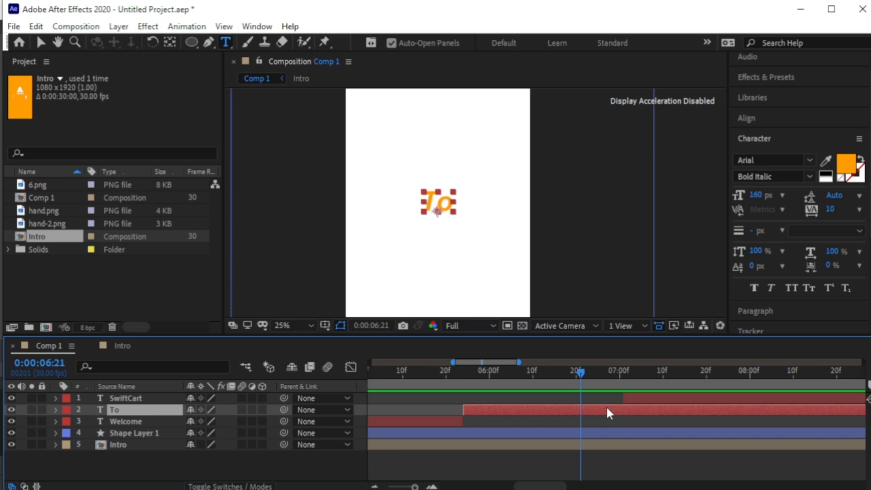
{"action": "key", "text": "alt+bracketright"}
Move SwiftCart to start at 6:21 right after To, and trim its end at 7:24.
{"action": "left_click", "coordinate": [637, 397]}
{"action": "left_click_drag", "start_coordinate": [638, 399], "coordinate": [603, 404]}
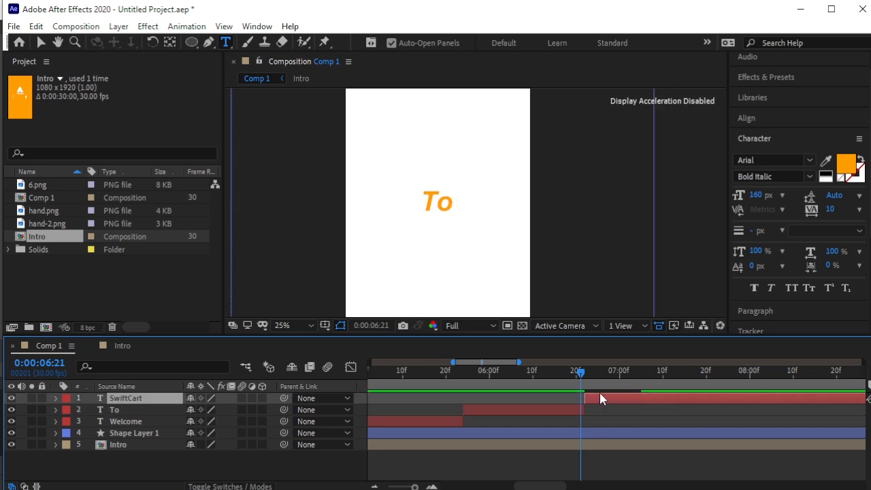
{"action": "key", "text": "minus"}
{"action": "key", "text": "minus"}
{"action": "key", "text": "minus"}
{"action": "key", "text": "space"}
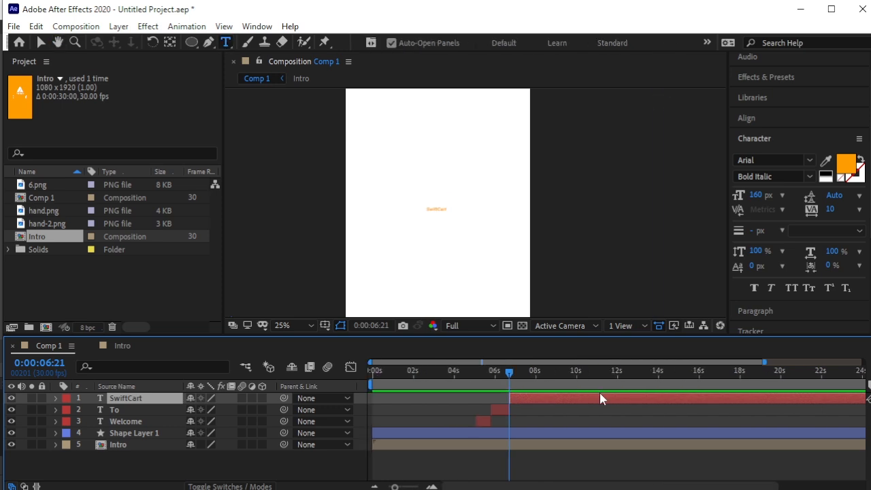
{"action": "key", "text": "space"}
{"action": "key", "text": "space"}
{"action": "key", "text": "space"}
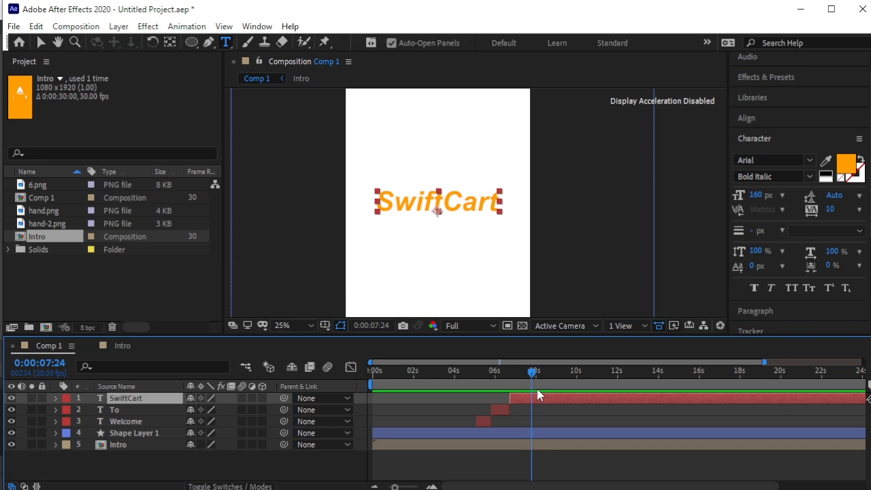
{"action": "key", "text": "alt+bracketright"}
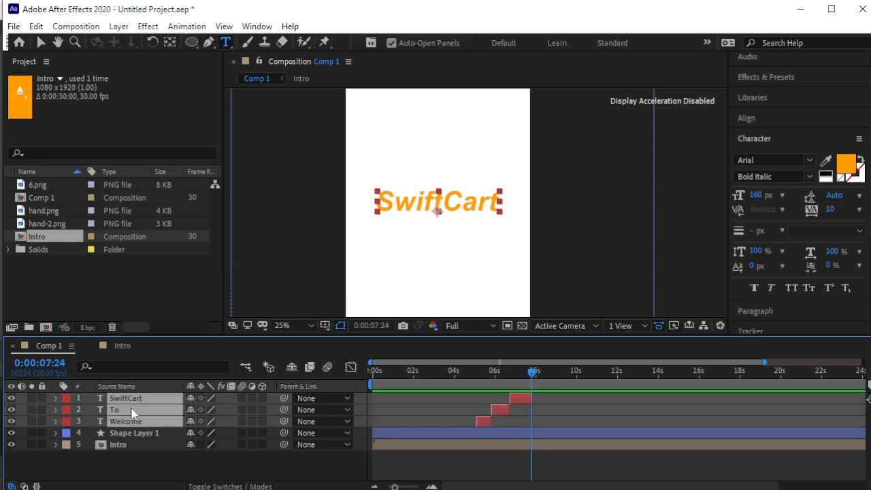
Pre-compose the Welcome, To and SwiftCart layers into a composition named 'Welcome'.
{"action": "left_click", "coordinate": [119, 26]}
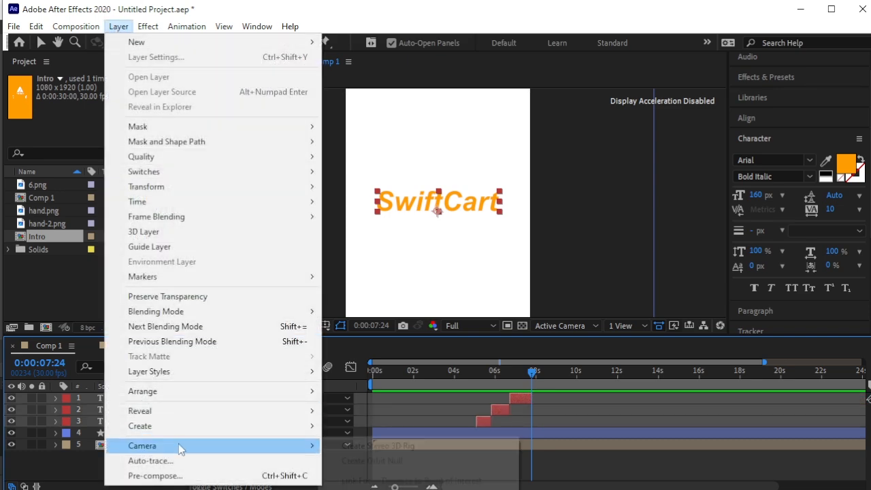
{"action": "left_click", "coordinate": [155, 475]}
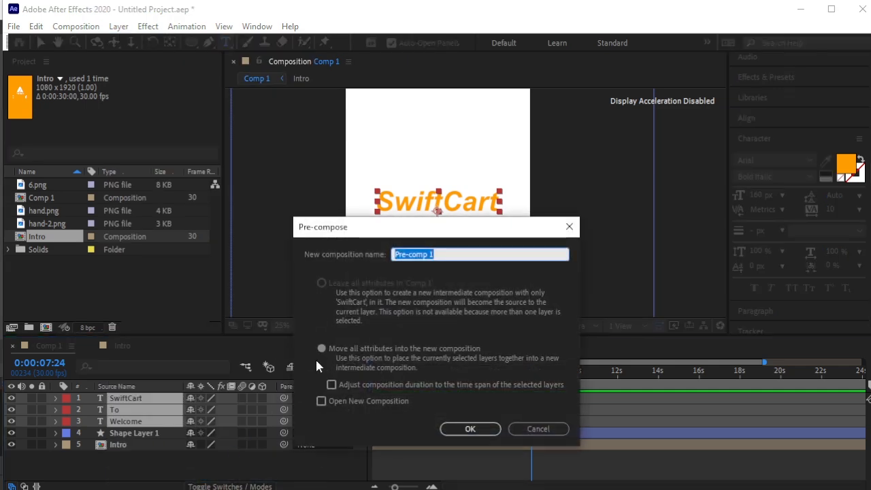
{"action": "type", "text": "Welcome"}
{"action": "key", "text": "Return"}
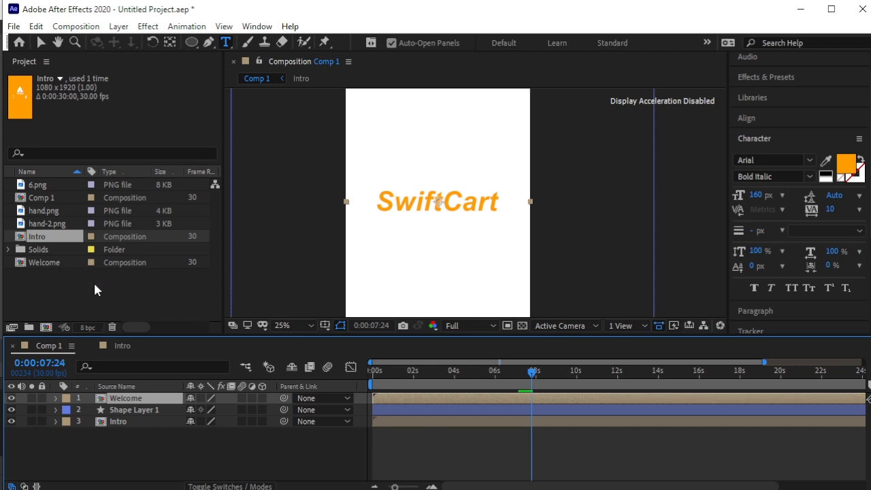
Import 1v.mp4 into the project and place it as Comp 1's top layer.
{"action": "right_click", "coordinate": [94, 280]}
{"action": "mouse_move", "coordinate": [185, 354]}
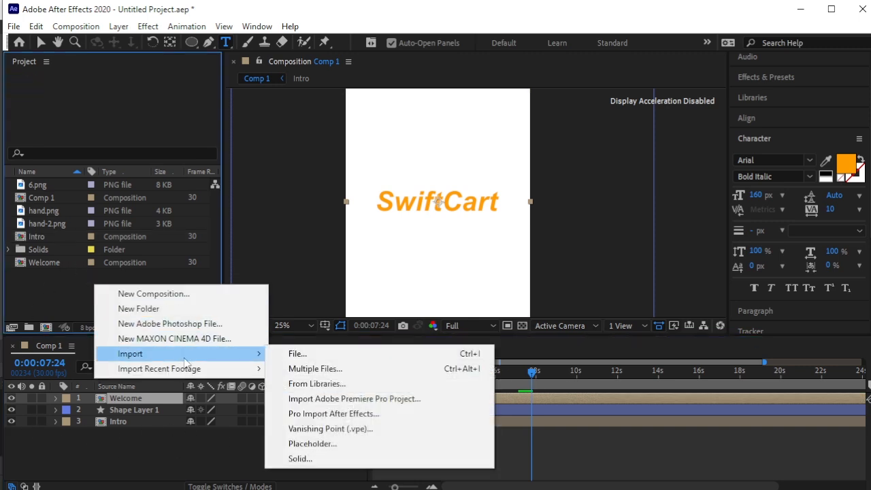
{"action": "left_click", "coordinate": [327, 354]}
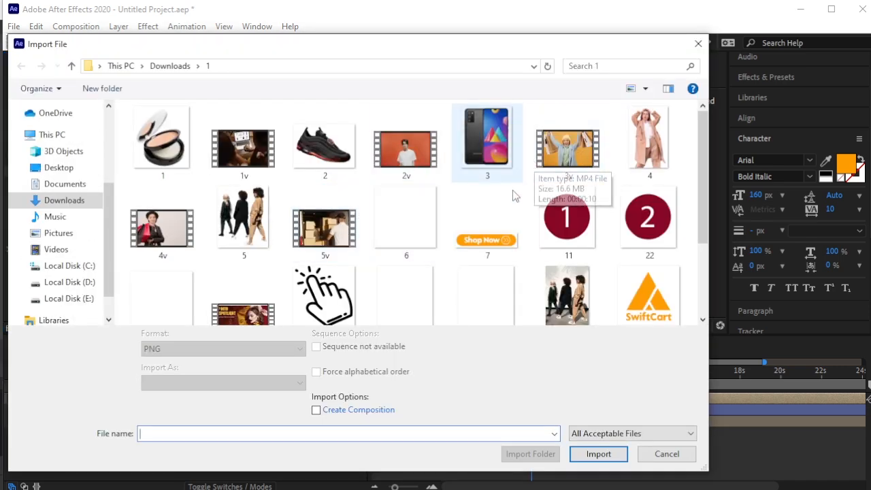
{"action": "left_click", "coordinate": [243, 148]}
{"action": "left_click", "coordinate": [598, 453]}
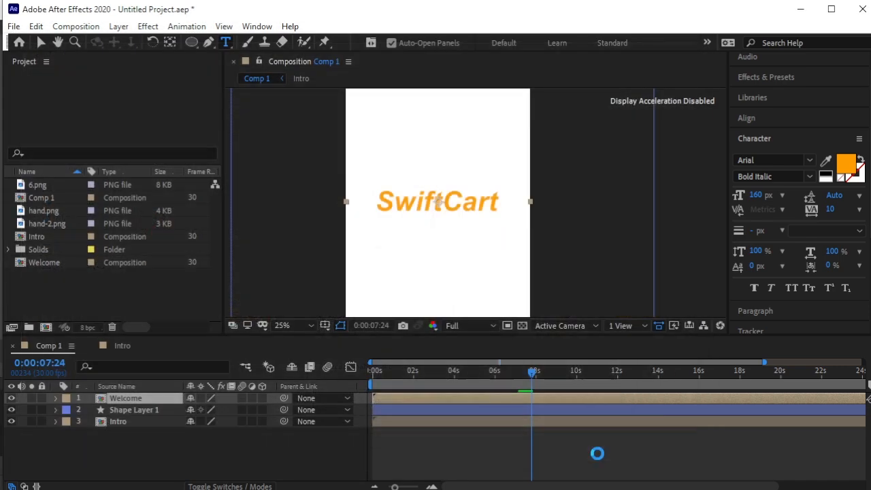
{"action": "left_click_drag", "start_coordinate": [64, 185], "coordinate": [140, 395]}
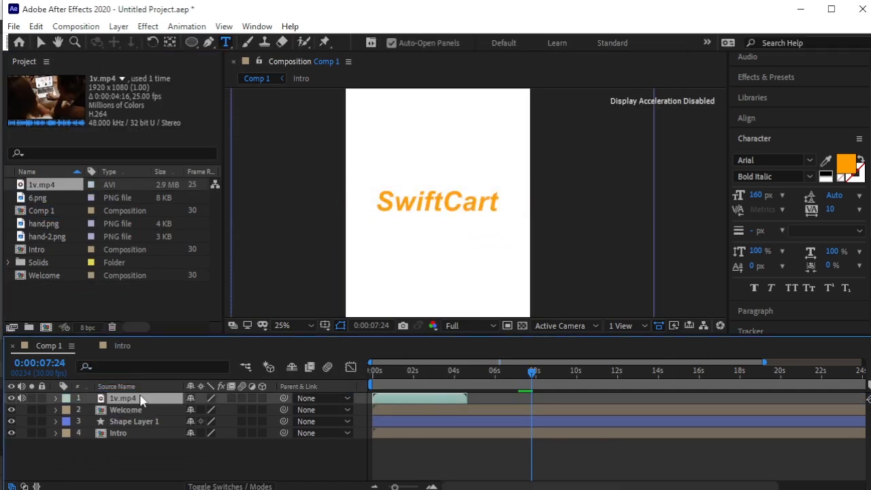
Start the 1v.mp4 layer at about 7 seconds and scale it to 182% to fill the frame.
{"action": "left_click", "coordinate": [164, 468]}
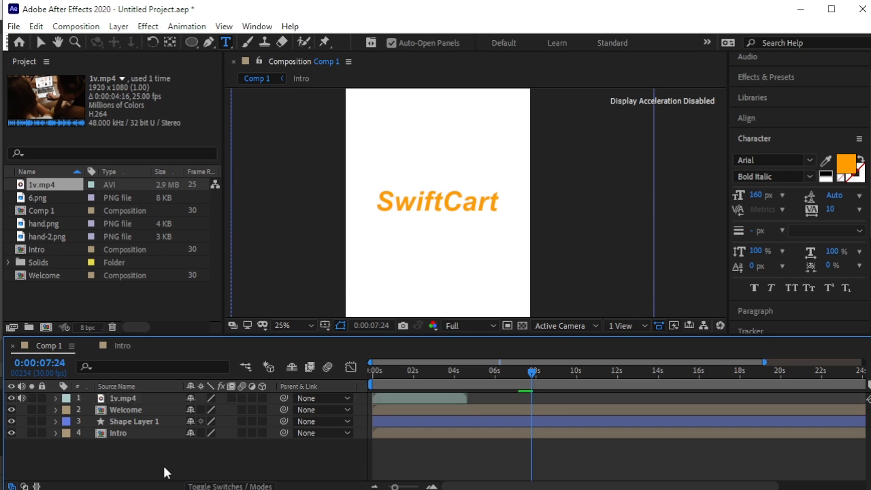
{"action": "left_click_drag", "start_coordinate": [387, 402], "coordinate": [546, 405]}
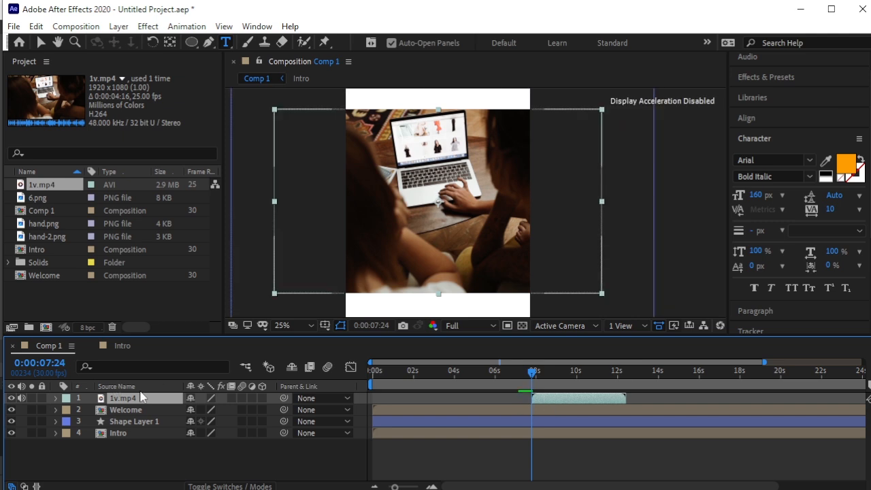
{"action": "key", "text": "s"}
{"action": "left_click_drag", "start_coordinate": [224, 411], "coordinate": [244, 412]}
{"action": "scroll", "coordinate": [494, 232], "scroll_direction": "down", "scroll_amount": 1}
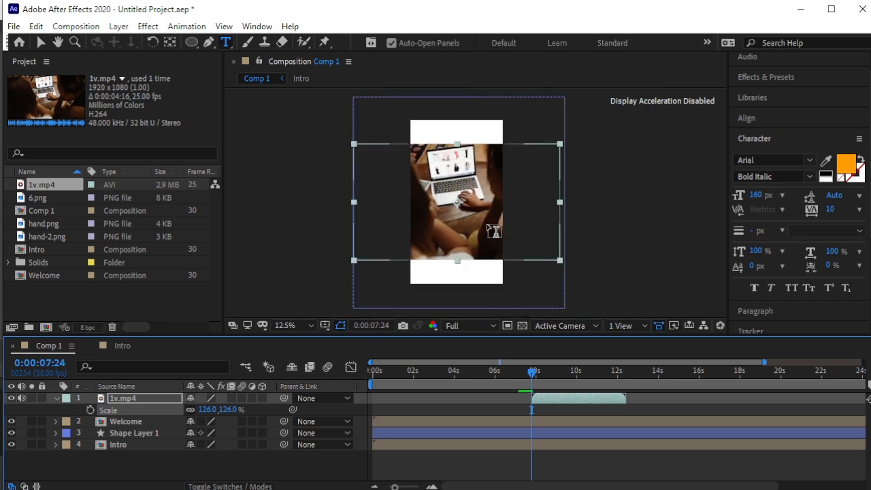
{"action": "left_click_drag", "start_coordinate": [228, 411], "coordinate": [271, 413]}
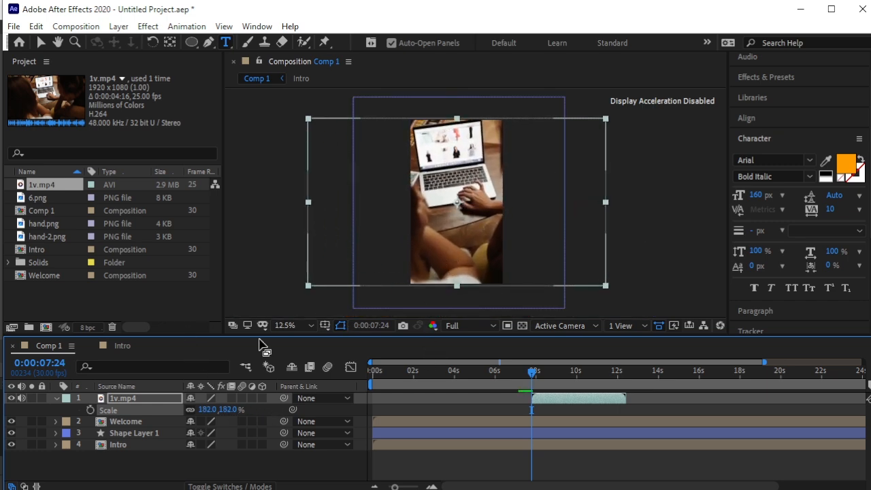
{"action": "left_click", "coordinate": [204, 474]}
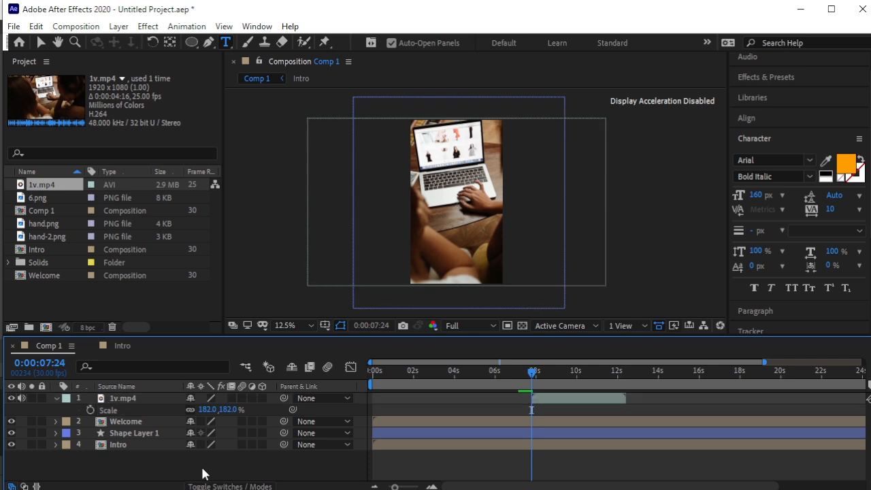
{"action": "left_click", "coordinate": [55, 398]}
{"action": "left_click", "coordinate": [149, 399]}
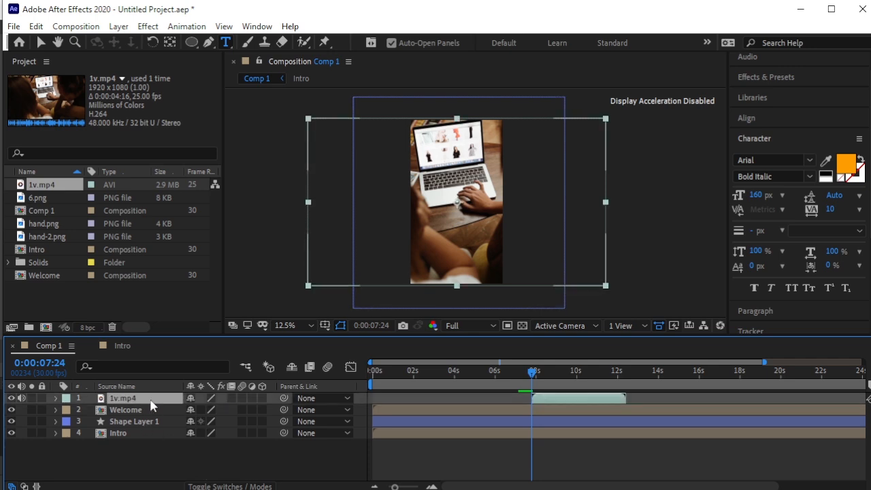
{"action": "left_click", "coordinate": [164, 463]}
{"action": "left_click", "coordinate": [118, 26]}
Add a full-frame orange solid over the video at 52% opacity.
{"action": "mouse_move", "coordinate": [136, 41]}
{"action": "left_click", "coordinate": [371, 57]}
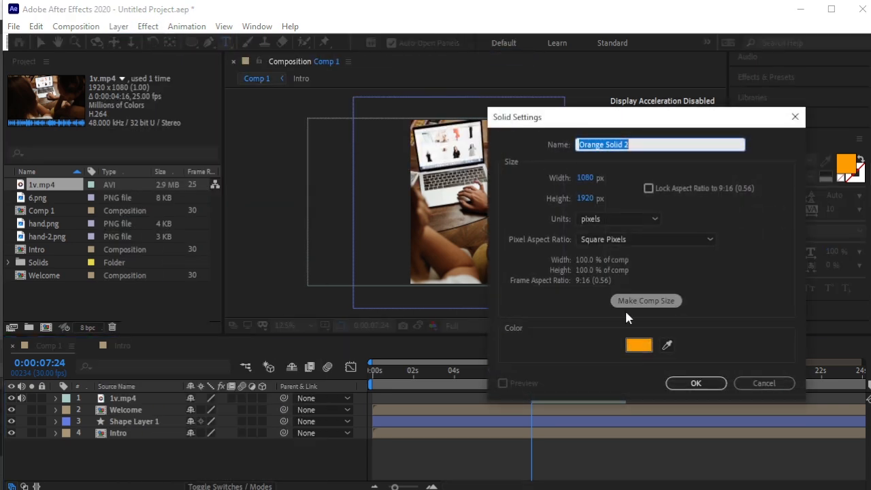
{"action": "left_click", "coordinate": [695, 383]}
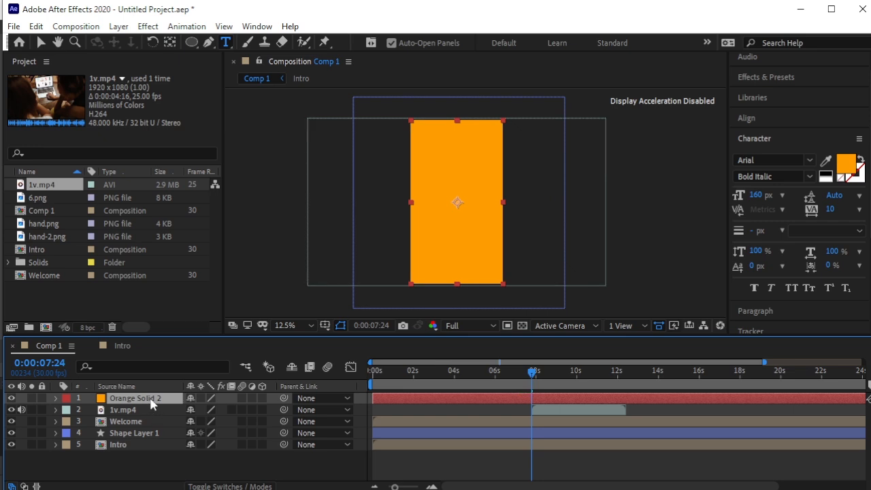
{"action": "key", "text": "t"}
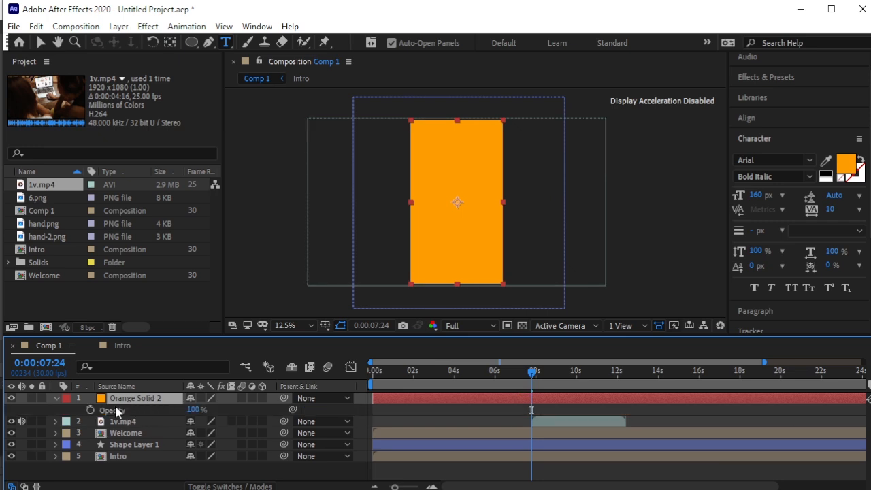
{"action": "left_click_drag", "start_coordinate": [191, 411], "coordinate": [163, 423]}
{"action": "left_click", "coordinate": [55, 399]}
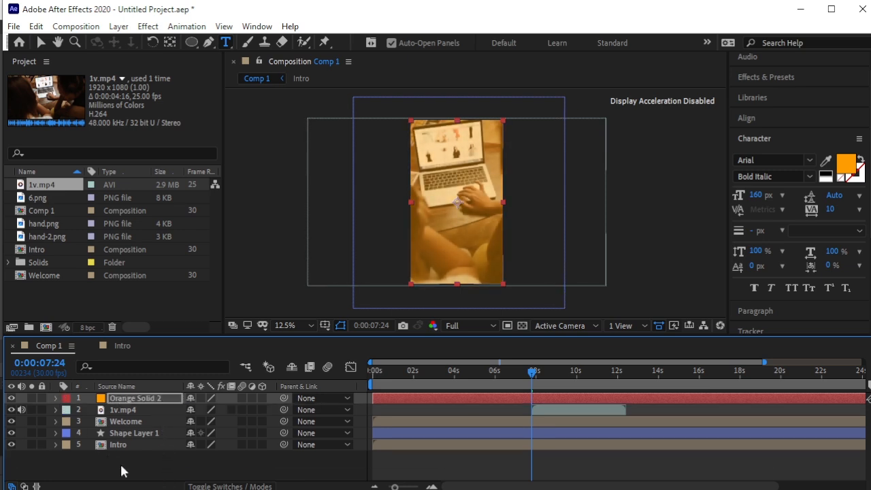
{"action": "left_click", "coordinate": [107, 455]}
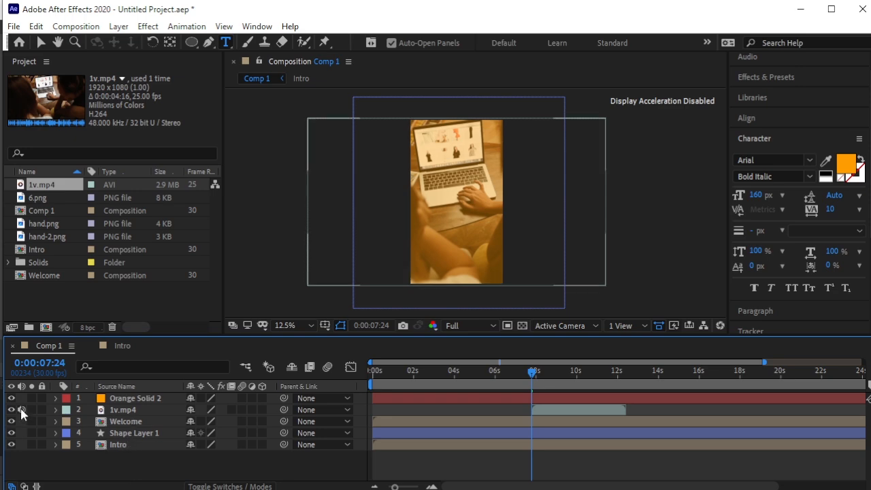
Pre-compose Orange Solid 2 and 1v.mp4 into a composition named '1' and open it.
{"action": "left_click", "coordinate": [128, 398]}
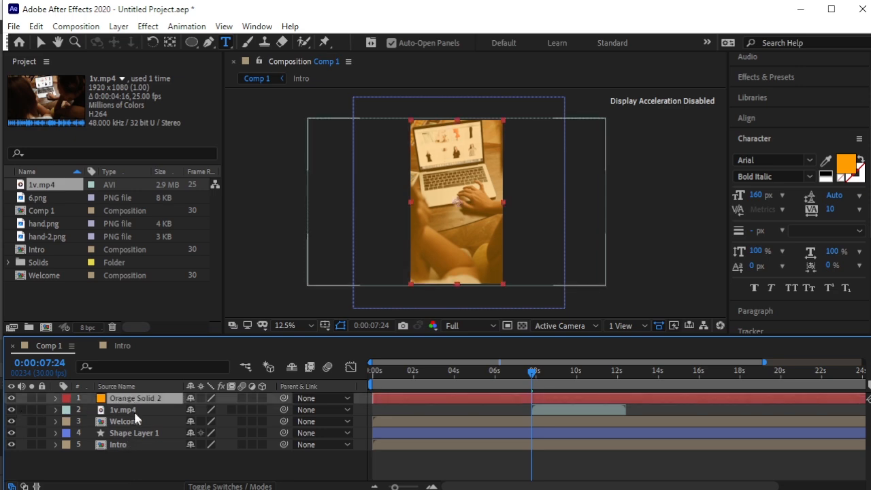
{"action": "left_click", "coordinate": [134, 409], "text": "ctrl"}
{"action": "left_click", "coordinate": [118, 25]}
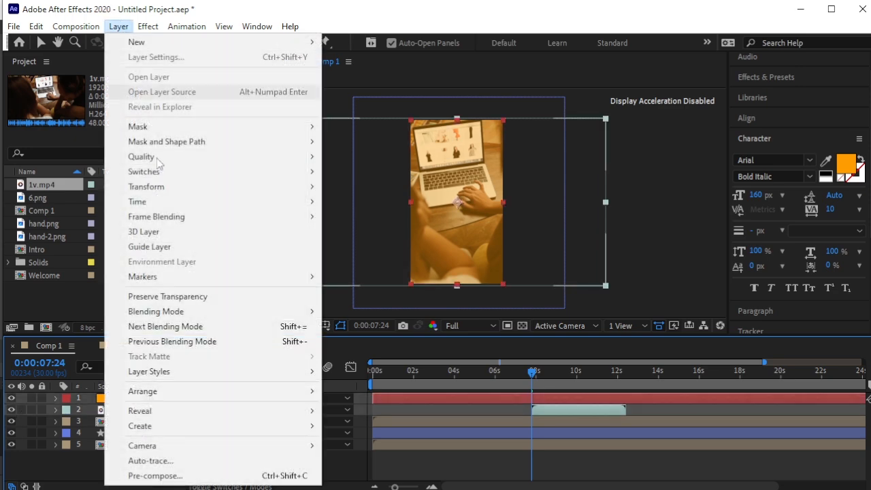
{"action": "left_click", "coordinate": [173, 476]}
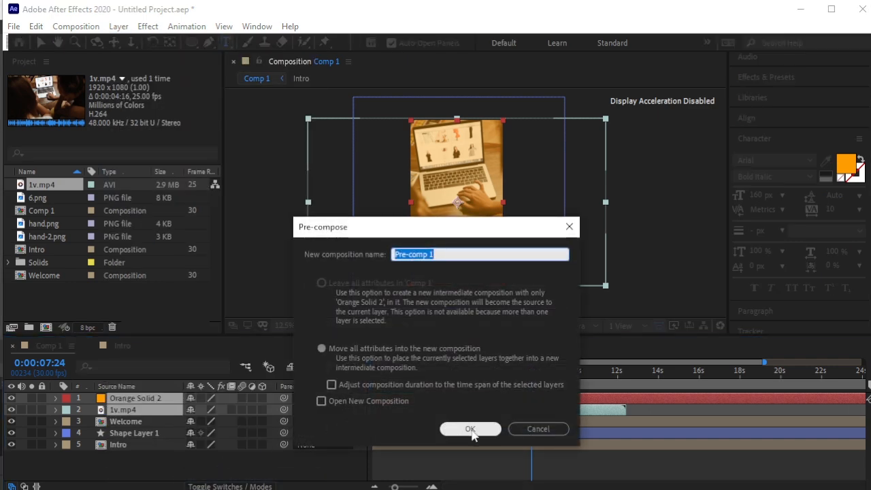
{"action": "type", "text": "1"}
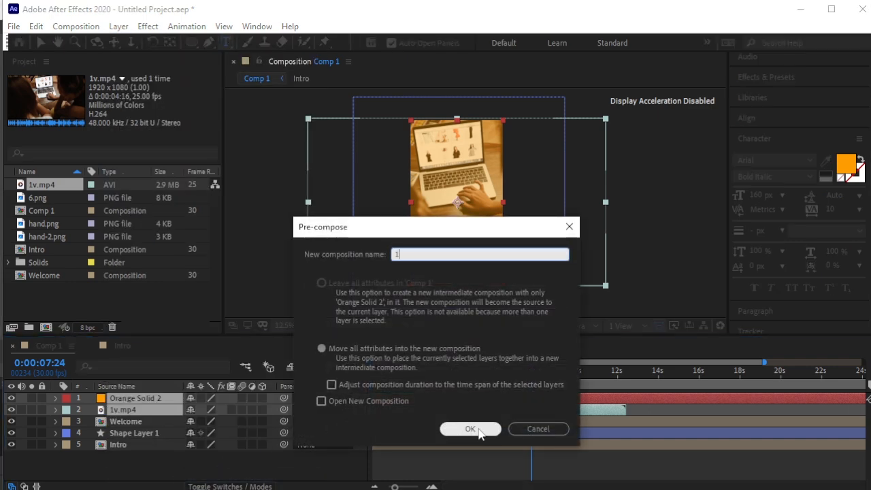
{"action": "left_click", "coordinate": [470, 429]}
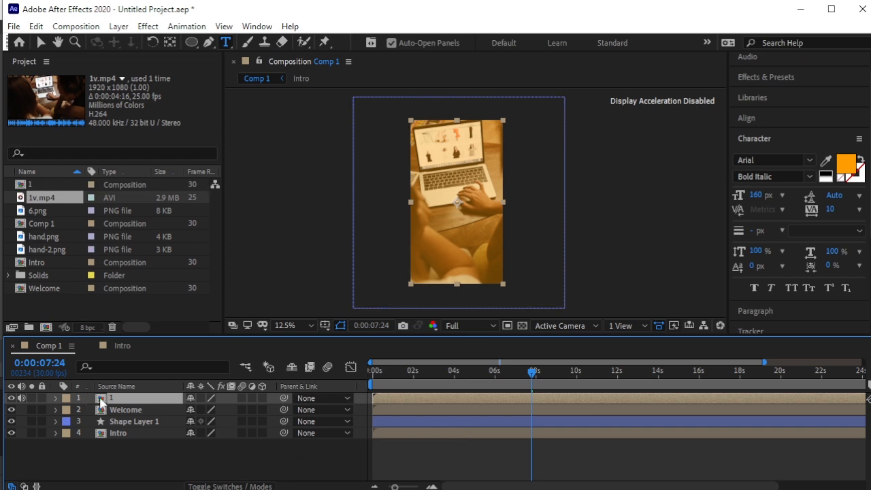
{"action": "double_click", "coordinate": [101, 402]}
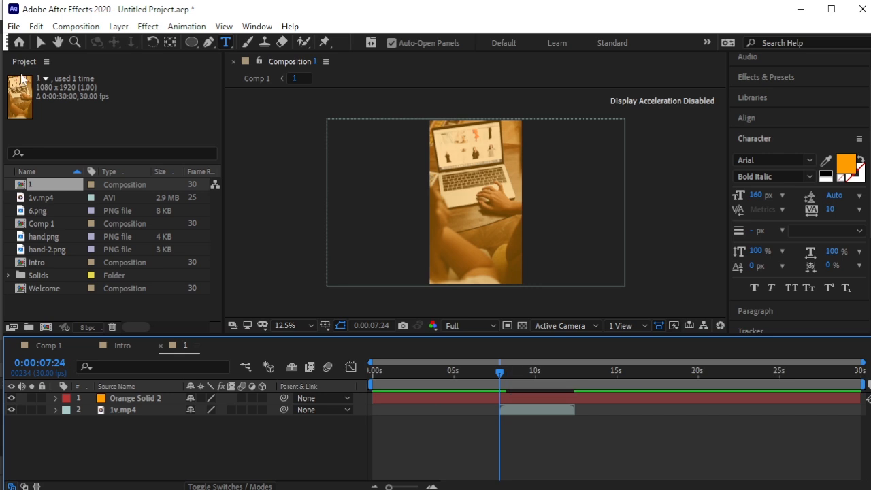
Type a new 'Your Ultimate' text layer and colour it white.
{"action": "left_click", "coordinate": [425, 169]}
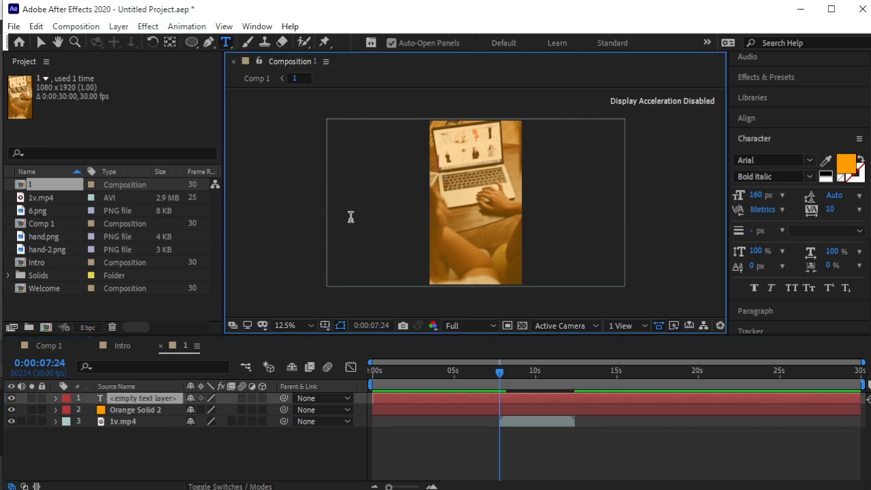
{"action": "type", "text": "Your"}
{"action": "key", "text": "BackSpace"}
{"action": "type", "text": "Ultimate"}
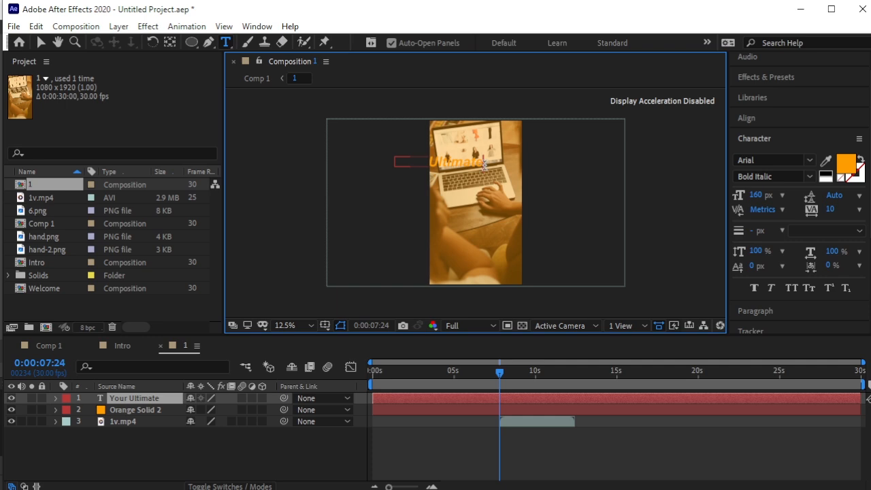
{"action": "left_click_drag", "start_coordinate": [484, 165], "coordinate": [359, 163]}
{"action": "left_click", "coordinate": [844, 165]}
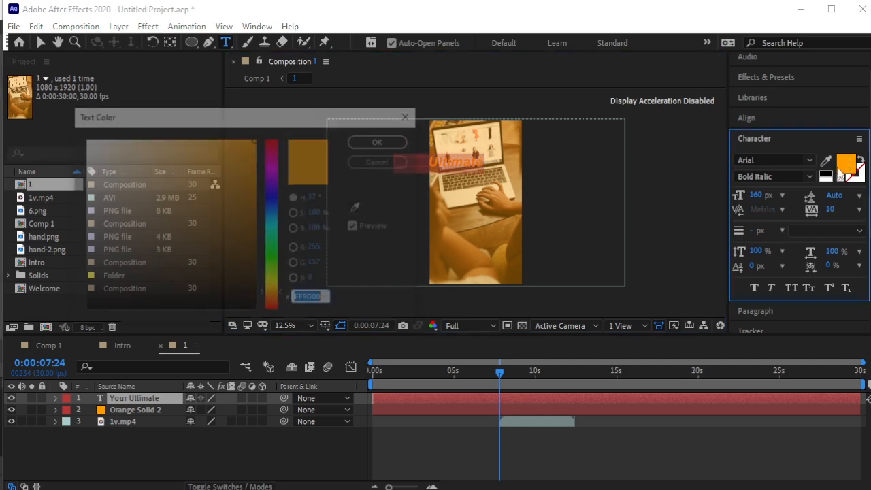
{"action": "left_click_drag", "start_coordinate": [97, 142], "coordinate": [56, 132]}
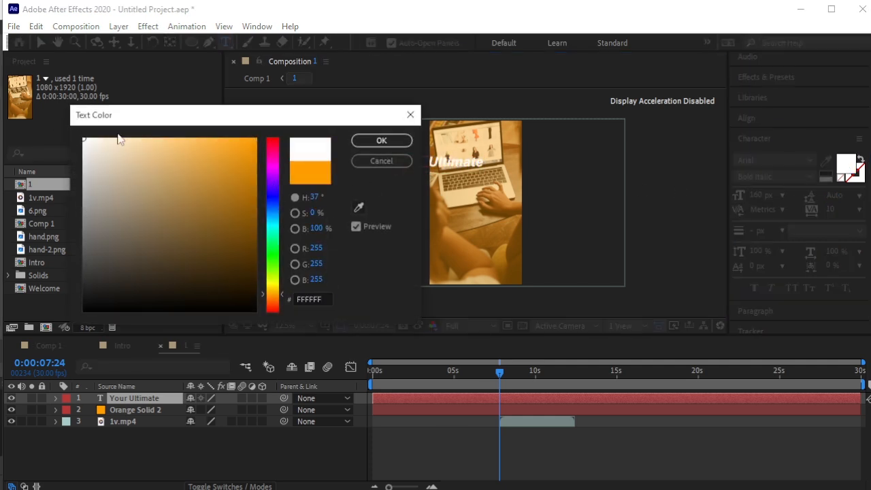
{"action": "left_click", "coordinate": [386, 140]}
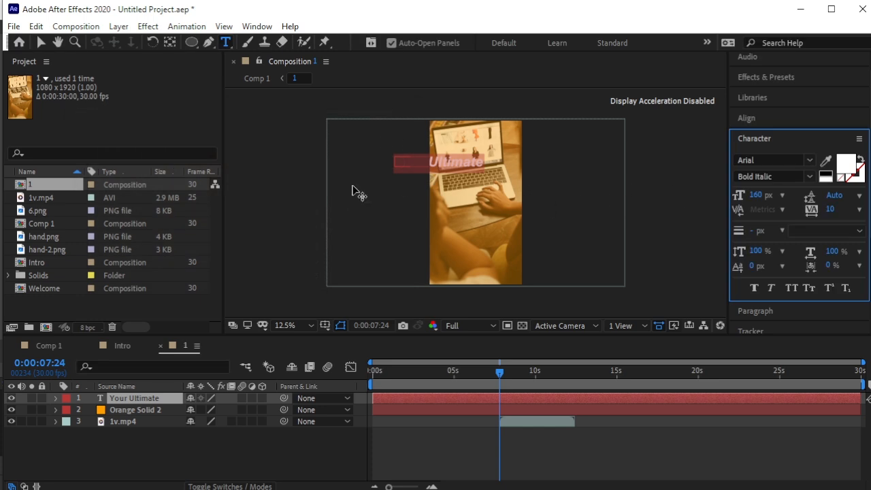
Shrink the text from 160 to 128 px and move it over the lower middle of the video.
{"action": "left_click", "coordinate": [42, 42]}
{"action": "left_click_drag", "start_coordinate": [471, 167], "coordinate": [507, 199]}
{"action": "left_click_drag", "start_coordinate": [757, 196], "coordinate": [741, 196]}
{"action": "left_click", "coordinate": [691, 195]}
{"action": "scroll", "coordinate": [600, 199], "scroll_direction": "up", "scroll_amount": 1}
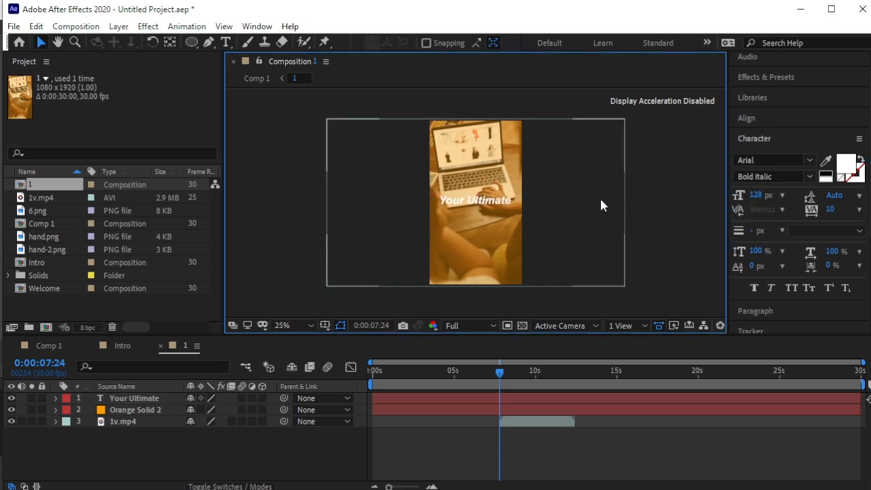
{"action": "left_click_drag", "start_coordinate": [499, 197], "coordinate": [498, 230]}
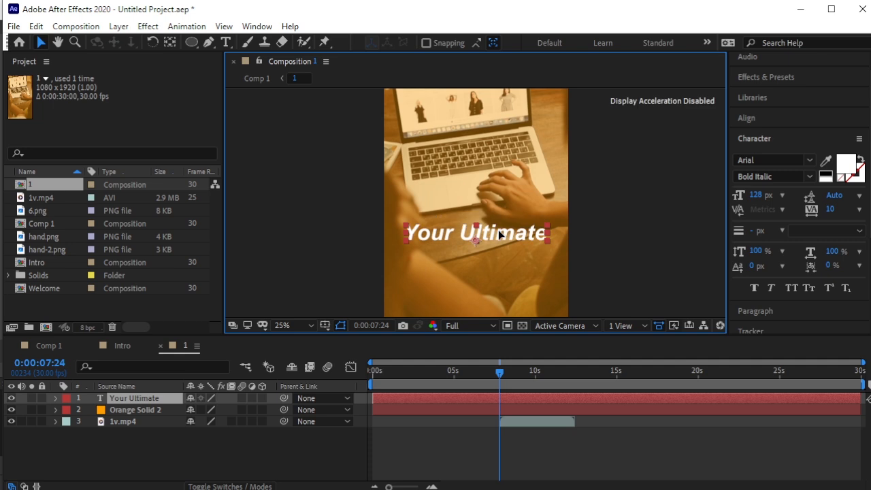
{"action": "scroll", "coordinate": [576, 221], "scroll_direction": "down", "scroll_amount": 1}
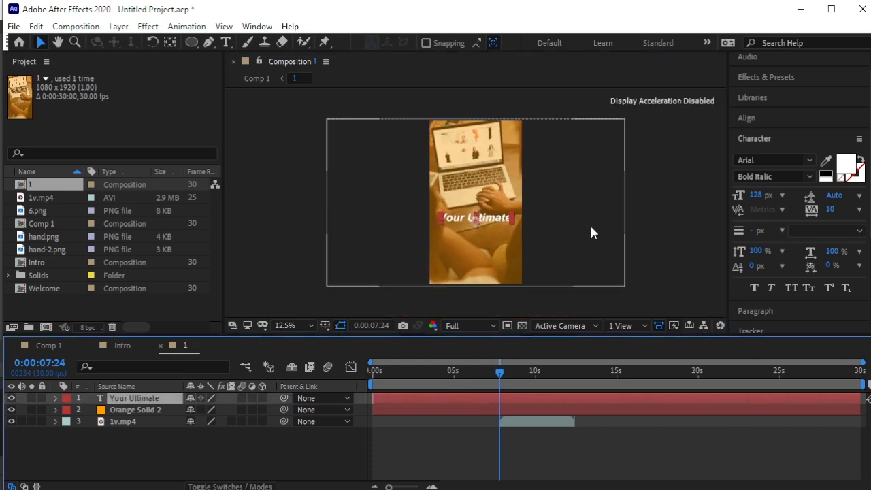
Add a Position animator to the text and push the letters right to 949,0.
{"action": "left_click", "coordinate": [55, 398]}
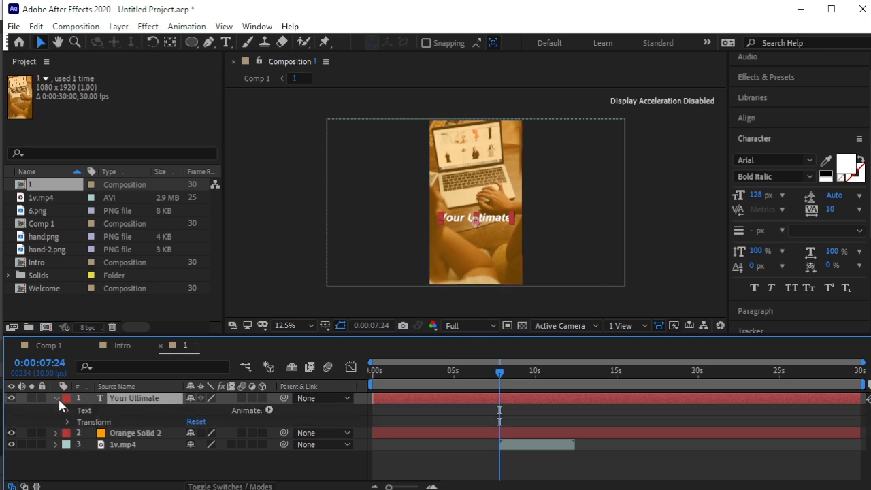
{"action": "left_click", "coordinate": [268, 410]}
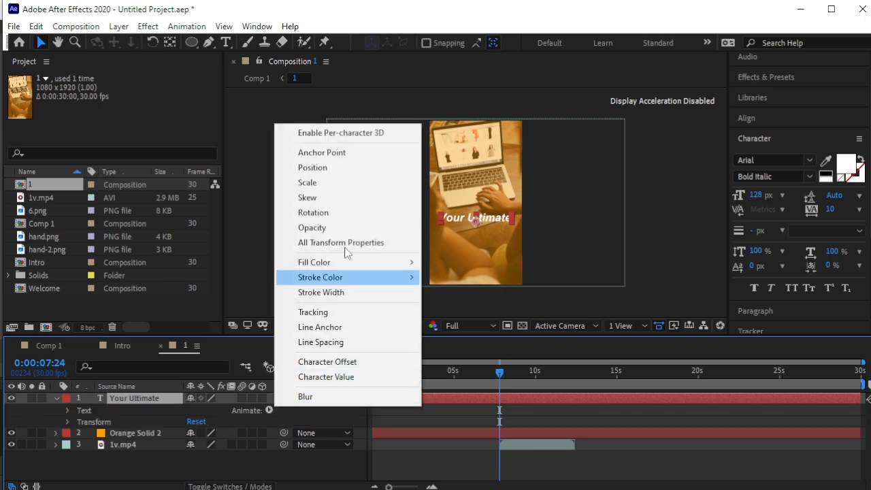
{"action": "left_click", "coordinate": [339, 167]}
{"action": "scroll", "coordinate": [162, 400], "scroll_direction": "down", "scroll_amount": 2}
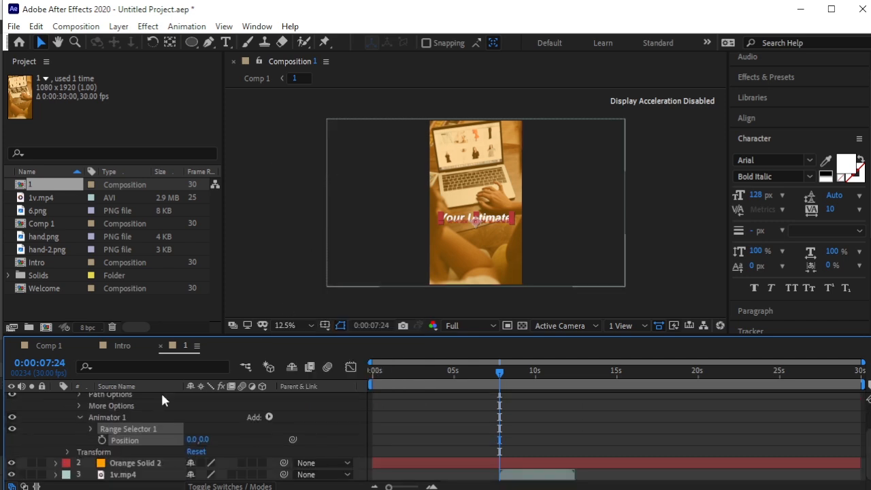
{"action": "left_click", "coordinate": [90, 427]}
{"action": "scroll", "coordinate": [144, 433], "scroll_direction": "down", "scroll_amount": 2}
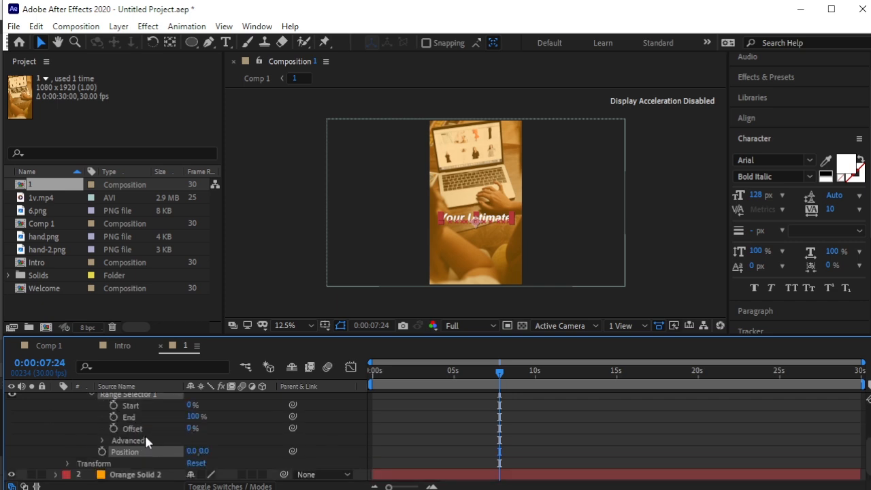
{"action": "left_click_drag", "start_coordinate": [193, 450], "coordinate": [810, 424]}
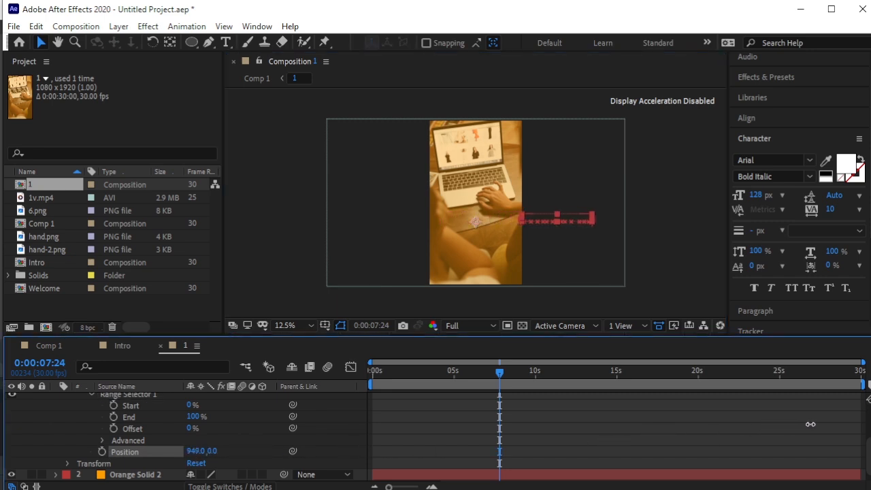
Keyframe Range Selector Offset from 0% to 100%, ending at 0:00:09:04.
{"action": "left_click", "coordinate": [114, 429]}
{"action": "key", "text": "Page_Down"}
{"action": "key", "text": "Page_Down"}
{"action": "left_click_drag", "start_coordinate": [512, 378], "coordinate": [521, 377]}
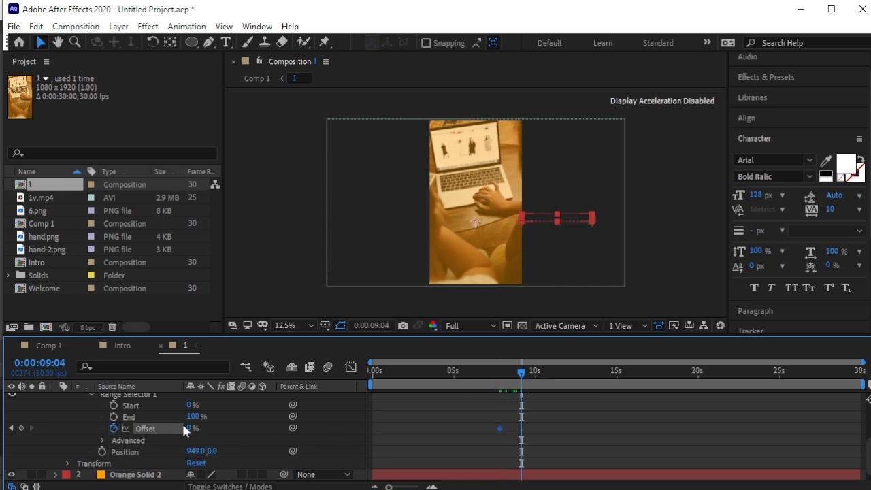
{"action": "left_click_drag", "start_coordinate": [194, 428], "coordinate": [295, 429]}
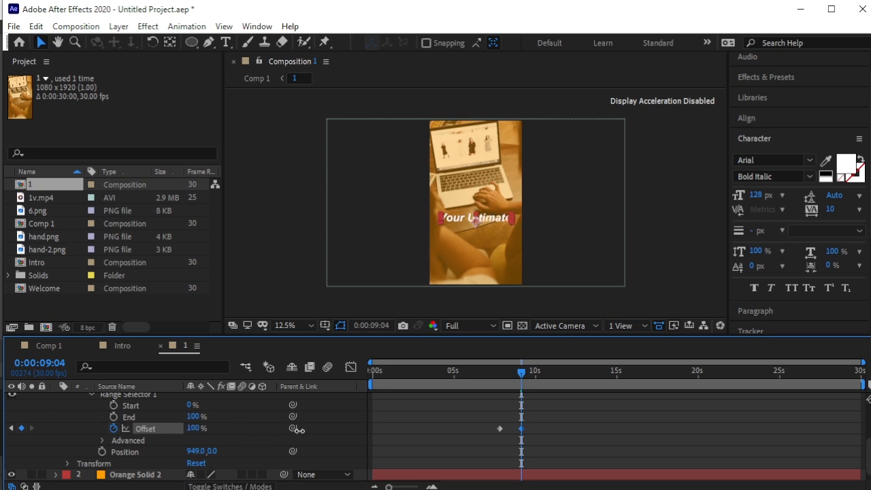
{"action": "left_click_drag", "start_coordinate": [516, 378], "coordinate": [489, 379]}
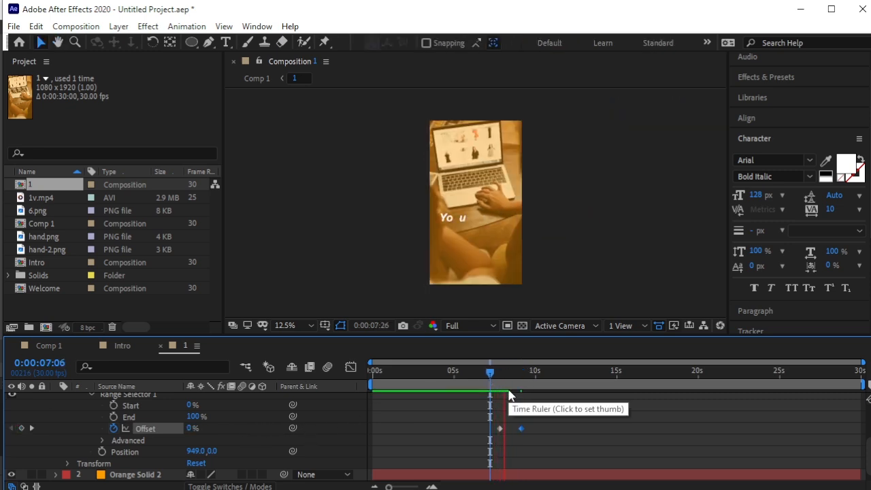
{"action": "key", "text": "space"}
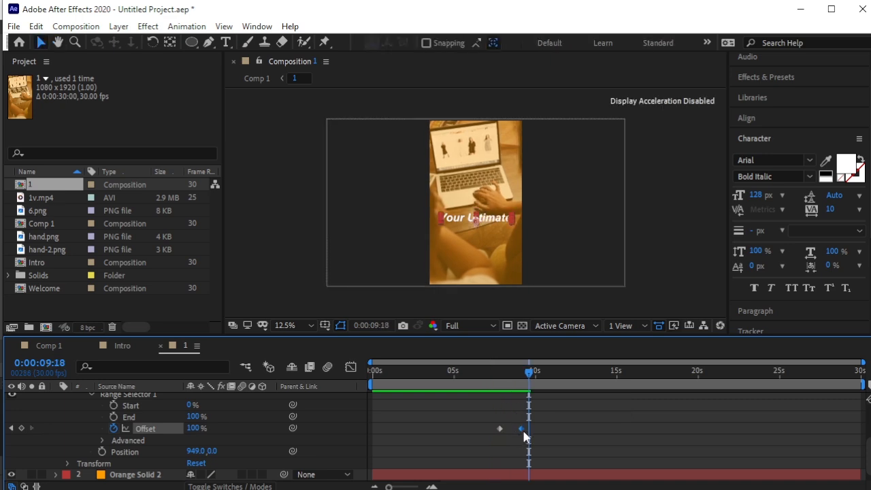
{"action": "left_click_drag", "start_coordinate": [521, 428], "coordinate": [514, 428]}
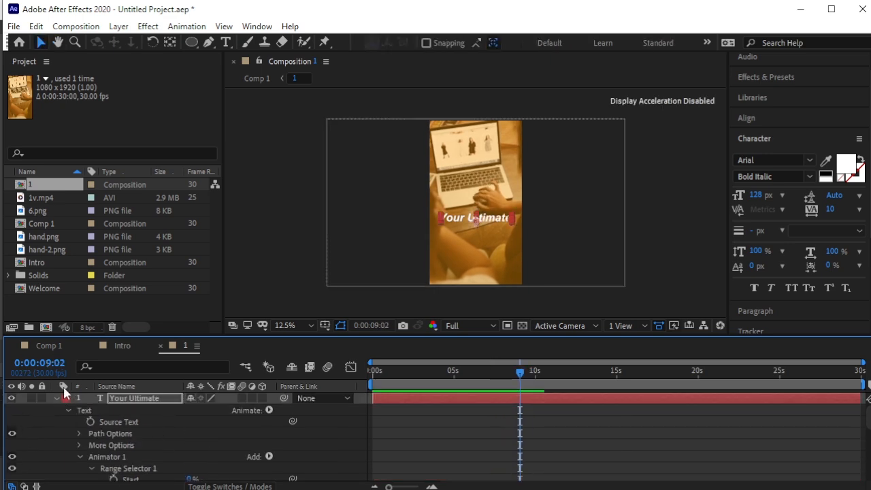
At about 0:00:07:25, select the Your Ultimate layer together with the other two layers.
{"action": "left_click", "coordinate": [56, 397]}
{"action": "left_click_drag", "start_coordinate": [520, 380], "coordinate": [501, 394]}
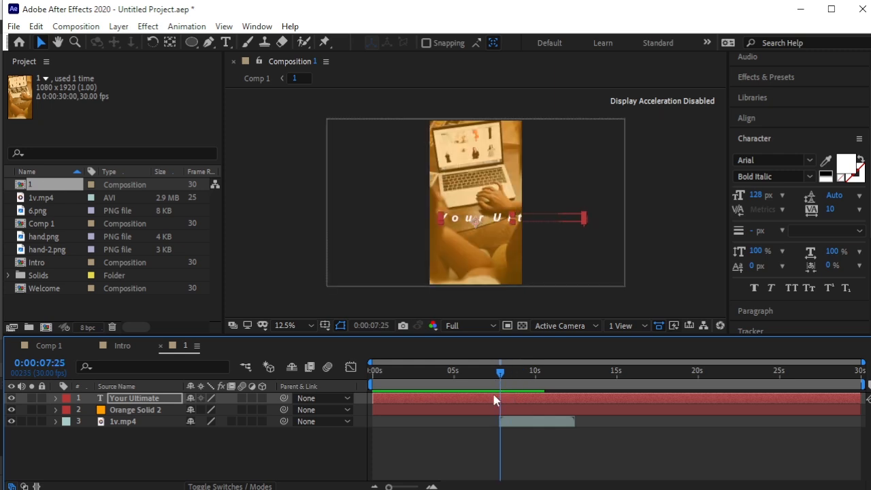
{"action": "left_click", "coordinate": [493, 400]}
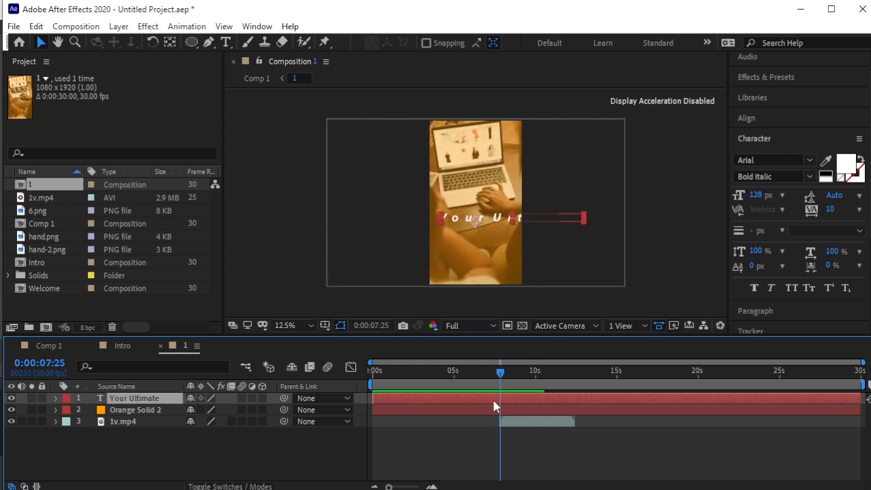
{"action": "left_click", "coordinate": [119, 423], "text": "shift"}
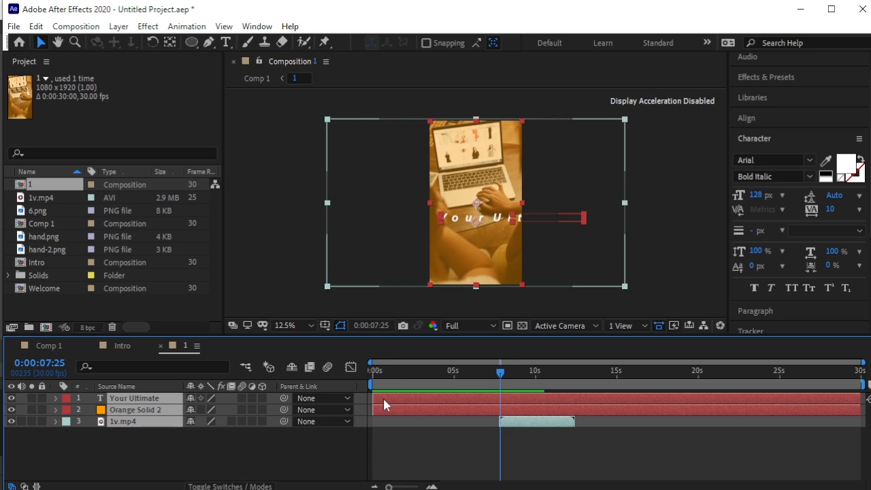
Start the selected layers at the current time and preview the animation.
{"action": "key", "text": "bracketleft"}
{"action": "key", "text": "space"}
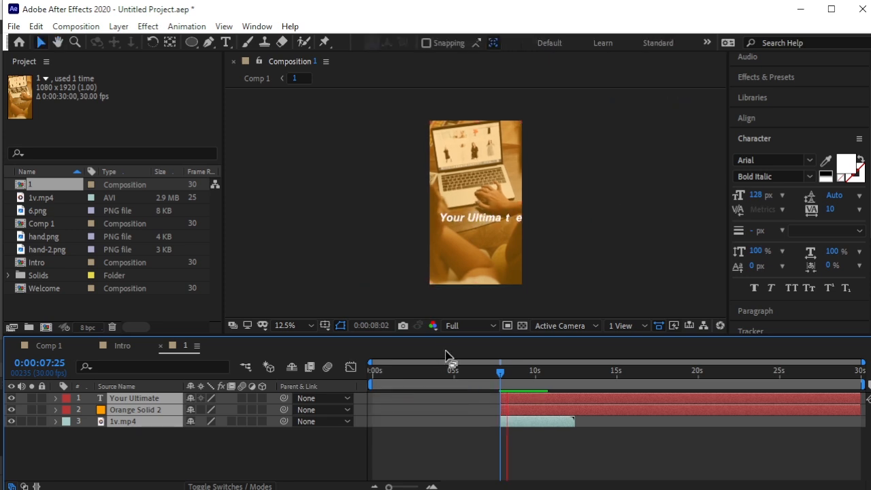
{"action": "key", "text": "space"}
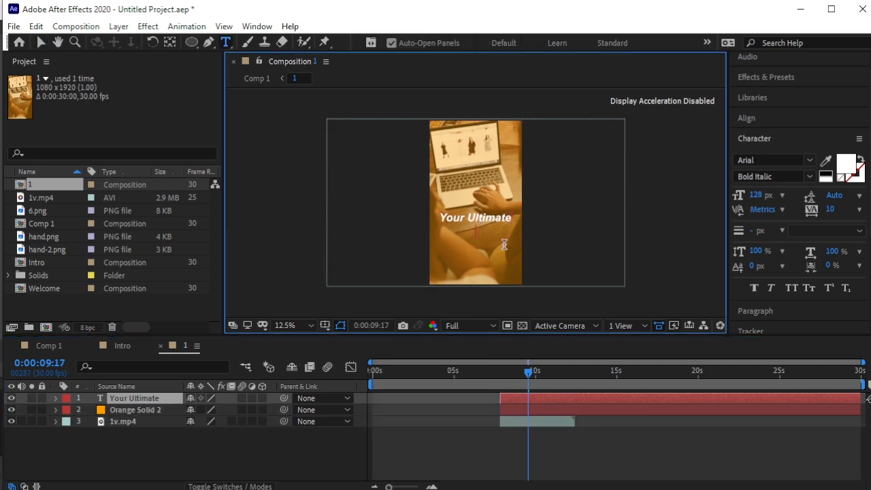
Extend the headline with 'Online Shopping Destination' and shrink it to 86 px.
{"action": "type", "text": "nline S"}
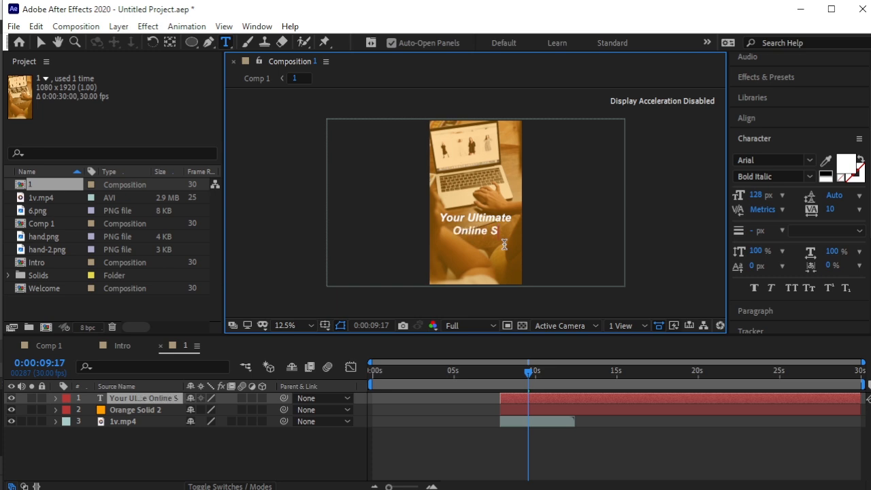
{"action": "type", "text": "hopping "}
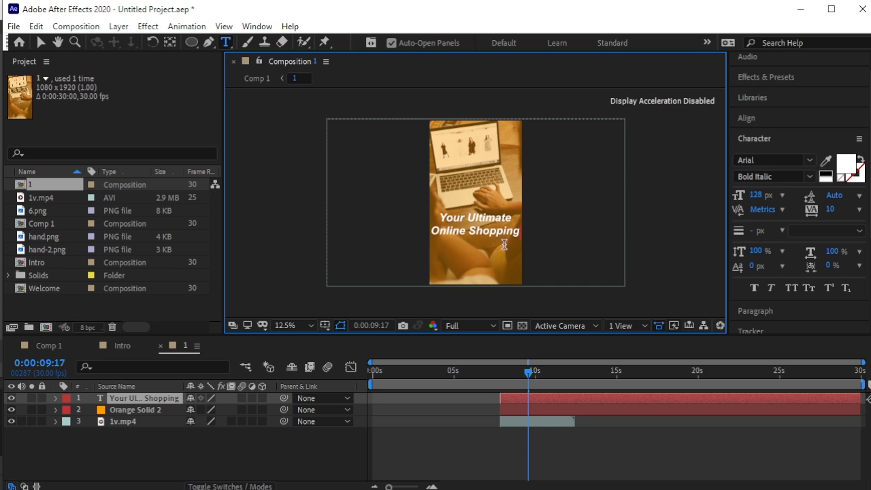
{"action": "type", "text": "Destination"}
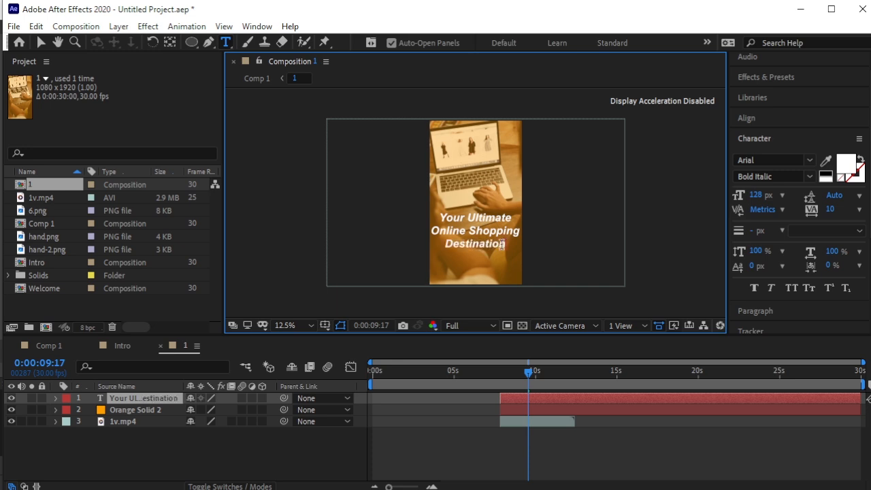
{"action": "left_click_drag", "start_coordinate": [506, 244], "coordinate": [522, 252]}
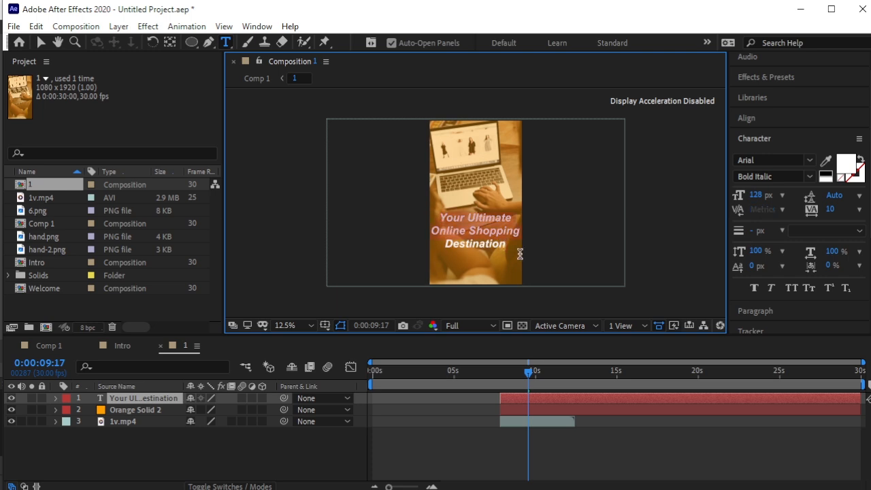
{"action": "left_click_drag", "start_coordinate": [756, 195], "coordinate": [733, 200]}
End the text, Orange Solid 2 and 1v.mp4 layers at 0:00:11:11, then return to Comp 1.
{"action": "left_click_drag", "start_coordinate": [535, 380], "coordinate": [499, 384]}
{"action": "key", "text": "space"}
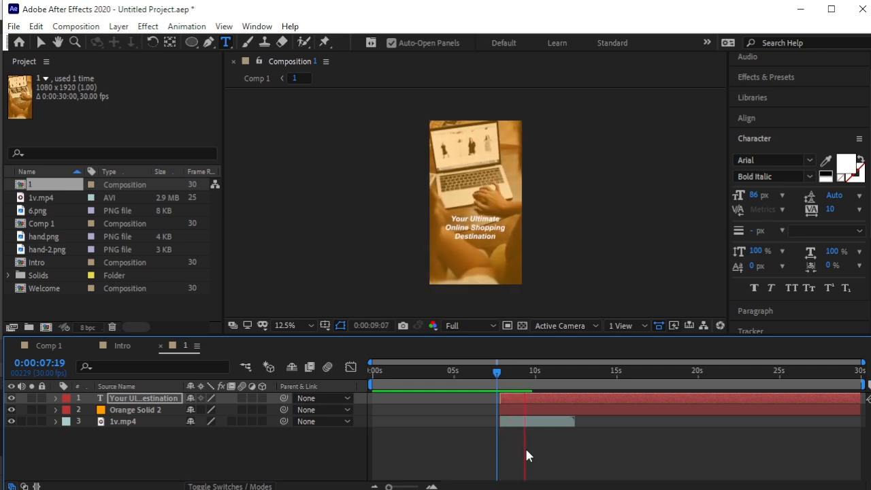
{"action": "key", "text": "space"}
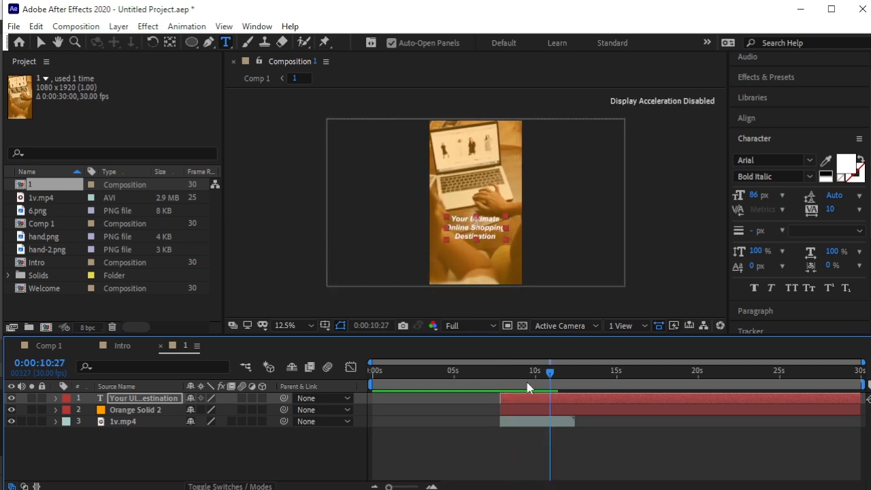
{"action": "left_click_drag", "start_coordinate": [548, 371], "coordinate": [544, 372]}
{"action": "key", "text": "space"}
{"action": "key", "text": "space"}
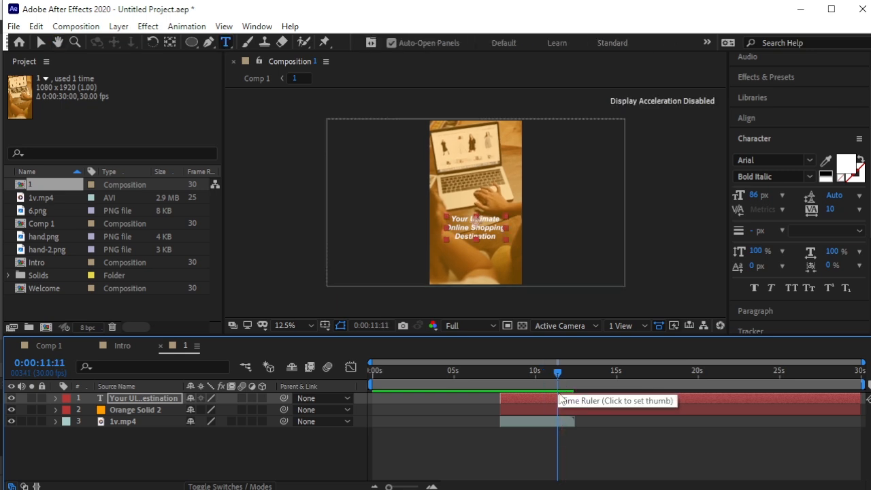
{"action": "key", "text": "alt+bracketright"}
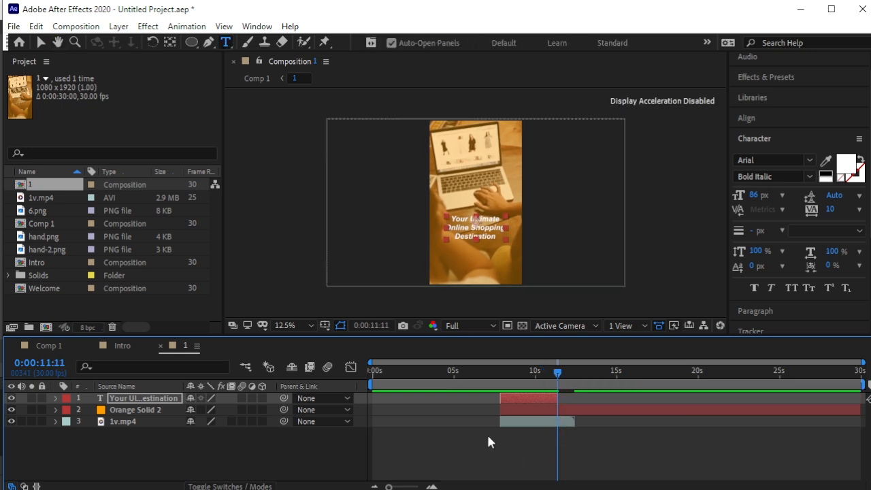
{"action": "left_click", "coordinate": [131, 418], "text": "shift"}
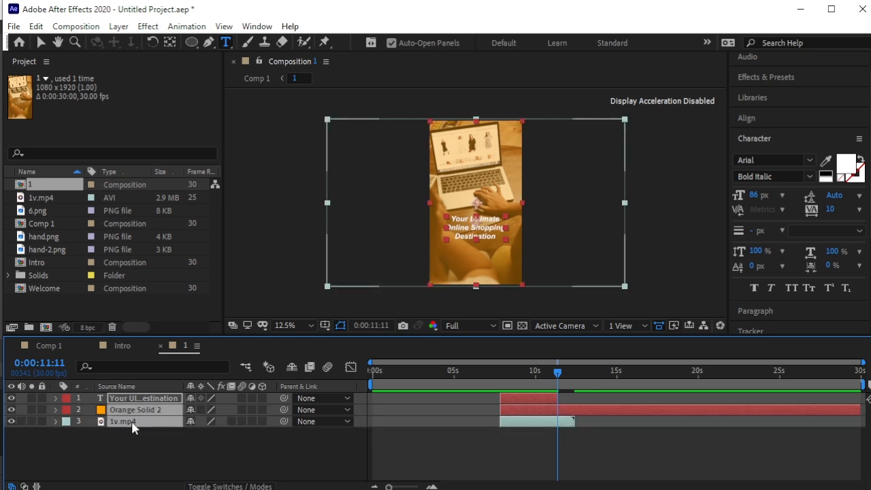
{"action": "key", "text": "alt+bracketright"}
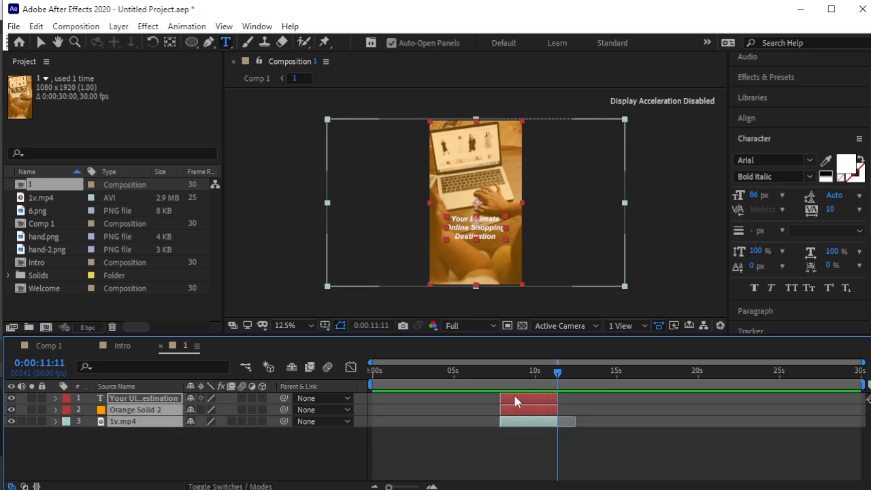
{"action": "left_click", "coordinate": [512, 457]}
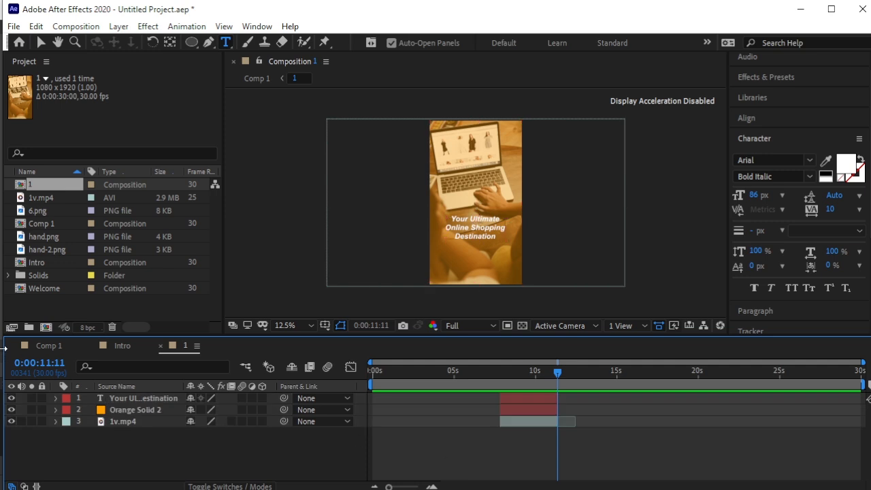
{"action": "left_click", "coordinate": [40, 346]}
Preview Comp 1 from the beginning with the viewer magnified to Fit.
{"action": "left_click_drag", "start_coordinate": [605, 372], "coordinate": [324, 378]}
{"action": "key", "text": "space"}
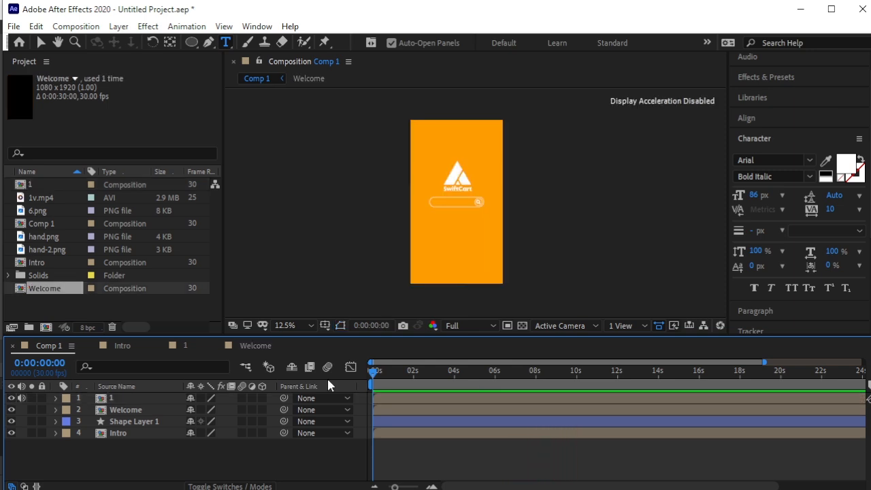
{"action": "key", "text": "space"}
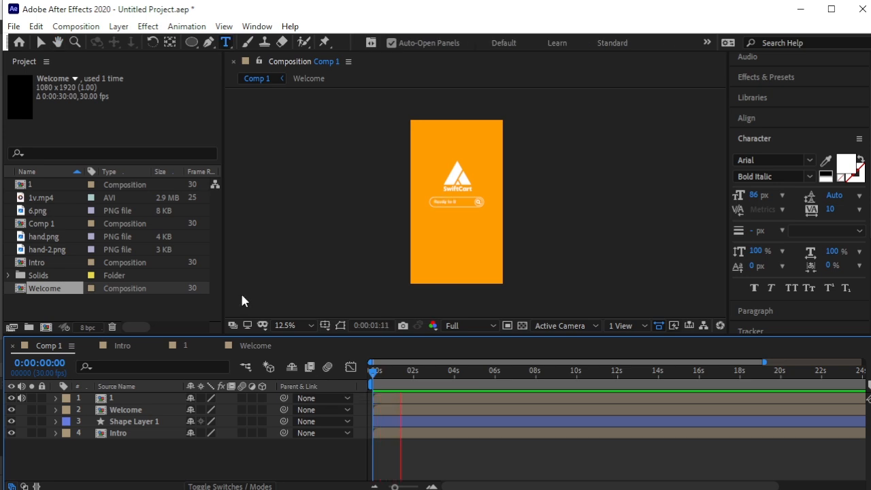
{"action": "left_click", "coordinate": [284, 325]}
{"action": "left_click", "coordinate": [298, 343]}
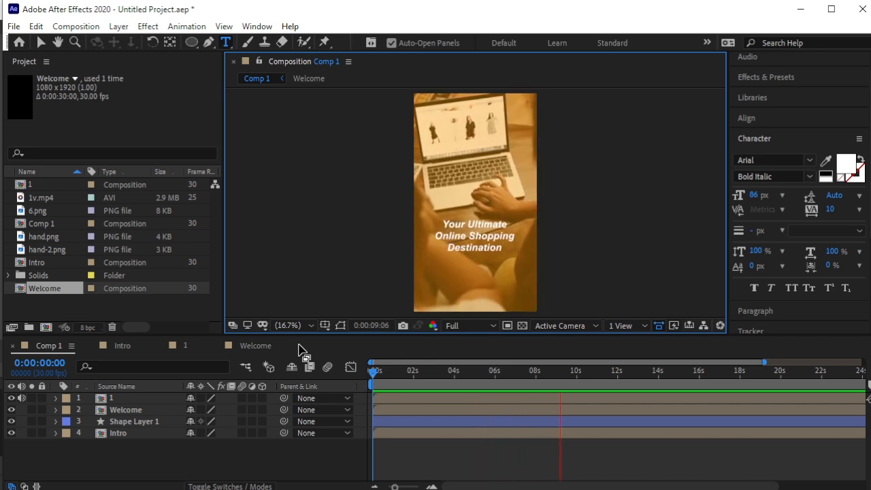
{"action": "key", "text": "space"}
Trim layer 1 in Comp 1 to start right after the SwiftCart logo section.
{"action": "left_click", "coordinate": [491, 399]}
{"action": "left_click_drag", "start_coordinate": [570, 373], "coordinate": [554, 388]}
{"action": "key", "text": "equal"}
{"action": "key", "text": "equal"}
{"action": "key", "text": "equal"}
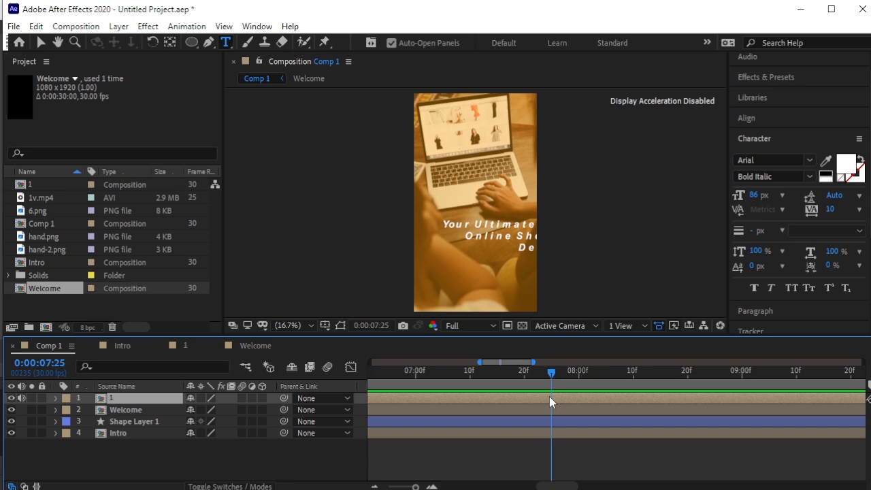
{"action": "key", "text": "alt+bracketleft"}
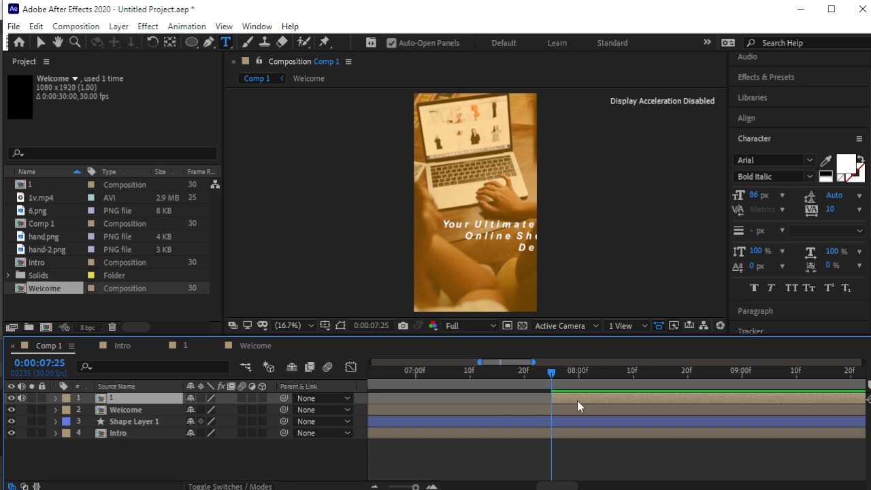
{"action": "left_click_drag", "start_coordinate": [562, 376], "coordinate": [402, 387]}
{"action": "key", "text": "minus"}
{"action": "key", "text": "minus"}
{"action": "key", "text": "minus"}
{"action": "key", "text": "minus"}
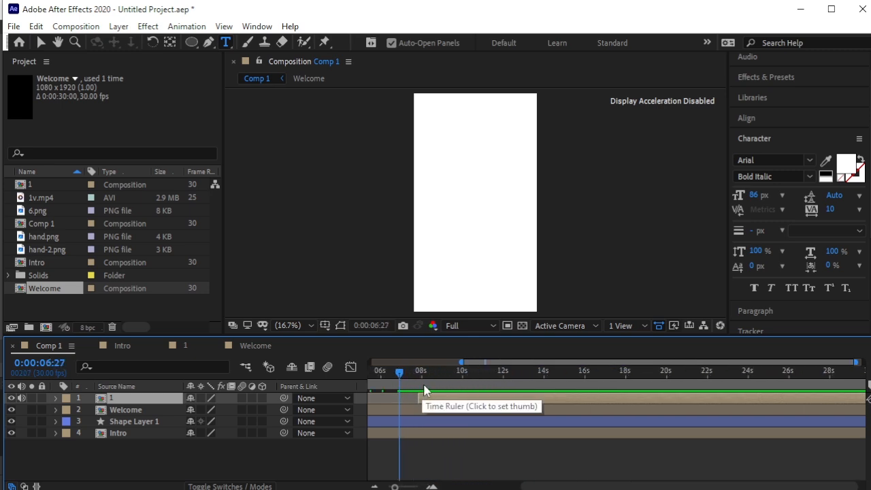
{"action": "key", "text": "minus"}
Preview the transition into layer 1 from about 0:00:06:10, then park the time at 0:00:08:29.
{"action": "left_click_drag", "start_coordinate": [467, 371], "coordinate": [480, 402]}
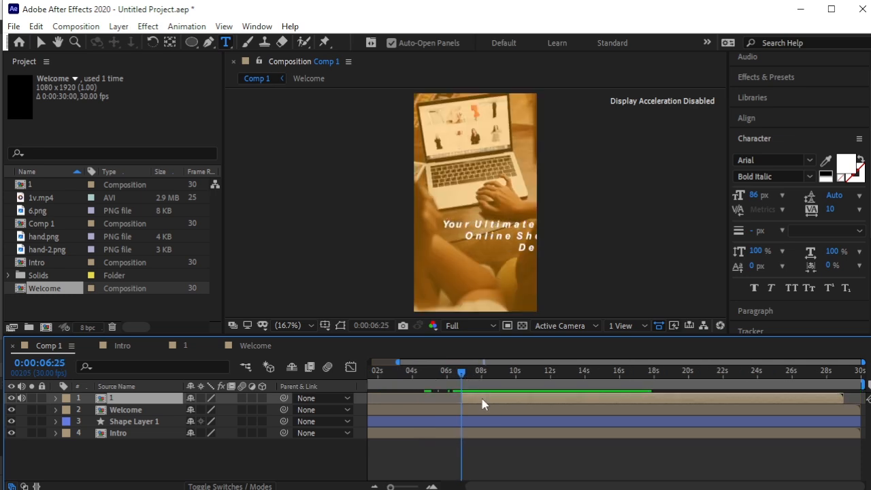
{"action": "left_click_drag", "start_coordinate": [460, 374], "coordinate": [453, 374]}
{"action": "key", "text": "space"}
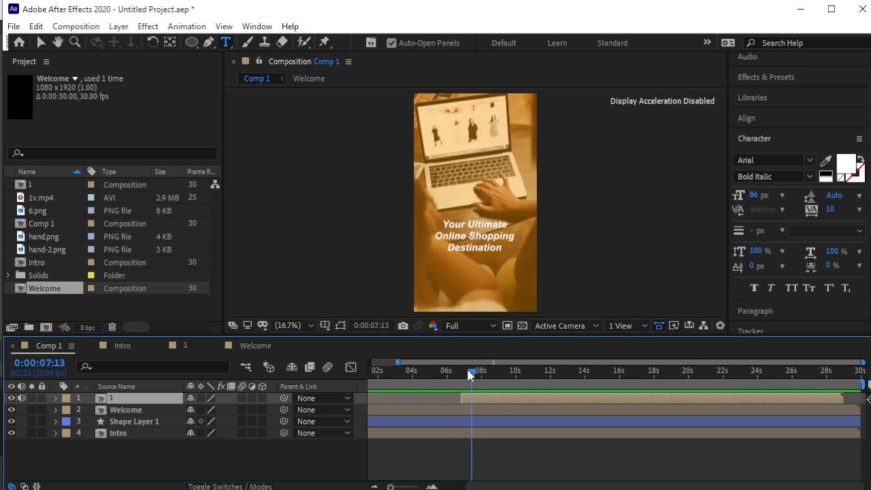
{"action": "left_click_drag", "start_coordinate": [468, 371], "coordinate": [456, 380]}
{"action": "key", "text": "space"}
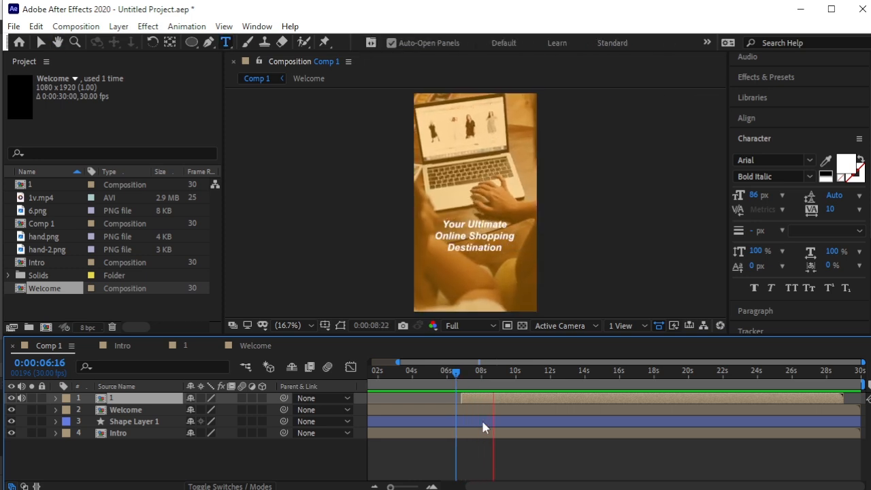
{"action": "key", "text": "space"}
{"action": "left_click_drag", "start_coordinate": [505, 378], "coordinate": [498, 379]}
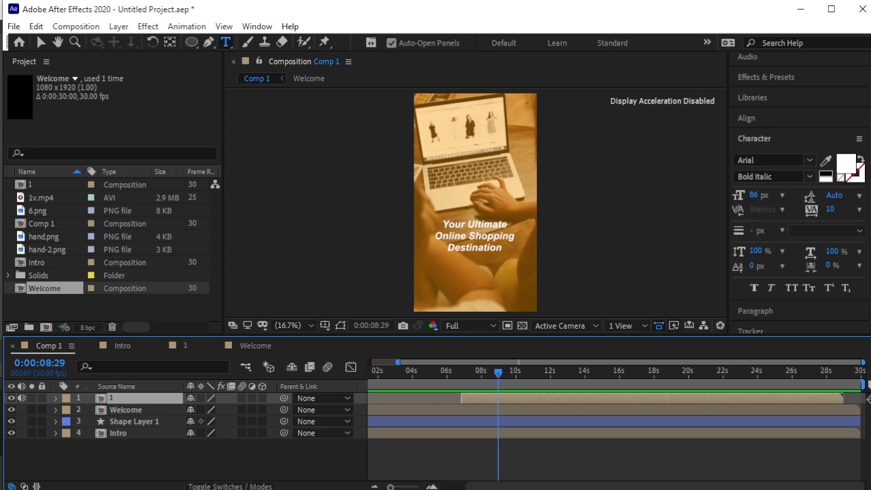
Import 5.png through Import > File and place it as the top layer of Comp 1.
{"action": "right_click", "coordinate": [126, 304]}
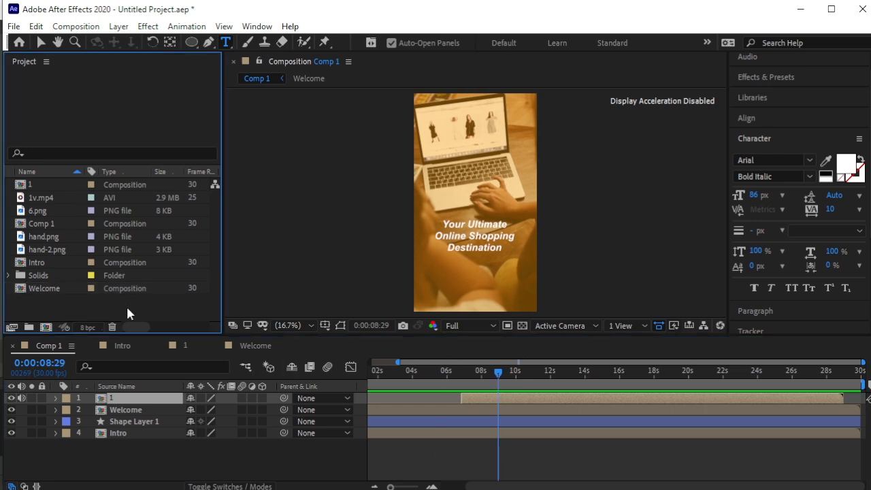
{"action": "mouse_move", "coordinate": [218, 374]}
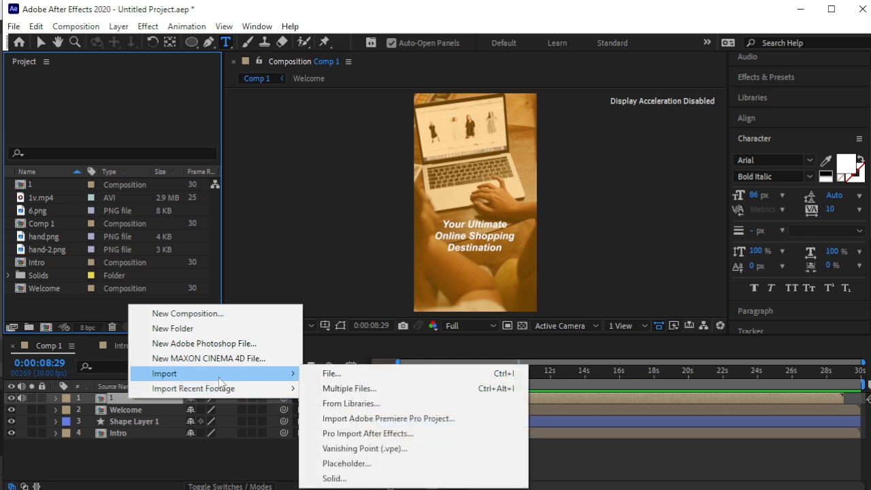
{"action": "left_click", "coordinate": [350, 373]}
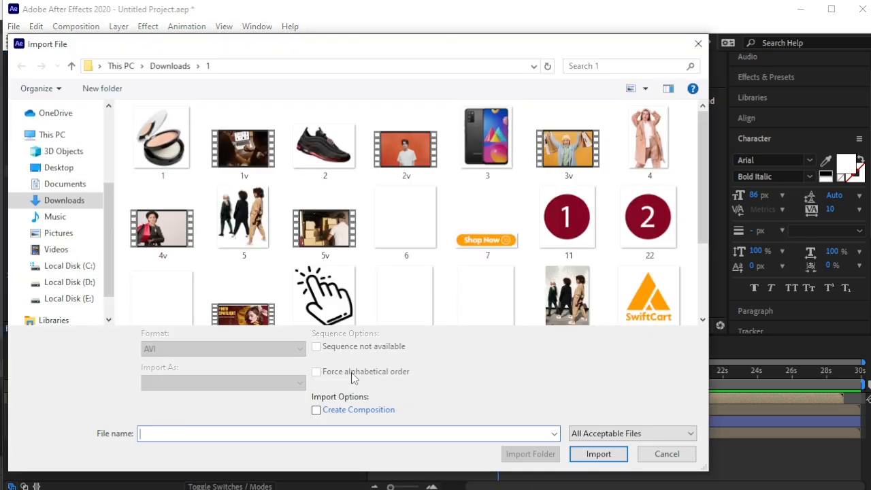
{"action": "scroll", "coordinate": [422, 204], "scroll_direction": "down", "scroll_amount": 1}
{"action": "left_click", "coordinate": [271, 184]}
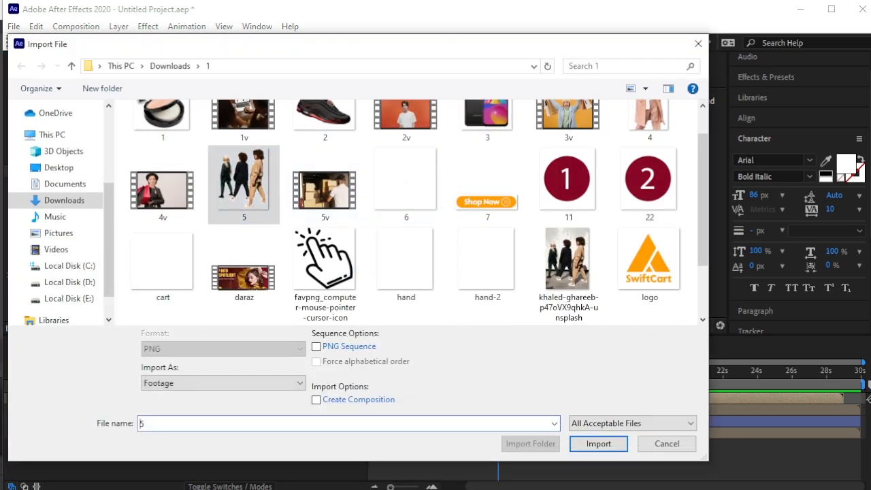
{"action": "left_click", "coordinate": [595, 444]}
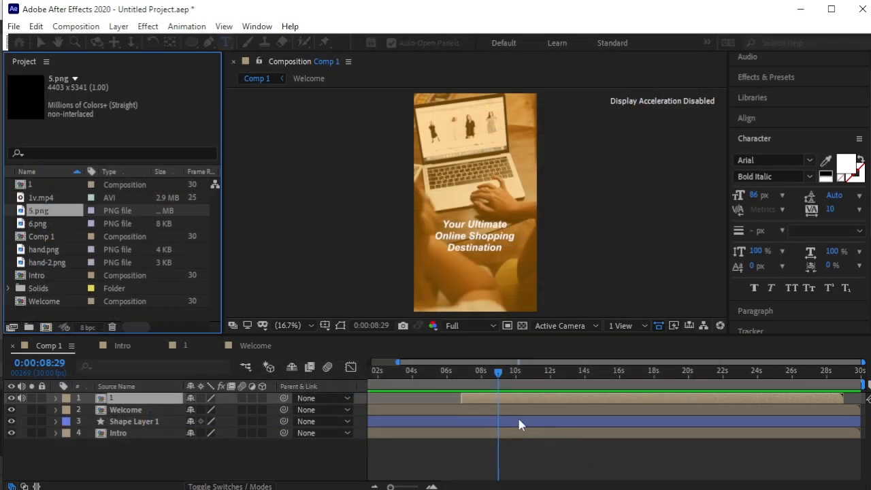
{"action": "left_click_drag", "start_coordinate": [58, 215], "coordinate": [161, 400]}
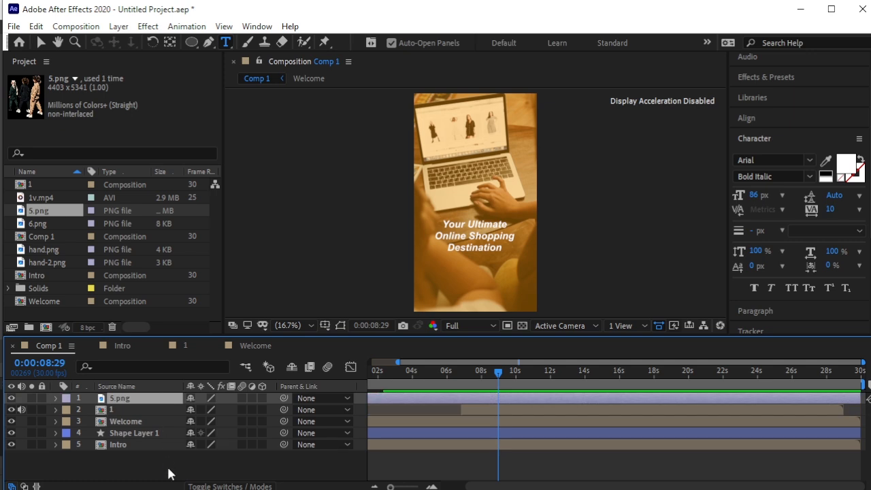
{"action": "left_click", "coordinate": [168, 468]}
Scale 5.png to 25% and make it start at the current time.
{"action": "left_click", "coordinate": [151, 396]}
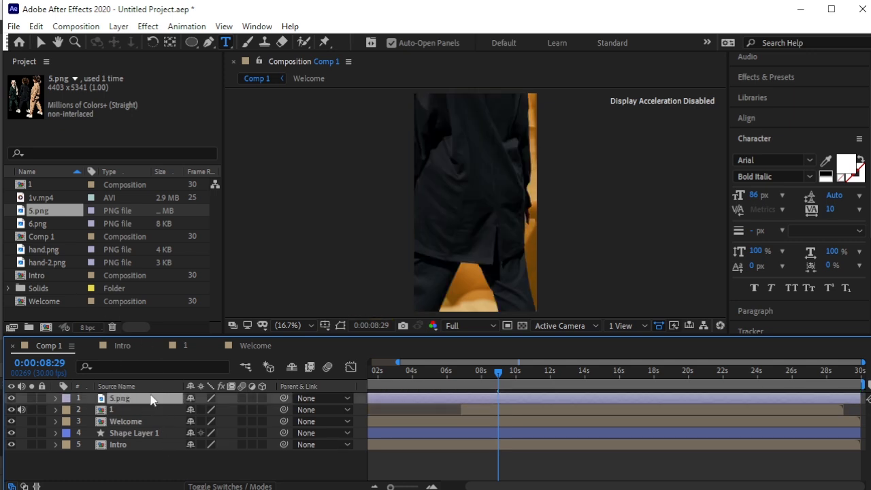
{"action": "key", "text": "s"}
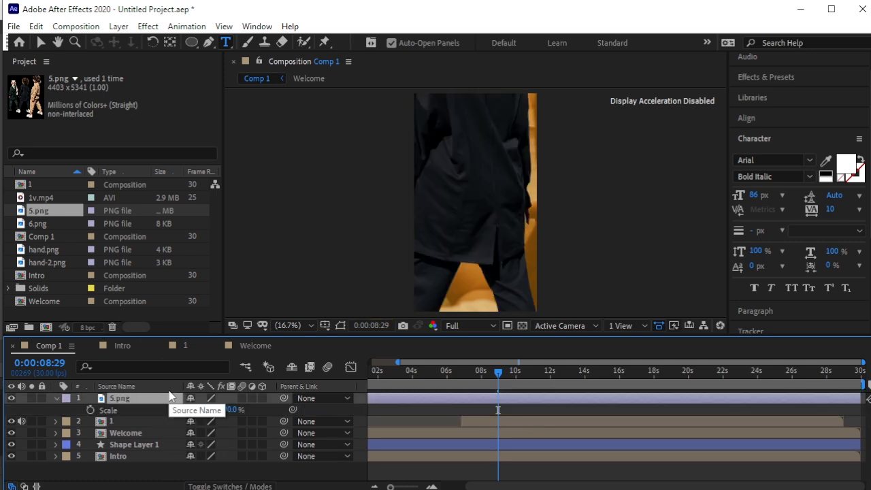
{"action": "left_click_drag", "start_coordinate": [221, 415], "coordinate": [177, 413]}
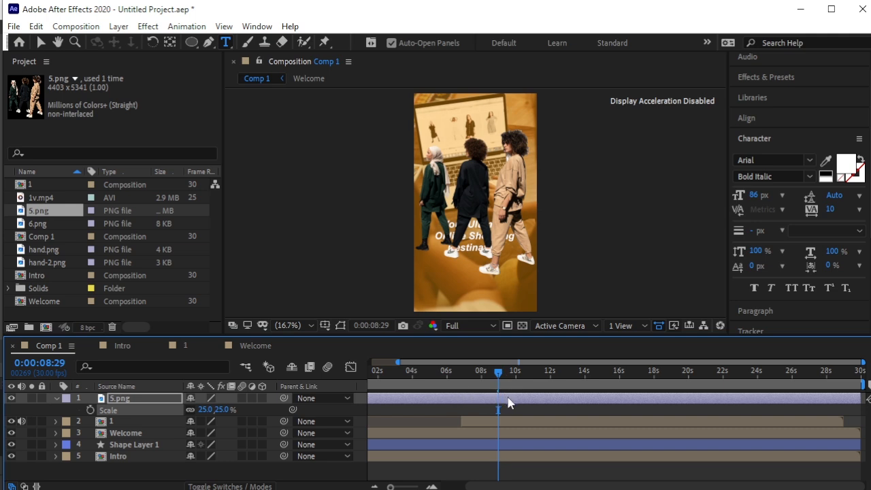
{"action": "key", "text": "alt+bracketleft"}
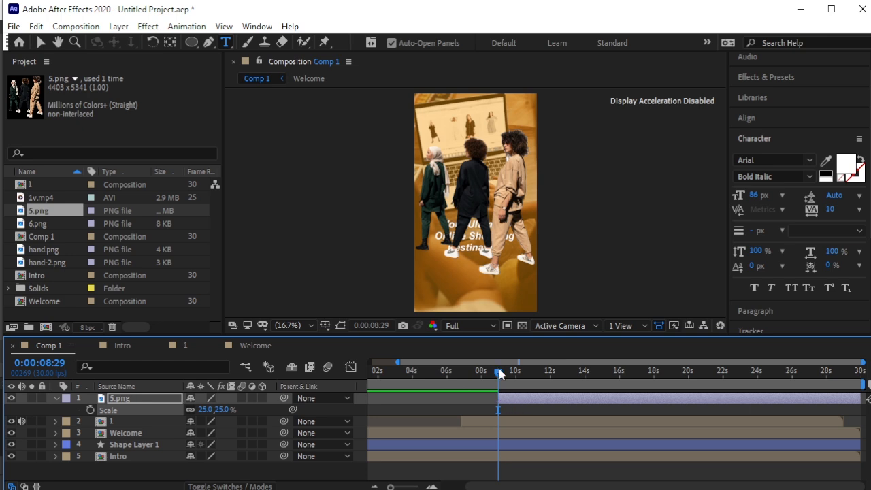
End layer 1, Welcome, Shape Layer 1 and Intro at 0:00:08:28, then reselect and collapse 5.png.
{"action": "left_click_drag", "start_coordinate": [499, 372], "coordinate": [498, 401]}
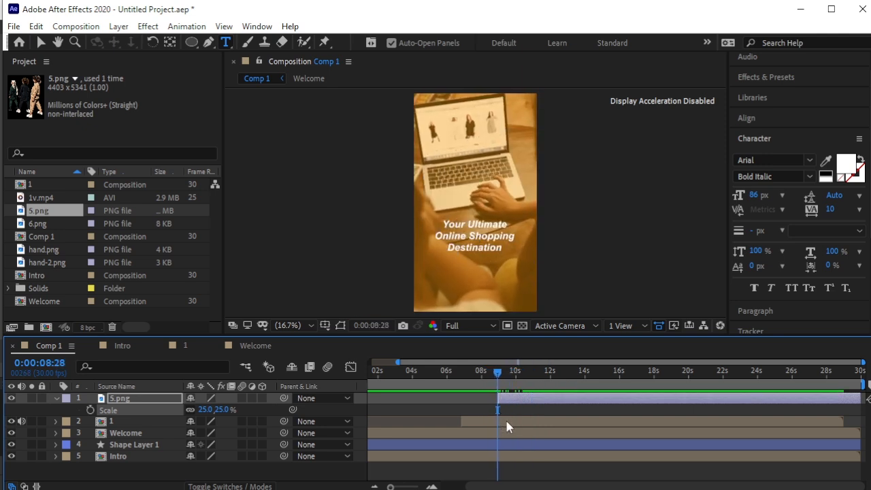
{"action": "left_click", "coordinate": [506, 421]}
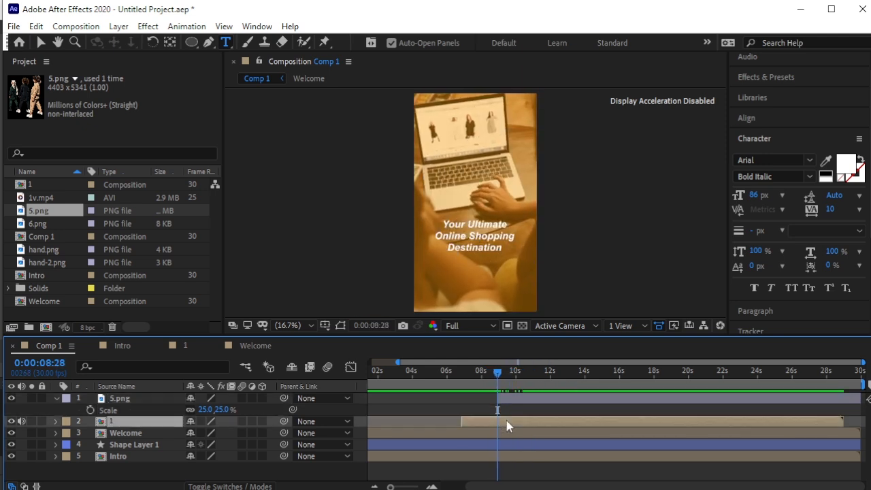
{"action": "left_click", "coordinate": [512, 458], "text": "shift"}
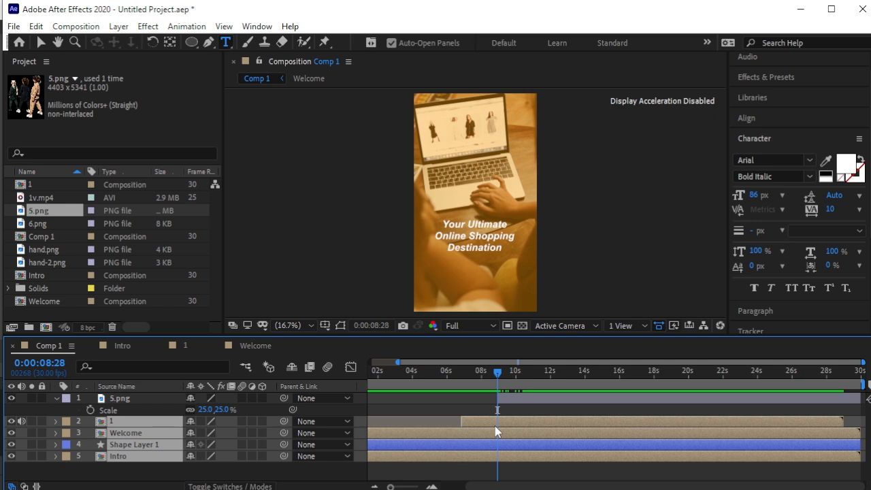
{"action": "key", "text": "alt+]"}
{"action": "left_click_drag", "start_coordinate": [497, 374], "coordinate": [508, 378]}
{"action": "left_click", "coordinate": [511, 400]}
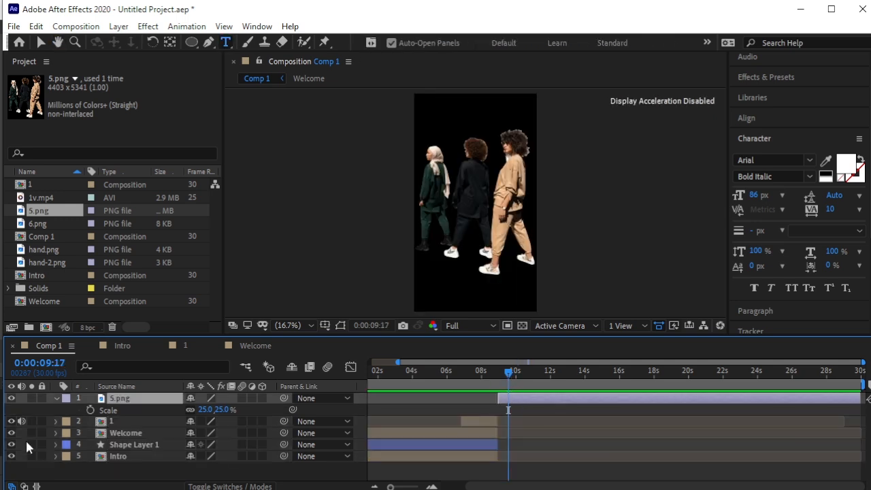
{"action": "left_click", "coordinate": [56, 398]}
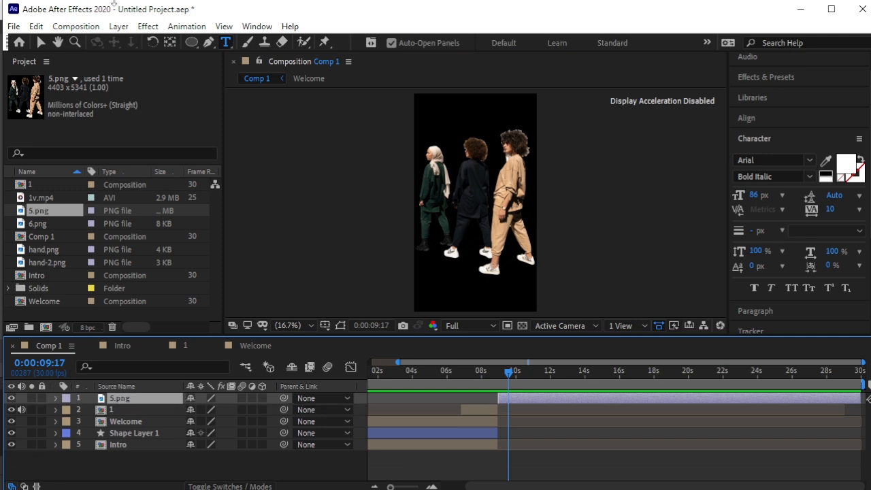
{"action": "left_click", "coordinate": [119, 26]}
Pre-compose 5.png into a composition named 2 and open it at 0:00:08:29.
{"action": "left_click", "coordinate": [190, 471]}
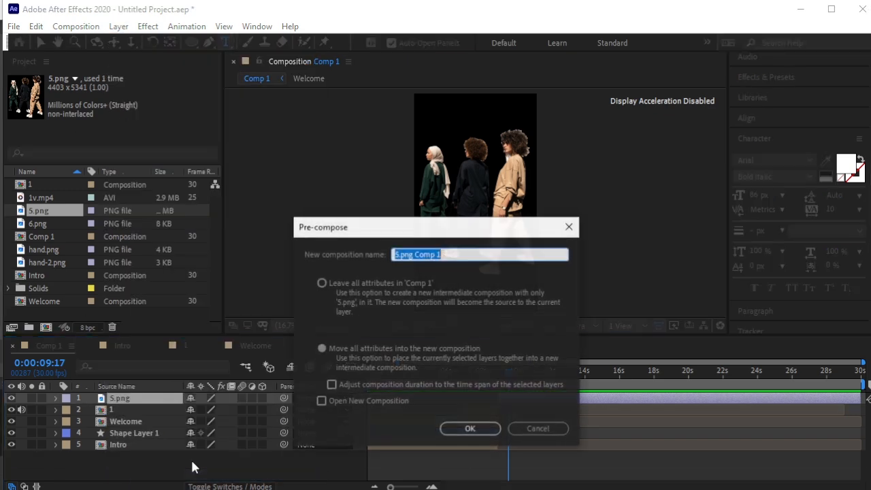
{"action": "key", "text": "BackSpace"}
{"action": "type", "text": "2"}
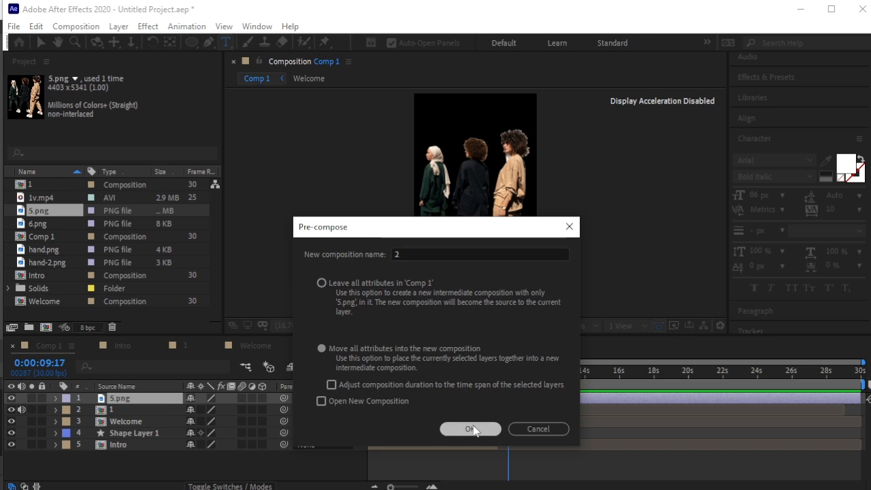
{"action": "left_click", "coordinate": [471, 429]}
{"action": "double_click", "coordinate": [101, 397]}
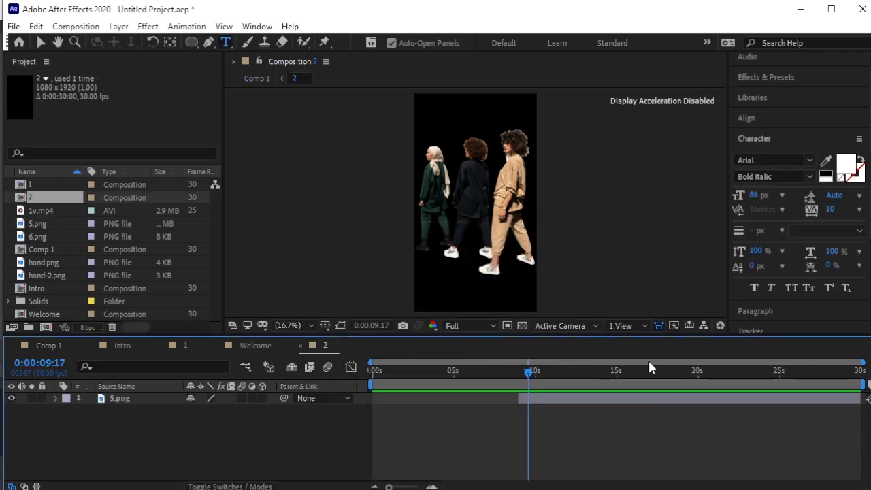
{"action": "left_click_drag", "start_coordinate": [528, 378], "coordinate": [519, 378]}
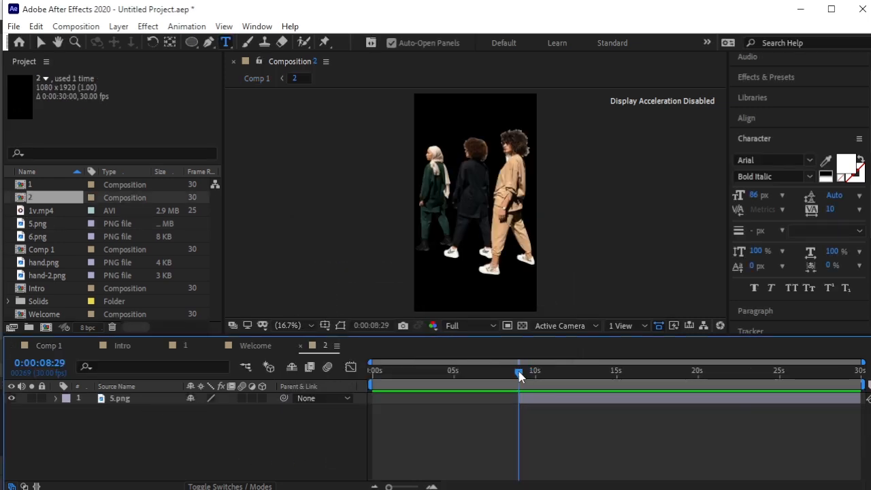
Add an orange solid and place 5.png above it.
{"action": "left_click", "coordinate": [119, 26]}
{"action": "mouse_move", "coordinate": [184, 38]}
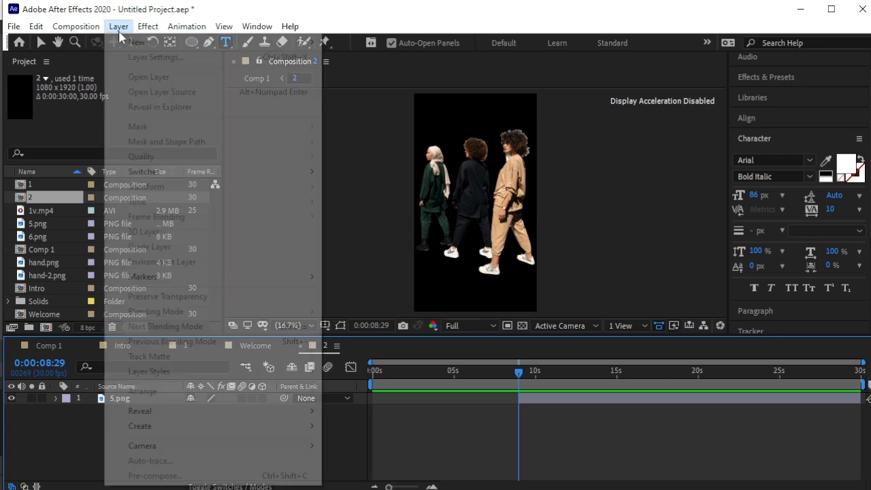
{"action": "left_click", "coordinate": [351, 58]}
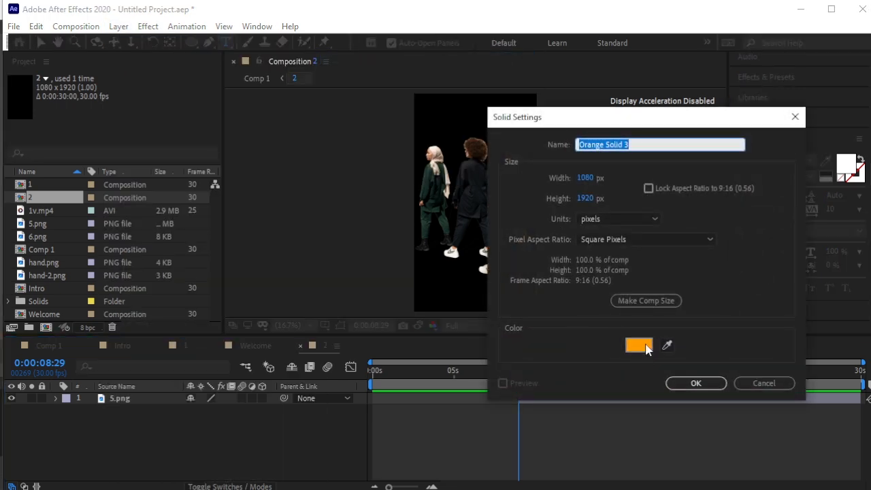
{"action": "left_click", "coordinate": [695, 382]}
{"action": "mouse_move", "coordinate": [118, 407]}
{"action": "left_mouse_down"}
{"action": "mouse_move", "coordinate": [129, 411]}
{"action": "mouse_move", "coordinate": [130, 401]}
{"action": "left_mouse_up"}
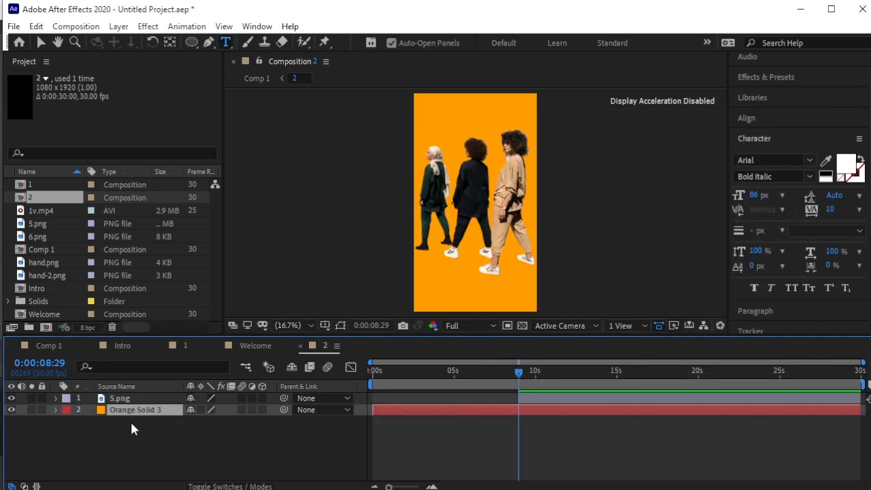
Draw a closed white diagonal band shape across the frame with the Pen tool.
{"action": "left_click", "coordinate": [209, 42]}
{"action": "left_click", "coordinate": [252, 449]}
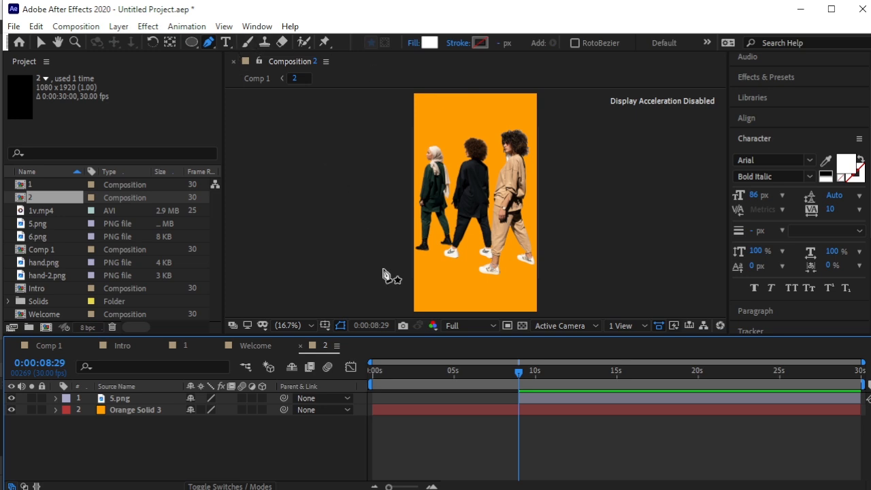
{"action": "left_click", "coordinate": [404, 280]}
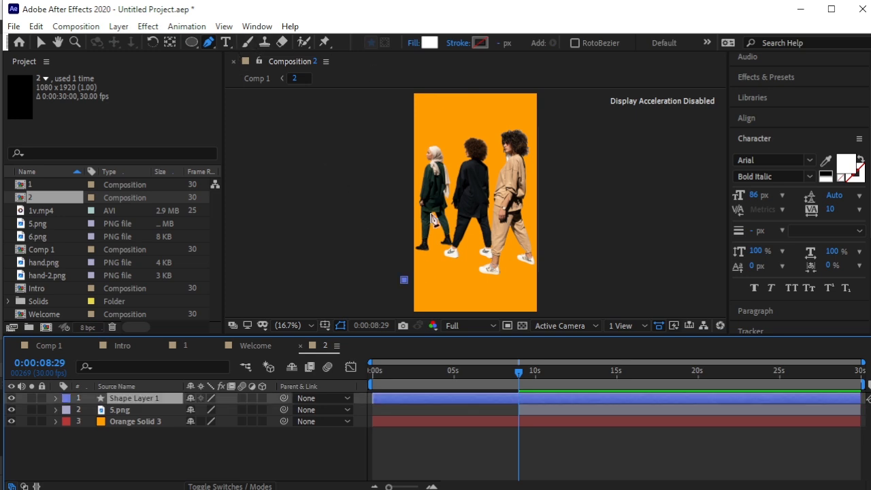
{"action": "left_click", "coordinate": [515, 91]}
{"action": "left_click_drag", "start_coordinate": [559, 96], "coordinate": [556, 126]}
{"action": "left_click", "coordinate": [447, 315]}
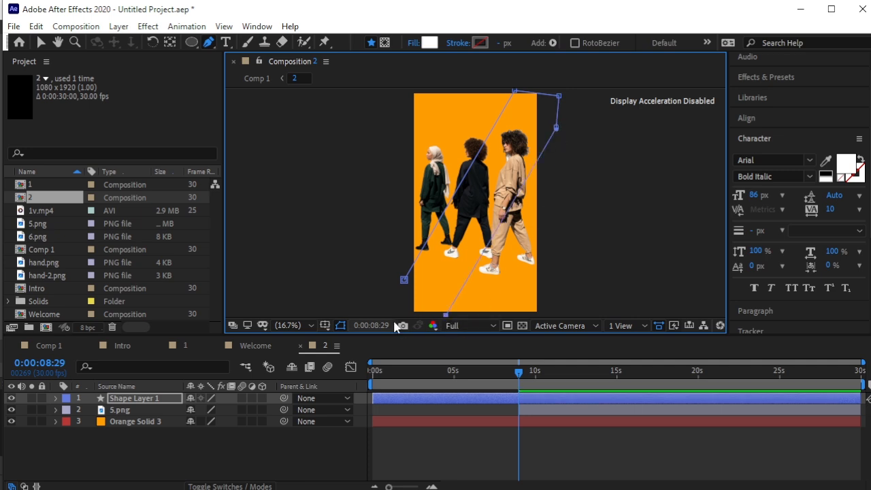
{"action": "left_click", "coordinate": [399, 314]}
{"action": "left_click", "coordinate": [394, 289]}
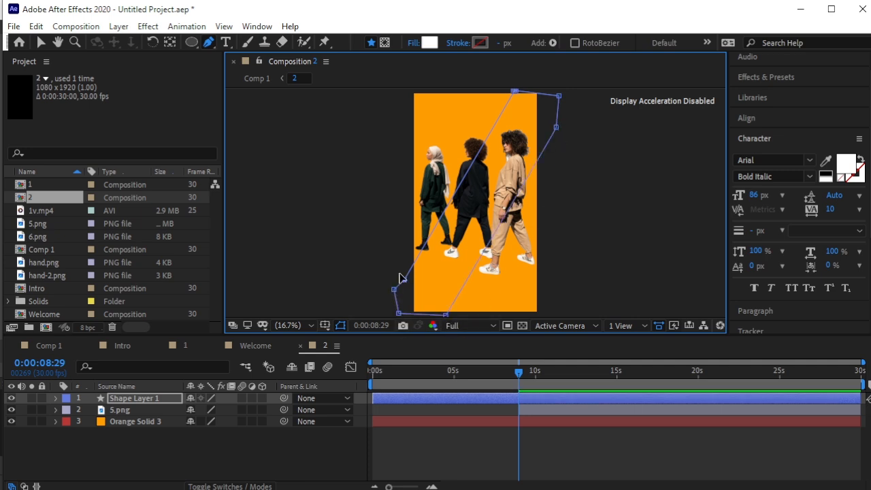
{"action": "left_click", "coordinate": [403, 280]}
Move the band behind 5.png and nudge the walking women slightly lower.
{"action": "left_click_drag", "start_coordinate": [125, 402], "coordinate": [128, 414]}
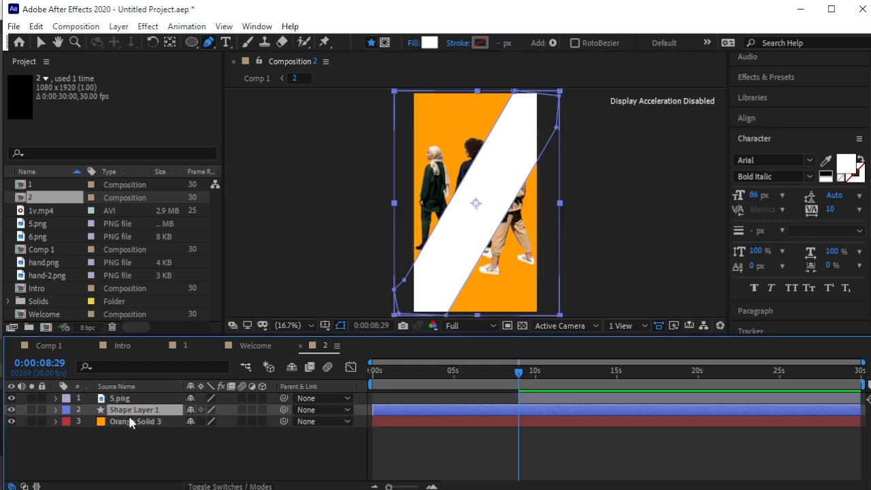
{"action": "left_click", "coordinate": [173, 469]}
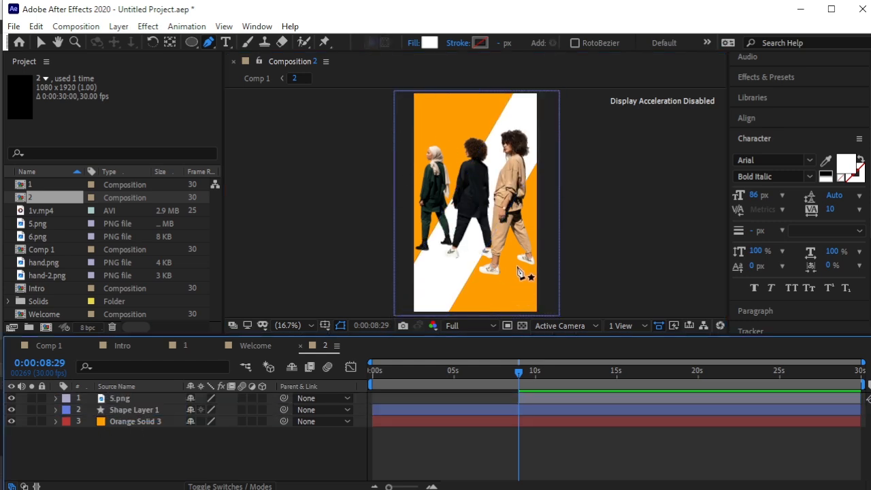
{"action": "left_click", "coordinate": [41, 42]}
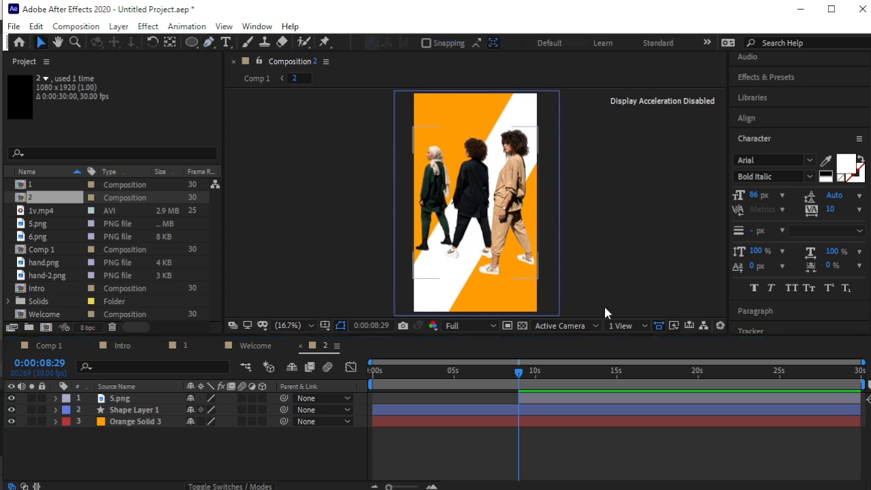
{"action": "left_click", "coordinate": [506, 211]}
{"action": "left_click_drag", "start_coordinate": [507, 211], "coordinate": [507, 214]}
{"action": "left_click", "coordinate": [621, 210]}
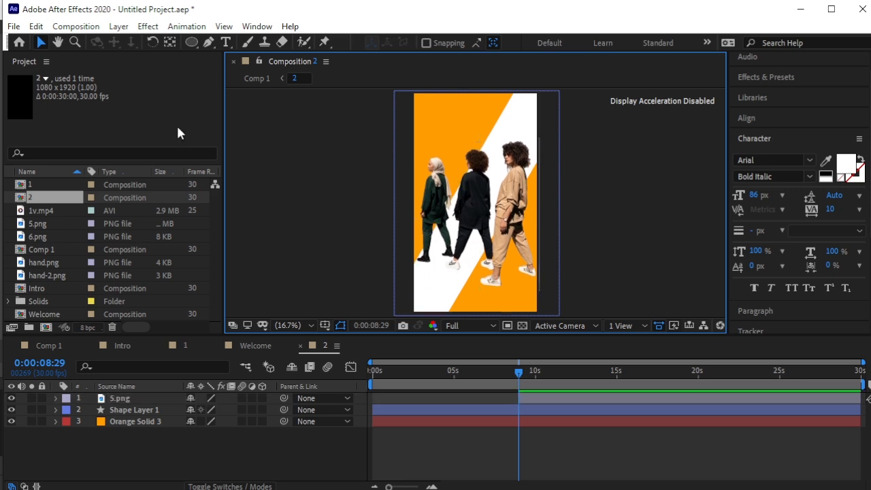
Add the headline 'Step into the World of Style' near the top and zoom the view to 33.3%.
{"action": "left_click", "coordinate": [226, 43]}
{"action": "left_click", "coordinate": [426, 111]}
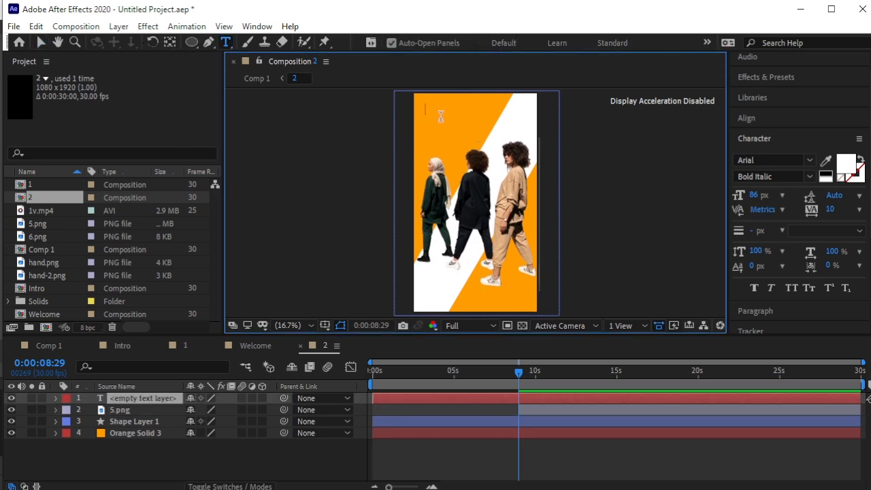
{"action": "type", "text": "Step into"}
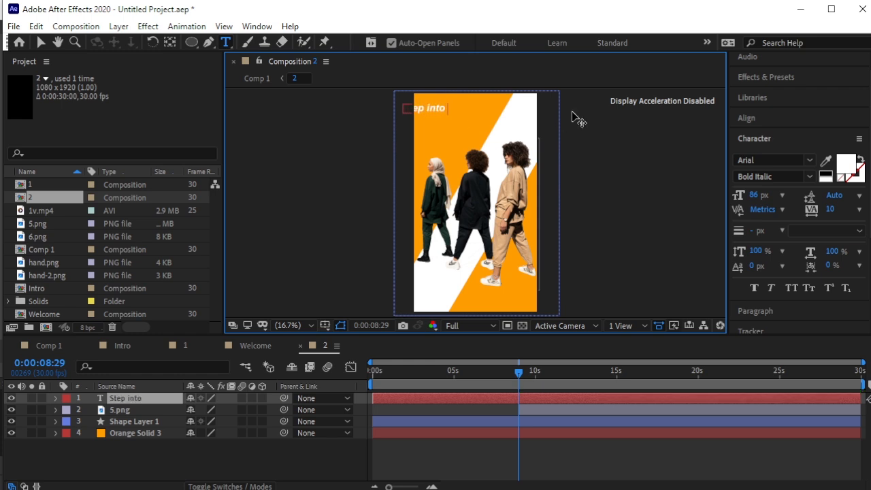
{"action": "type", "text": " theWorld of Style"}
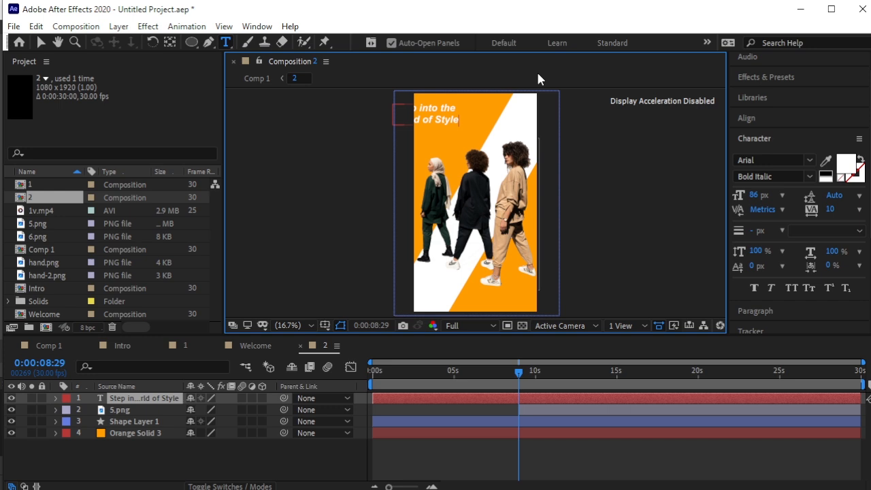
{"action": "left_click", "coordinate": [40, 42]}
{"action": "mouse_move", "coordinate": [463, 124]}
{"action": "left_mouse_down"}
{"action": "mouse_move", "coordinate": [475, 125]}
{"action": "mouse_move", "coordinate": [458, 118]}
{"action": "left_mouse_up"}
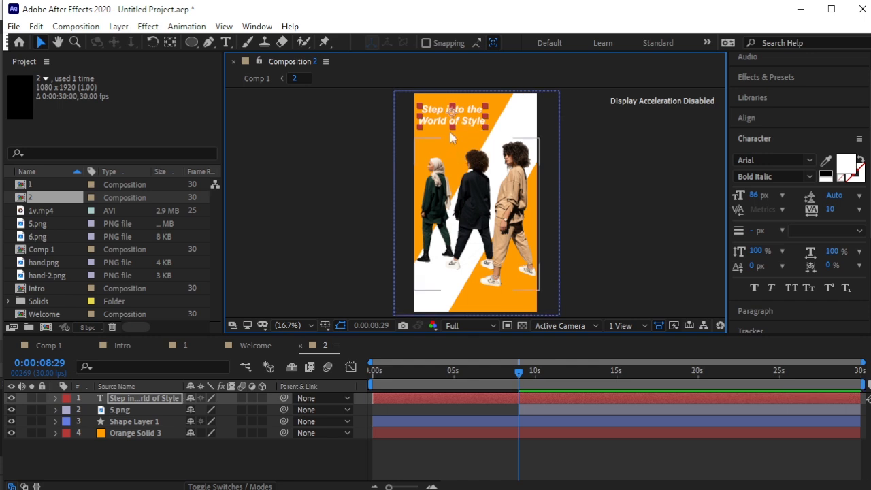
{"action": "left_click", "coordinate": [613, 174]}
{"action": "key", "text": "period"}
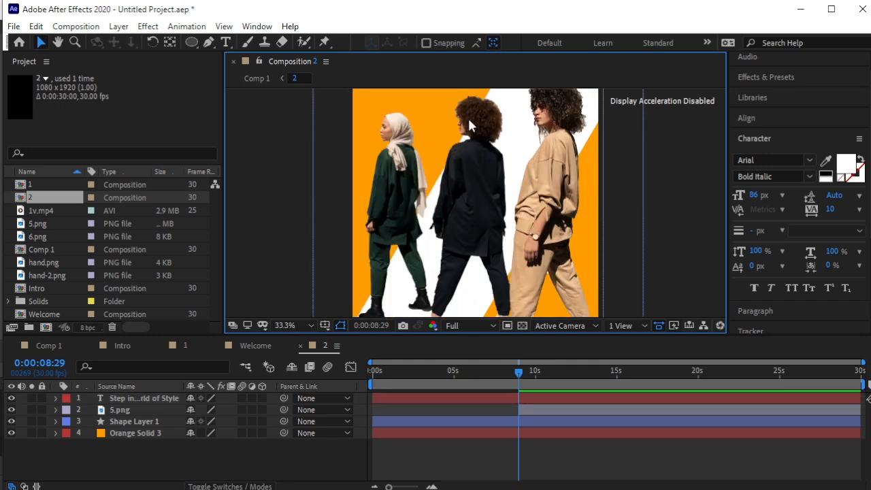
{"action": "scroll", "coordinate": [462, 123], "scroll_direction": "up", "scroll_amount": 5}
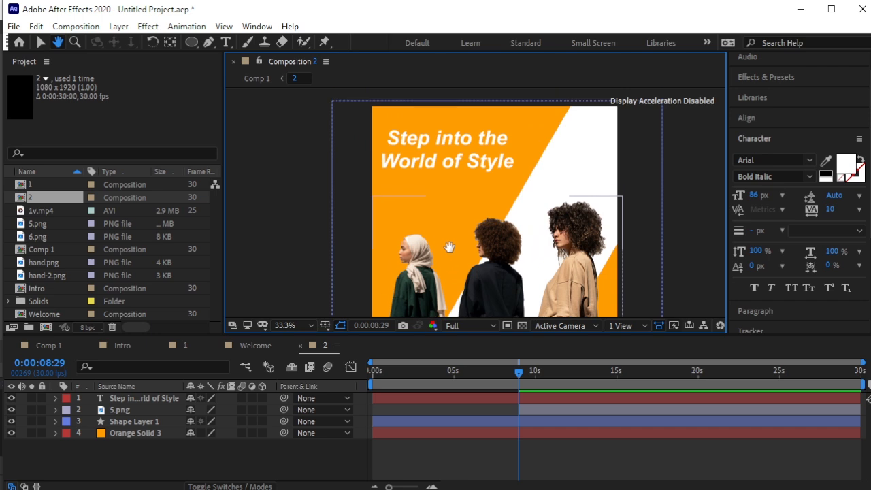
{"action": "left_click", "coordinate": [462, 170]}
{"action": "scroll", "coordinate": [825, 92], "scroll_direction": "up", "scroll_amount": 1}
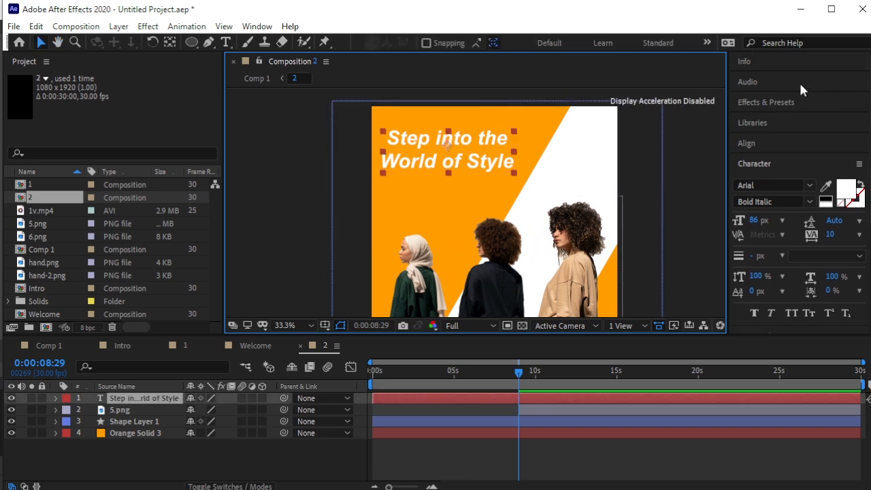
Apply the Incoming text animation preset to the headline.
{"action": "left_click", "coordinate": [789, 105]}
{"action": "left_click", "coordinate": [781, 119]}
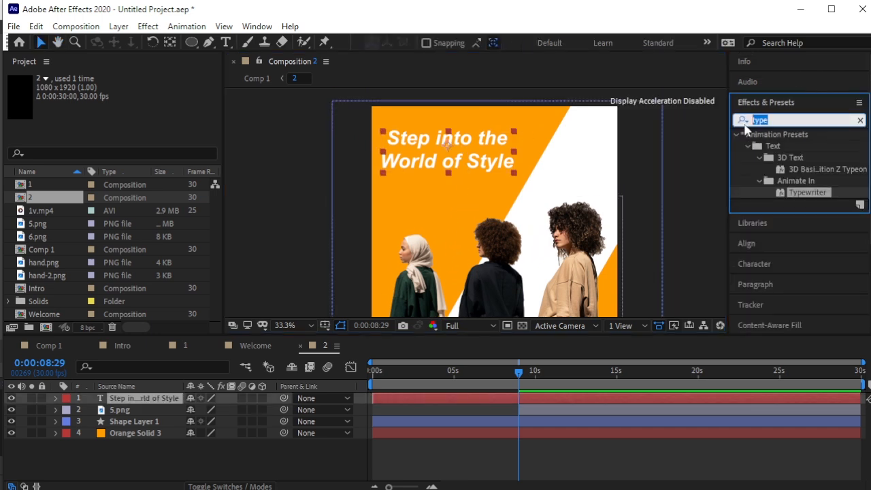
{"action": "type", "text": "Incomi"}
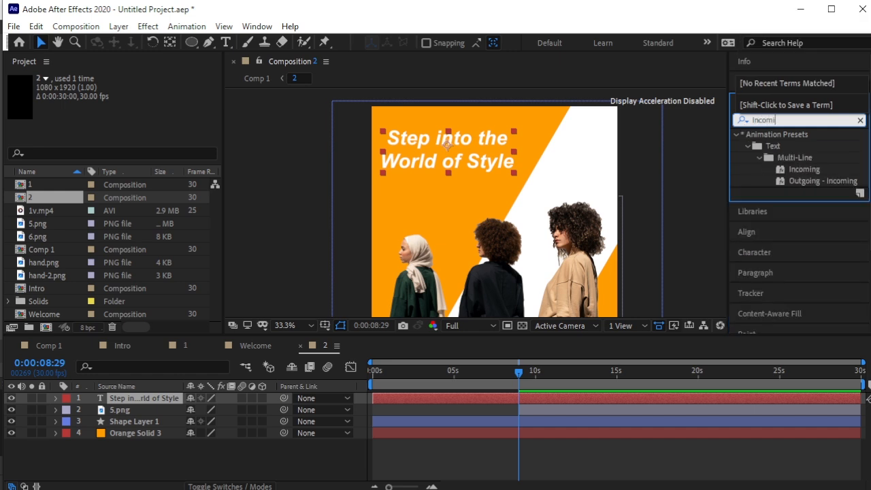
{"action": "left_click_drag", "start_coordinate": [791, 175], "coordinate": [462, 161]}
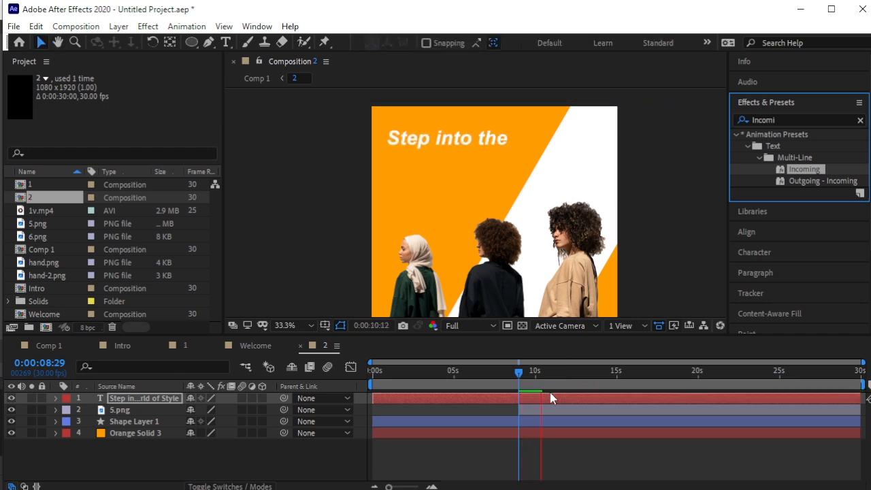
Preview the headline animation from 0:00:08:26 and reselect the headline layer.
{"action": "key", "text": "space"}
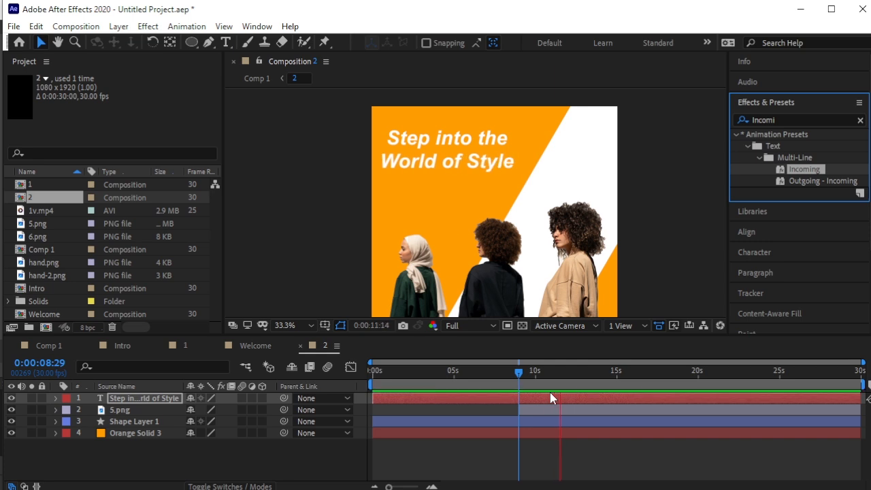
{"action": "left_click", "coordinate": [168, 463]}
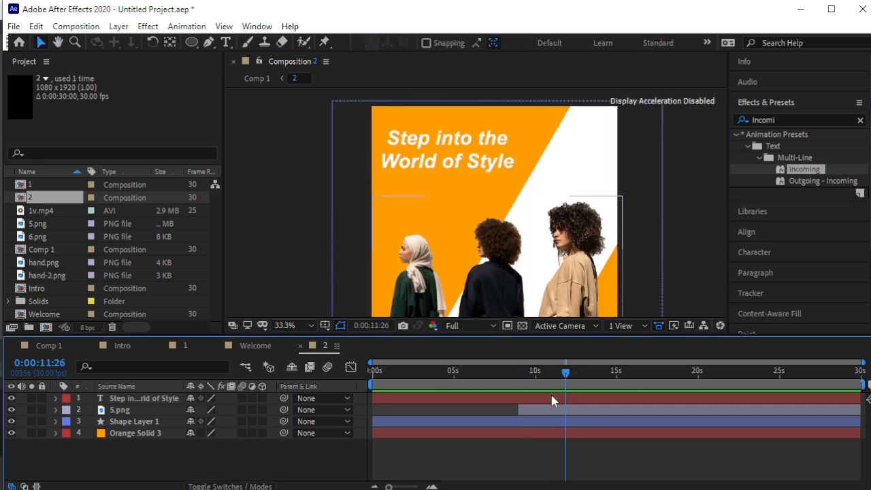
{"action": "left_click_drag", "start_coordinate": [565, 373], "coordinate": [516, 415]}
{"action": "key", "text": "space"}
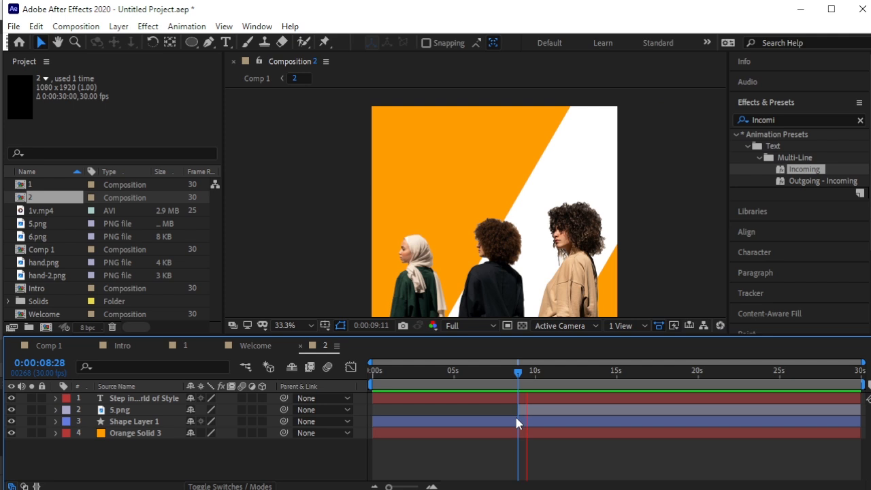
{"action": "key", "text": "space"}
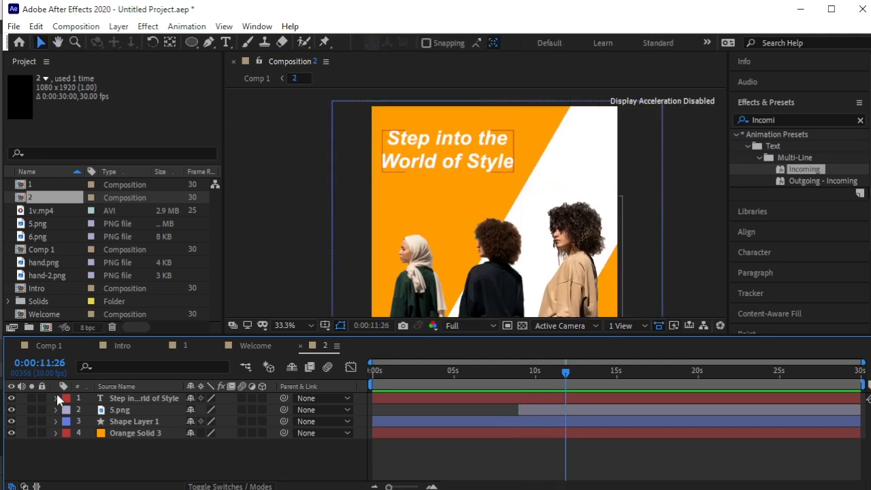
{"action": "left_click", "coordinate": [131, 398]}
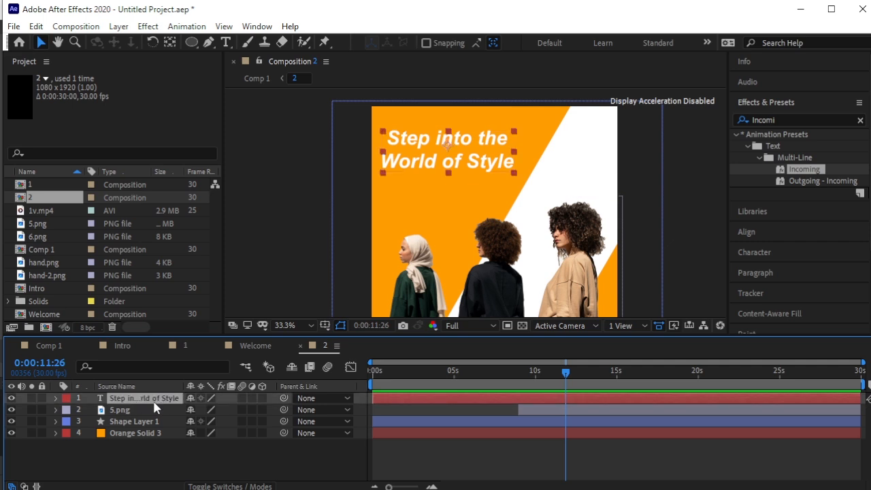
Duplicate the headline layer and make the lower copy outline-only text with no fill and a 1 px stroke.
{"action": "key", "text": "ctrl+d"}
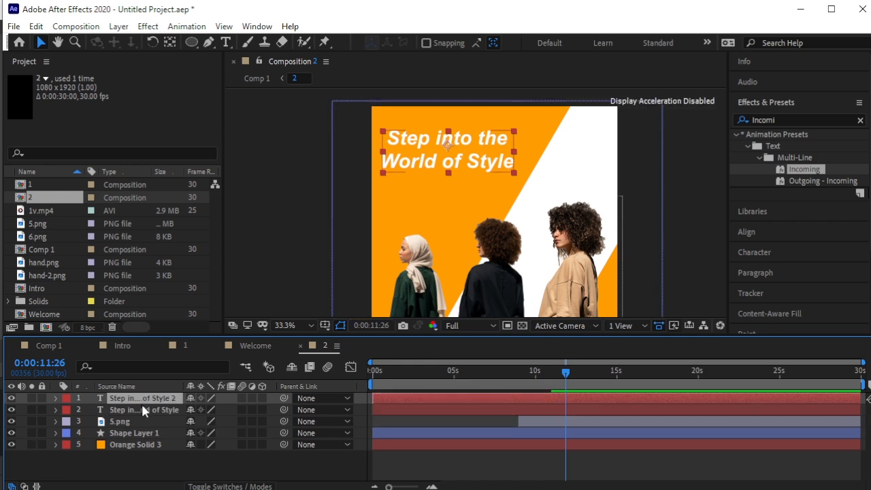
{"action": "left_click", "coordinate": [153, 409]}
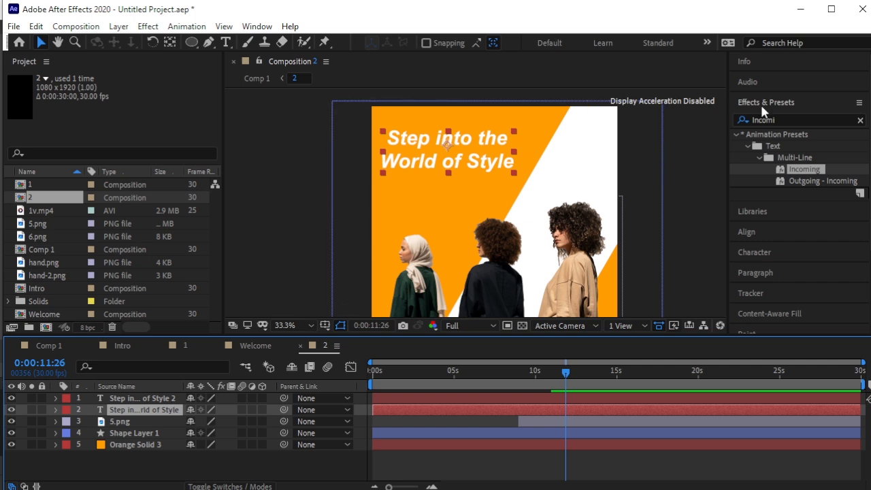
{"action": "left_click", "coordinate": [759, 253]}
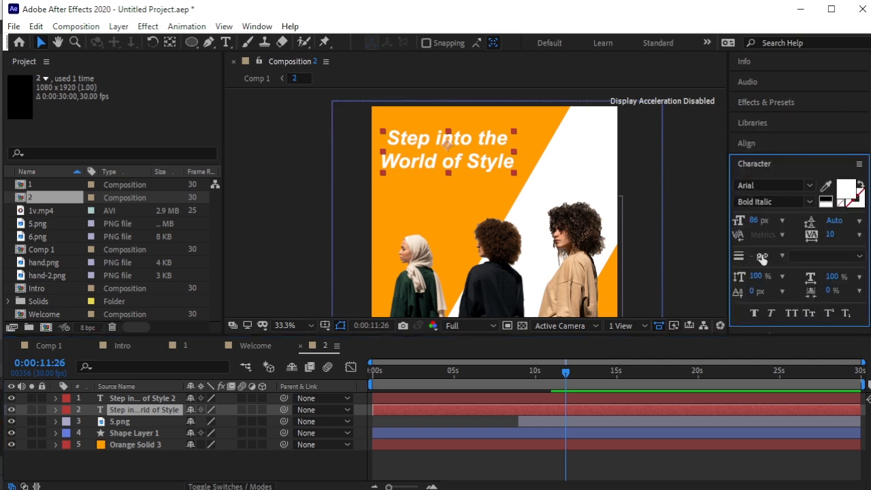
{"action": "left_click", "coordinate": [860, 187]}
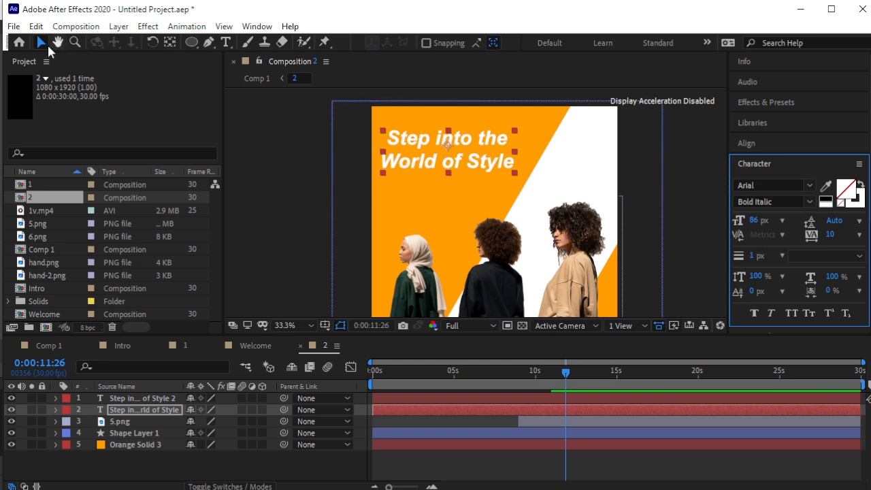
Scale the outline headline up to about 129%, shift it slightly right, and preview the result.
{"action": "left_click", "coordinate": [168, 409]}
{"action": "key", "text": "s"}
{"action": "left_click_drag", "start_coordinate": [237, 422], "coordinate": [247, 422]}
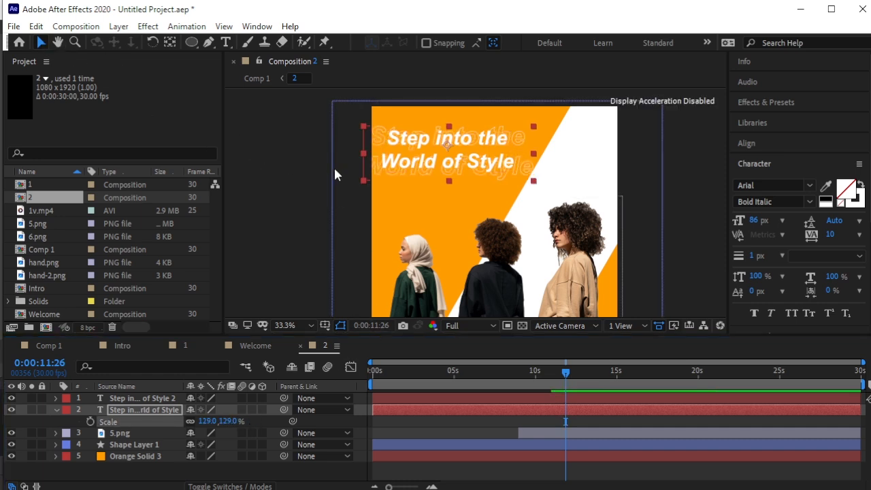
{"action": "left_click_drag", "start_coordinate": [400, 173], "coordinate": [418, 171]}
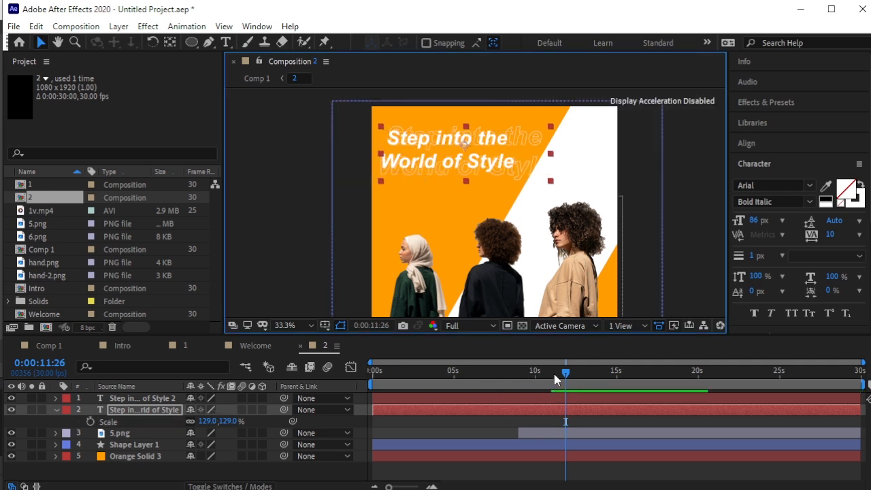
{"action": "left_click_drag", "start_coordinate": [564, 378], "coordinate": [515, 398]}
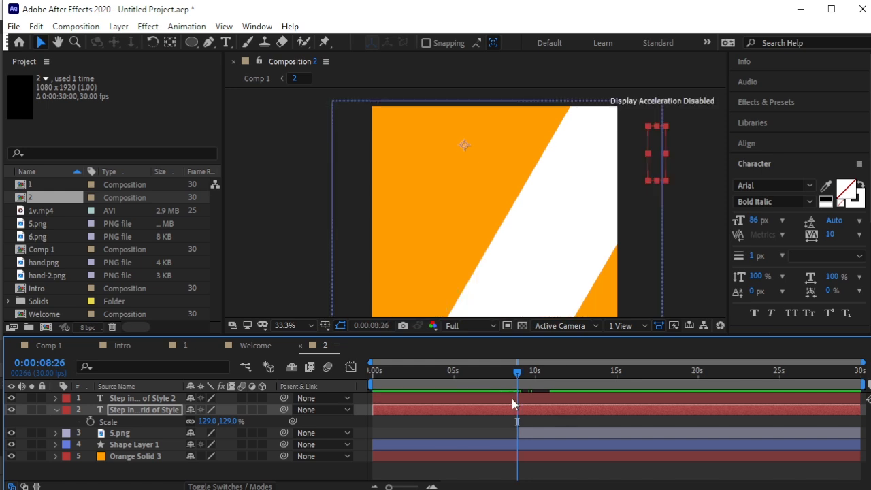
{"action": "key", "text": "space"}
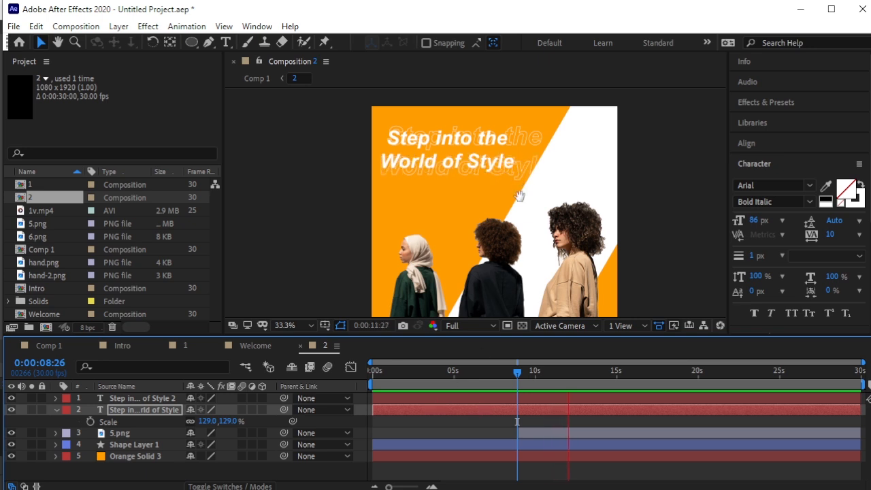
{"action": "key", "text": "space"}
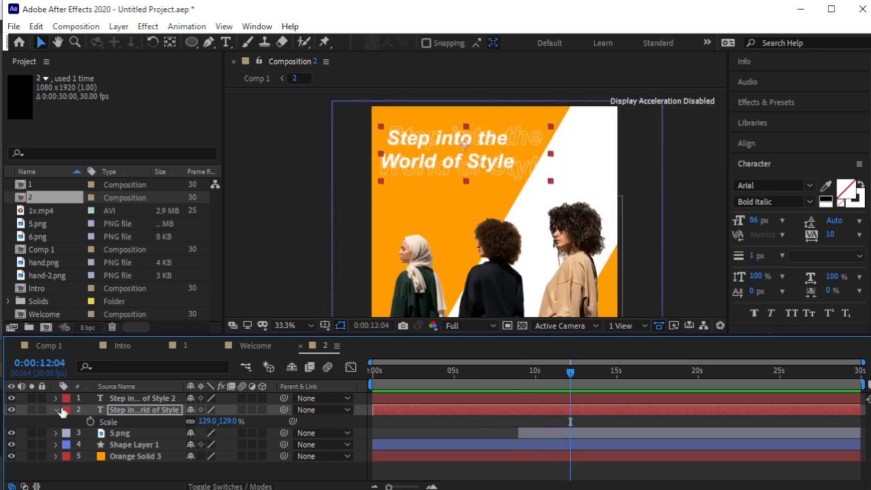
Delete the outline copy's X-Pos/Tracking, Opacity (Reveal) and Scale/Tracking text animators.
{"action": "left_click", "coordinate": [57, 411]}
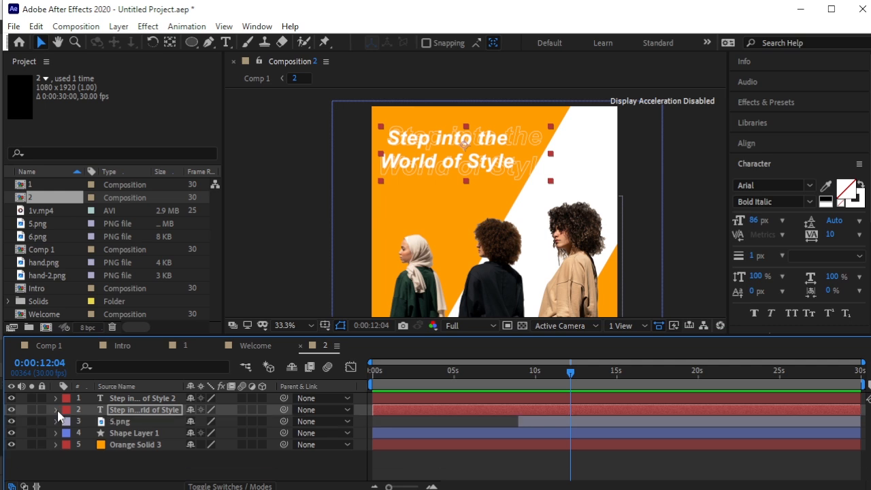
{"action": "left_click", "coordinate": [57, 411]}
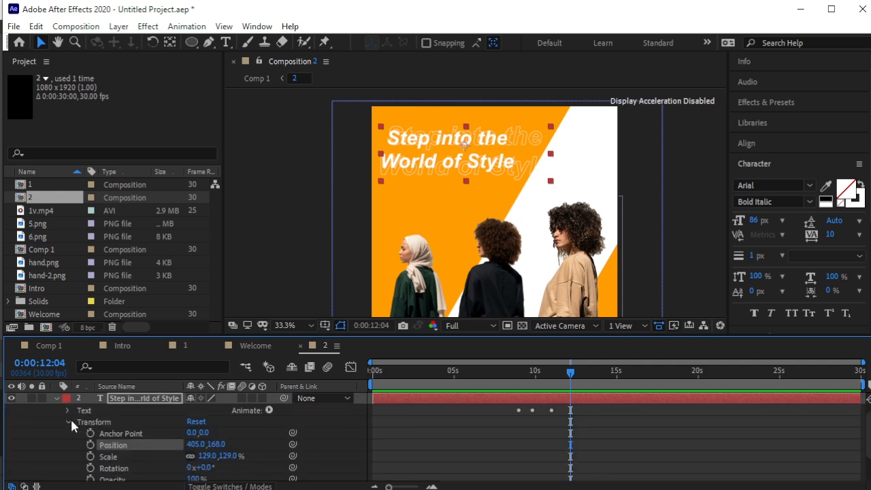
{"action": "left_click", "coordinate": [70, 423]}
{"action": "left_click", "coordinate": [68, 423]}
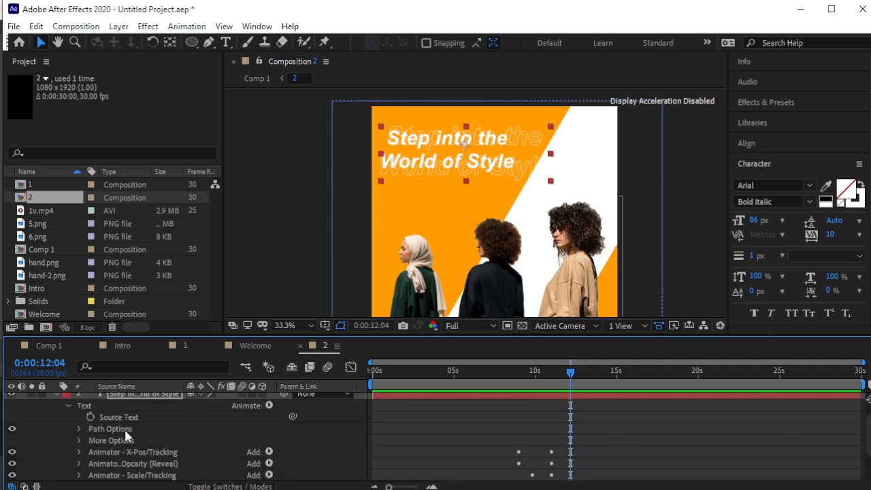
{"action": "scroll", "coordinate": [100, 432], "scroll_direction": "down", "scroll_amount": 2}
{"action": "left_click", "coordinate": [102, 419]}
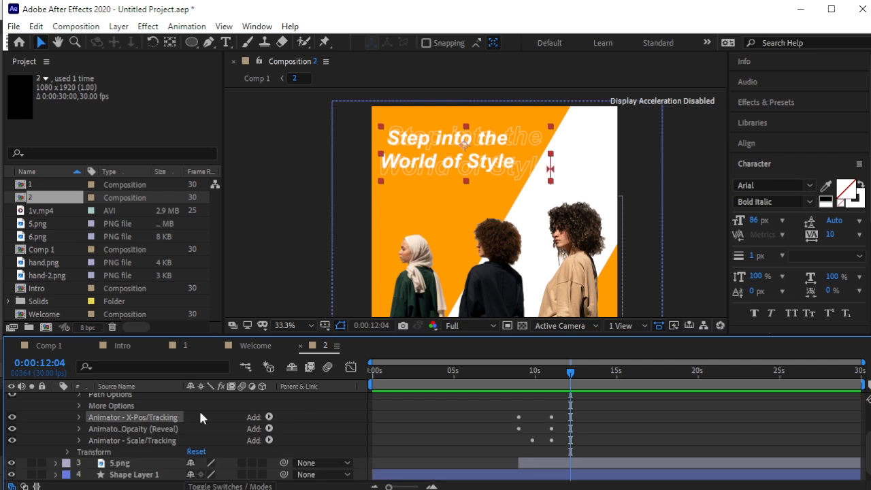
{"action": "key", "text": "Delete"}
{"action": "left_click", "coordinate": [180, 418]}
{"action": "key", "text": "Delete"}
{"action": "left_click", "coordinate": [158, 428]}
{"action": "key", "text": "Delete"}
{"action": "scroll", "coordinate": [95, 425], "scroll_direction": "up", "scroll_amount": 2}
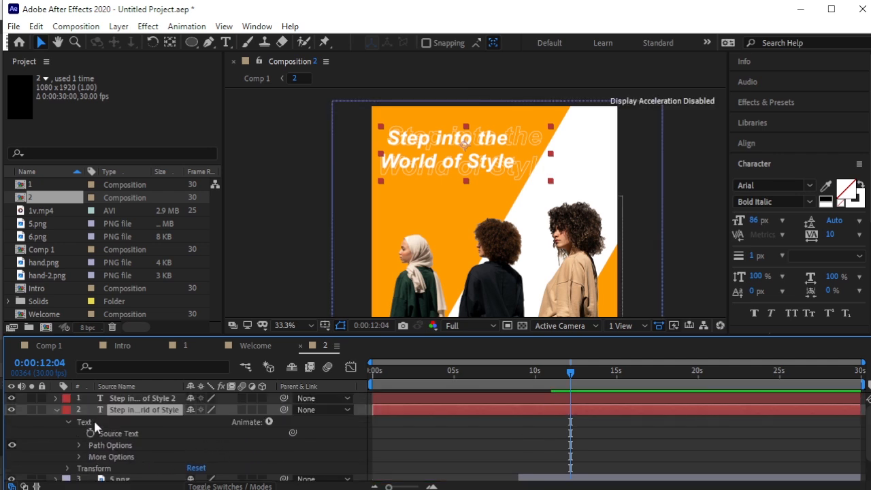
{"action": "left_click", "coordinate": [55, 410]}
{"action": "left_click_drag", "start_coordinate": [569, 373], "coordinate": [522, 389]}
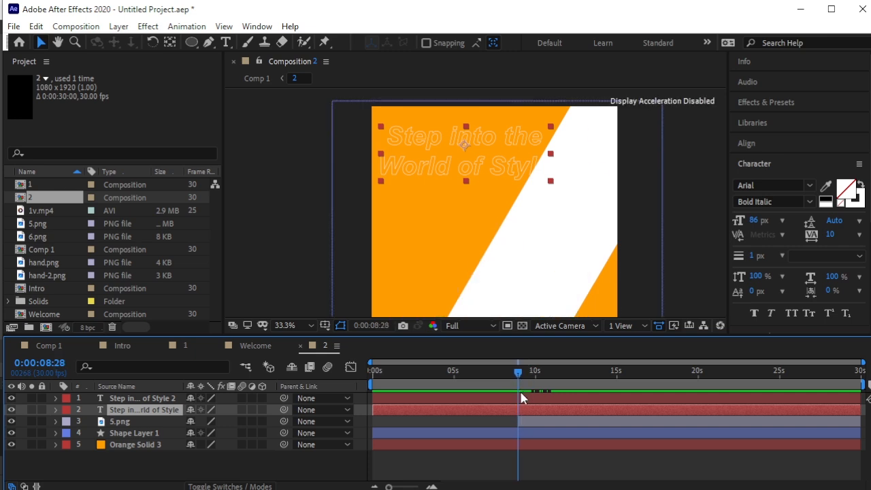
Trim all five layers to start at 0:00:09:04, where the women appear, and preview.
{"action": "left_click", "coordinate": [522, 397]}
{"action": "left_click", "coordinate": [523, 439]}
{"action": "left_click_drag", "start_coordinate": [522, 375], "coordinate": [523, 385]}
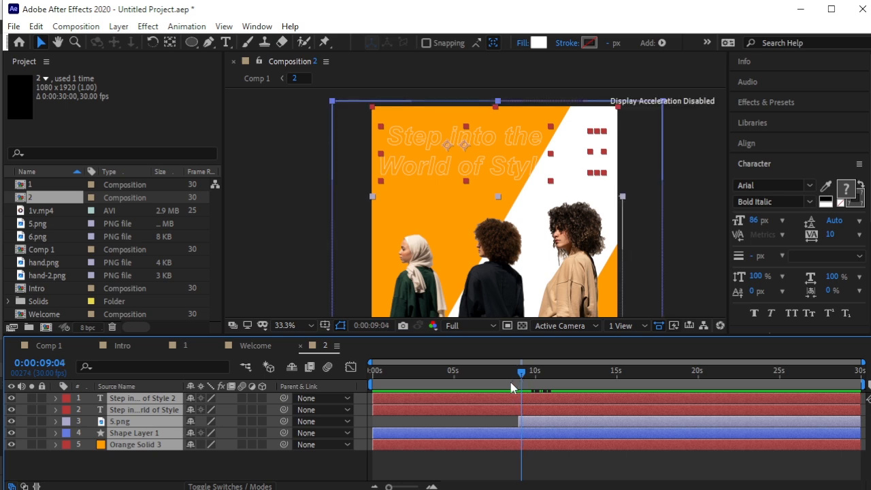
{"action": "key", "text": "alt+bracketleft"}
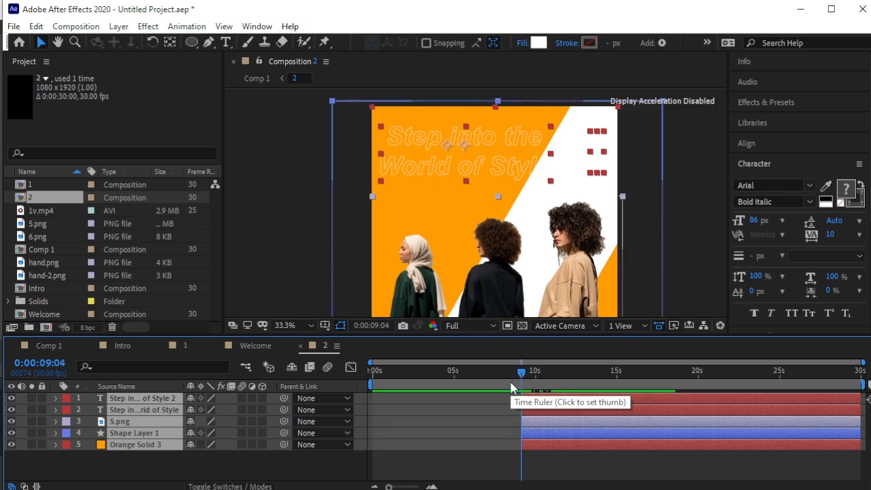
{"action": "key", "text": "space"}
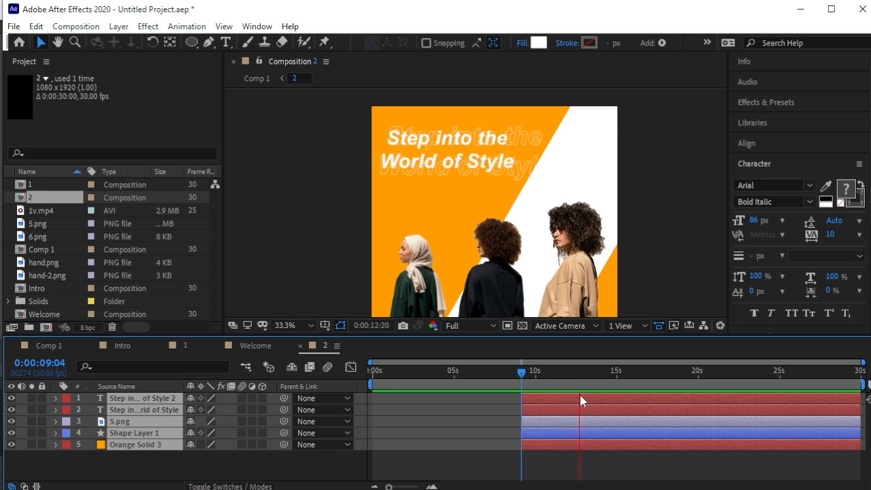
Trim all five layers to end at 0:00:13:16 and deselect them.
{"action": "left_click", "coordinate": [608, 380]}
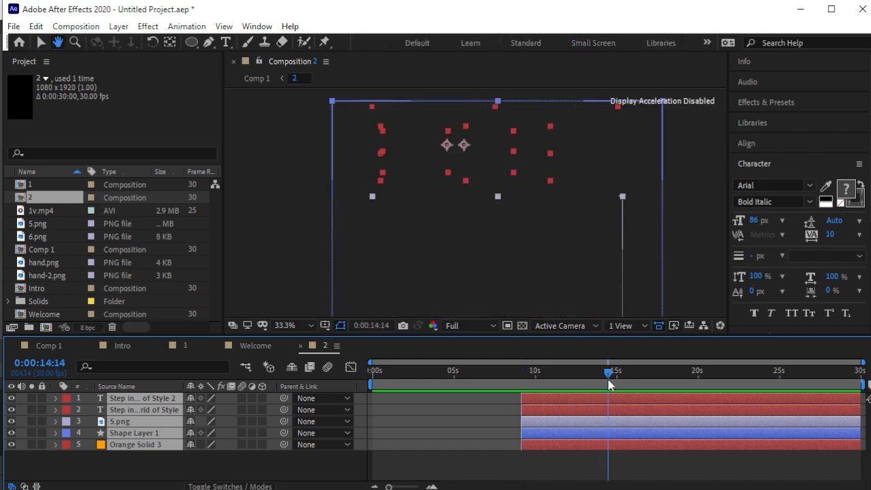
{"action": "left_click_drag", "start_coordinate": [608, 381], "coordinate": [592, 381]}
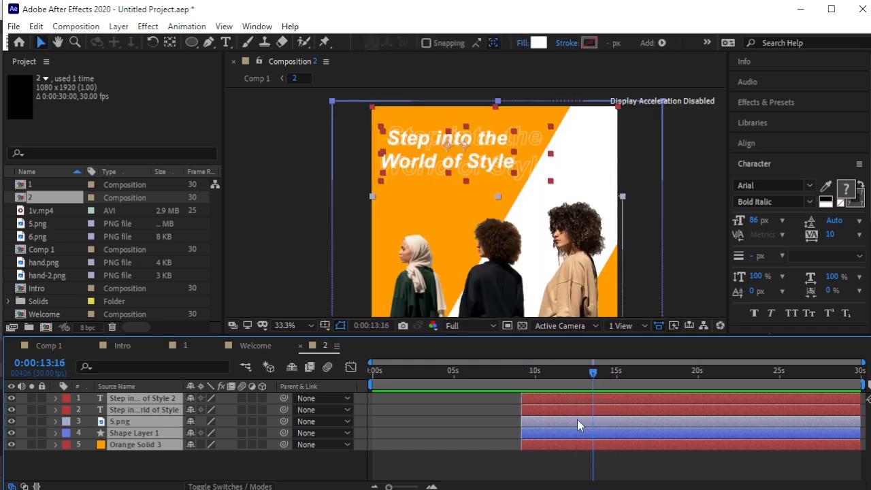
{"action": "key", "text": "alt+bracketright"}
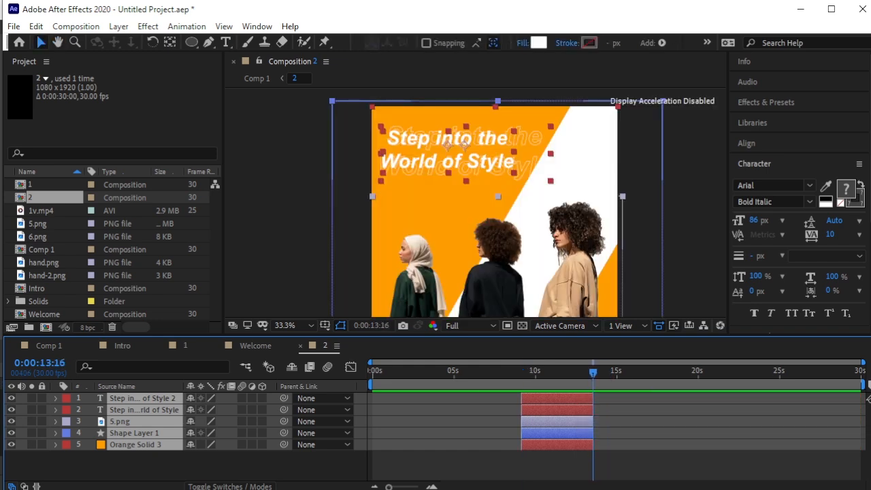
{"action": "left_click", "coordinate": [146, 460]}
Switch to Comp 1 and preview it from the beginning.
{"action": "left_click", "coordinate": [58, 345]}
{"action": "left_click_drag", "start_coordinate": [575, 379], "coordinate": [342, 387]}
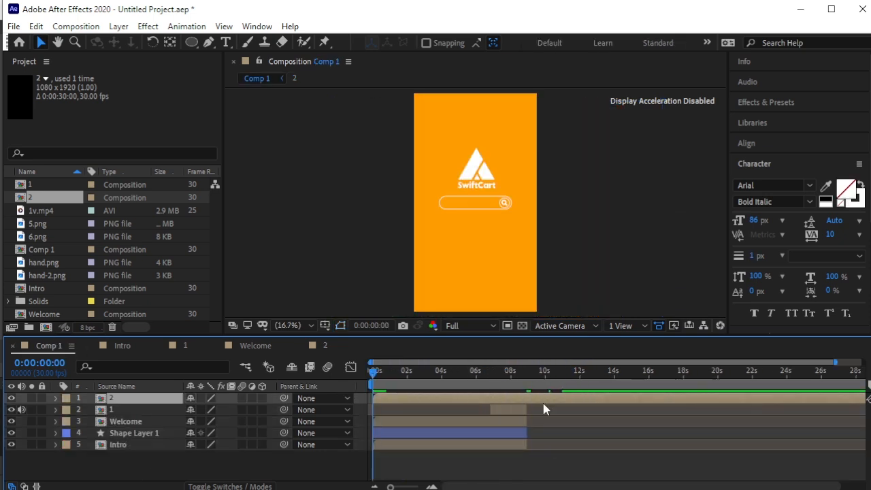
{"action": "key", "text": "space"}
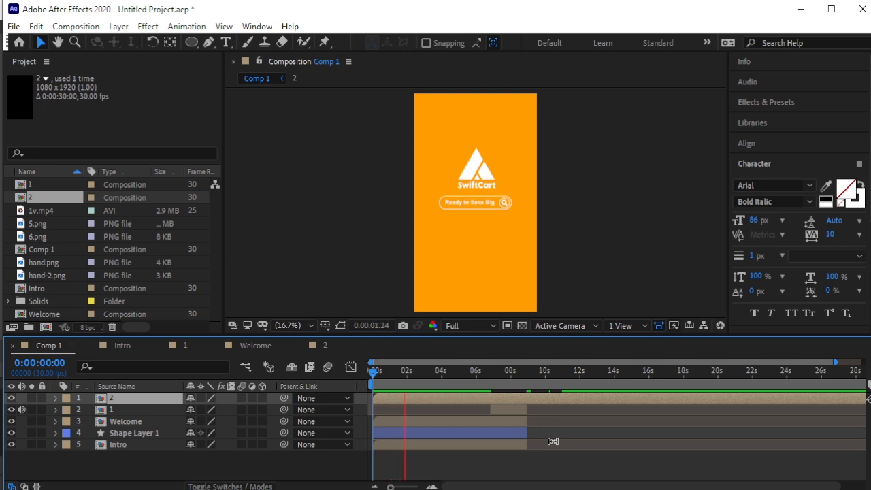
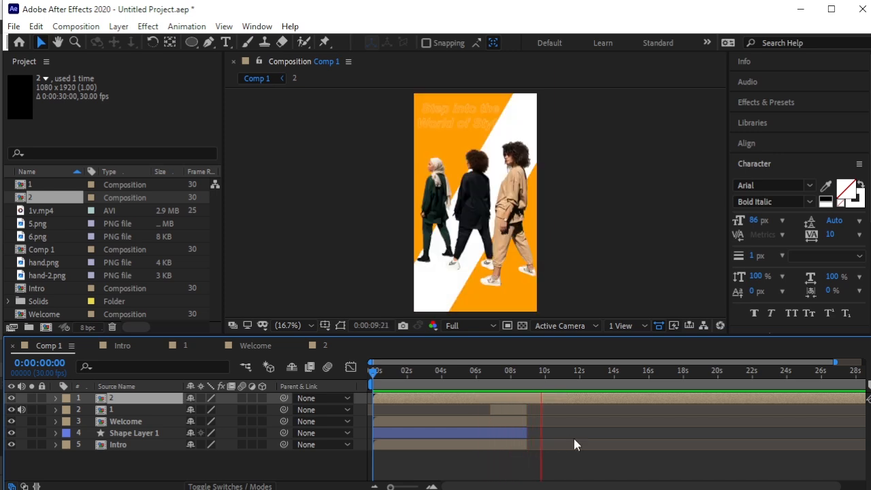
Trim layer 2's in-point and slide the layer so it starts at about 0:00:09:00.
{"action": "key", "text": "space"}
{"action": "left_click_drag", "start_coordinate": [552, 375], "coordinate": [534, 385]}
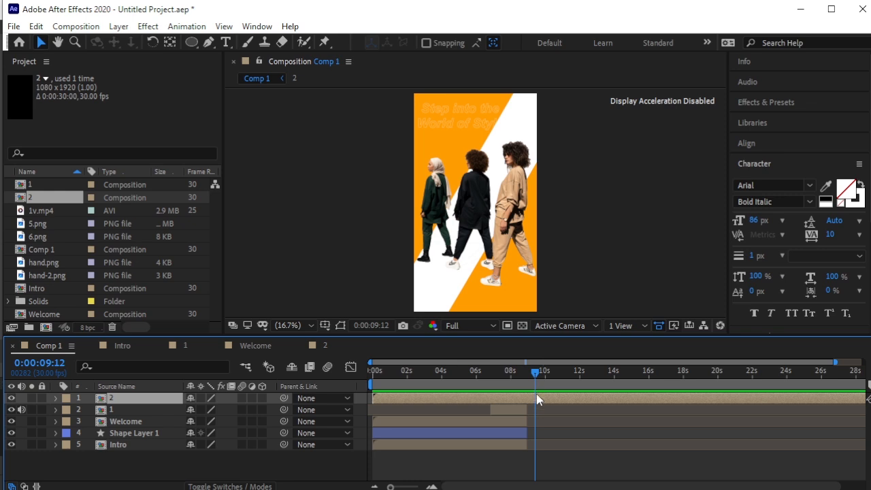
{"action": "key", "text": "alt+bracketleft"}
{"action": "key", "text": "equal"}
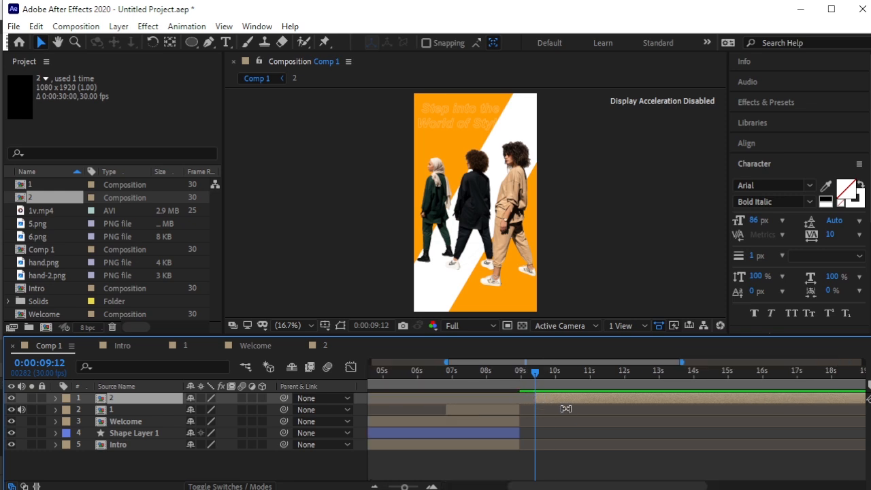
{"action": "key", "text": "equal"}
{"action": "left_click_drag", "start_coordinate": [569, 400], "coordinate": [536, 403]}
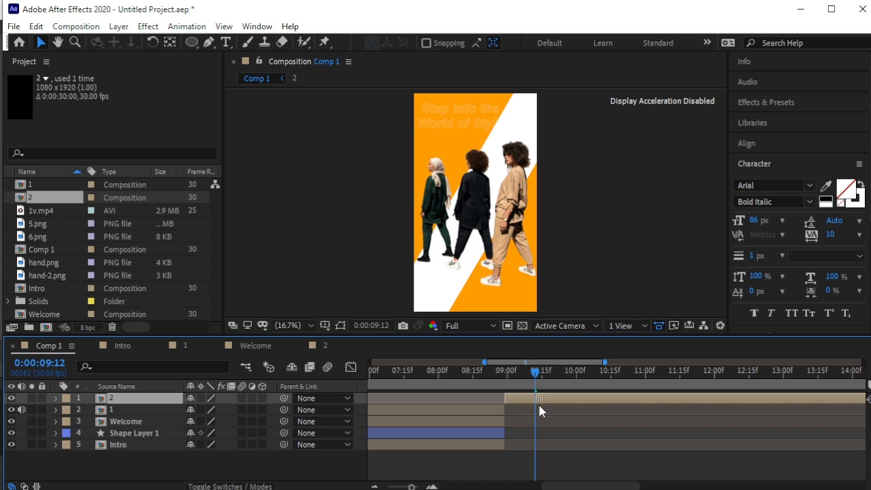
{"action": "key", "text": "i"}
{"action": "key", "text": "equal"}
{"action": "key", "text": "equal"}
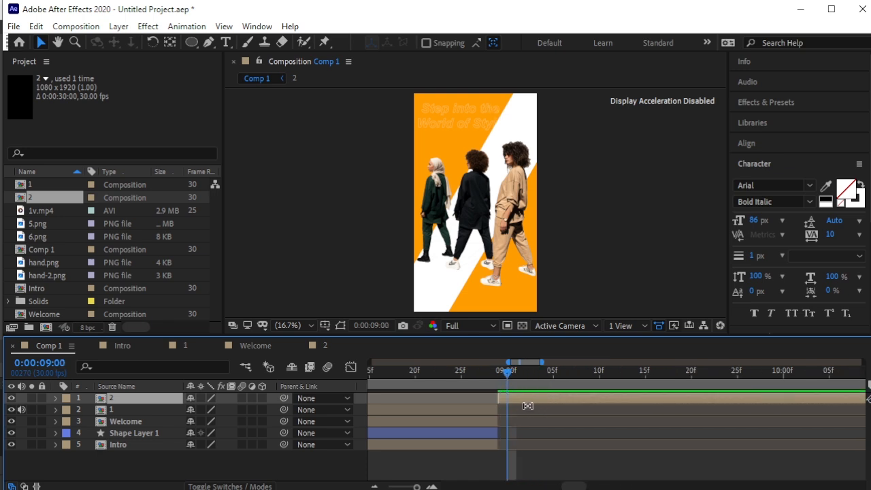
{"action": "left_click_drag", "start_coordinate": [487, 378], "coordinate": [425, 398]}
{"action": "key", "text": "minus"}
{"action": "key", "text": "minus"}
{"action": "key", "text": "minus"}
{"action": "key", "text": "minus"}
{"action": "key", "text": "minus"}
{"action": "key", "text": "minus"}
Preview Comp 1, then trim layer 2's out-point at 0:00:11:25 and deselect it.
{"action": "key", "text": "space"}
{"action": "left_click_drag", "start_coordinate": [519, 373], "coordinate": [368, 400]}
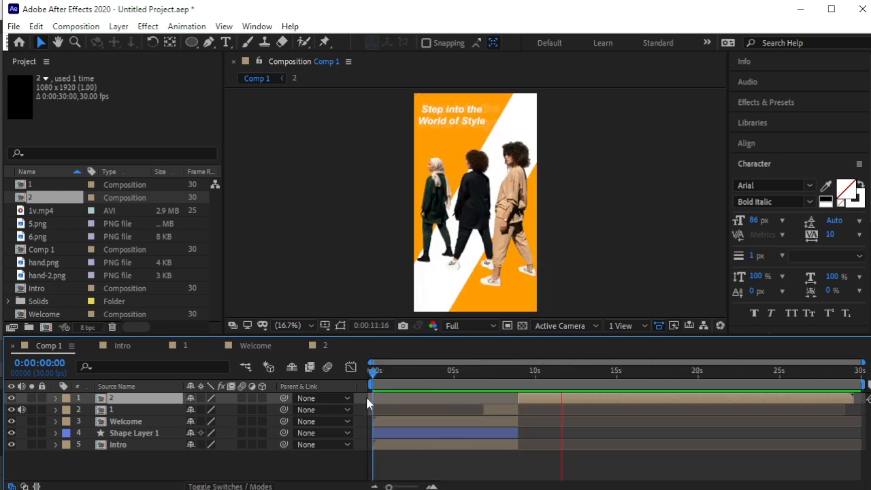
{"action": "left_click_drag", "start_coordinate": [579, 378], "coordinate": [546, 381]}
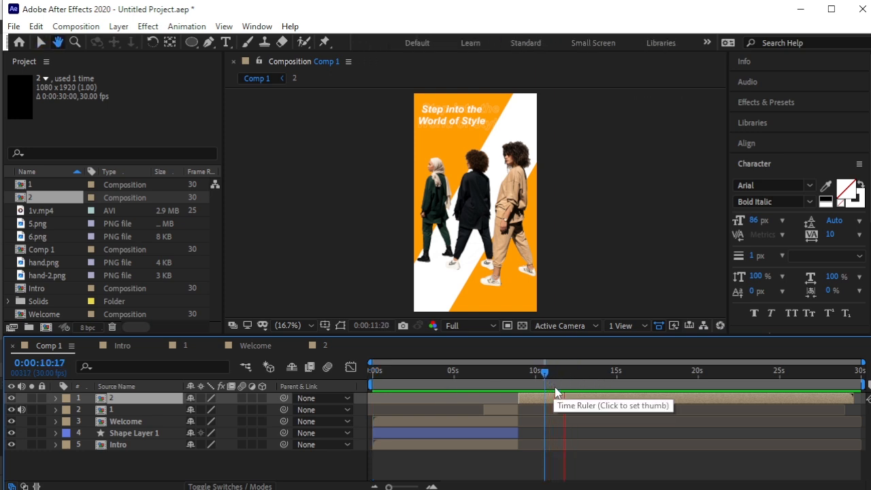
{"action": "left_click", "coordinate": [565, 389]}
{"action": "key", "text": "alt+bracketright"}
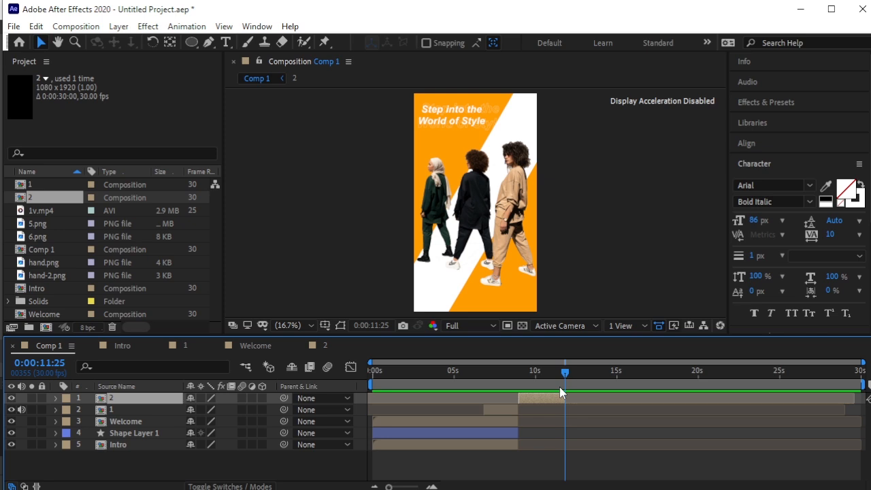
{"action": "left_click", "coordinate": [612, 272]}
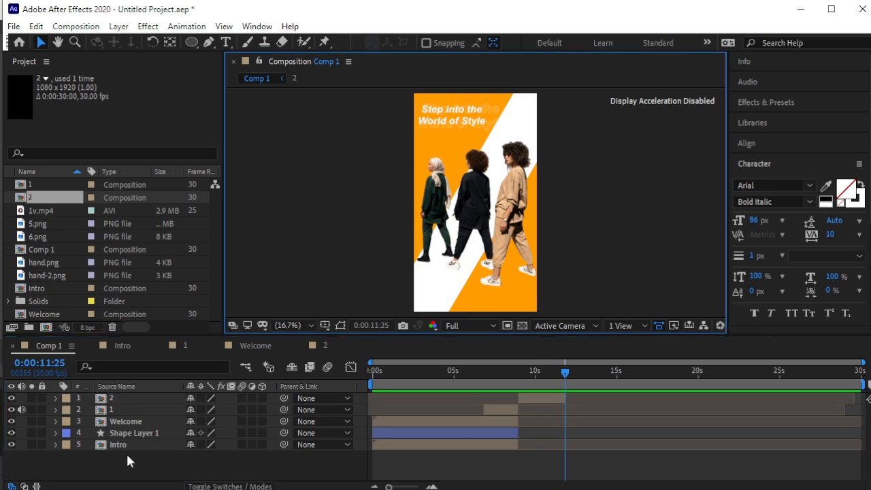
Import 1.png, 2.png and 3.png into the project.
{"action": "left_click", "coordinate": [27, 171]}
{"action": "left_click", "coordinate": [68, 230]}
{"action": "right_click", "coordinate": [10, 242]}
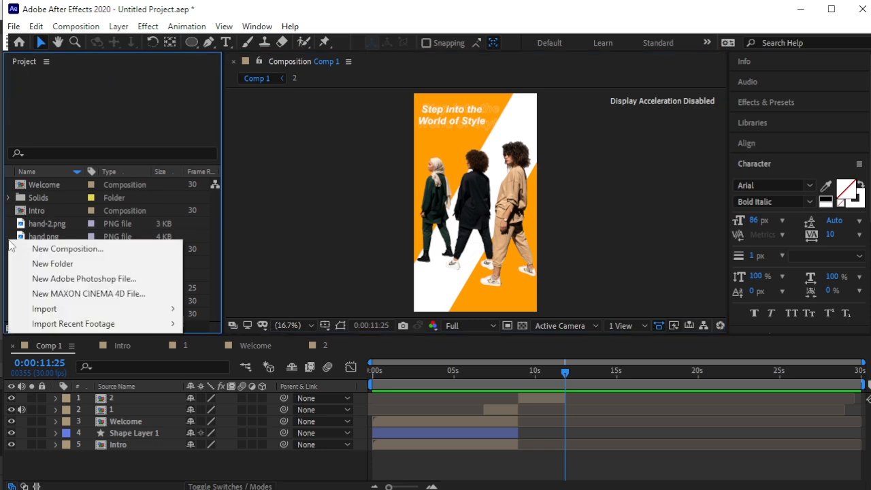
{"action": "mouse_move", "coordinate": [58, 310]}
{"action": "left_click", "coordinate": [238, 311]}
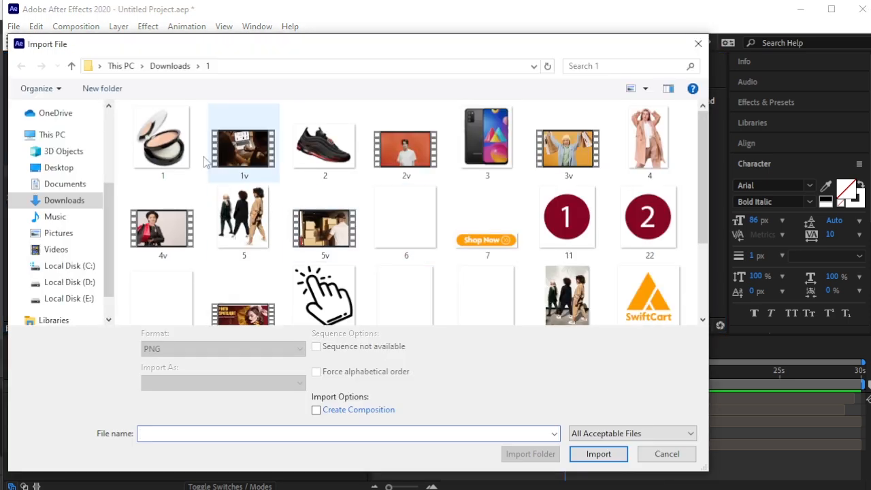
{"action": "left_click", "coordinate": [194, 160]}
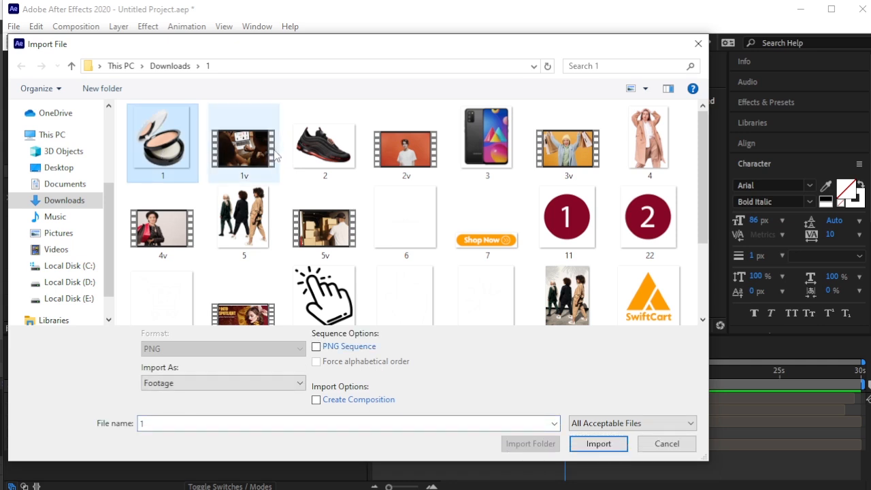
{"action": "left_click", "coordinate": [324, 146], "text": "ctrl"}
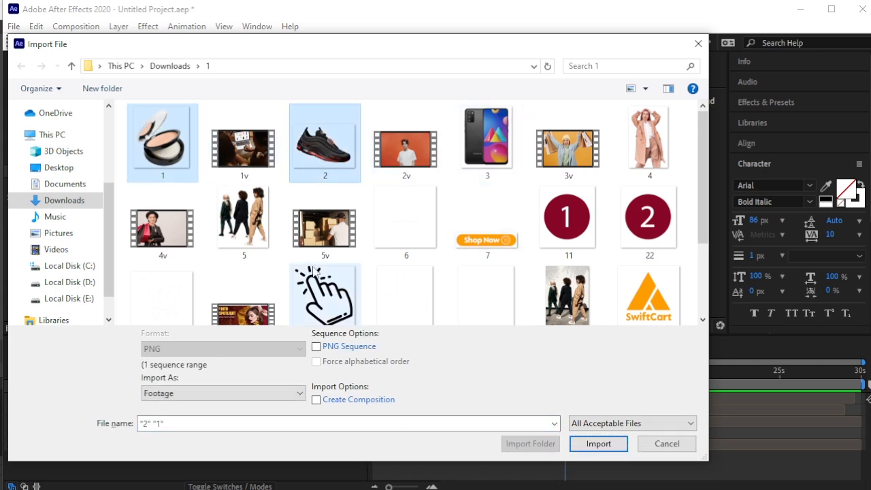
{"action": "left_click", "coordinate": [488, 167], "text": "ctrl"}
{"action": "left_click", "coordinate": [601, 443]}
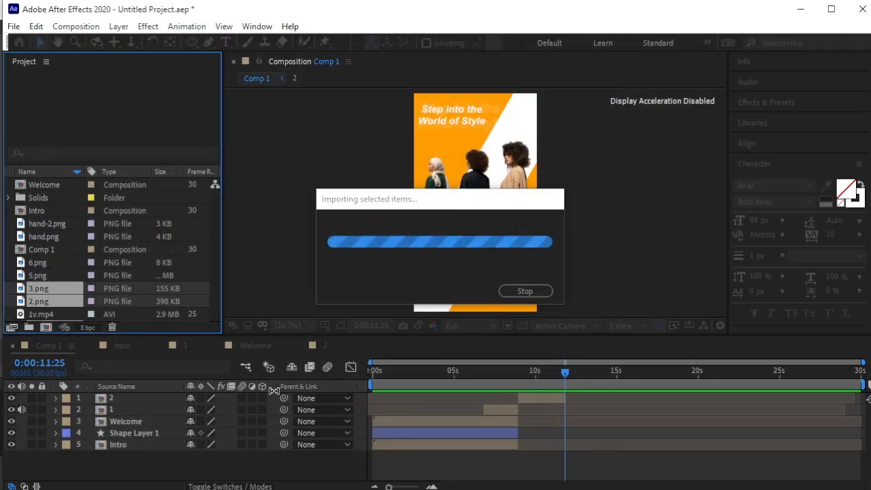
Add the three images to Comp 1 and pre-compose them into a layer named 'Cart'.
{"action": "left_click_drag", "start_coordinate": [150, 284], "coordinate": [151, 396]}
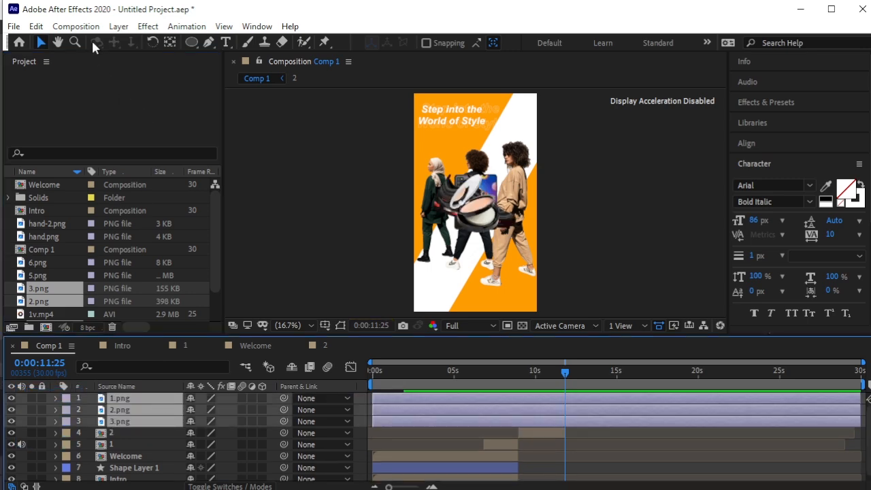
{"action": "left_click", "coordinate": [119, 26]}
{"action": "left_click", "coordinate": [163, 475]}
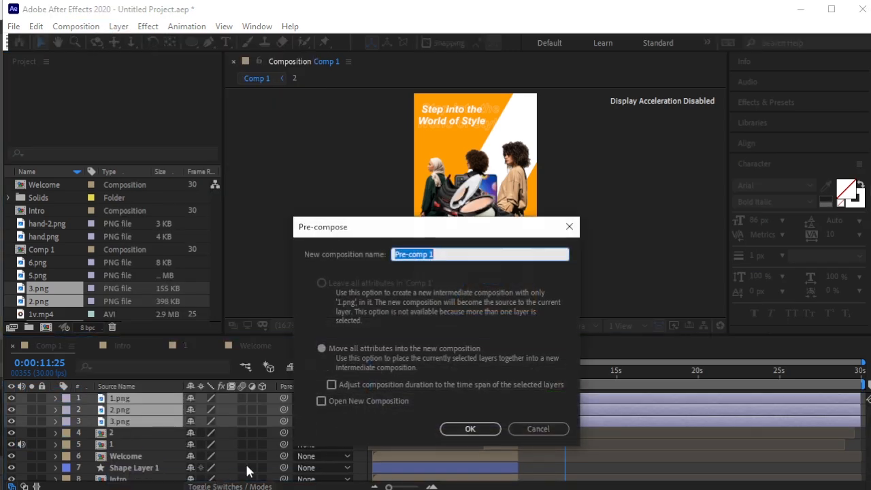
{"action": "type", "text": "Cart"}
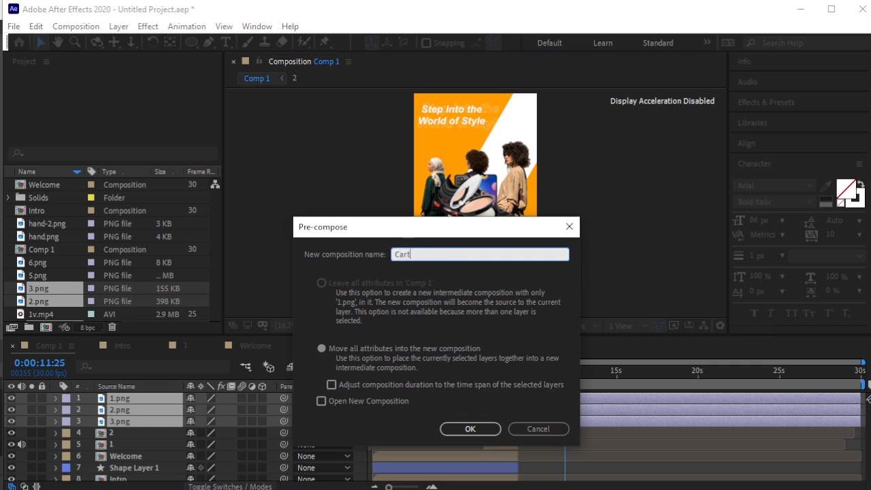
{"action": "key", "text": "Return"}
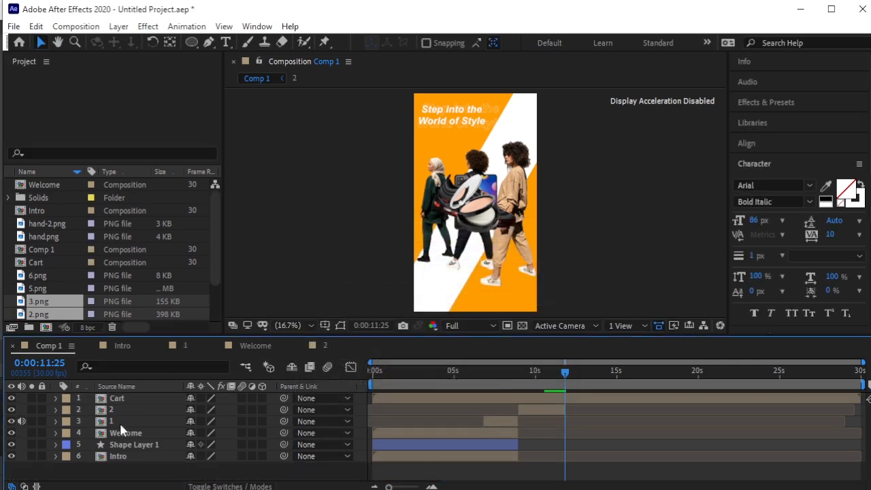
Inside the Cart composition, raise the compact slightly and draw a white rectangle over the top.
{"action": "double_click", "coordinate": [115, 397]}
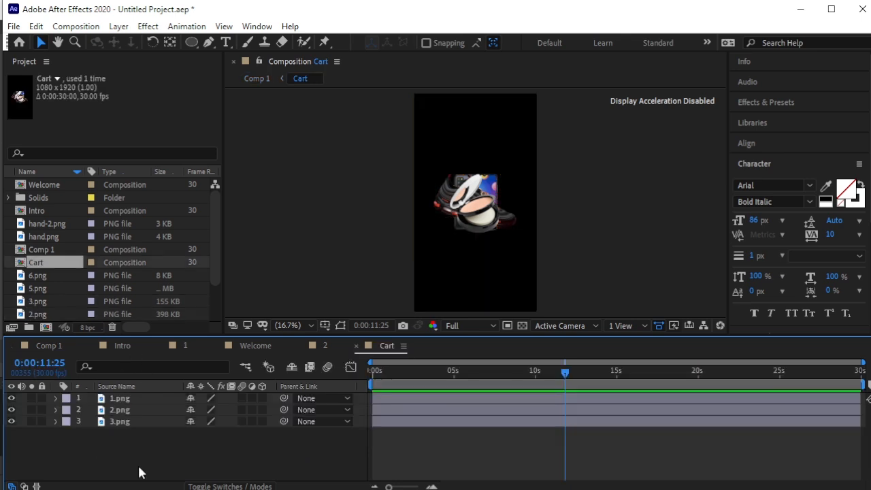
{"action": "mouse_move", "coordinate": [485, 208]}
{"action": "left_mouse_down"}
{"action": "mouse_move", "coordinate": [487, 248]}
{"action": "mouse_move", "coordinate": [487, 199]}
{"action": "left_mouse_up"}
{"action": "left_click", "coordinate": [181, 443]}
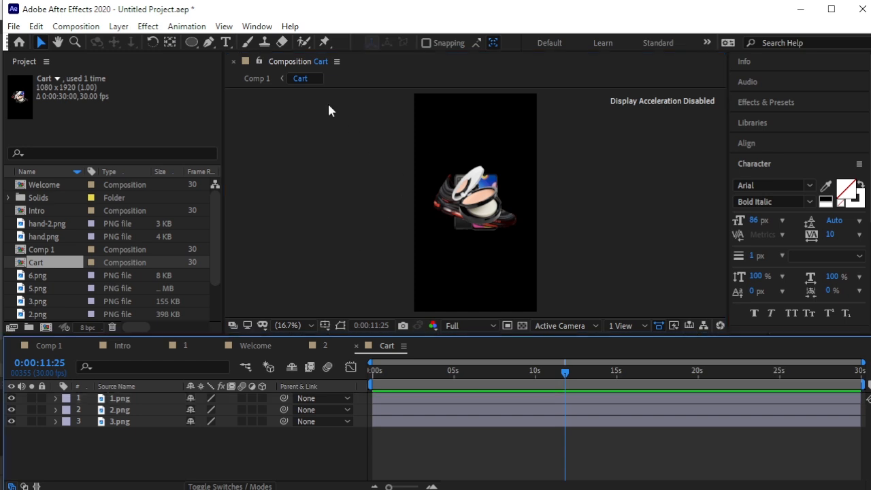
{"action": "left_click_drag", "start_coordinate": [195, 45], "coordinate": [228, 42]}
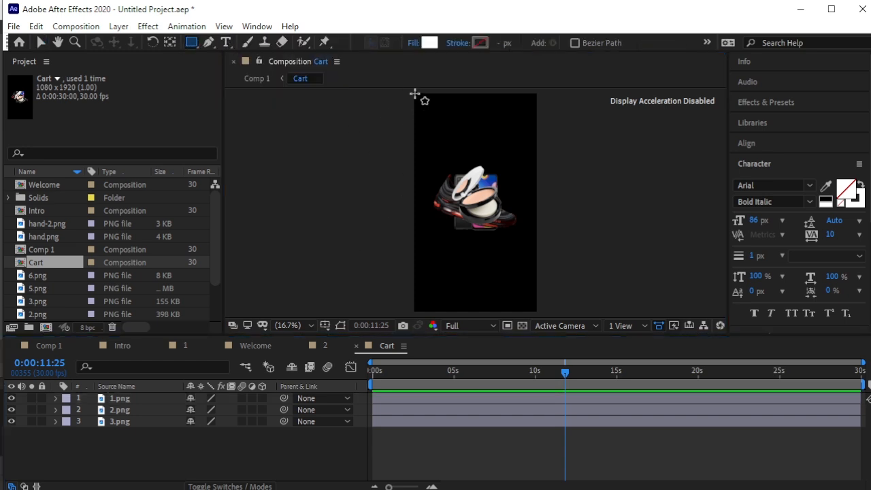
{"action": "left_click_drag", "start_coordinate": [412, 92], "coordinate": [542, 201]}
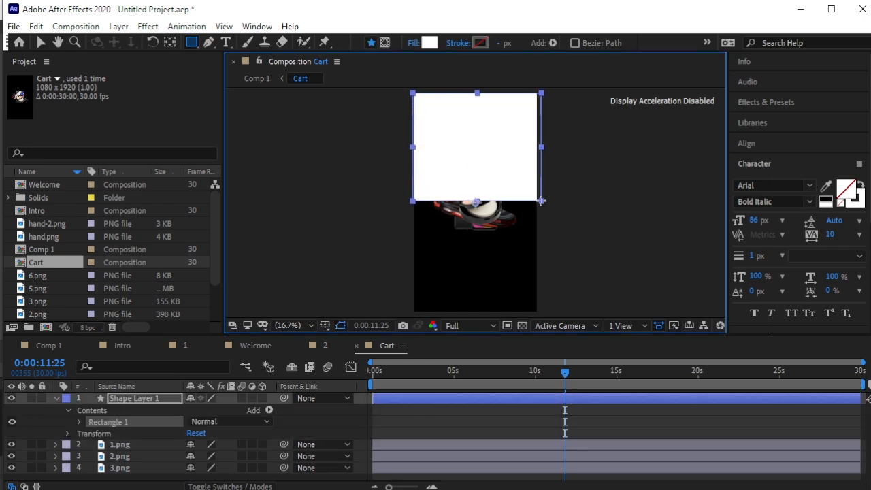
{"action": "left_click", "coordinate": [43, 44]}
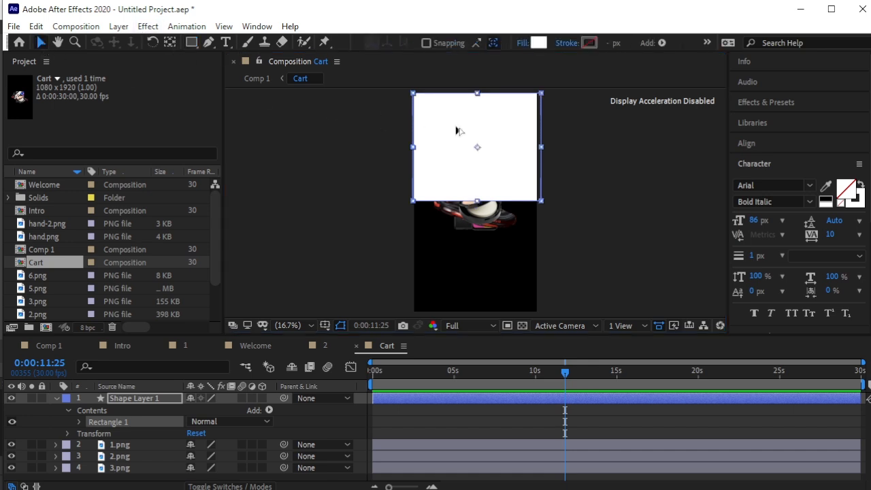
Duplicate the white rectangle below the first and stretch both down to the frame's bottom.
{"action": "key", "text": "ctrl+d"}
{"action": "left_click_drag", "start_coordinate": [457, 132], "coordinate": [456, 237]}
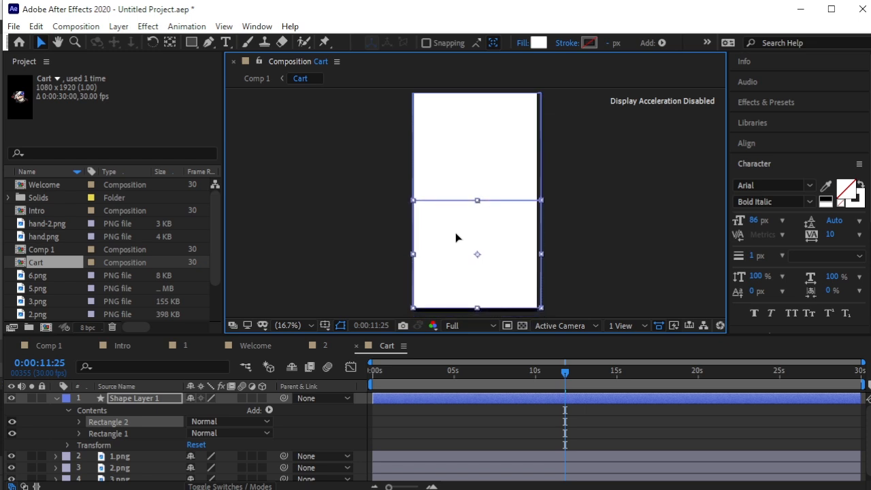
{"action": "left_click", "coordinate": [573, 259]}
{"action": "left_click", "coordinate": [476, 301]}
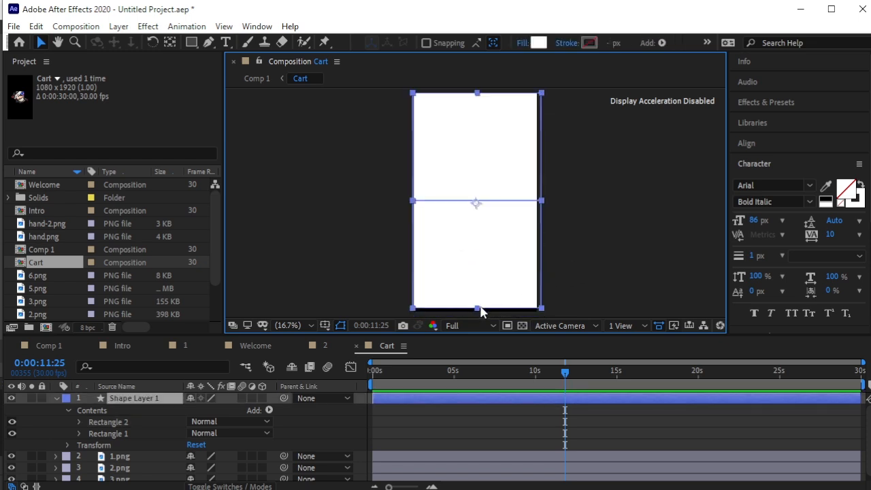
{"action": "left_click_drag", "start_coordinate": [478, 308], "coordinate": [479, 315]}
{"action": "left_click", "coordinate": [566, 228]}
{"action": "left_click", "coordinate": [509, 249]}
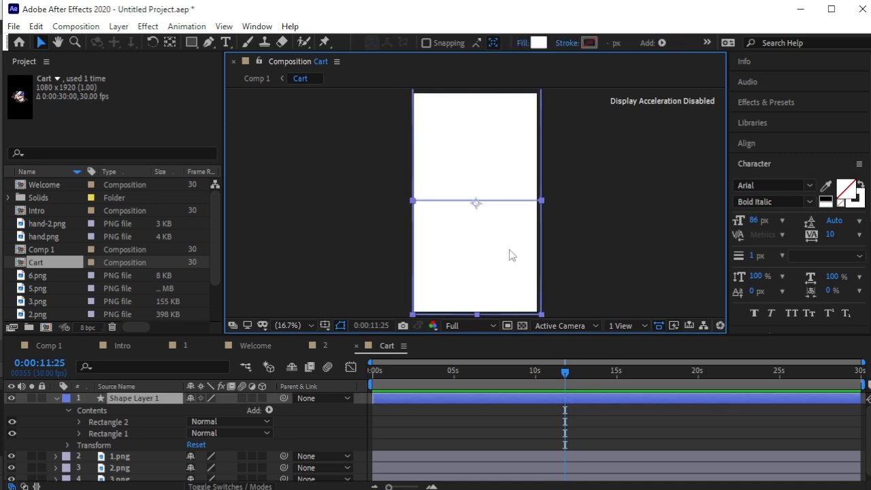
{"action": "left_click", "coordinate": [320, 257]}
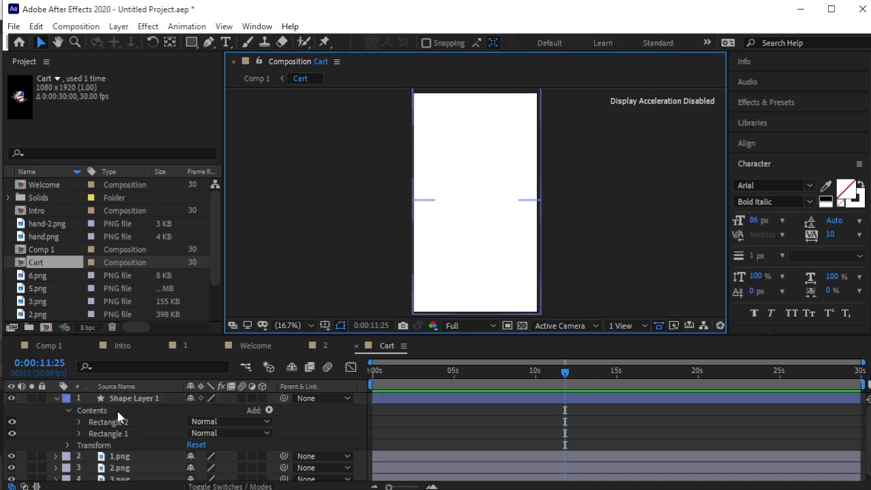
Set Rectangle 2's fill colour to orange FF9D00.
{"action": "left_click", "coordinate": [79, 421]}
{"action": "scroll", "coordinate": [170, 426], "scroll_direction": "down", "scroll_amount": 2}
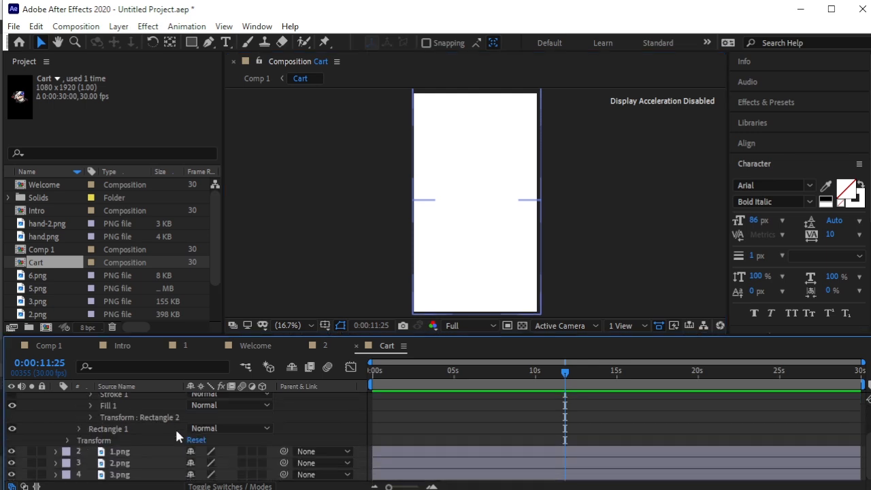
{"action": "left_click", "coordinate": [91, 405]}
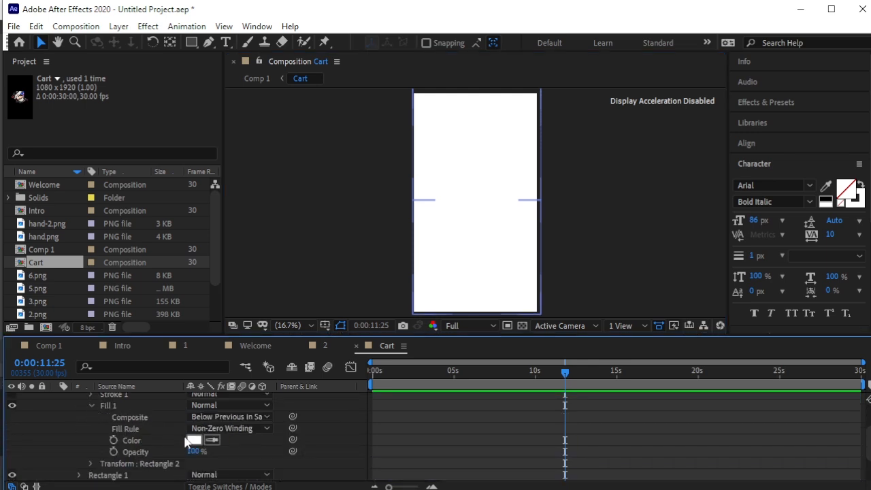
{"action": "left_click", "coordinate": [194, 440]}
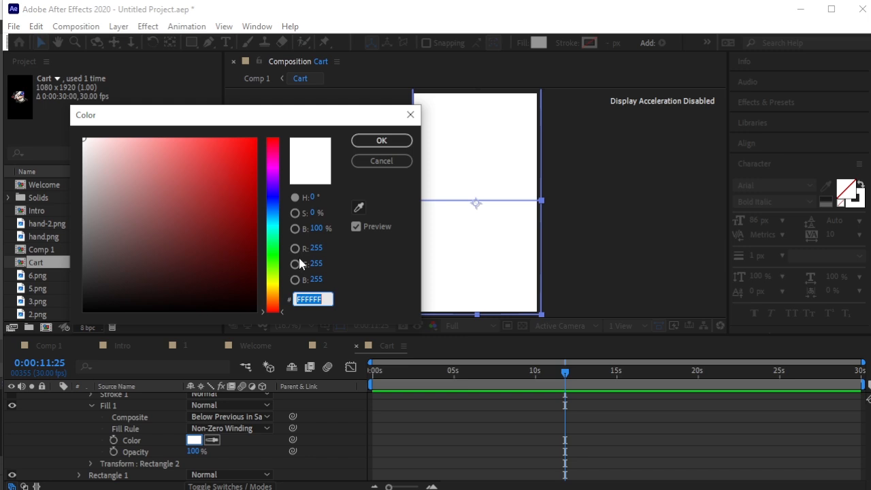
{"action": "type", "text": "FF9D00"}
{"action": "left_click", "coordinate": [379, 147]}
{"action": "left_click", "coordinate": [354, 188]}
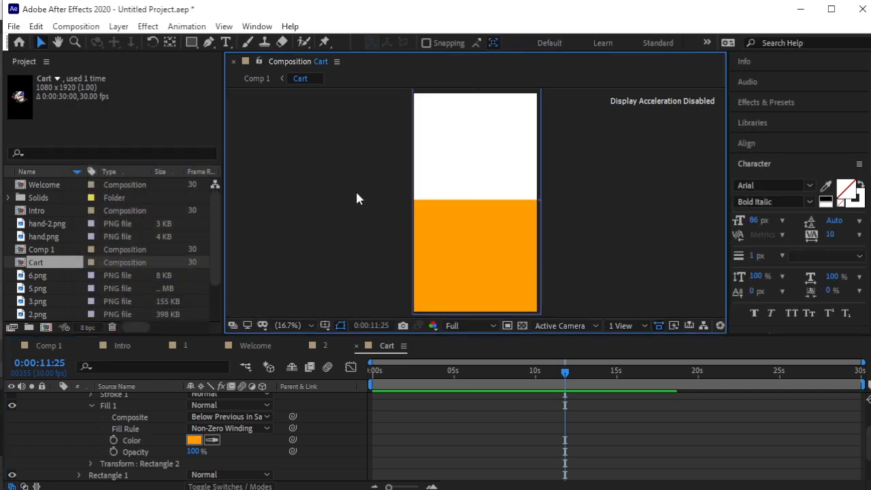
Collapse Shape Layer 1 and move it below the three image layers.
{"action": "scroll", "coordinate": [136, 428], "scroll_direction": "up", "scroll_amount": 2}
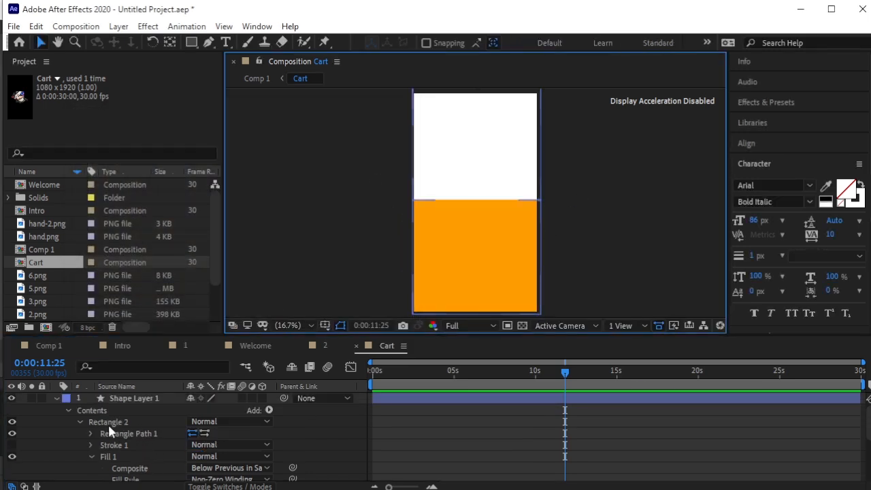
{"action": "left_click", "coordinate": [56, 398]}
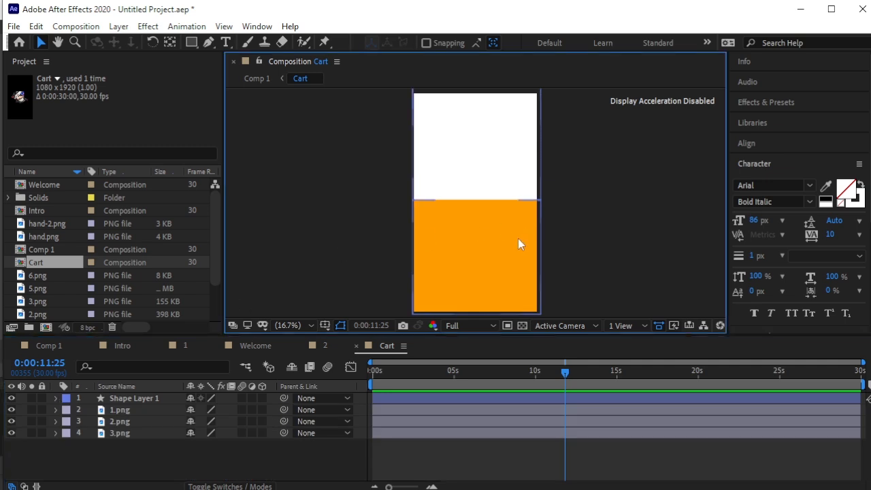
{"action": "left_click", "coordinate": [475, 212]}
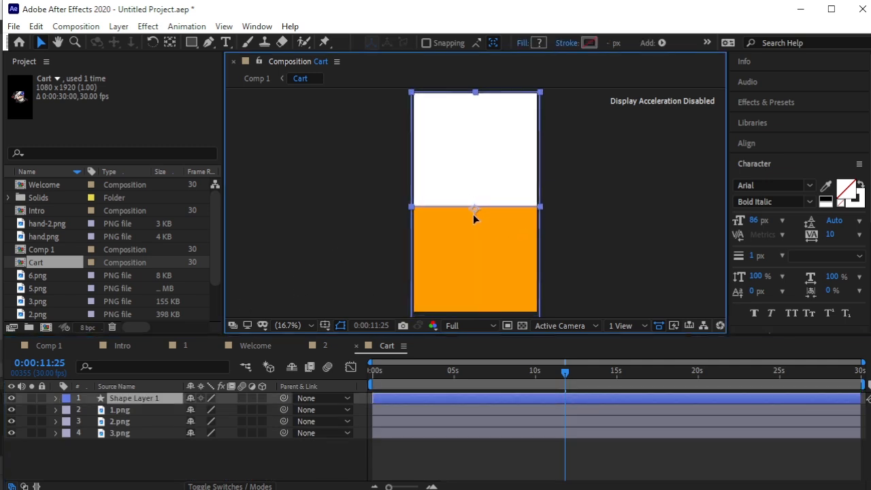
{"action": "left_click", "coordinate": [607, 206]}
{"action": "left_click_drag", "start_coordinate": [129, 399], "coordinate": [139, 453]}
Hide the shoe (2.png) and box (3.png) image layers.
{"action": "left_click", "coordinate": [260, 274]}
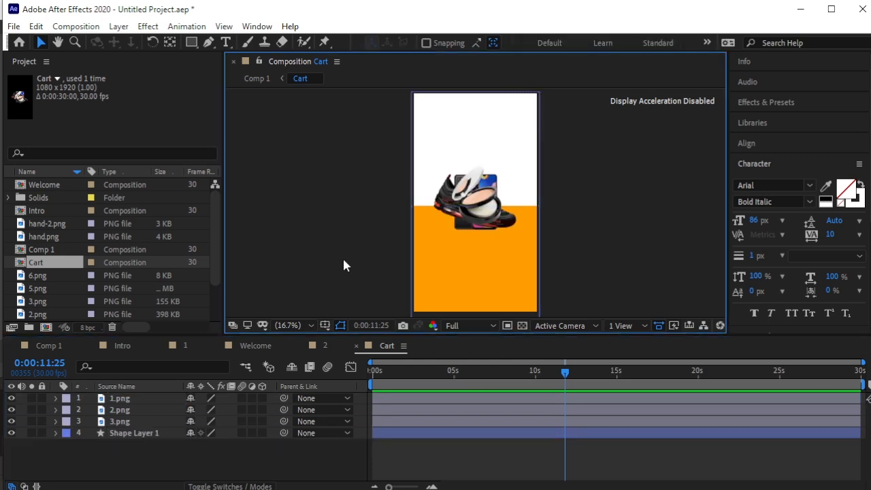
{"action": "left_click", "coordinate": [140, 453]}
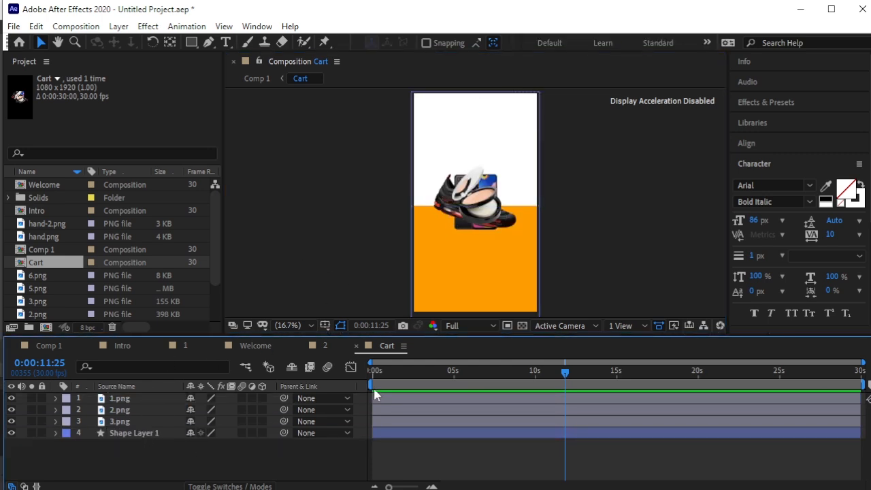
{"action": "left_click", "coordinate": [11, 410]}
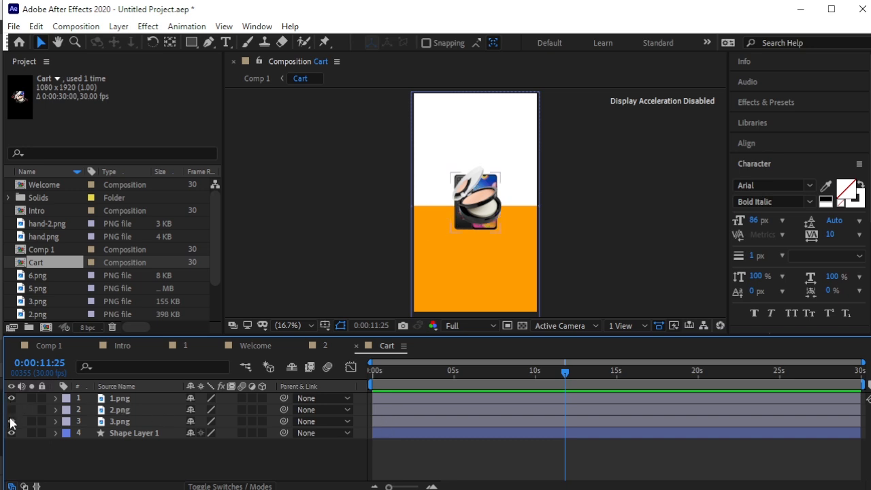
{"action": "left_click", "coordinate": [11, 421]}
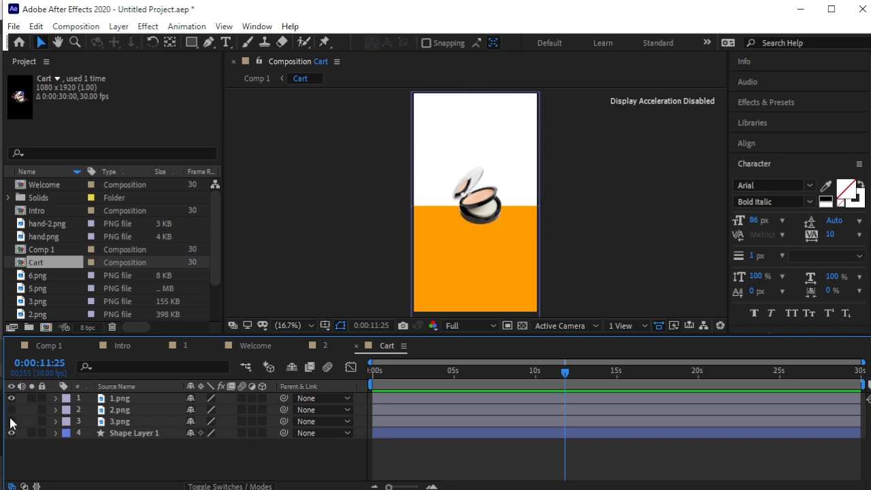
Move the compact 1.png up into the white area and scale it to 131%.
{"action": "left_click", "coordinate": [147, 400]}
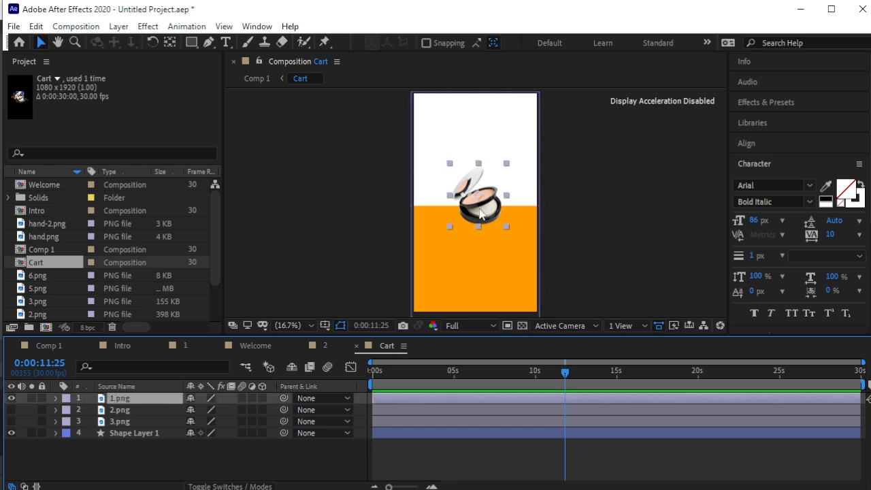
{"action": "left_click_drag", "start_coordinate": [480, 214], "coordinate": [474, 192]}
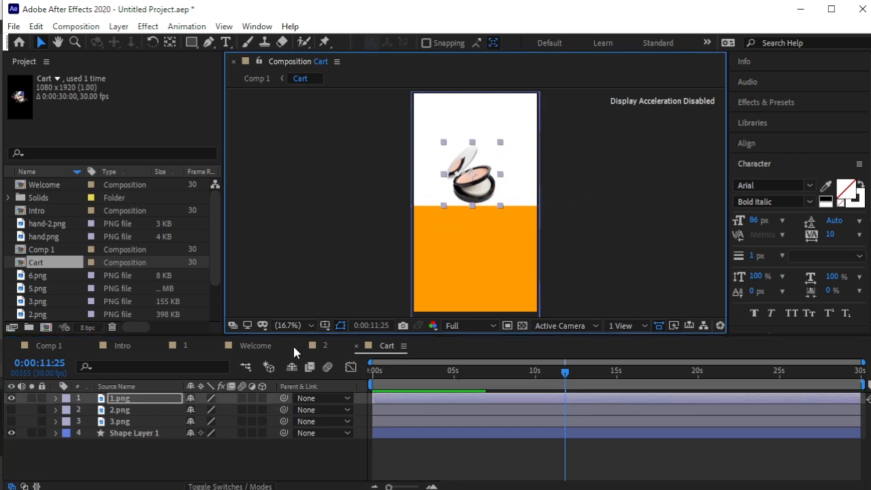
{"action": "key", "text": "s"}
{"action": "left_click_drag", "start_coordinate": [225, 410], "coordinate": [253, 412]}
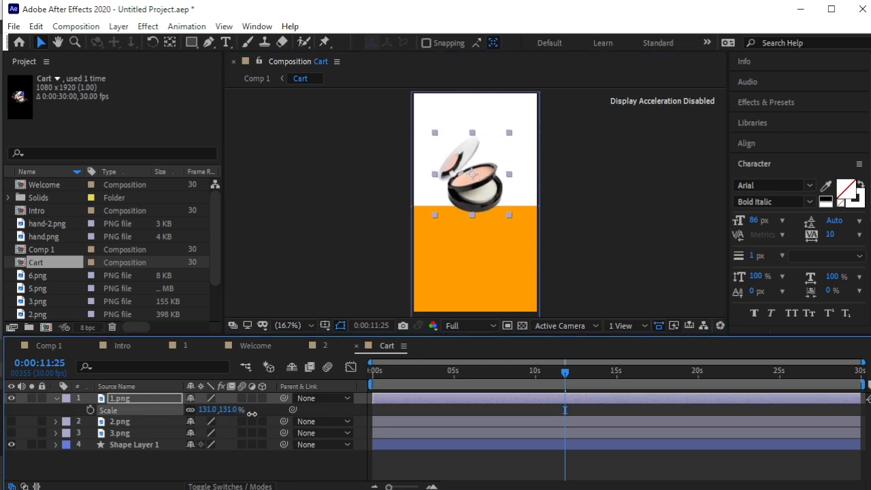
{"action": "left_click", "coordinate": [606, 262]}
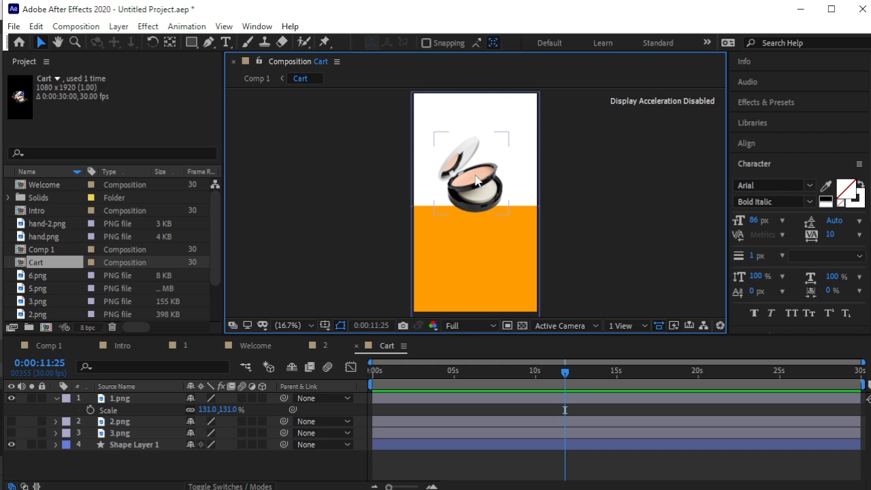
{"action": "left_click", "coordinate": [476, 180]}
{"action": "left_click", "coordinate": [580, 274]}
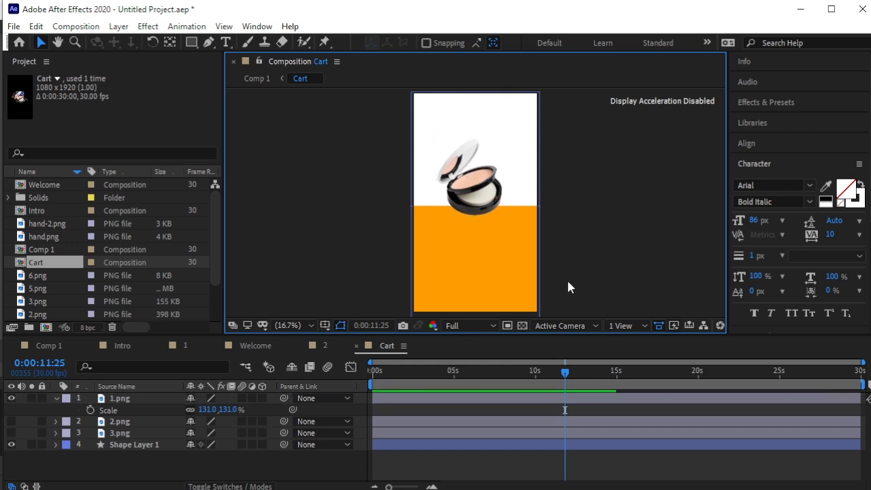
{"action": "left_click", "coordinate": [56, 398]}
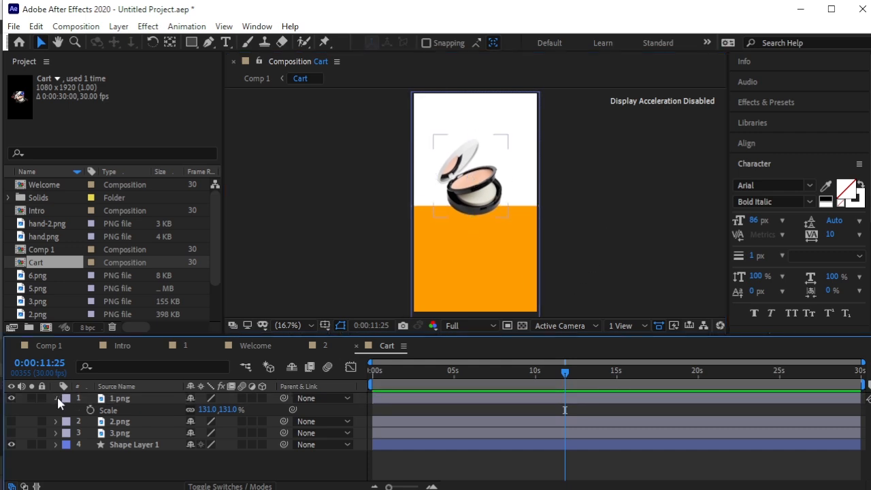
{"action": "scroll", "coordinate": [99, 289], "scroll_direction": "down", "scroll_amount": 3}
Add hand.png to Cart, tilt it, scale it to 51% and rest it at the compact's lower right.
{"action": "scroll", "coordinate": [87, 279], "scroll_direction": "up", "scroll_amount": 3}
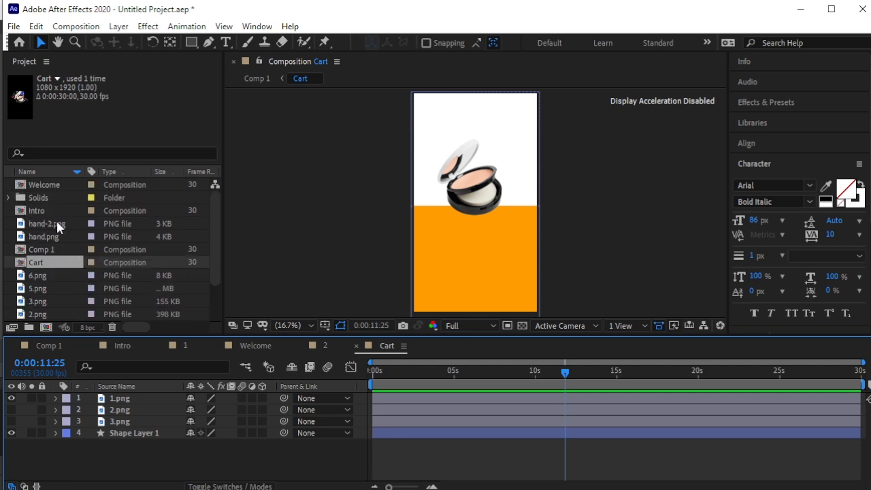
{"action": "left_click_drag", "start_coordinate": [50, 238], "coordinate": [138, 397]}
{"action": "left_click_drag", "start_coordinate": [475, 212], "coordinate": [518, 239]}
{"action": "left_click", "coordinate": [153, 42]}
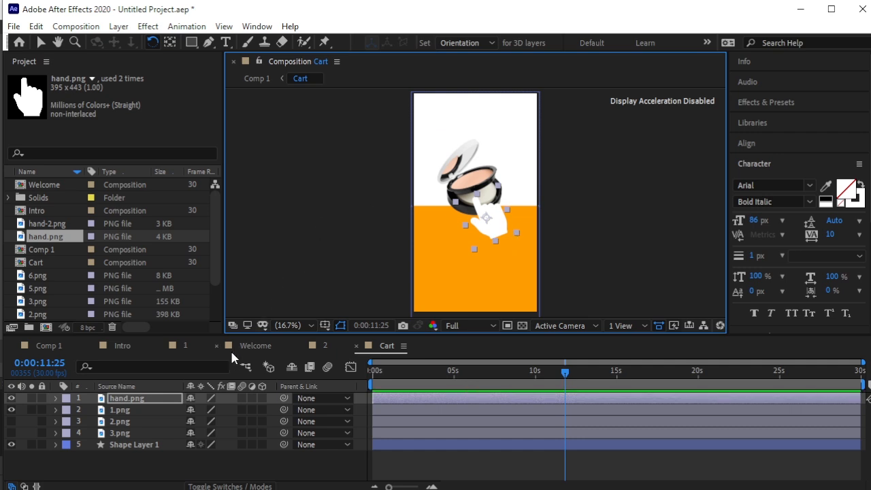
{"action": "key", "text": "s"}
{"action": "left_click_drag", "start_coordinate": [224, 414], "coordinate": [191, 414]}
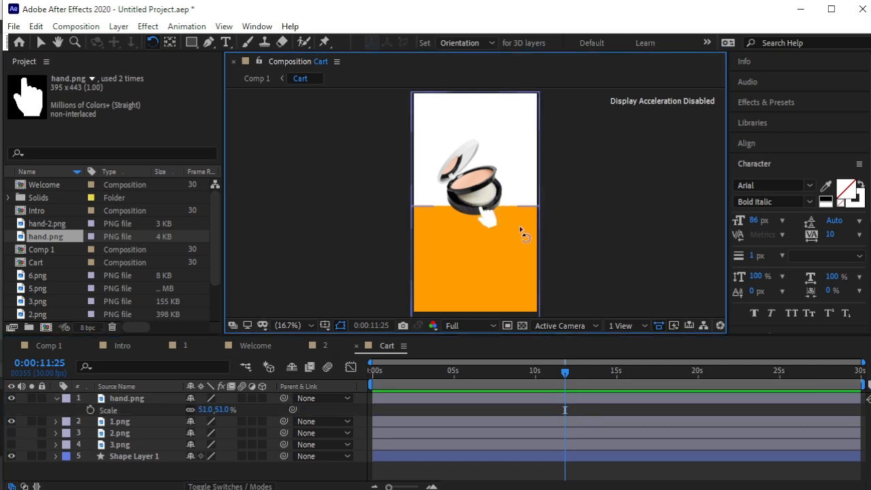
{"action": "key", "text": "v"}
{"action": "left_click_drag", "start_coordinate": [493, 225], "coordinate": [496, 225]}
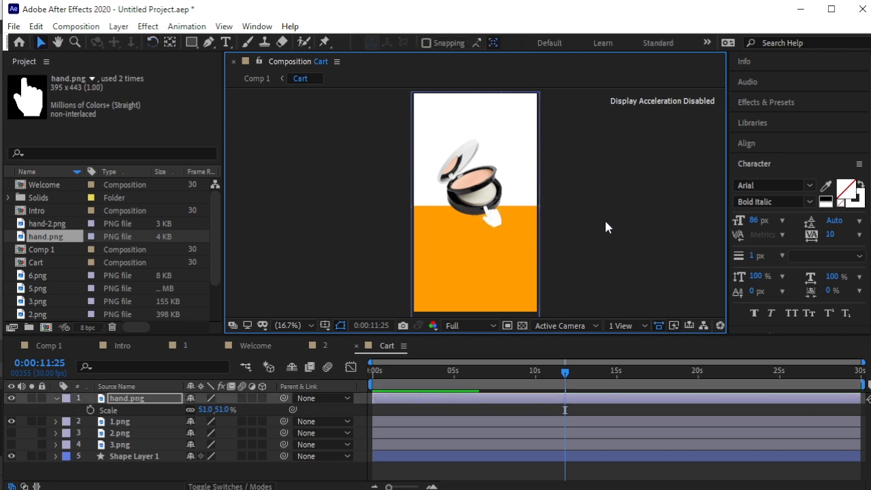
{"action": "left_click", "coordinate": [606, 226]}
{"action": "left_click", "coordinate": [481, 193]}
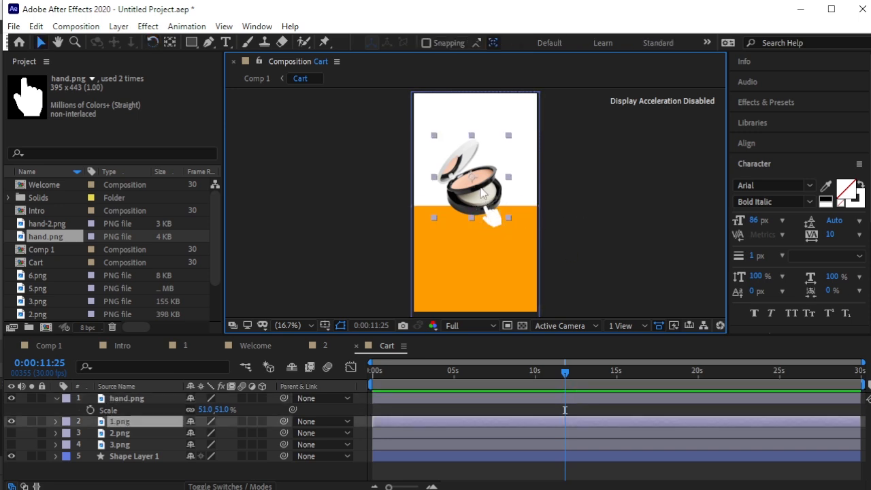
{"action": "left_click", "coordinate": [587, 236]}
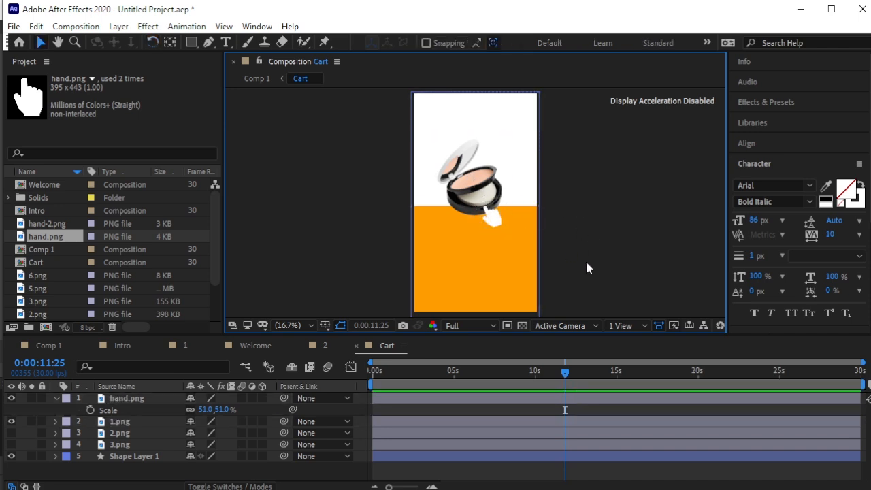
{"action": "left_click", "coordinate": [56, 399]}
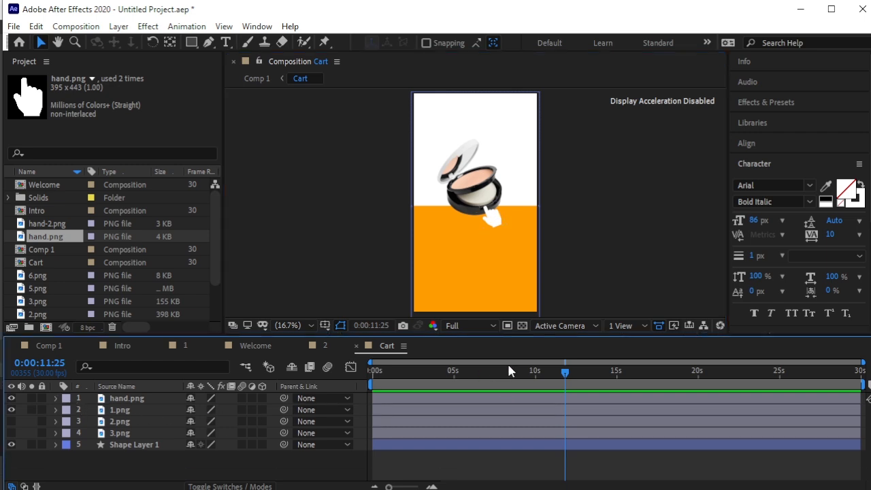
Import the cart.png image into the project.
{"action": "right_click", "coordinate": [10, 271]}
{"action": "mouse_move", "coordinate": [41, 338]}
{"action": "left_click", "coordinate": [211, 338]}
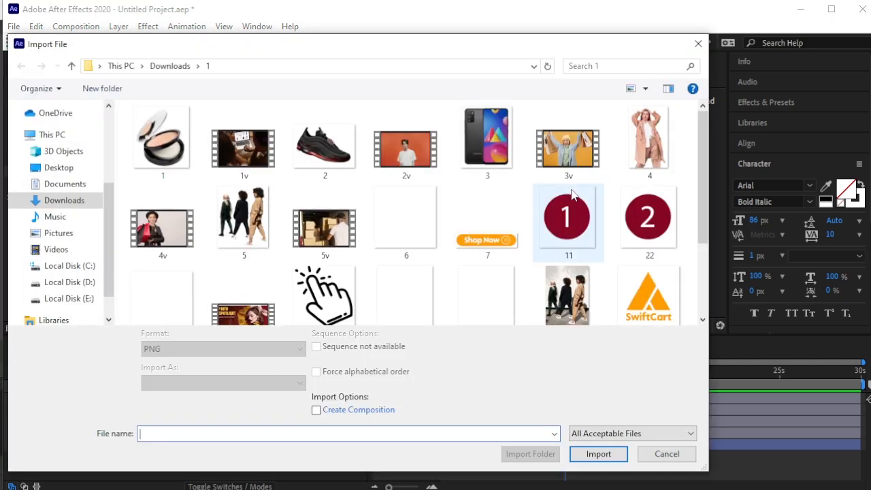
{"action": "scroll", "coordinate": [437, 240], "scroll_direction": "down", "scroll_amount": 3}
{"action": "left_click", "coordinate": [164, 164]}
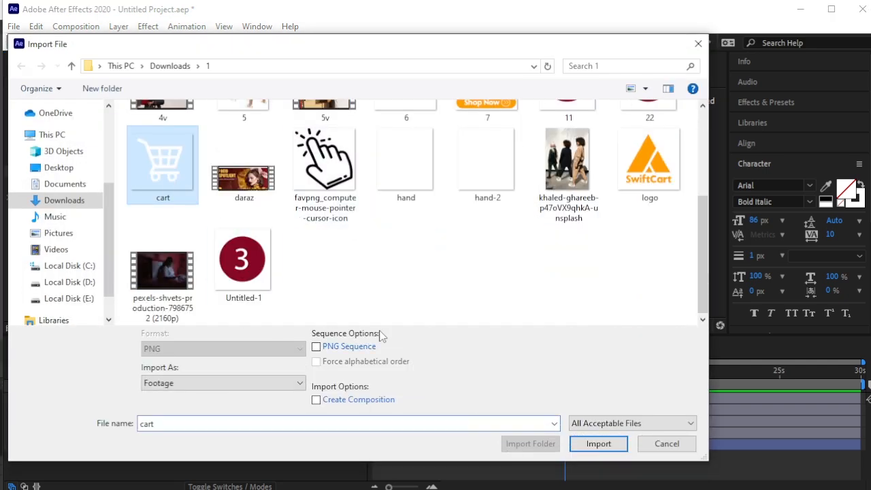
{"action": "left_click", "coordinate": [599, 452]}
Add cart.png to the Cart composition and move it into the orange lower half.
{"action": "left_click_drag", "start_coordinate": [131, 260], "coordinate": [153, 393]}
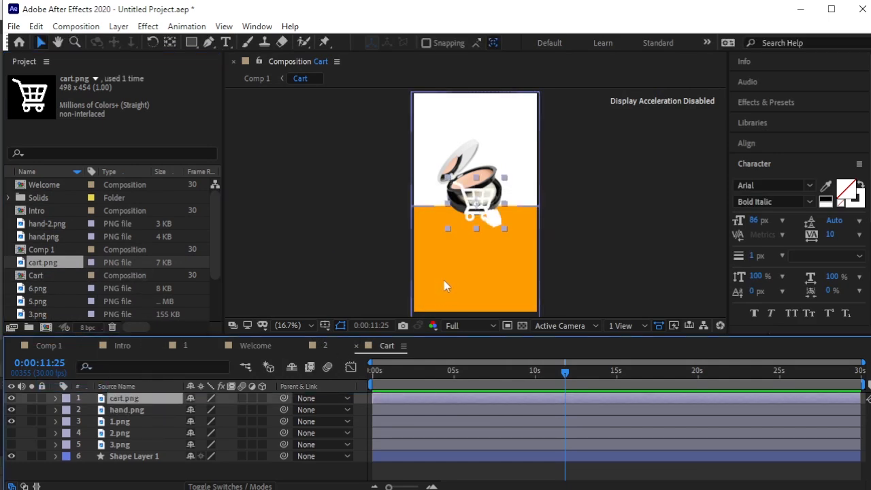
{"action": "left_click", "coordinate": [468, 233]}
{"action": "left_click_drag", "start_coordinate": [468, 233], "coordinate": [469, 275]}
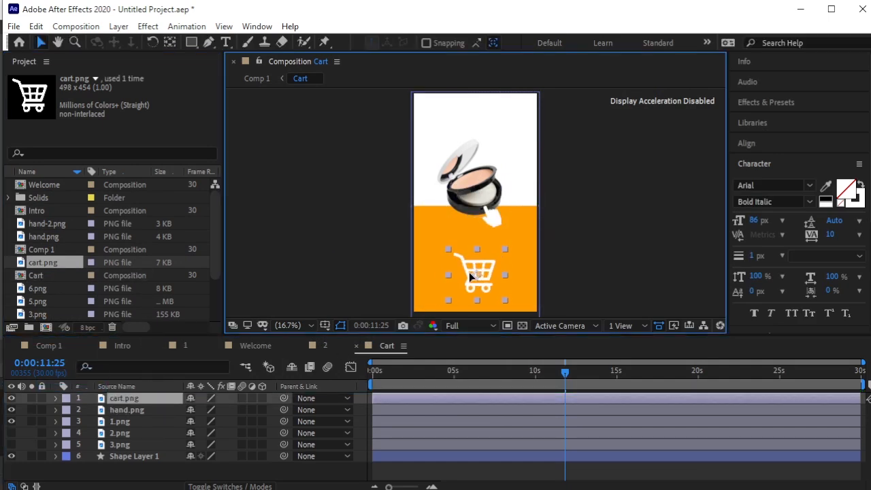
{"action": "left_click", "coordinate": [608, 272]}
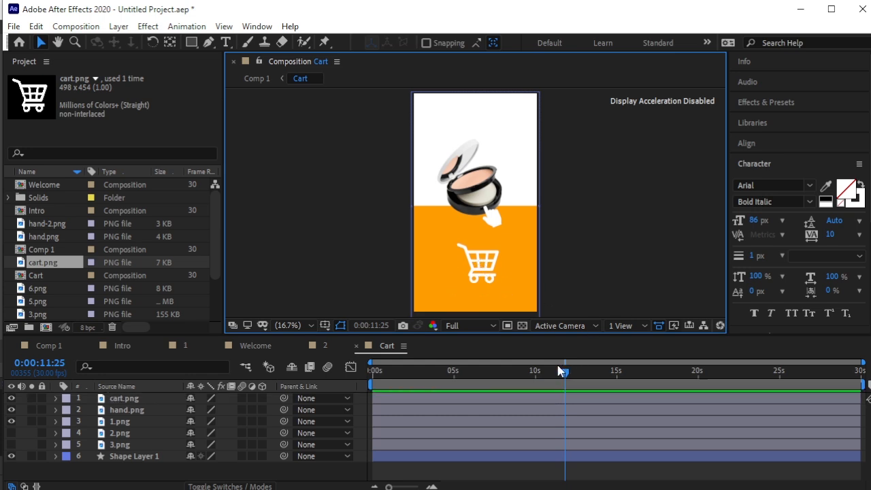
{"action": "left_click_drag", "start_coordinate": [564, 374], "coordinate": [364, 391]}
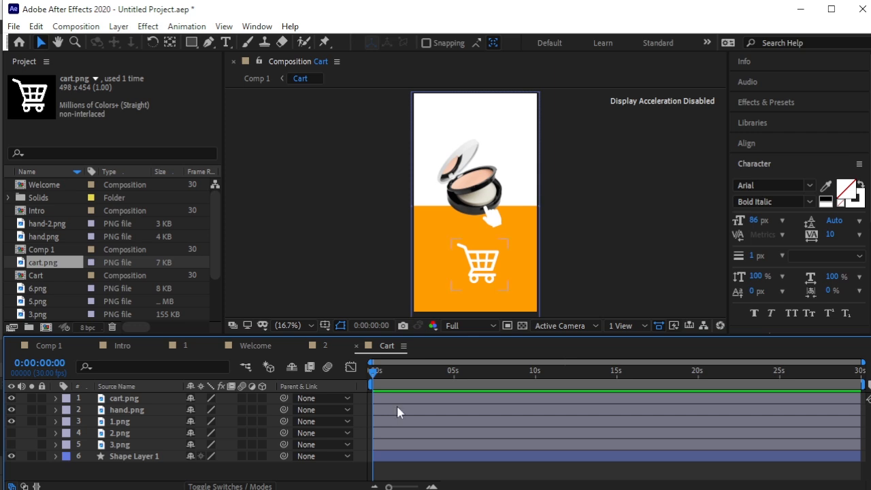
Keyframe the compact's Scale and raise it to 140% at frame 4 between 131% keys.
{"action": "left_click", "coordinate": [122, 421]}
{"action": "key", "text": "s"}
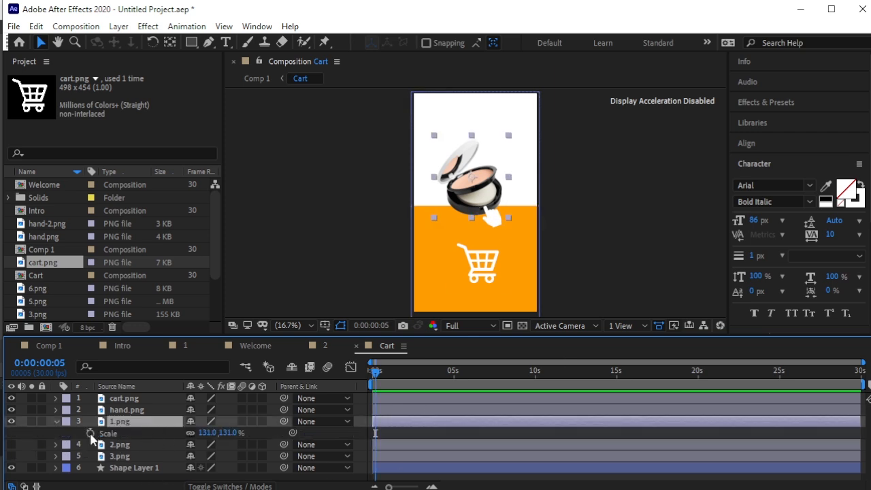
{"action": "left_click", "coordinate": [89, 432]}
{"action": "left_click_drag", "start_coordinate": [375, 373], "coordinate": [382, 374]}
{"action": "left_click_drag", "start_coordinate": [424, 378], "coordinate": [477, 403]}
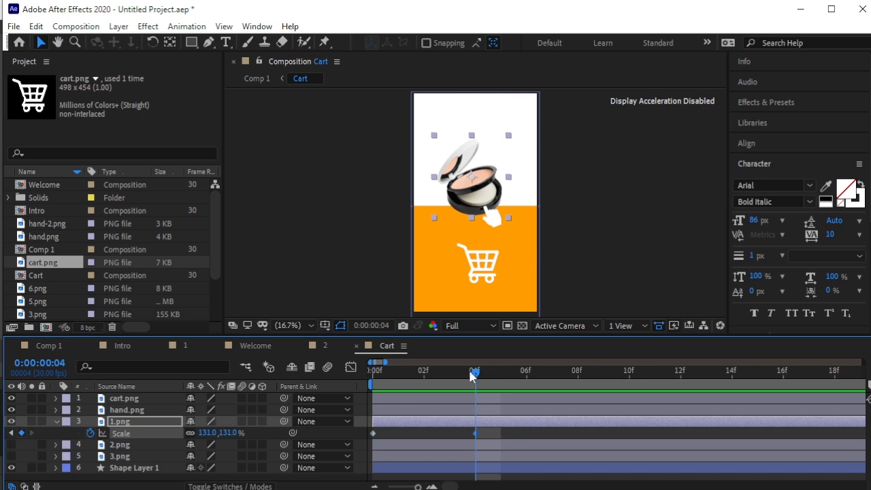
{"action": "left_click_drag", "start_coordinate": [488, 379], "coordinate": [573, 386]}
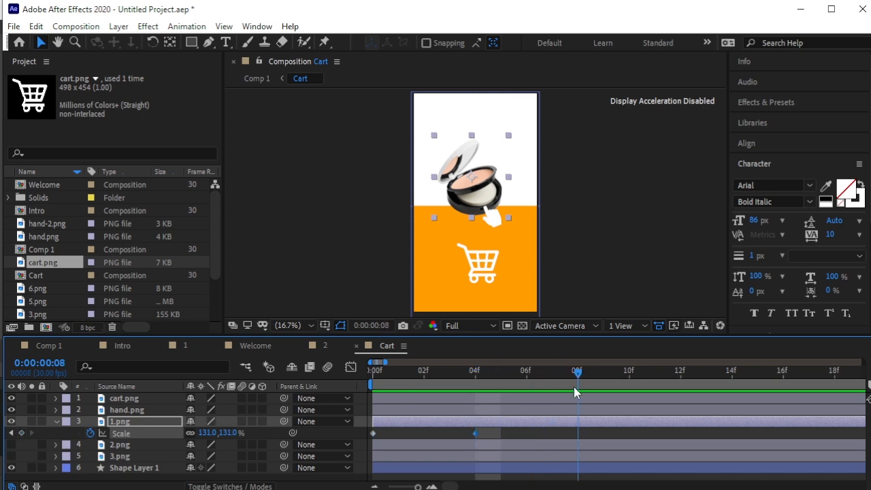
{"action": "left_click", "coordinate": [10, 433]}
{"action": "left_click_drag", "start_coordinate": [233, 432], "coordinate": [239, 433]}
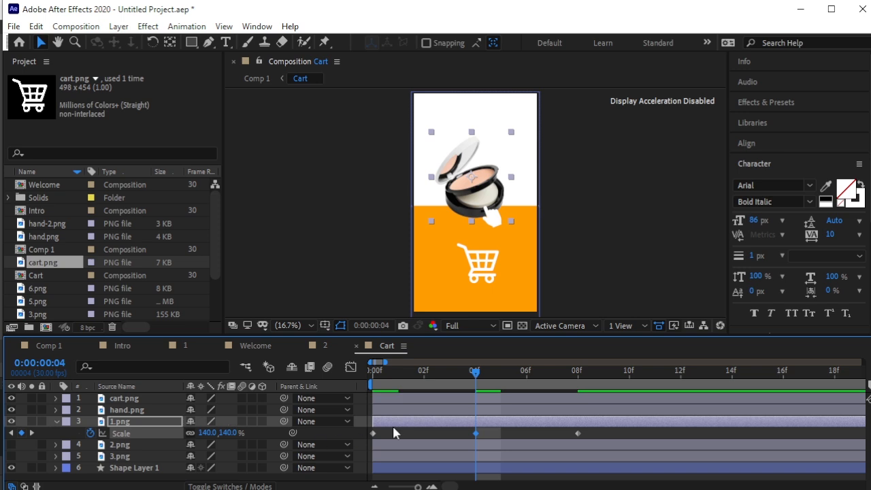
Preview the compact's scale pop from the start of the Cart comp.
{"action": "left_click_drag", "start_coordinate": [475, 371], "coordinate": [363, 382]}
{"action": "key", "text": "space"}
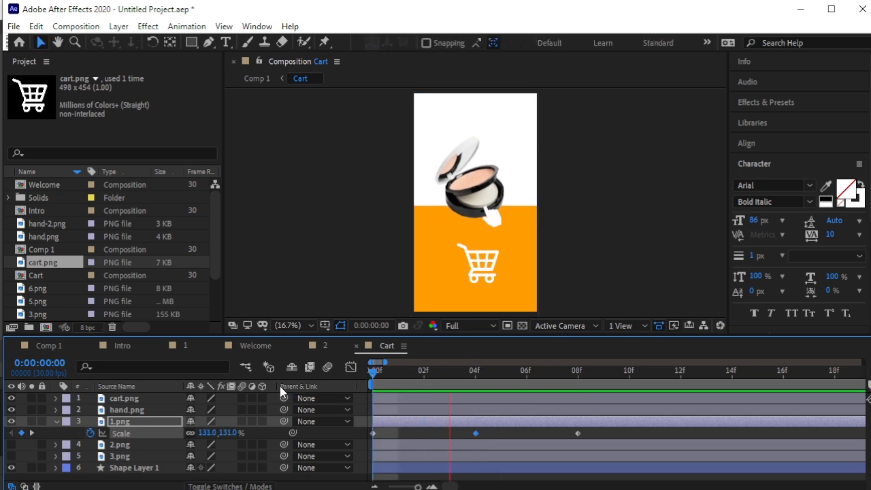
{"action": "key", "text": "space"}
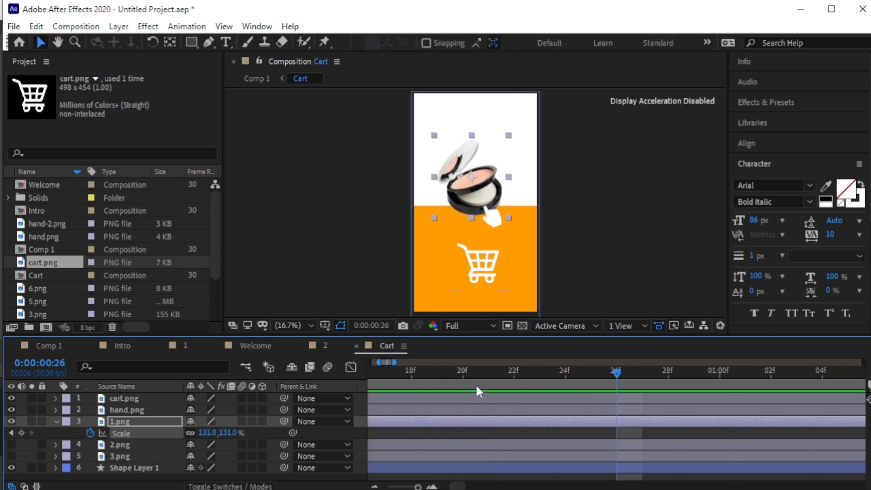
{"action": "key", "text": ";"}
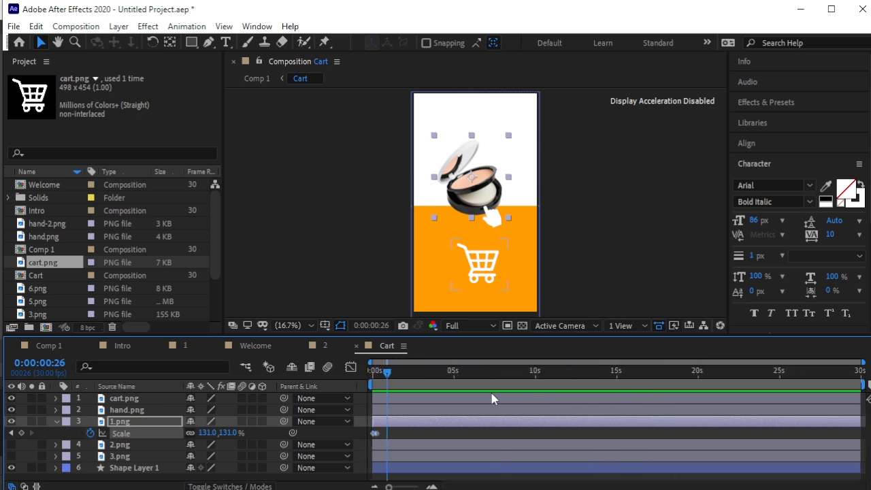
{"action": "left_click_drag", "start_coordinate": [389, 374], "coordinate": [333, 387]}
{"action": "key", "text": "space"}
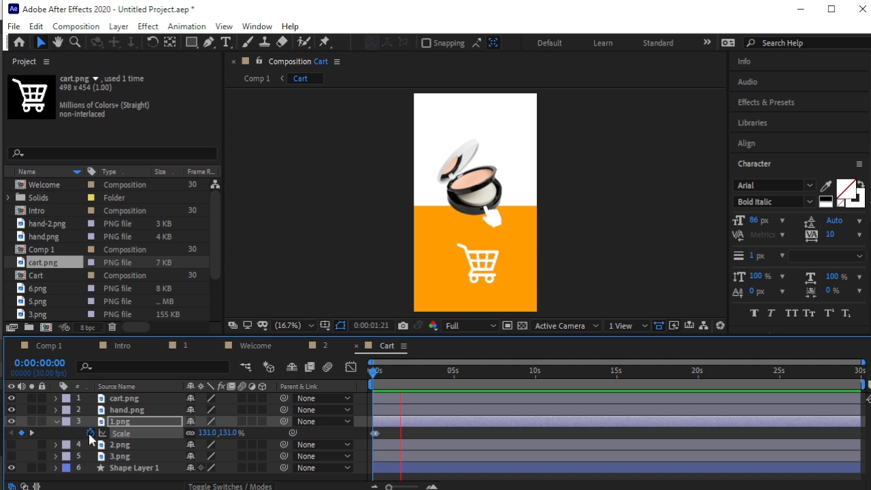
{"action": "left_click_drag", "start_coordinate": [421, 374], "coordinate": [382, 375]}
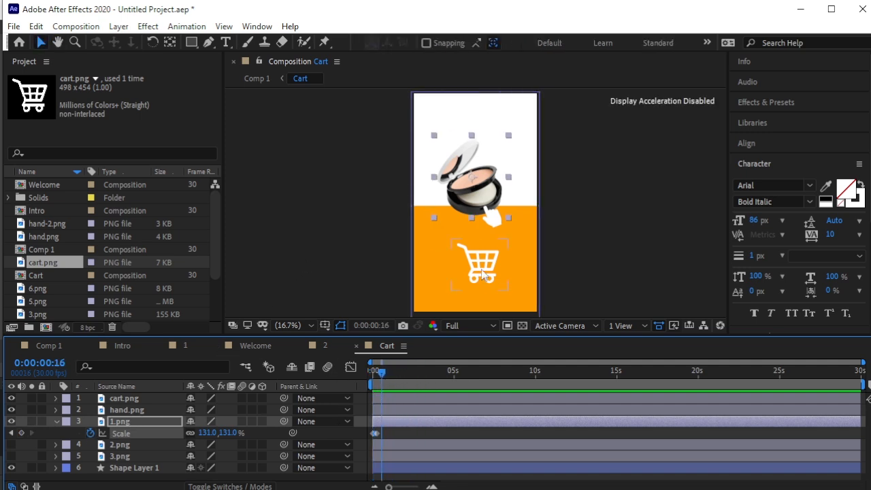
{"action": "left_click", "coordinate": [315, 266]}
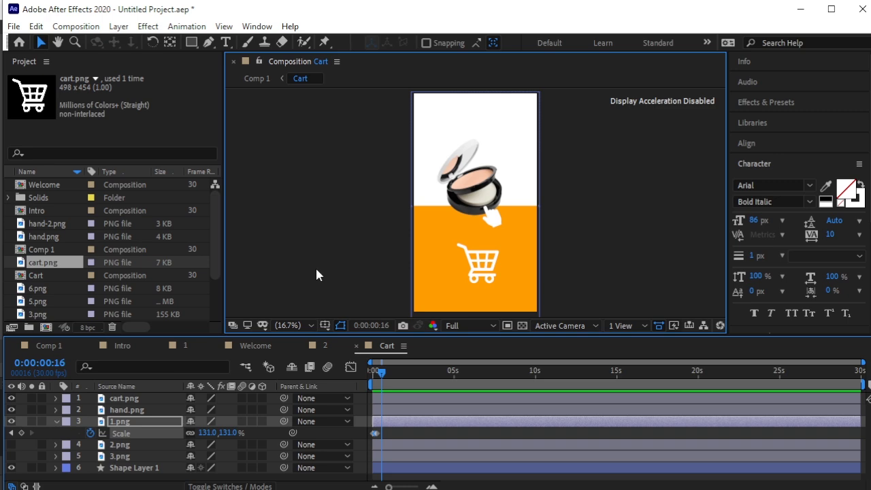
Import 11.png, 22.png and Untitled-1.png into the project.
{"action": "right_click", "coordinate": [8, 284]}
{"action": "mouse_move", "coordinate": [102, 348]}
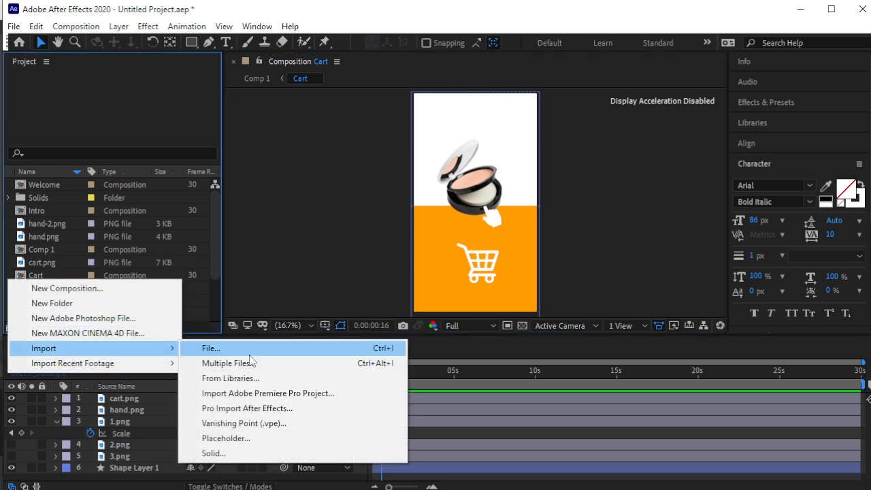
{"action": "left_click", "coordinate": [207, 347]}
{"action": "scroll", "coordinate": [564, 268], "scroll_direction": "down", "scroll_amount": 1}
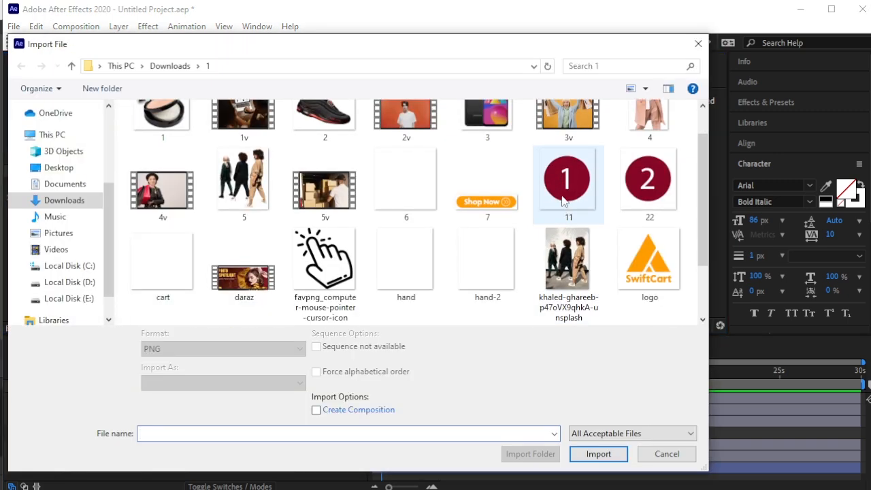
{"action": "left_click", "coordinate": [567, 181]}
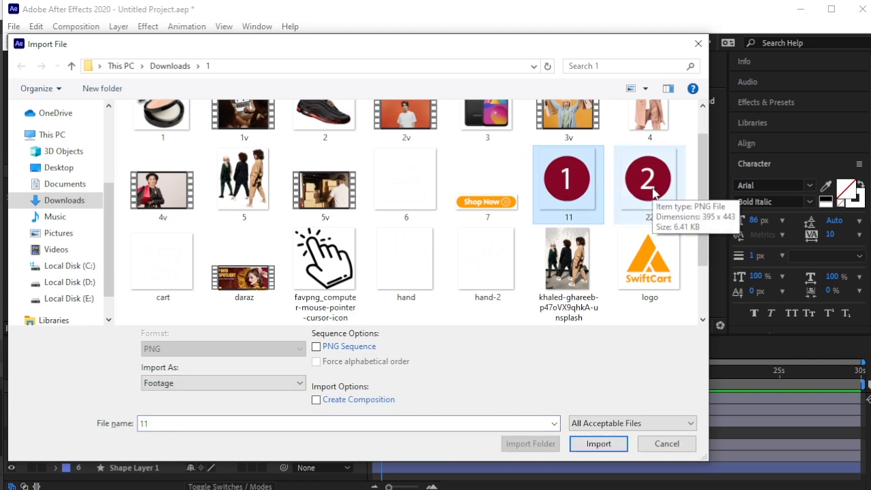
{"action": "left_click", "coordinate": [653, 194]}
{"action": "left_click", "coordinate": [581, 194], "text": "ctrl"}
{"action": "scroll", "coordinate": [443, 236], "scroll_direction": "down", "scroll_amount": 2}
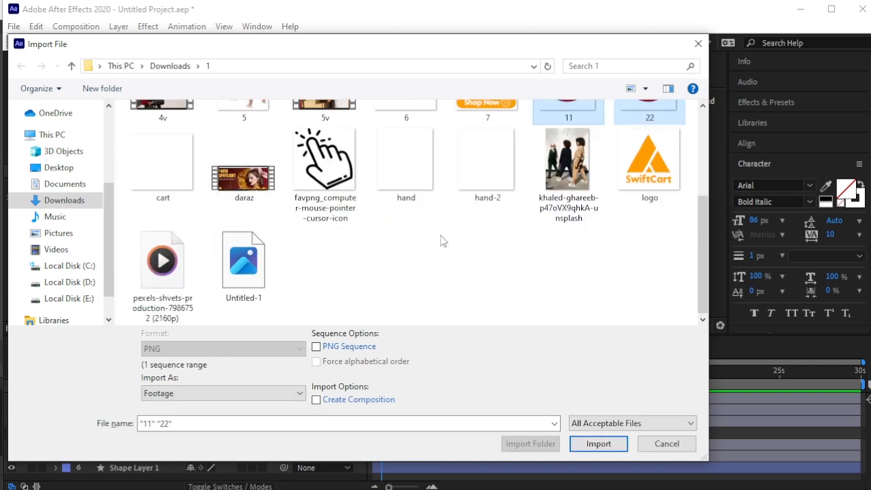
{"action": "left_click", "coordinate": [244, 262], "text": "ctrl"}
{"action": "left_click", "coordinate": [598, 442]}
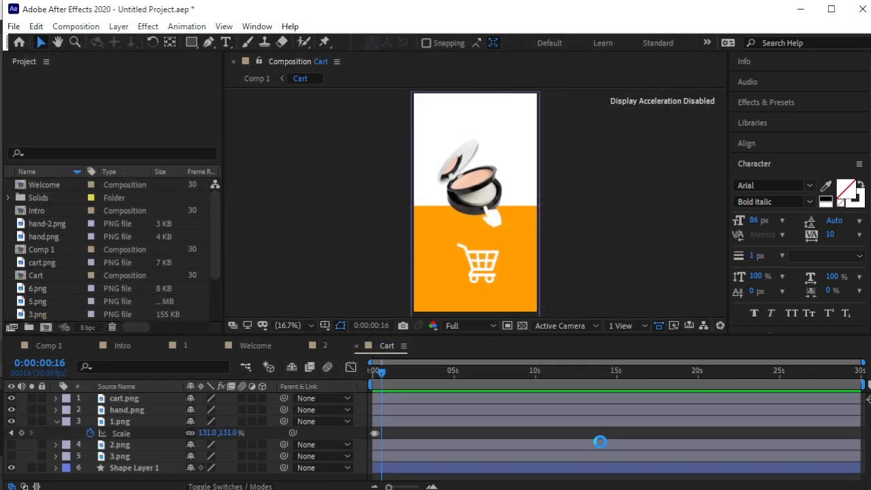
Add the three images to Cart and hide the 22.png and Untitled-1.png layers.
{"action": "left_click_drag", "start_coordinate": [57, 211], "coordinate": [144, 399]}
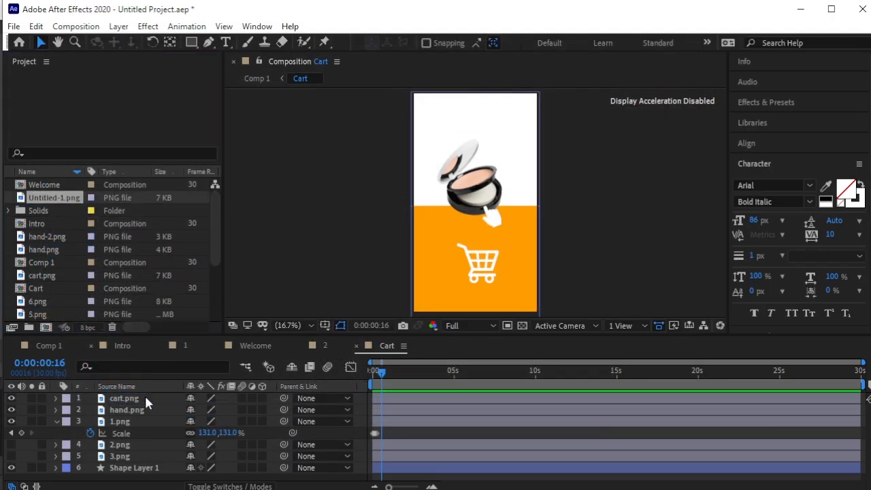
{"action": "left_click", "coordinate": [282, 275]}
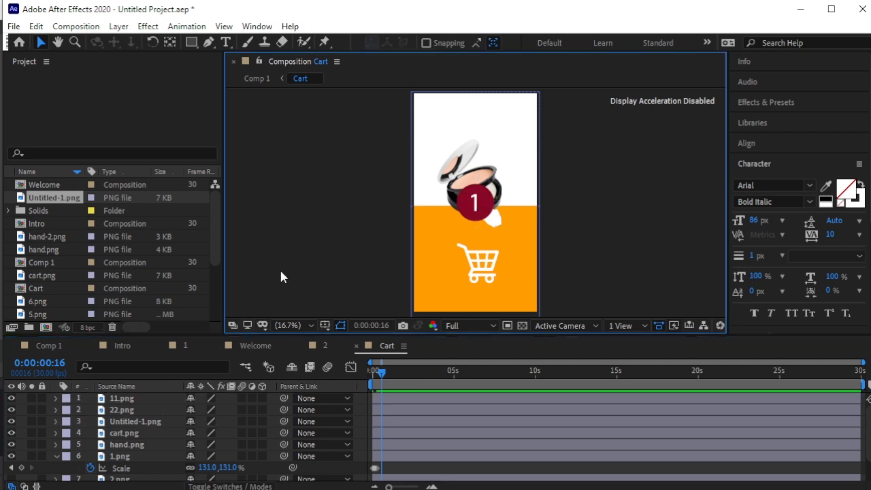
{"action": "left_click", "coordinate": [102, 401]}
{"action": "left_click_drag", "start_coordinate": [12, 410], "coordinate": [9, 420]}
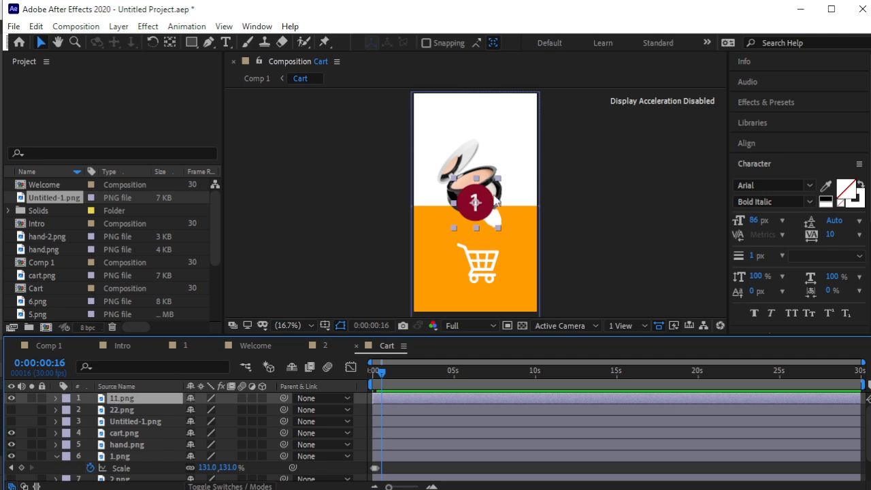
Place the red '1' badge on the cart icon's top-right corner at 45% scale.
{"action": "left_click_drag", "start_coordinate": [485, 206], "coordinate": [511, 257]}
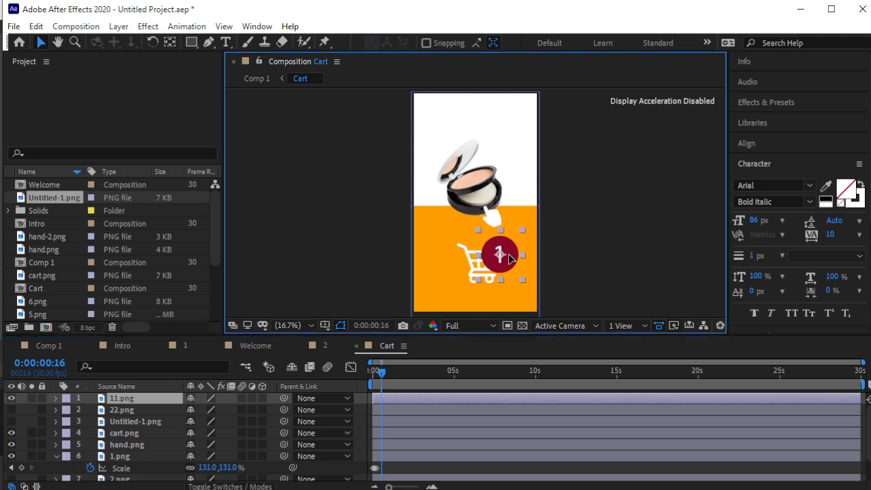
{"action": "key", "text": "s"}
{"action": "left_click_drag", "start_coordinate": [230, 410], "coordinate": [196, 412]}
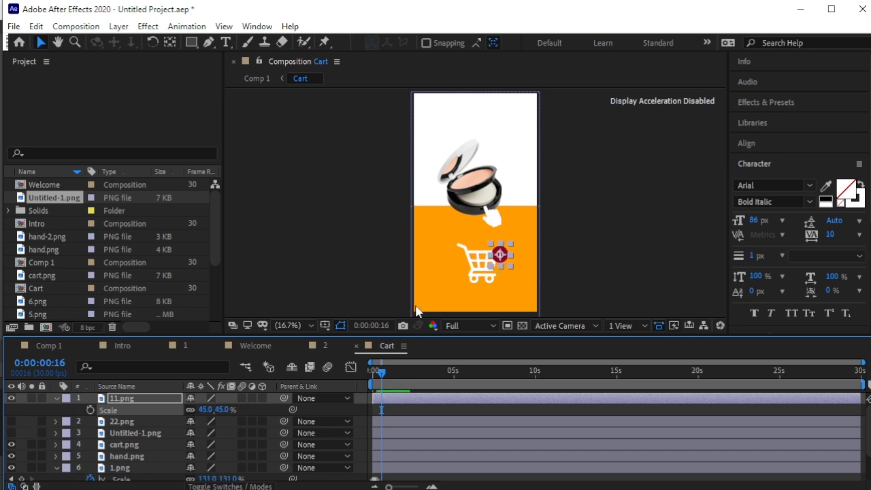
{"action": "scroll", "coordinate": [502, 292], "scroll_direction": "up", "scroll_amount": 2}
{"action": "key", "text": "space"}
{"action": "left_click_drag", "start_coordinate": [544, 265], "coordinate": [520, 204]}
{"action": "mouse_move", "coordinate": [488, 252]}
{"action": "left_mouse_down"}
{"action": "mouse_move", "coordinate": [437, 250]}
{"action": "mouse_move", "coordinate": [441, 263]}
{"action": "mouse_move", "coordinate": [494, 251]}
{"action": "mouse_move", "coordinate": [485, 251]}
{"action": "left_mouse_up"}
{"action": "left_click", "coordinate": [628, 249]}
Return to frame 0 and preview the animation with the new badge.
{"action": "scroll", "coordinate": [513, 276], "scroll_direction": "down", "scroll_amount": 2}
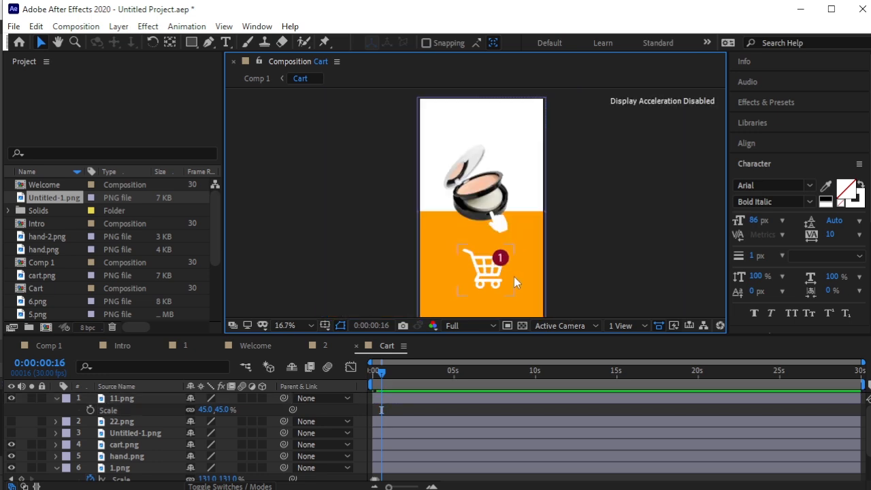
{"action": "left_click", "coordinate": [334, 377]}
{"action": "left_click", "coordinate": [373, 372]}
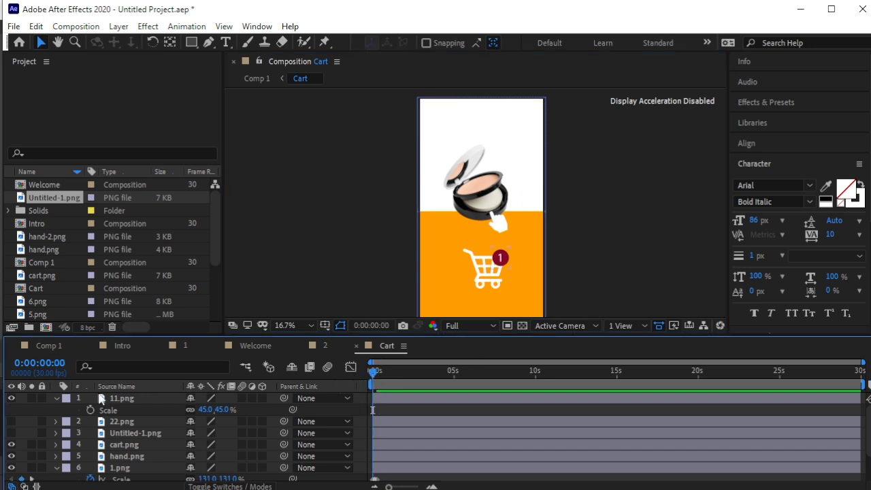
{"action": "left_click", "coordinate": [56, 398]}
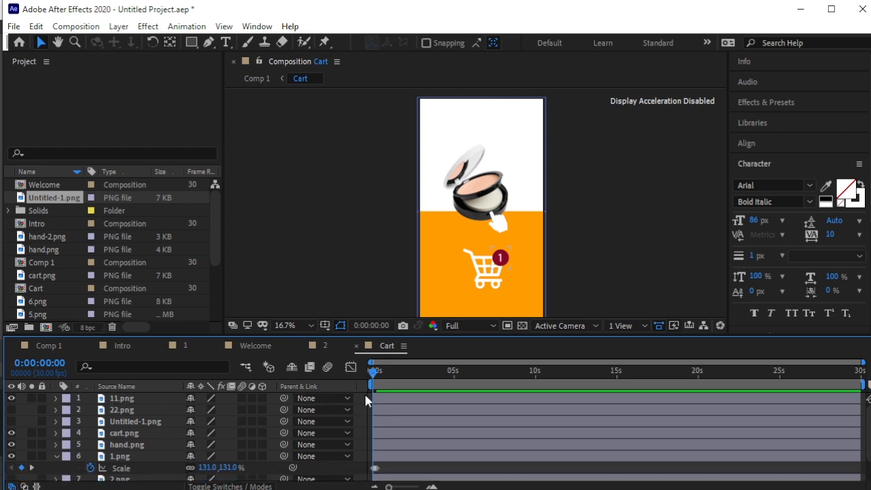
{"action": "key", "text": "space"}
{"action": "key", "text": "space"}
Shift the 11.png badge layer later in time, previewing when it appears.
{"action": "left_click", "coordinate": [136, 400]}
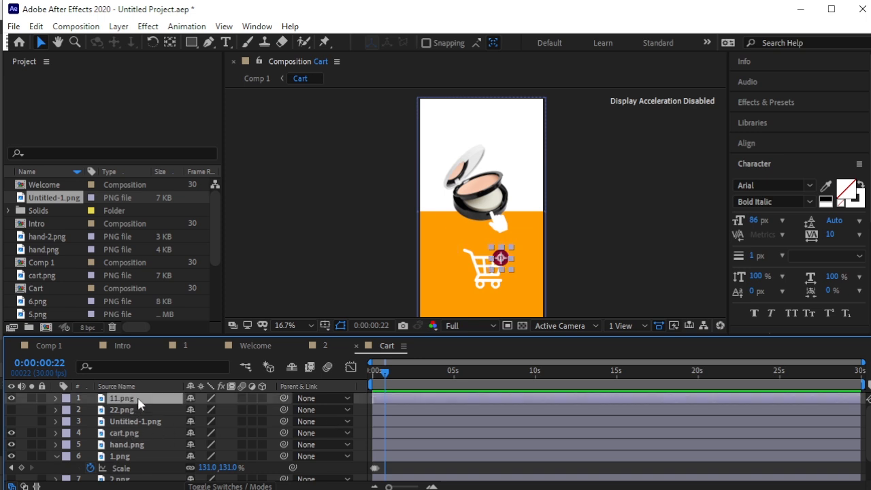
{"action": "left_click_drag", "start_coordinate": [372, 399], "coordinate": [374, 379]}
{"action": "key", "text": "space"}
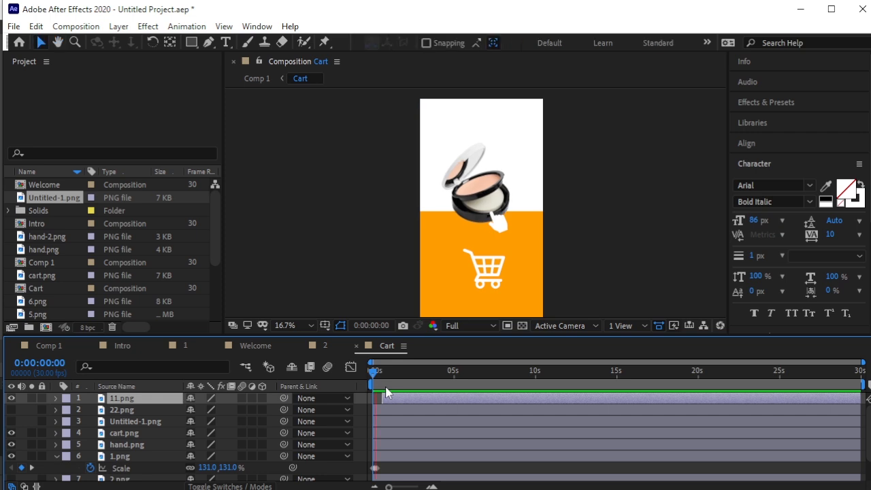
{"action": "key", "text": "space"}
{"action": "mouse_move", "coordinate": [382, 398]}
{"action": "left_mouse_down"}
{"action": "mouse_move", "coordinate": [381, 379]}
{"action": "mouse_move", "coordinate": [370, 385]}
{"action": "mouse_move", "coordinate": [385, 389]}
{"action": "left_mouse_up"}
End the 1.png compact layer at frame 23 and start the now-visible 2.png shoe layer there.
{"action": "left_click", "coordinate": [413, 455]}
{"action": "key", "text": "alt+bracketright"}
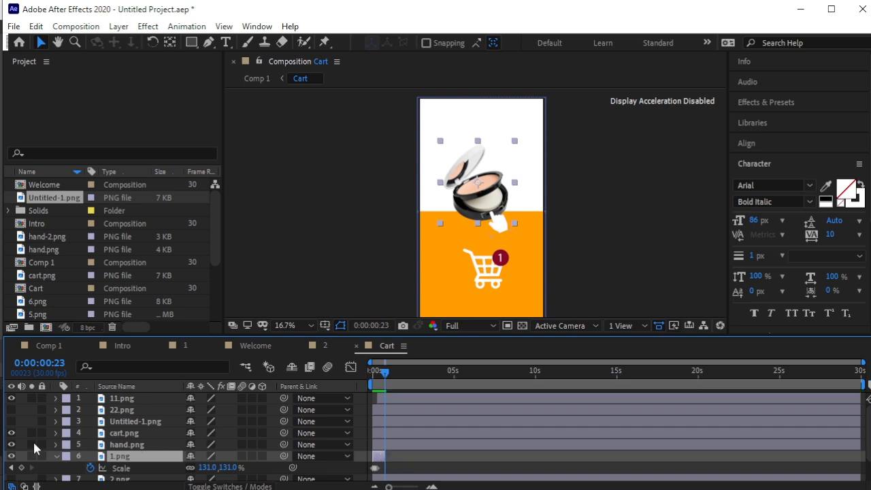
{"action": "scroll", "coordinate": [68, 452], "scroll_direction": "down", "scroll_amount": 2}
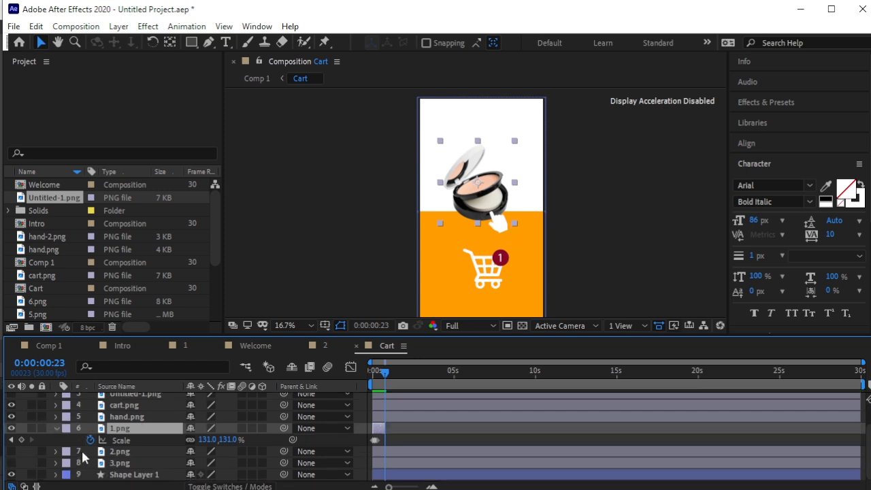
{"action": "left_click", "coordinate": [11, 451]}
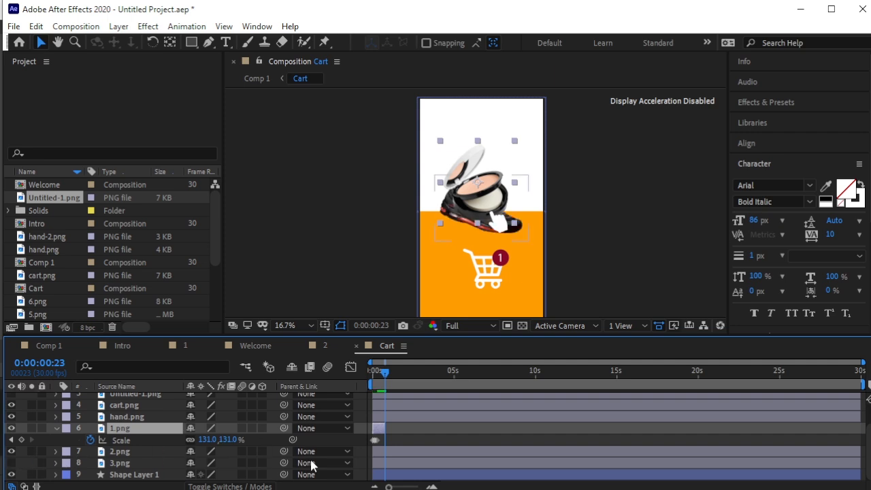
{"action": "left_click", "coordinate": [387, 451]}
{"action": "key", "text": "alt+bracketleft"}
Review the cut around frame 24, then nudge the 2.png shoe slightly higher in the viewer.
{"action": "left_click_drag", "start_coordinate": [382, 377], "coordinate": [379, 374]}
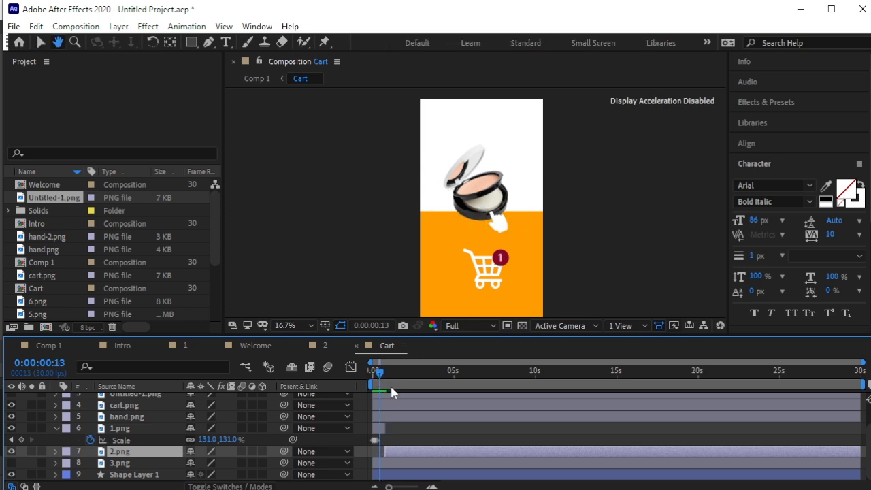
{"action": "key", "text": "space"}
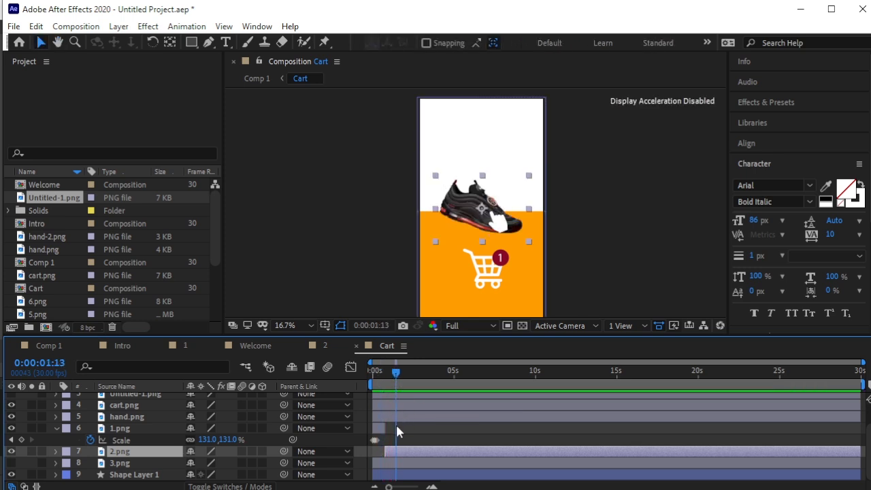
{"action": "key", "text": "equal"}
{"action": "key", "text": "equal"}
{"action": "left_click_drag", "start_coordinate": [393, 378], "coordinate": [432, 402]}
{"action": "key", "text": "equal"}
{"action": "key", "text": "equal"}
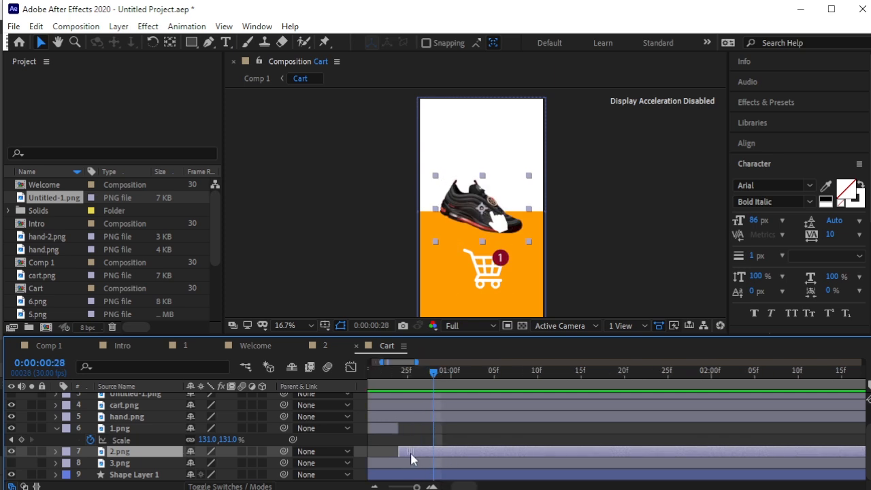
{"action": "key", "text": "equal"}
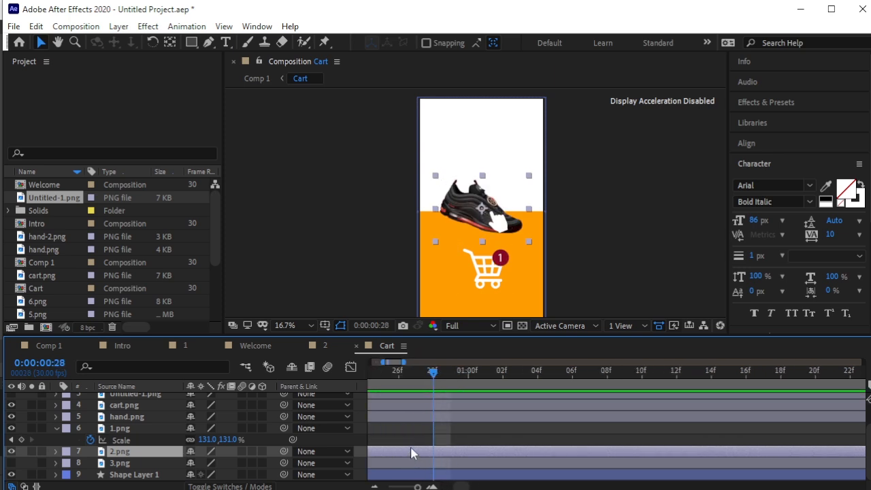
{"action": "left_click_drag", "start_coordinate": [436, 375], "coordinate": [582, 431]}
{"action": "key", "text": "equal"}
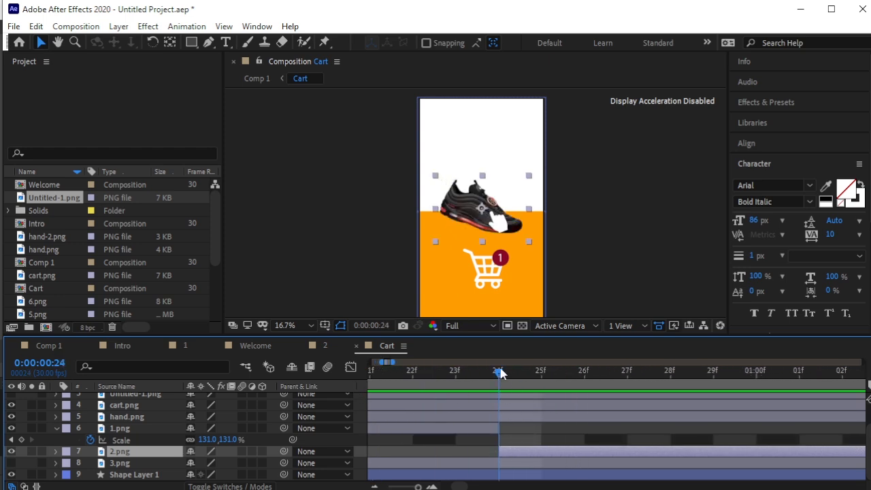
{"action": "key", "text": "minus"}
{"action": "key", "text": "minus"}
{"action": "key", "text": "minus"}
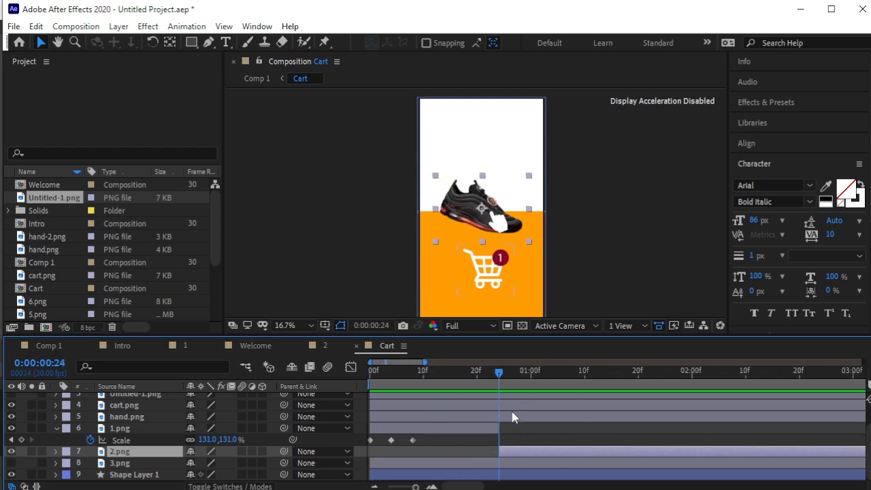
{"action": "left_click_drag", "start_coordinate": [506, 388], "coordinate": [476, 371]}
{"action": "key", "text": "space"}
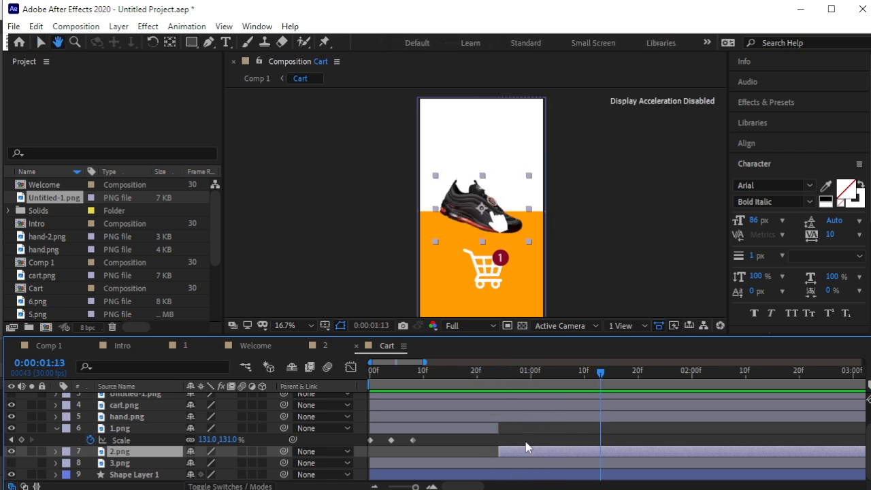
{"action": "left_click", "coordinate": [479, 204]}
{"action": "left_click_drag", "start_coordinate": [479, 204], "coordinate": [480, 189]}
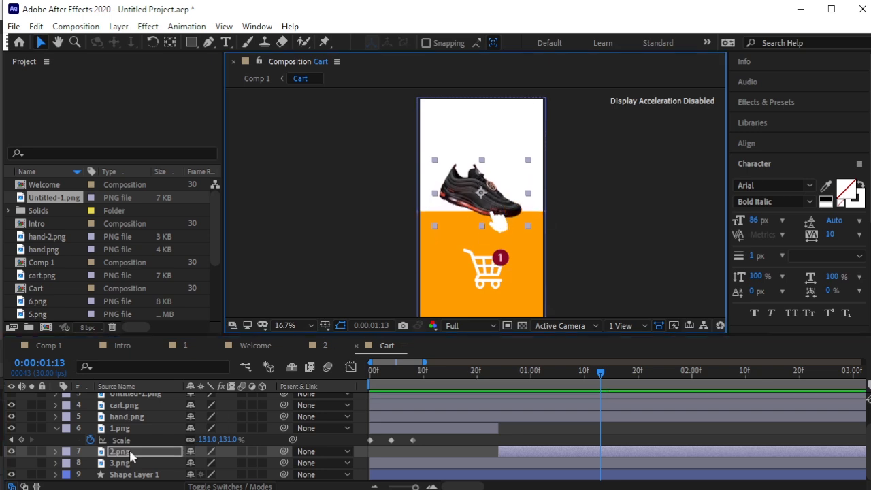
Enlarge the 2.png shoe to about 107% scale and move to 0:00:01:10.
{"action": "key", "text": "s"}
{"action": "left_click_drag", "start_coordinate": [228, 462], "coordinate": [239, 463]}
{"action": "left_click", "coordinate": [610, 236]}
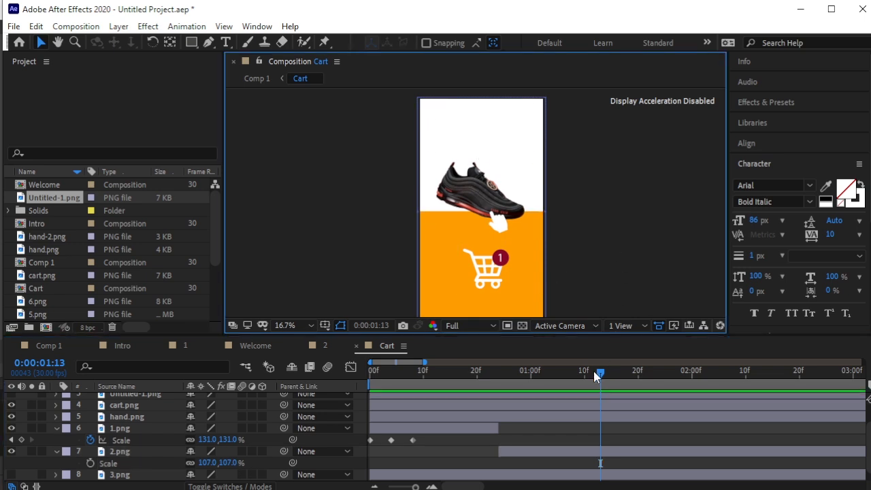
{"action": "left_click_drag", "start_coordinate": [602, 372], "coordinate": [454, 397]}
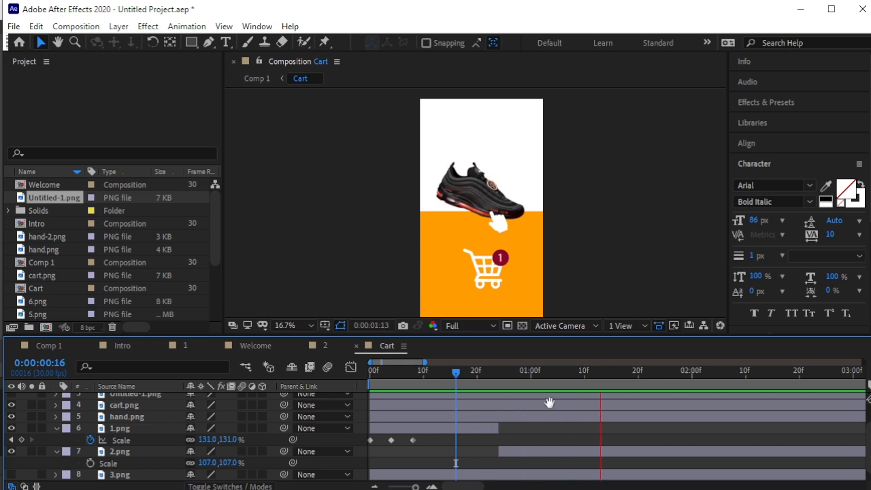
{"action": "left_click", "coordinate": [615, 374]}
{"action": "left_click_drag", "start_coordinate": [602, 373], "coordinate": [585, 376]}
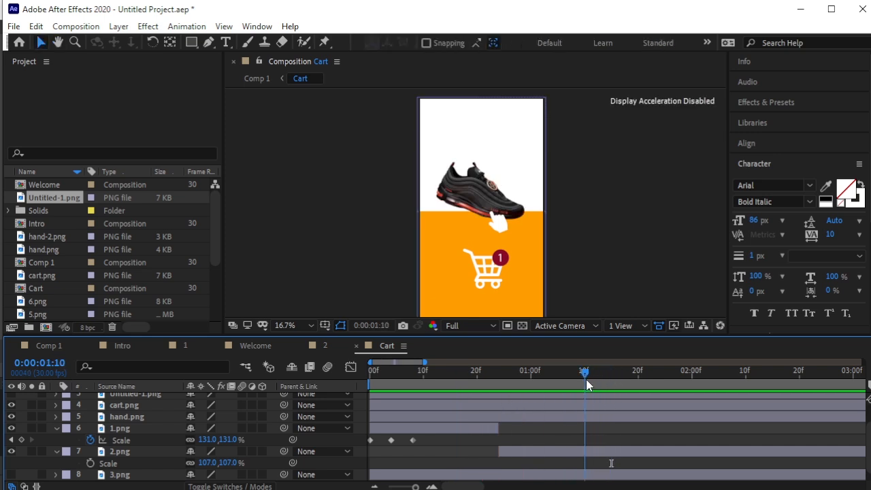
Keyframe the shoe's Scale at 1:10, 1:12 and 1:14, raising the 1:12 key to 114%.
{"action": "left_click", "coordinate": [127, 453]}
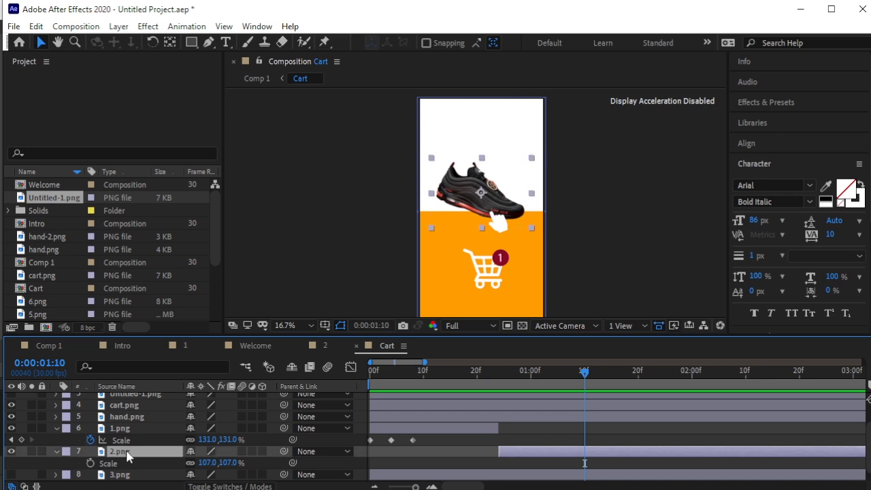
{"action": "left_click", "coordinate": [93, 462]}
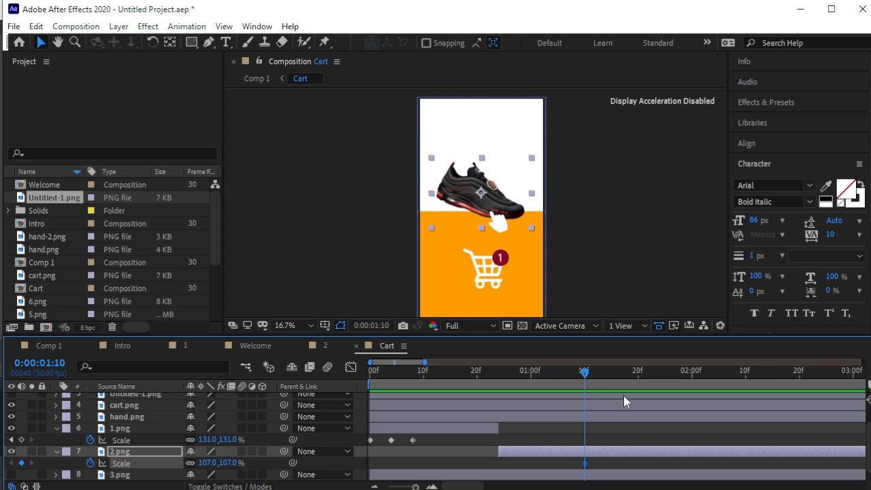
{"action": "key", "text": "equal"}
{"action": "key", "text": "equal"}
{"action": "key", "text": "equal"}
{"action": "key", "text": "equal"}
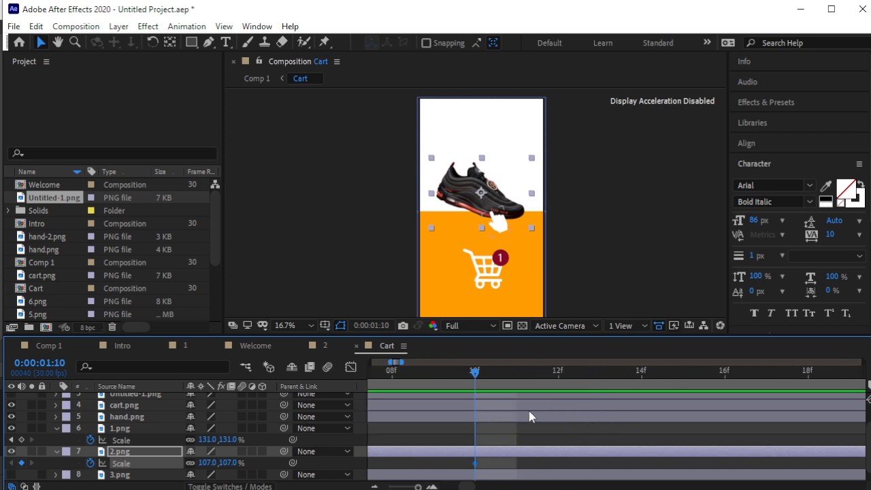
{"action": "key", "text": "equal"}
{"action": "left_click_drag", "start_coordinate": [433, 376], "coordinate": [540, 395]}
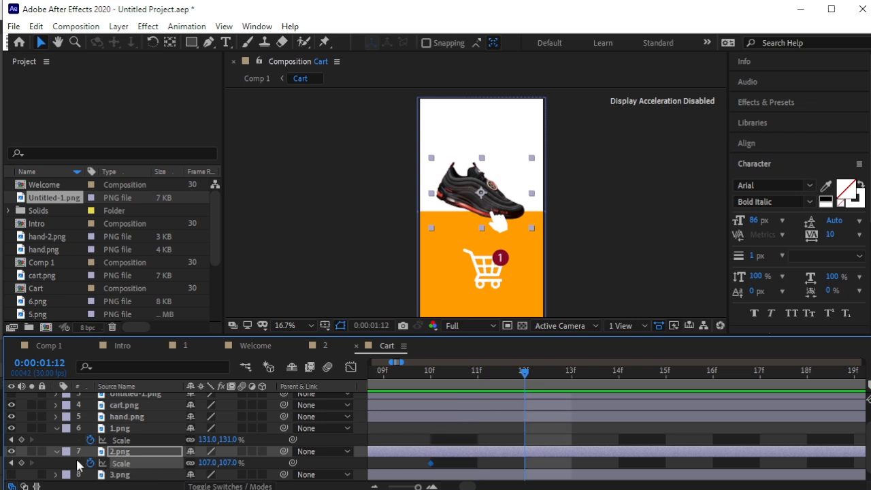
{"action": "left_click", "coordinate": [21, 462]}
{"action": "left_click_drag", "start_coordinate": [527, 373], "coordinate": [620, 382]}
{"action": "left_click", "coordinate": [22, 463]}
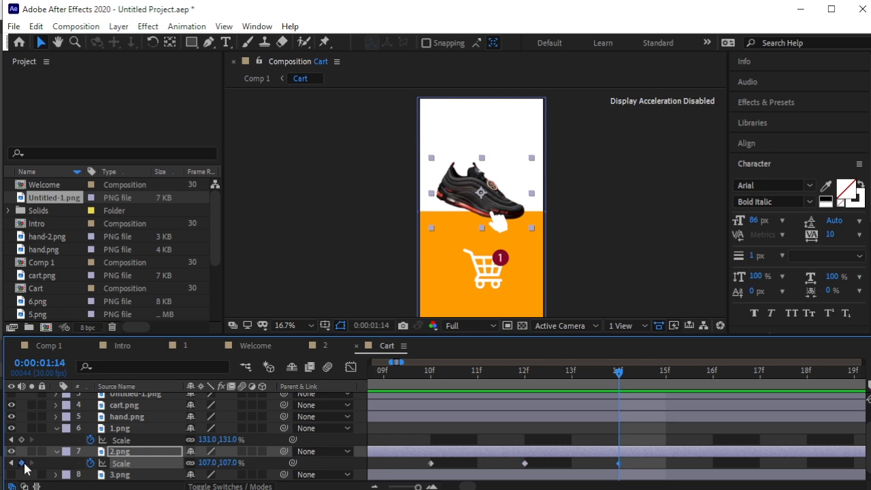
{"action": "left_click", "coordinate": [11, 462]}
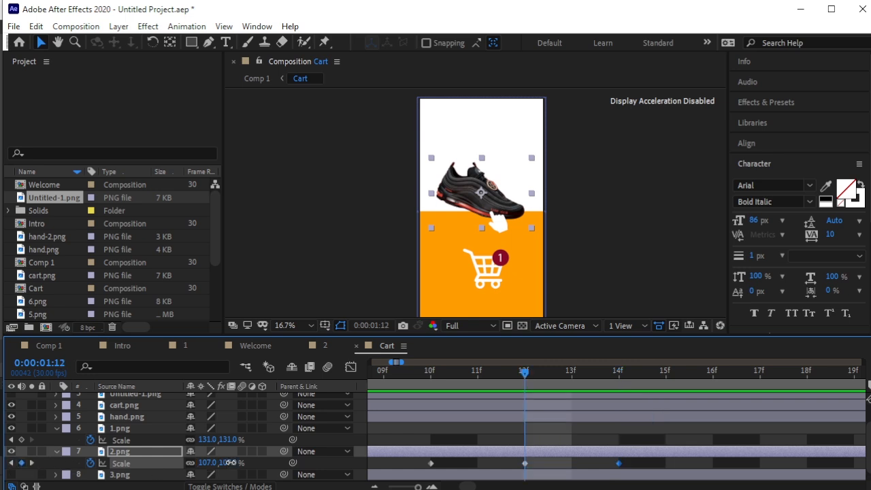
{"action": "left_click_drag", "start_coordinate": [230, 461], "coordinate": [234, 462]}
{"action": "left_click_drag", "start_coordinate": [523, 376], "coordinate": [524, 408]}
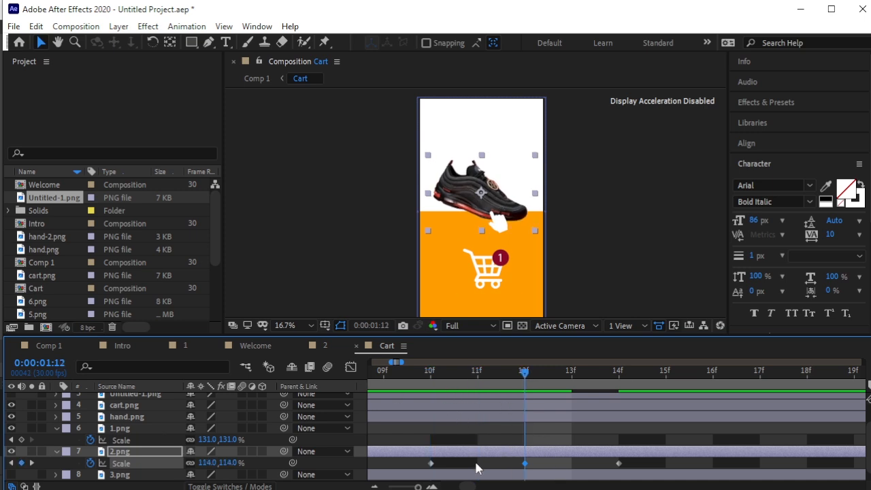
{"action": "scroll", "coordinate": [122, 422], "scroll_direction": "up", "scroll_amount": 2}
Show the red 2 badge 22.png, start hand.png at the current frame, and move the badge onto the cart.
{"action": "left_click", "coordinate": [120, 410]}
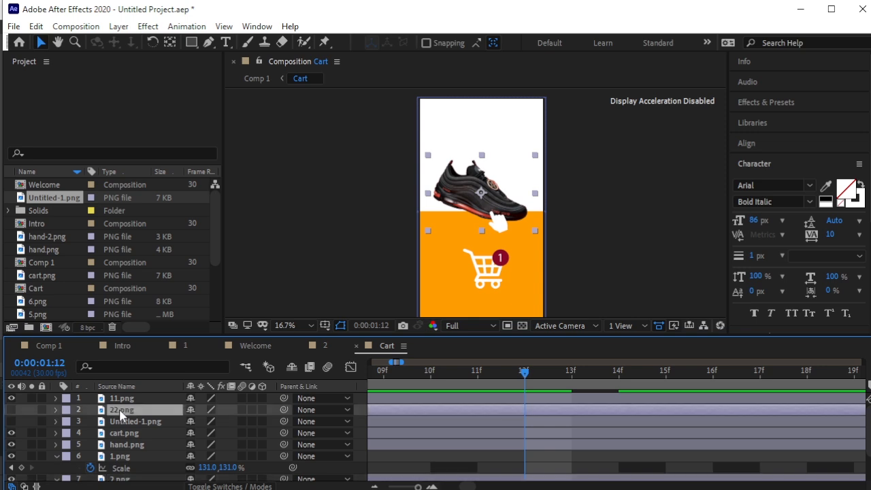
{"action": "left_click", "coordinate": [11, 409]}
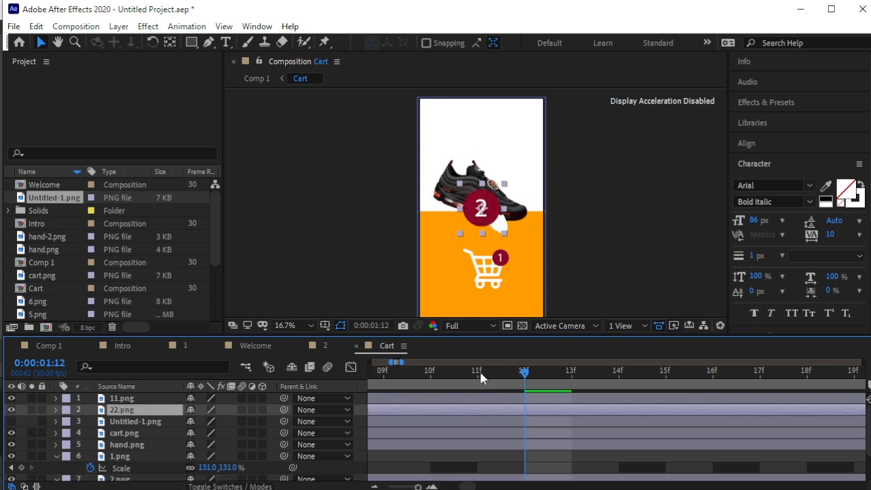
{"action": "scroll", "coordinate": [535, 388], "scroll_direction": "down", "scroll_amount": 3}
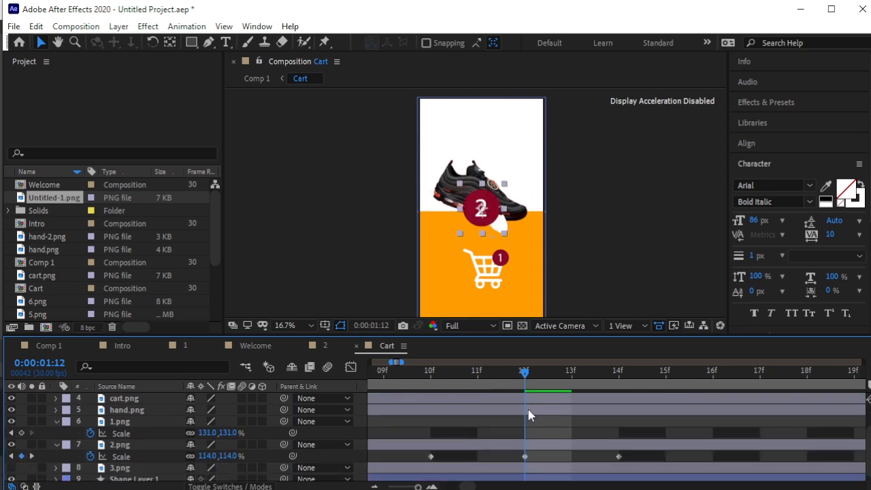
{"action": "left_click", "coordinate": [528, 411]}
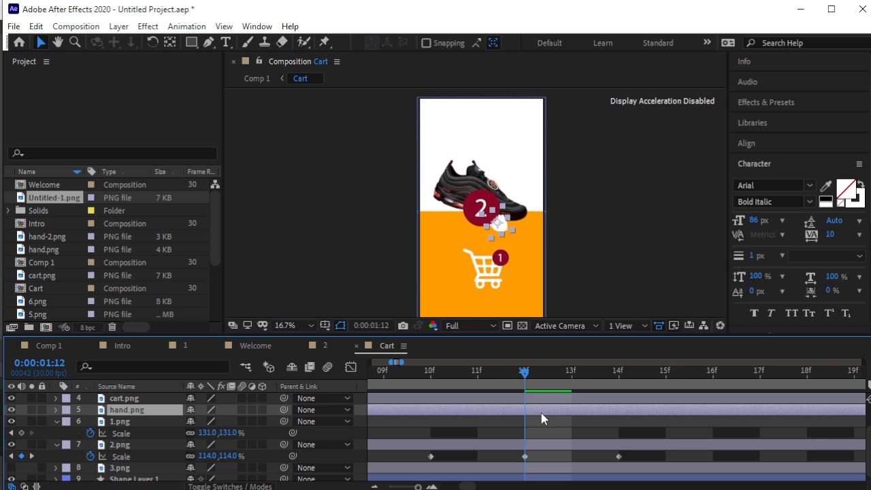
{"action": "key", "text": "alt+bracketleft"}
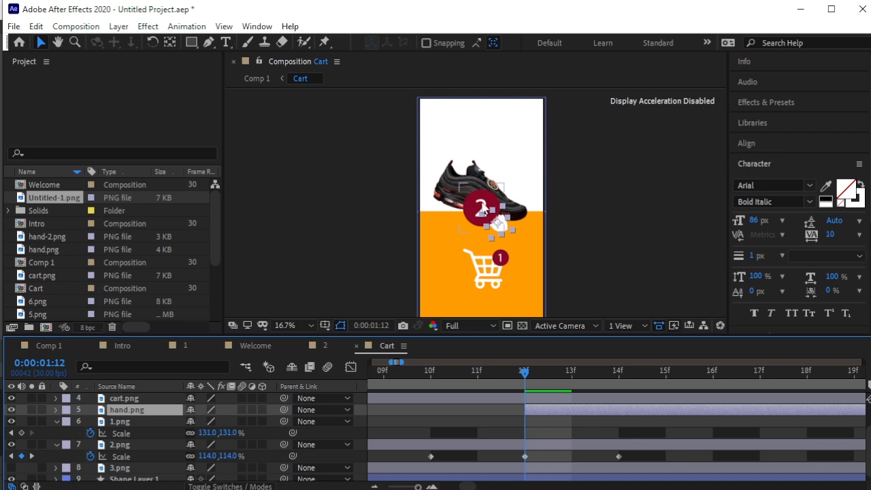
{"action": "left_click_drag", "start_coordinate": [480, 206], "coordinate": [501, 255]}
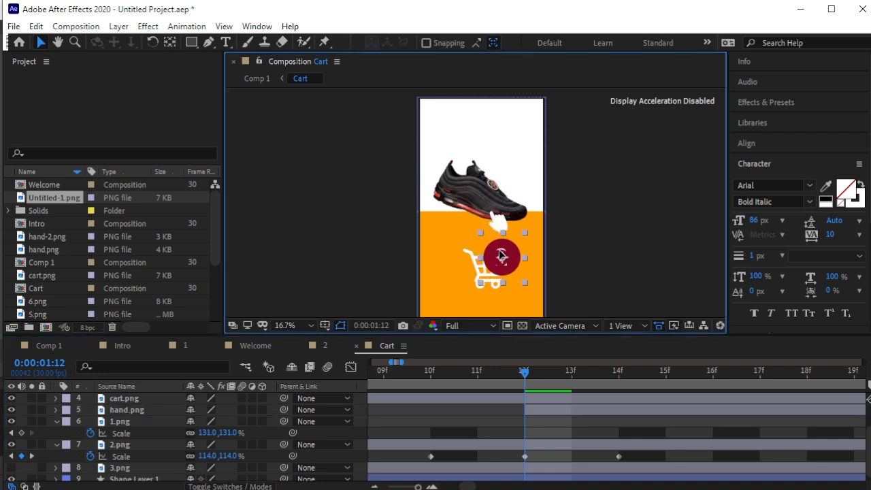
End the 11.png badge layer at about 0:00:01:13 and frame the view on the cart badges.
{"action": "scroll", "coordinate": [140, 415], "scroll_direction": "up", "scroll_amount": 1}
{"action": "left_click", "coordinate": [128, 399]}
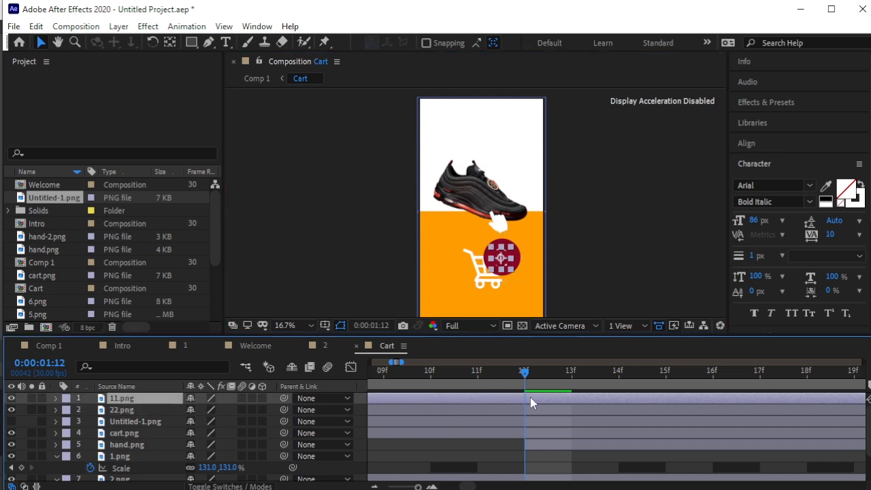
{"action": "key", "text": "alt+bracketright"}
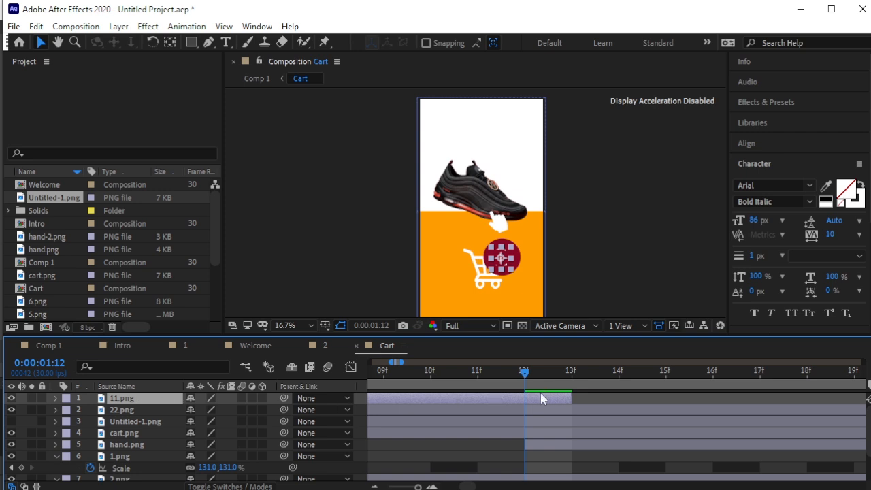
{"action": "scroll", "coordinate": [519, 287], "scroll_direction": "up", "scroll_amount": 2}
{"action": "left_click_drag", "start_coordinate": [549, 287], "coordinate": [505, 216]}
{"action": "key", "text": "v"}
{"action": "left_click", "coordinate": [122, 410]}
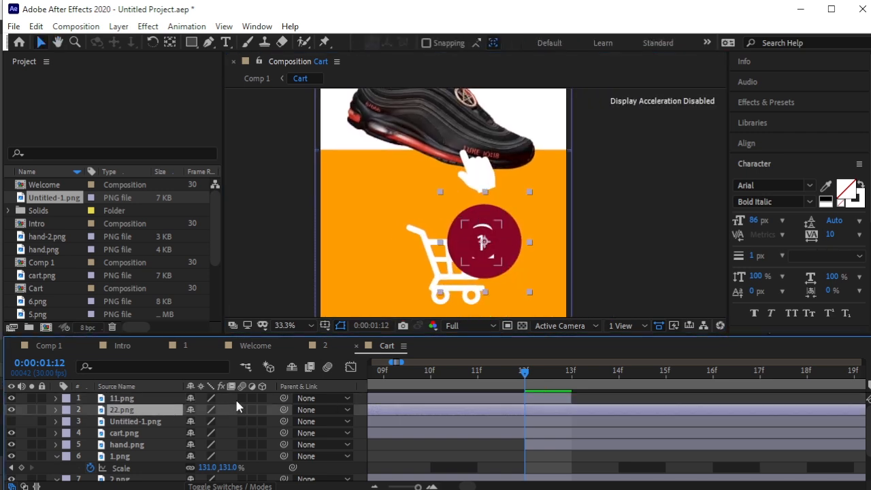
Set the 22.png badge Scale to 45% and drag it exactly over the 11.png 1 badge.
{"action": "key", "text": "s"}
{"action": "left_click_drag", "start_coordinate": [221, 421], "coordinate": [202, 425]}
{"action": "left_click_drag", "start_coordinate": [202, 425], "coordinate": [194, 425]}
{"action": "left_click", "coordinate": [119, 423]}
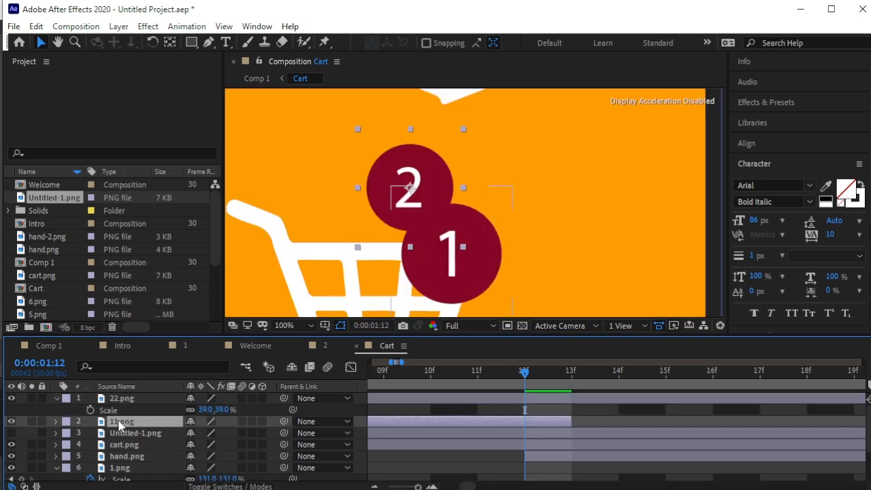
{"action": "key", "text": "s"}
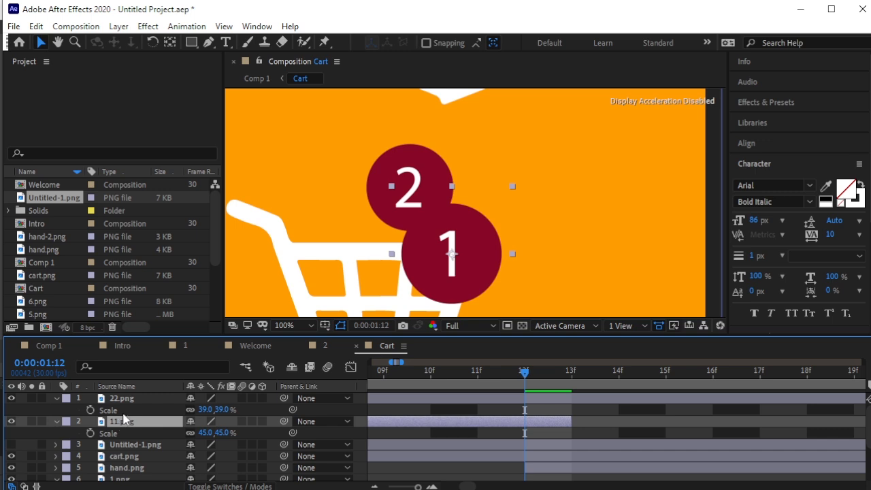
{"action": "key", "text": "ctrl+z"}
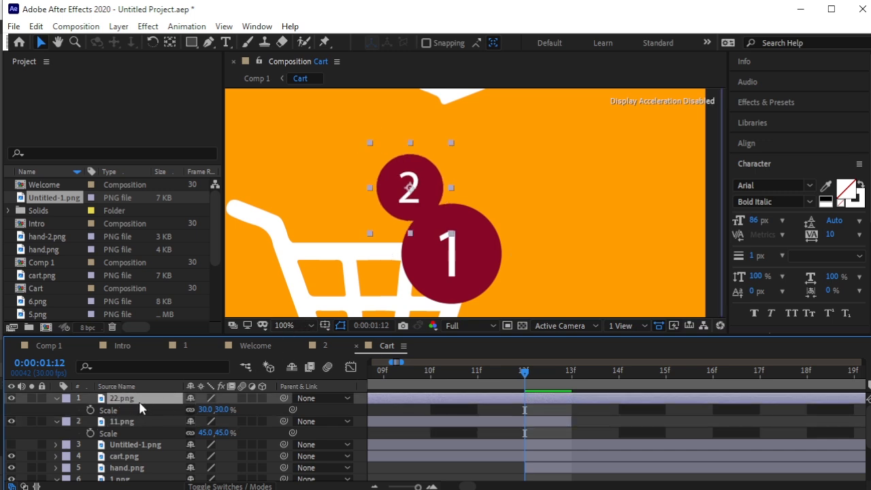
{"action": "left_click", "coordinate": [236, 412]}
{"action": "type", "text": "45"}
{"action": "key", "text": "Return"}
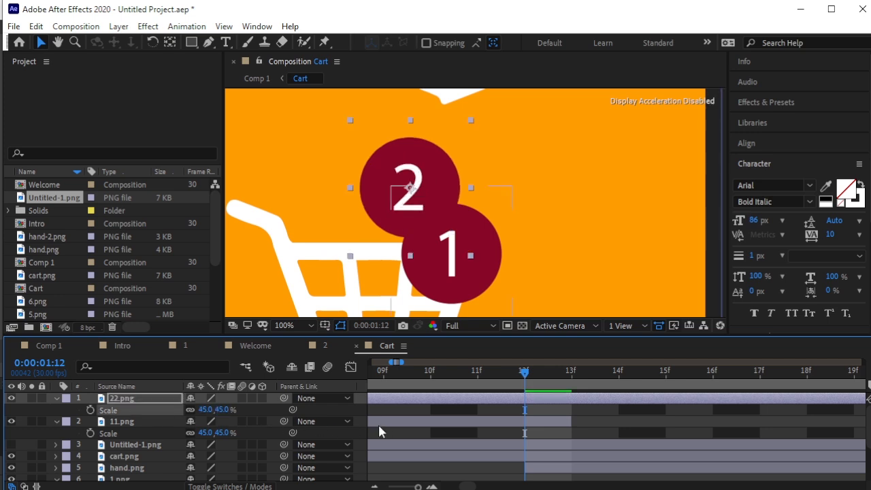
{"action": "left_click", "coordinate": [430, 224]}
{"action": "left_click_drag", "start_coordinate": [430, 225], "coordinate": [449, 251]}
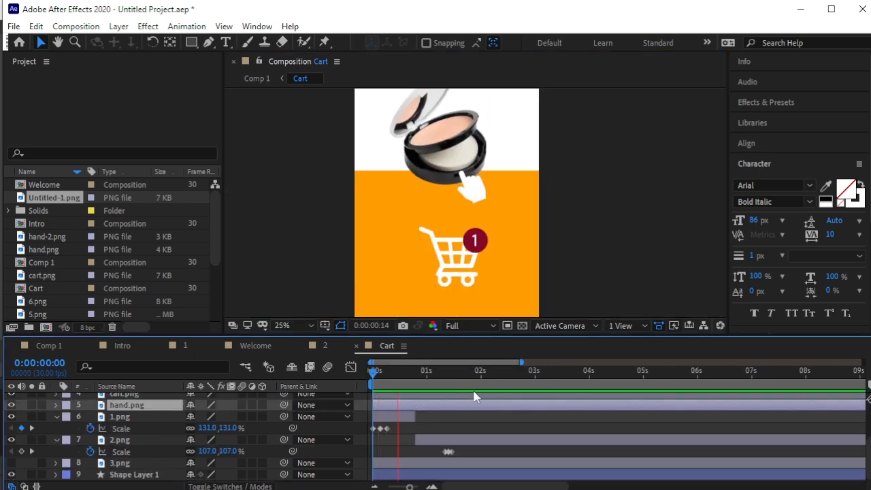
Make the 3.png phone layer visible, then scrub back to 0:00:01:10 and select 2.png.
{"action": "key", "text": "space"}
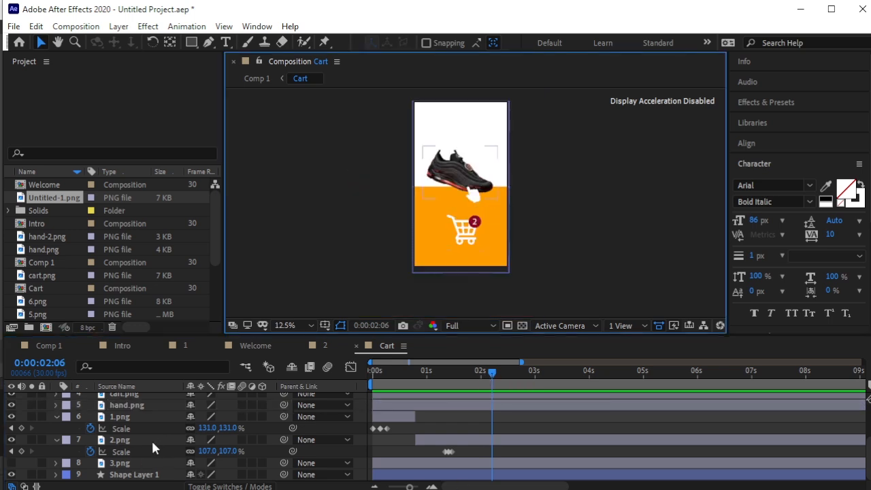
{"action": "left_click", "coordinate": [152, 461]}
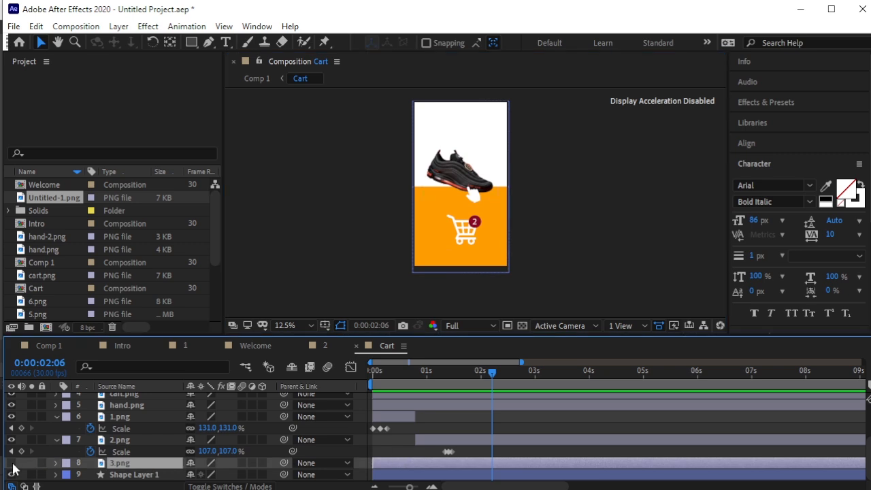
{"action": "left_click", "coordinate": [11, 462]}
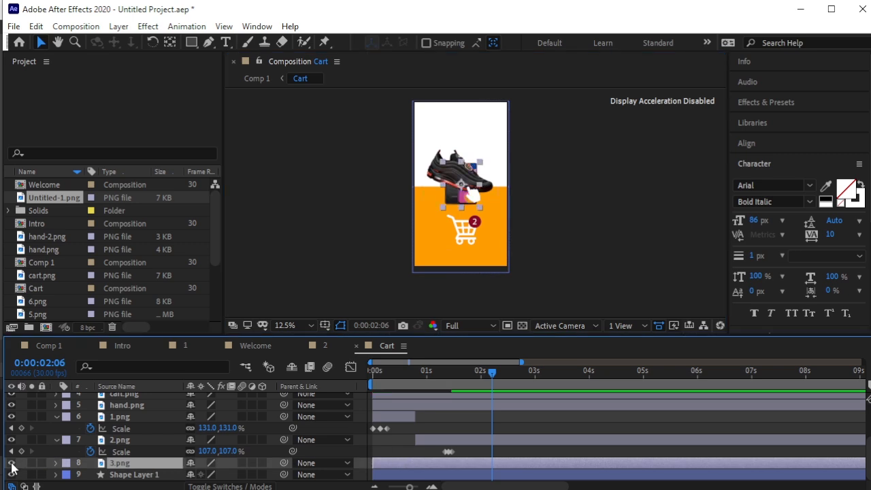
{"action": "left_click_drag", "start_coordinate": [494, 376], "coordinate": [474, 396]}
{"action": "left_click", "coordinate": [149, 441]}
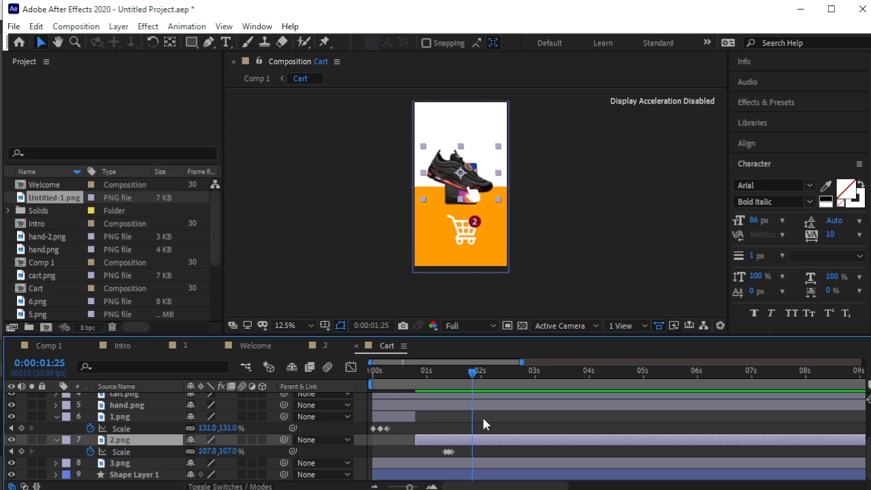
Trim 2.png to end and 3.png to start at 0:00:01:25.
{"action": "key", "text": "alt+bracketright"}
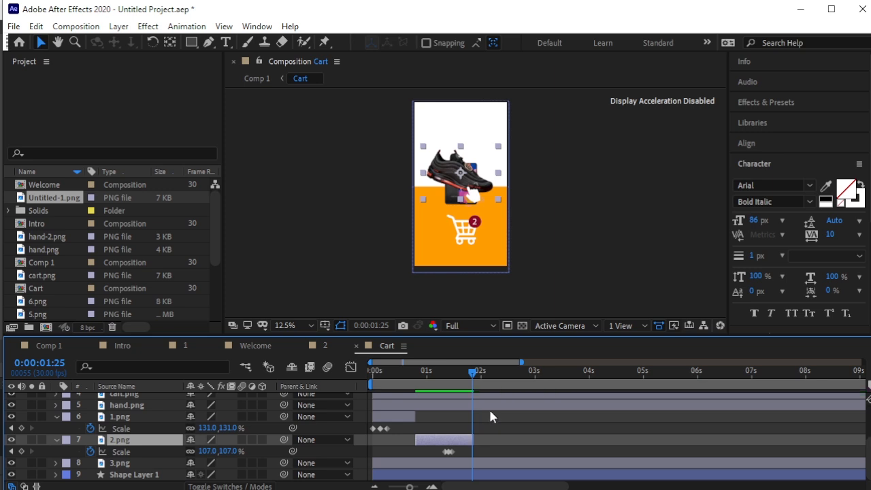
{"action": "left_click", "coordinate": [476, 463]}
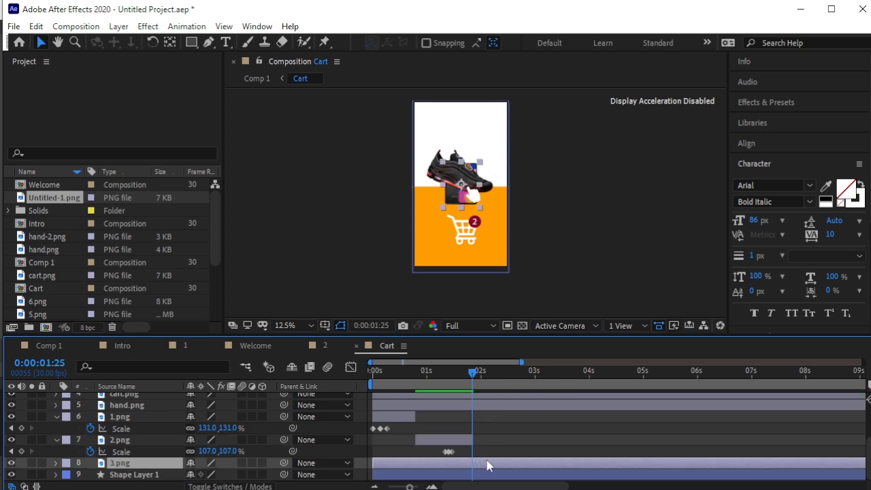
{"action": "key", "text": "alt+bracketleft"}
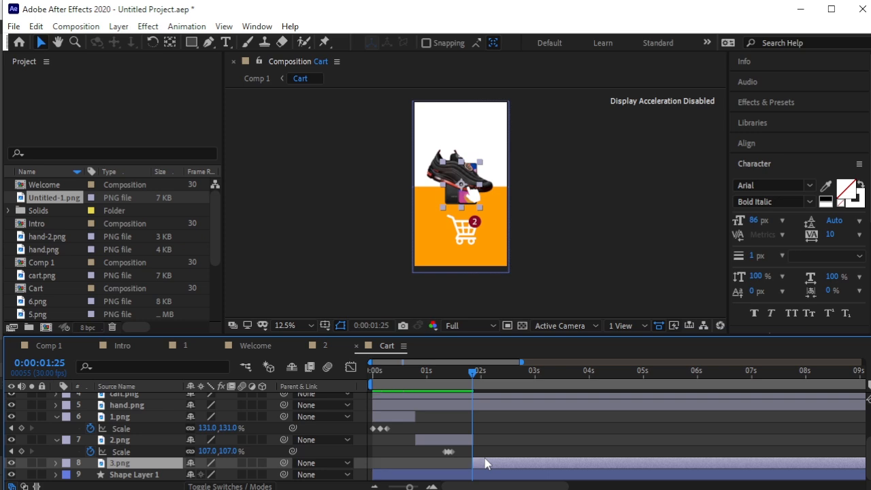
{"action": "mouse_move", "coordinate": [477, 384]}
{"action": "left_mouse_down"}
{"action": "mouse_move", "coordinate": [504, 385]}
{"action": "mouse_move", "coordinate": [481, 381]}
{"action": "left_mouse_up"}
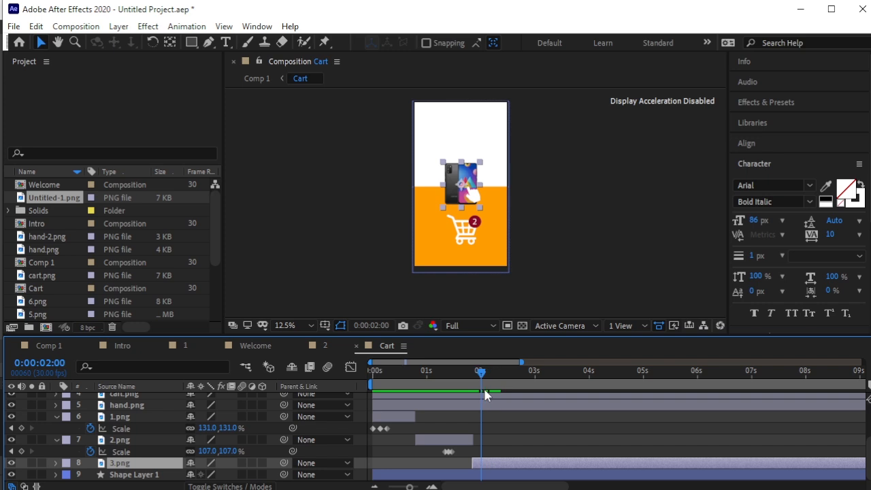
Enlarge the 3.png phone to 141% scale and move it slightly higher.
{"action": "key", "text": "s"}
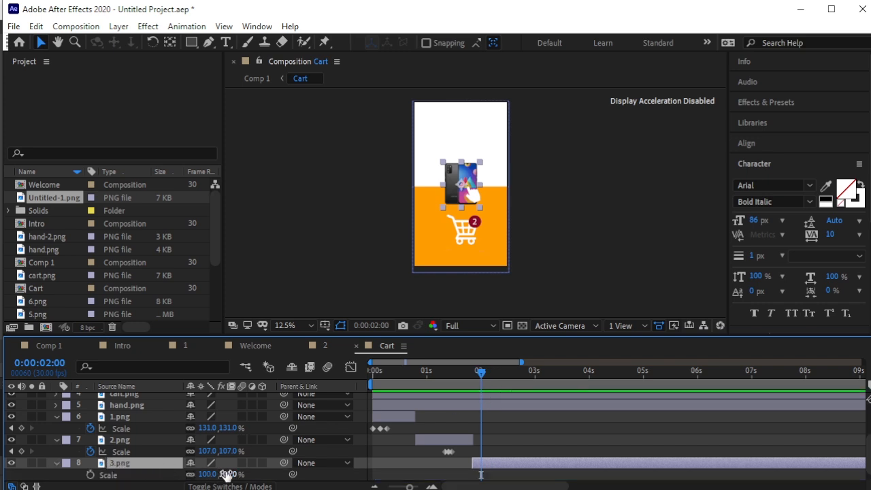
{"action": "left_click_drag", "start_coordinate": [230, 474], "coordinate": [251, 474]}
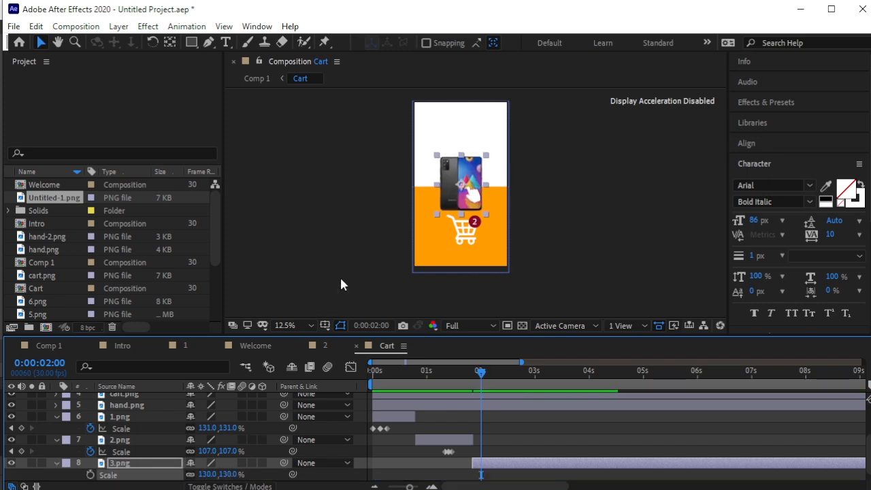
{"action": "left_click_drag", "start_coordinate": [463, 169], "coordinate": [465, 151]}
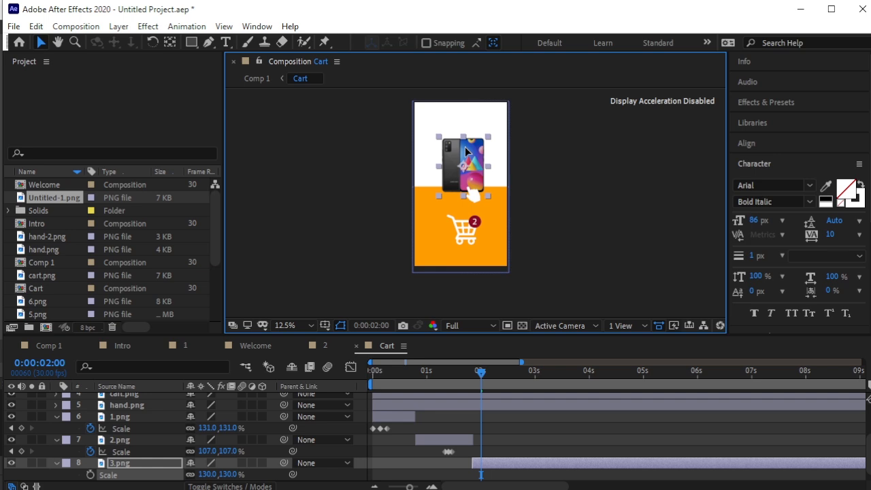
{"action": "key", "text": "period"}
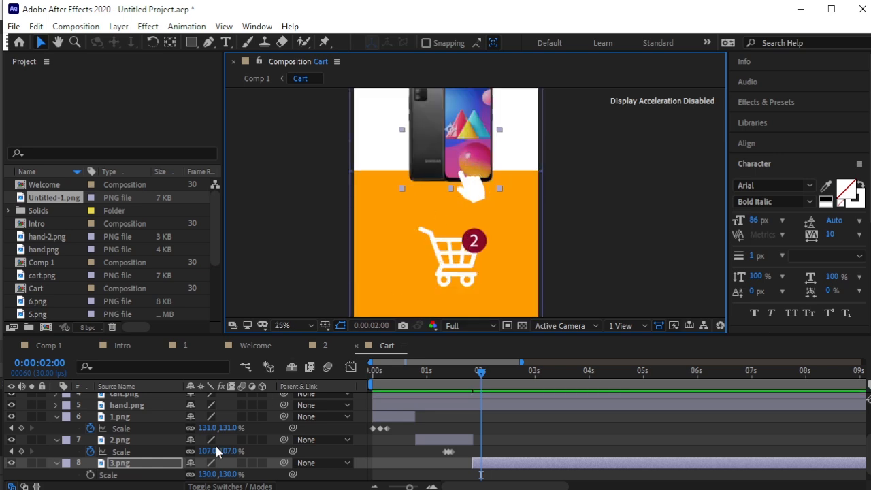
{"action": "left_click_drag", "start_coordinate": [229, 471], "coordinate": [236, 471]}
{"action": "left_click", "coordinate": [571, 221]}
Reframe the composition view and move the playhead to 0:00:02:05 with the phone selected.
{"action": "key", "text": "comma"}
{"action": "key", "text": "period"}
{"action": "key", "text": "space"}
{"action": "left_click_drag", "start_coordinate": [519, 181], "coordinate": [506, 220]}
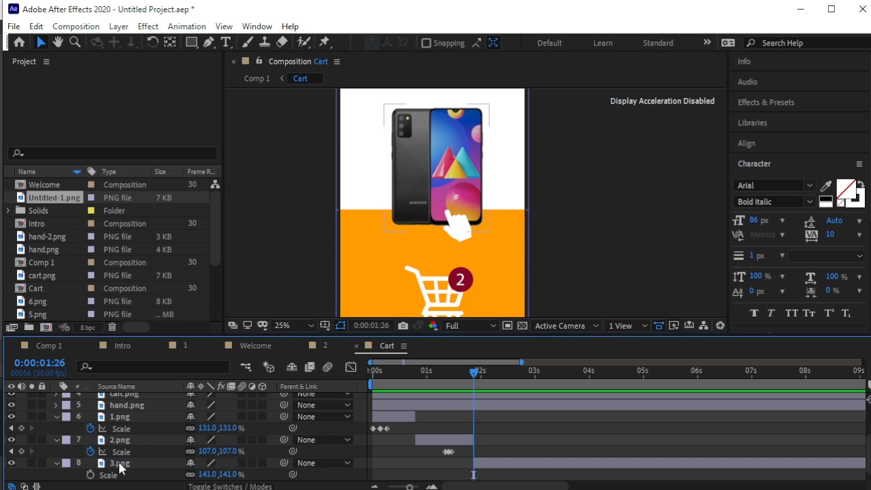
{"action": "left_click", "coordinate": [119, 463]}
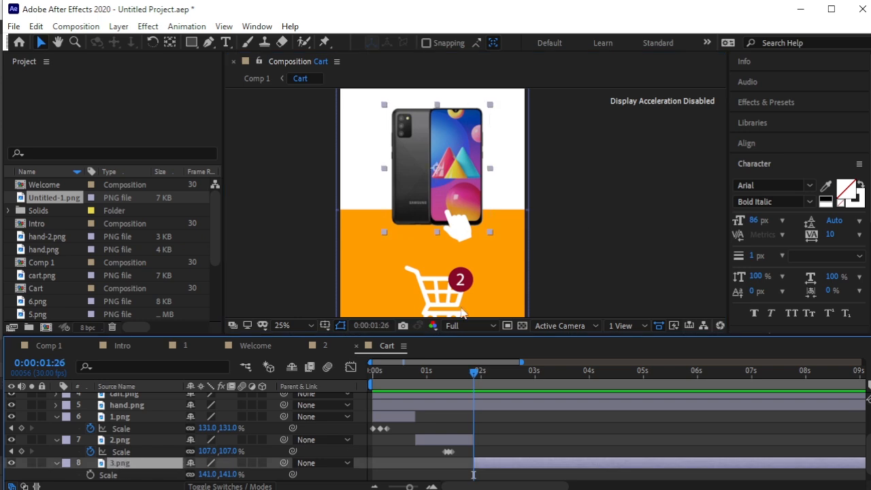
{"action": "left_click_drag", "start_coordinate": [478, 372], "coordinate": [490, 373]}
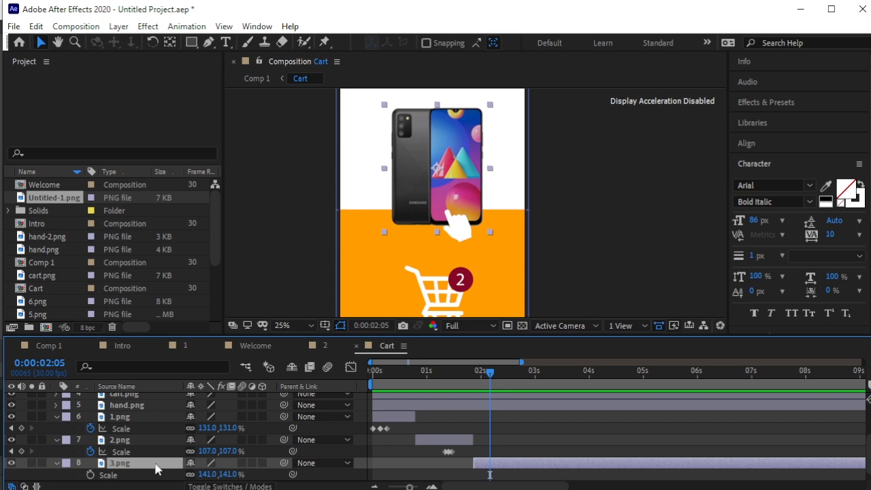
{"action": "scroll", "coordinate": [155, 468], "scroll_direction": "down", "scroll_amount": 1}
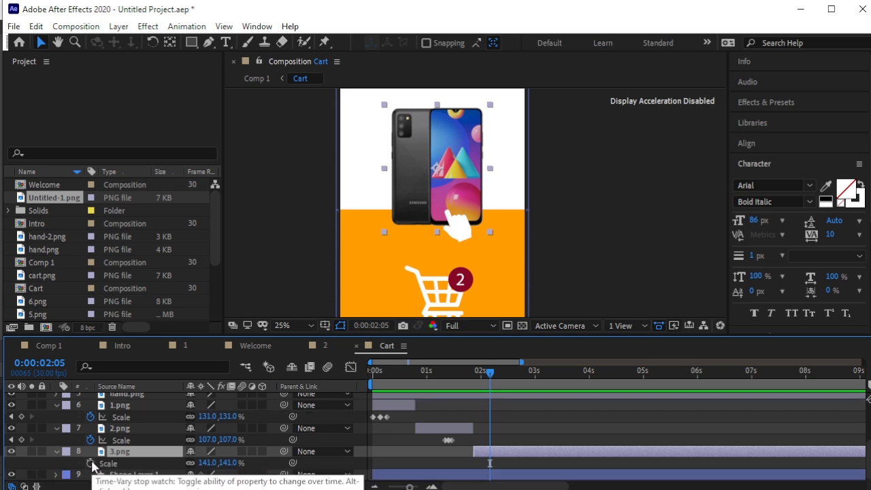
Keyframe the phone's Scale at 2:05, 2:07 and 2:09, raising the 2:07 key to 154%.
{"action": "left_click", "coordinate": [91, 463]}
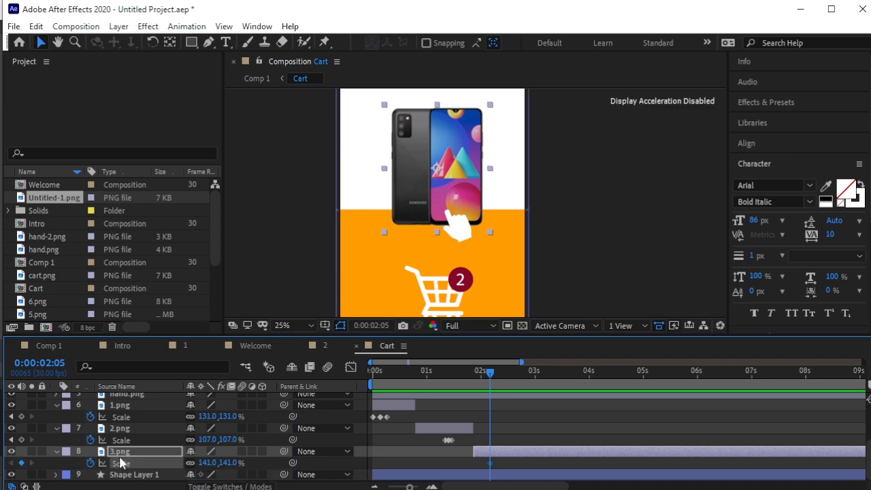
{"action": "key", "text": "equal"}
{"action": "key", "text": "equal"}
{"action": "key", "text": "equal"}
{"action": "key", "text": "equal"}
{"action": "key", "text": "equal"}
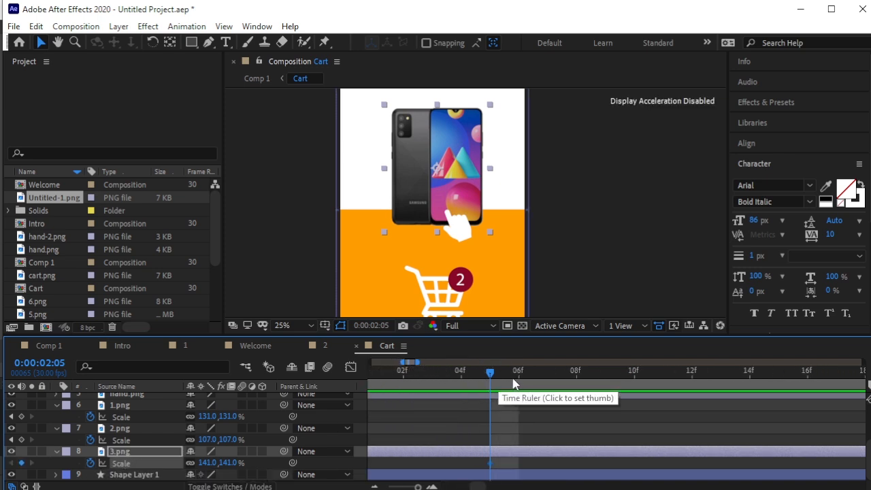
{"action": "left_click_drag", "start_coordinate": [446, 376], "coordinate": [510, 373]}
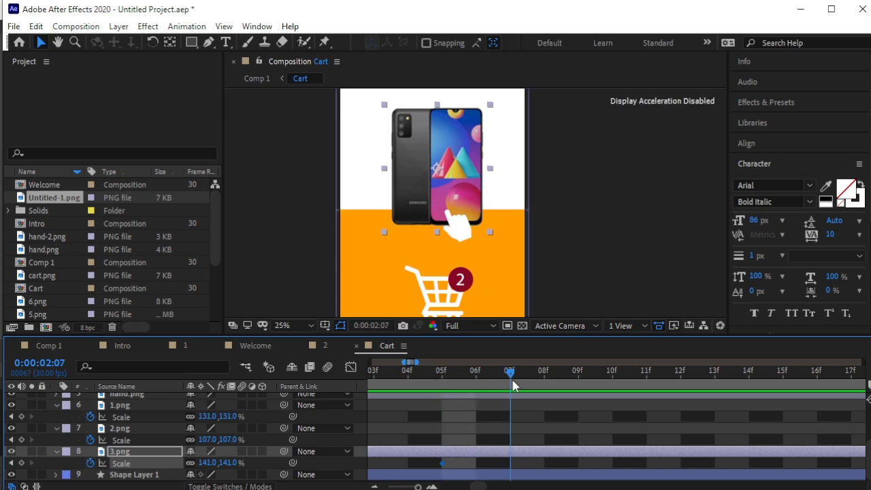
{"action": "left_click", "coordinate": [21, 463]}
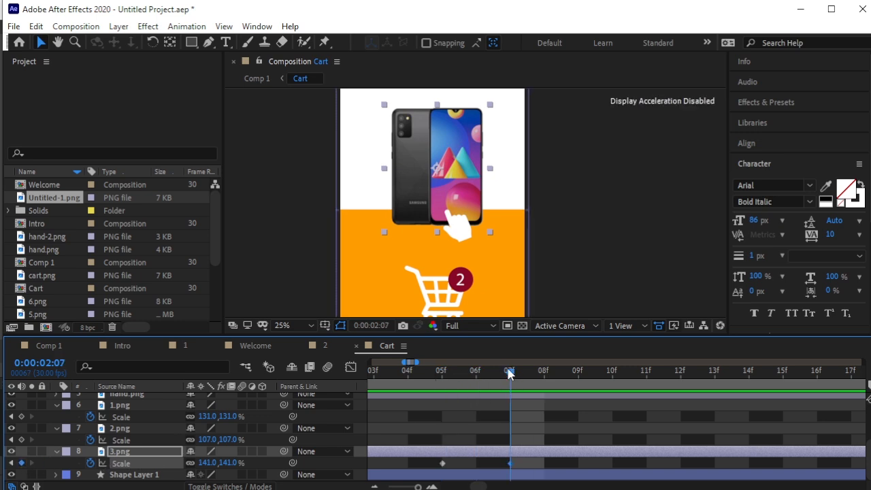
{"action": "left_click_drag", "start_coordinate": [511, 373], "coordinate": [576, 372]}
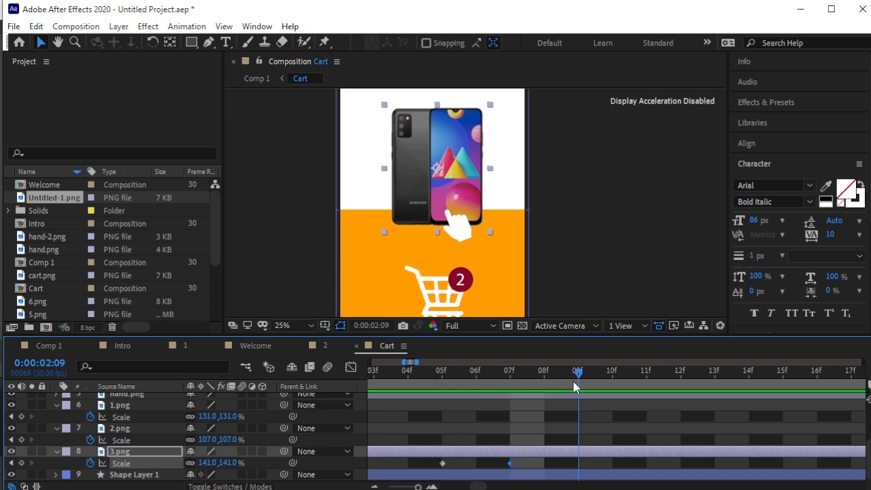
{"action": "left_click", "coordinate": [21, 462]}
{"action": "left_click", "coordinate": [11, 463]}
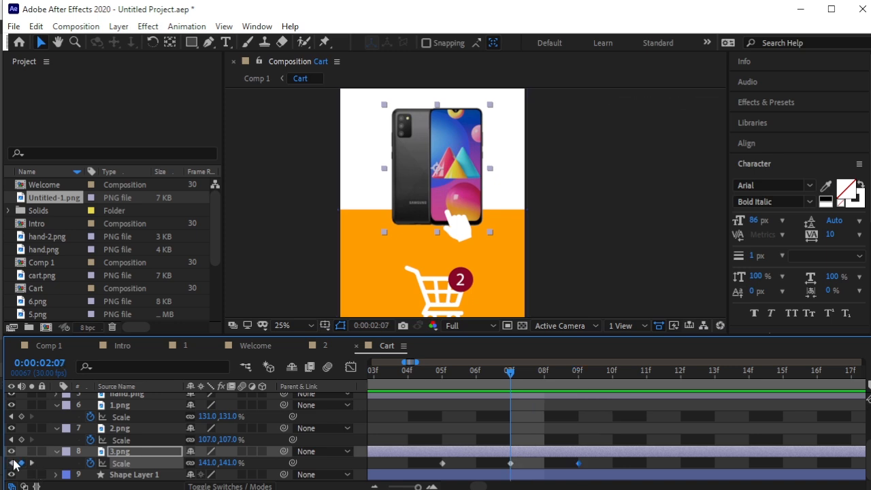
{"action": "left_click_drag", "start_coordinate": [228, 463], "coordinate": [239, 463]}
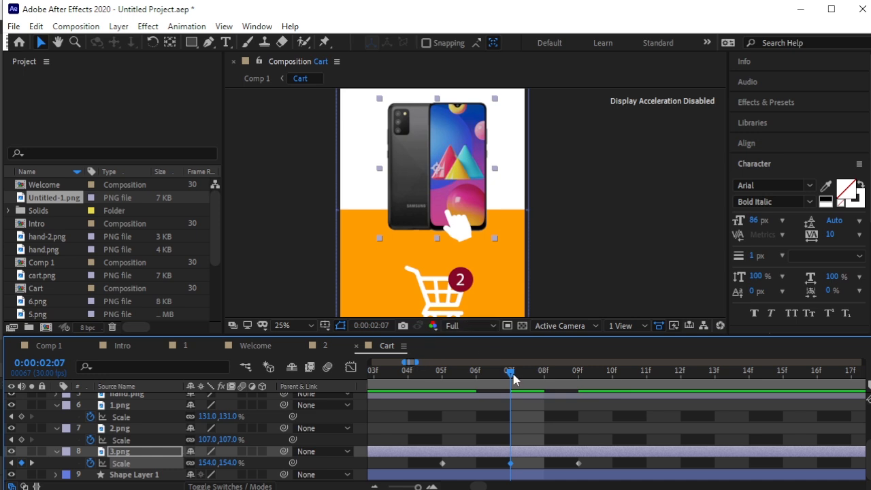
{"action": "left_click", "coordinate": [445, 395]}
Zoom the view out to 12.5% and collapse the 1.png and 2.png layer properties.
{"action": "key", "text": "comma"}
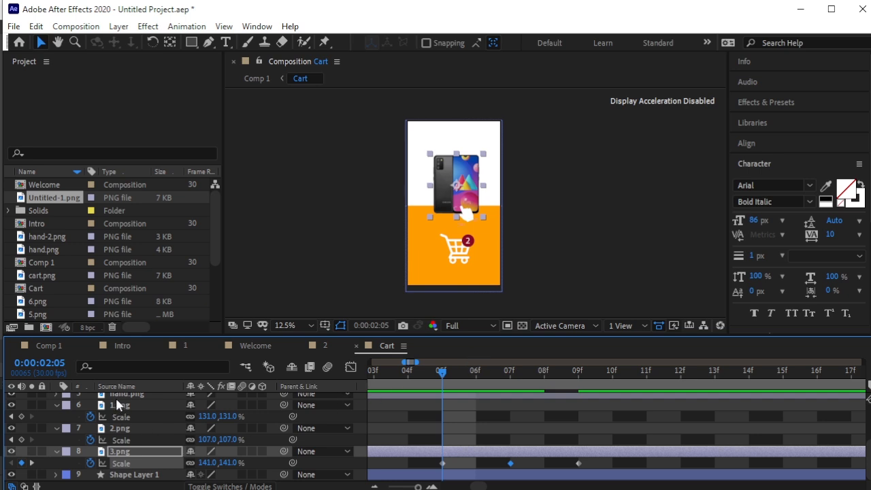
{"action": "left_click", "coordinate": [61, 410]}
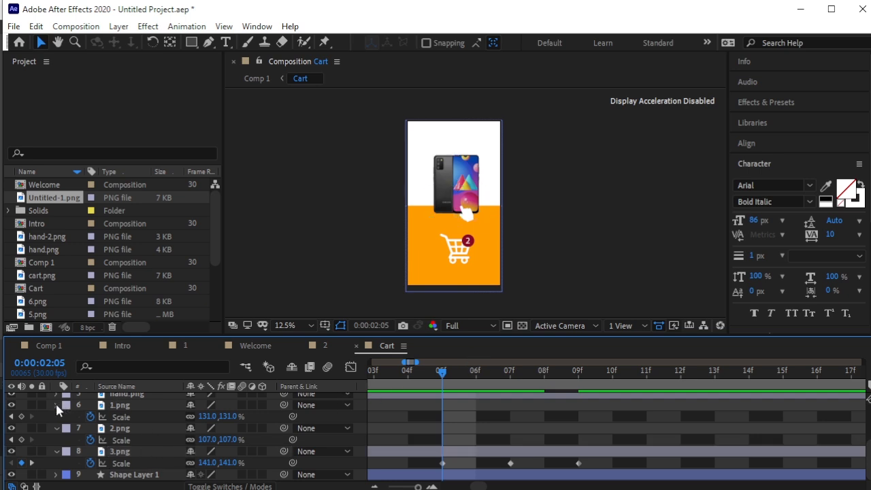
{"action": "left_click", "coordinate": [56, 404]}
{"action": "left_click", "coordinate": [56, 428]}
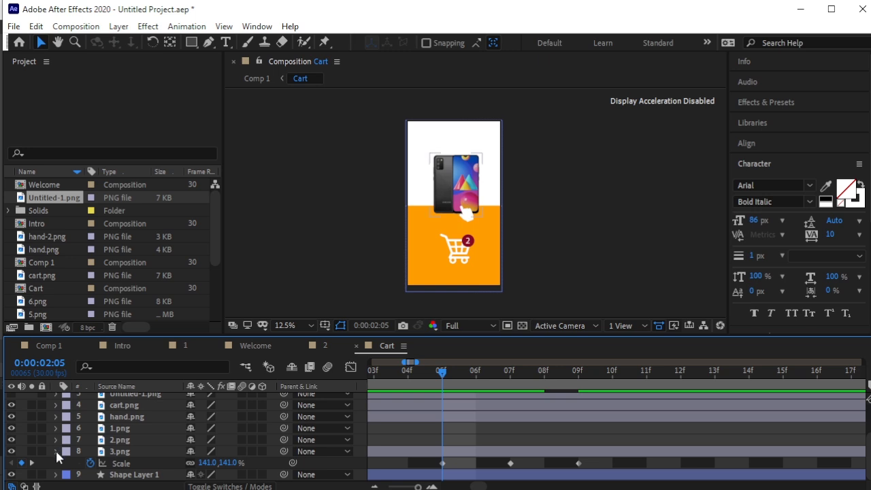
Collapse 3.png, zoom the timeline out to full length and preview from the start.
{"action": "left_click", "coordinate": [57, 449]}
{"action": "left_click_drag", "start_coordinate": [442, 372], "coordinate": [343, 385]}
{"action": "key", "text": "minus"}
{"action": "key", "text": "minus"}
{"action": "key", "text": "minus"}
{"action": "key", "text": "minus"}
{"action": "key", "text": "minus"}
{"action": "key", "text": "minus"}
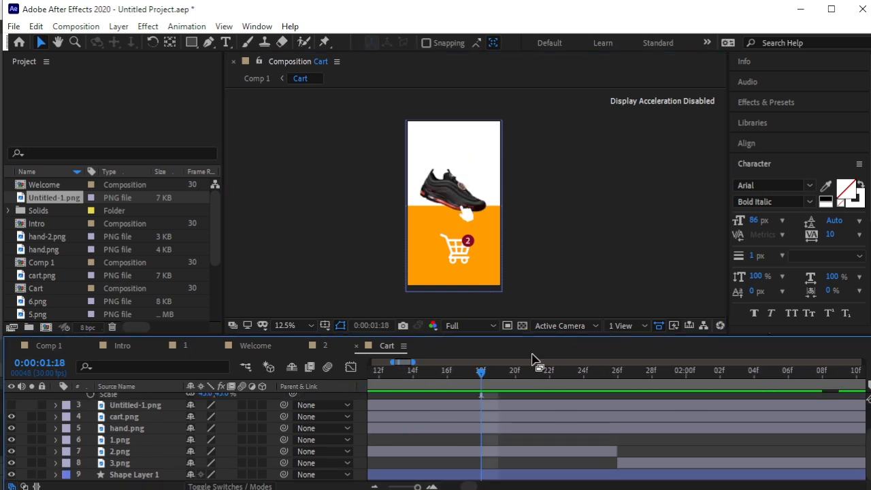
{"action": "key", "text": "minus"}
{"action": "left_click_drag", "start_coordinate": [400, 374], "coordinate": [337, 380]}
{"action": "key", "text": "space"}
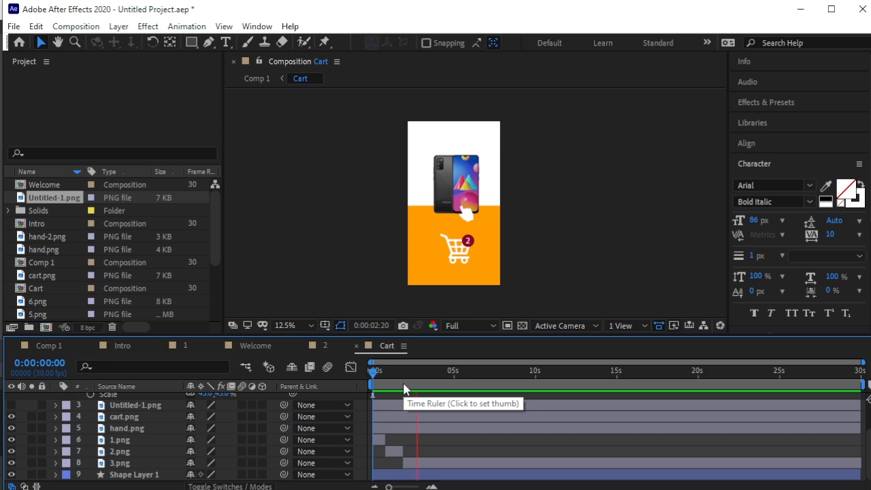
{"action": "key", "text": "space"}
Return to the shoe section around 0:00:01:26 and zoom the timeline in there.
{"action": "mouse_move", "coordinate": [427, 379]}
{"action": "left_mouse_down"}
{"action": "mouse_move", "coordinate": [402, 379]}
{"action": "mouse_move", "coordinate": [412, 382]}
{"action": "left_mouse_up"}
{"action": "key", "text": "equal"}
{"action": "key", "text": "equal"}
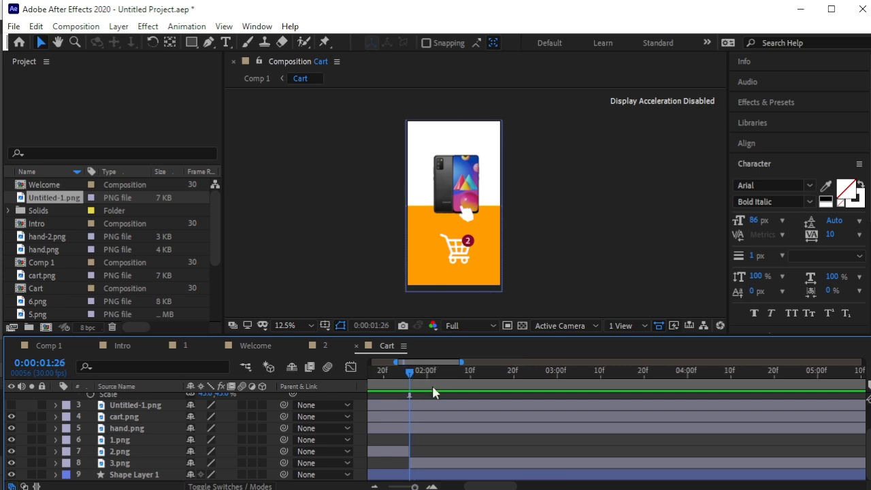
{"action": "key", "text": "equal"}
{"action": "key", "text": "equal"}
{"action": "key", "text": "equal"}
{"action": "scroll", "coordinate": [136, 404], "scroll_direction": "up", "scroll_amount": 2}
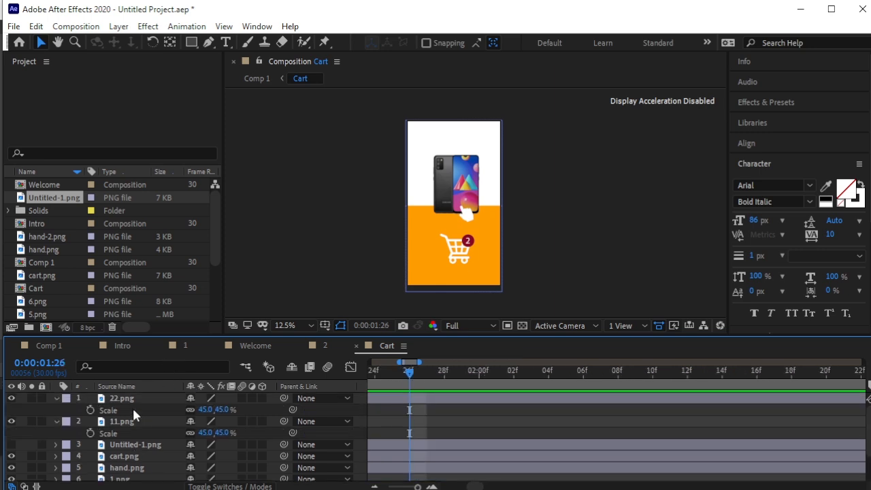
Show the Untitled-1.png 3 badge, set its Scale to 45% and drag it down to the cart.
{"action": "left_click", "coordinate": [9, 445]}
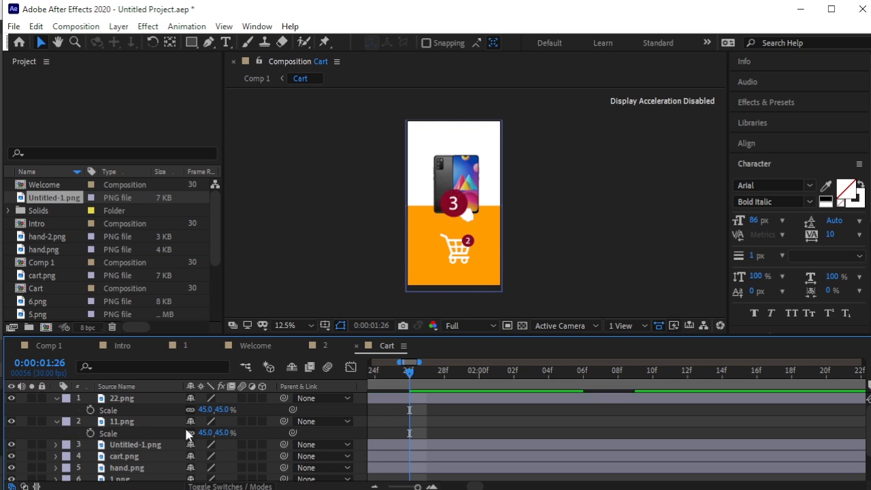
{"action": "left_click", "coordinate": [140, 446]}
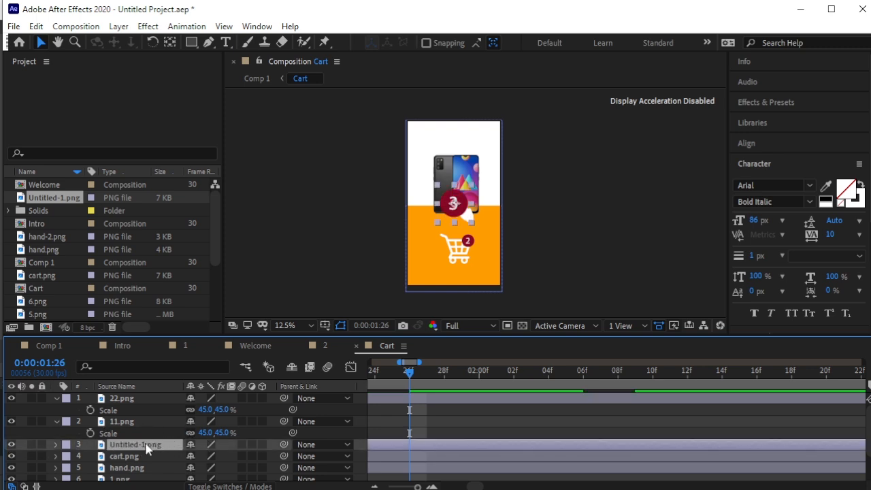
{"action": "key", "text": "s"}
{"action": "left_click", "coordinate": [230, 455]}
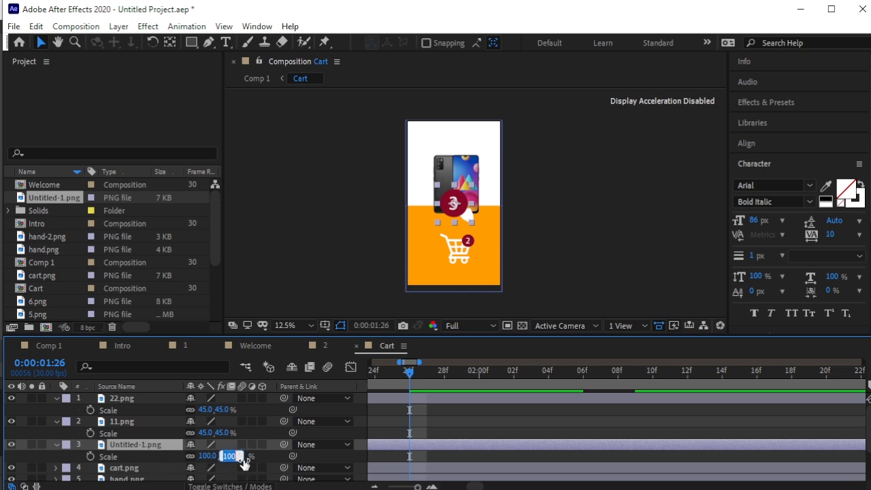
{"action": "type", "text": "45"}
{"action": "key", "text": "Return"}
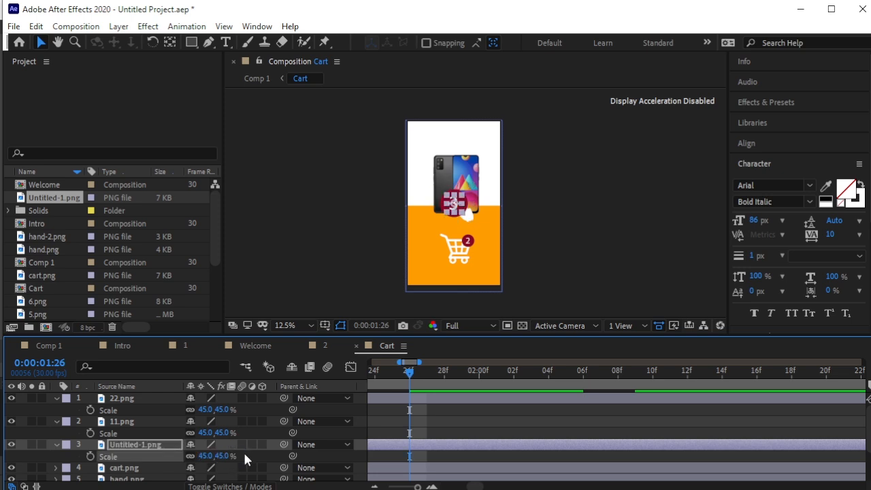
{"action": "left_click_drag", "start_coordinate": [454, 204], "coordinate": [480, 248]}
Move Untitled-1.png to the top of the layer stack and place it exactly over the 2 badge.
{"action": "scroll", "coordinate": [479, 249], "scroll_direction": "down", "scroll_amount": 2}
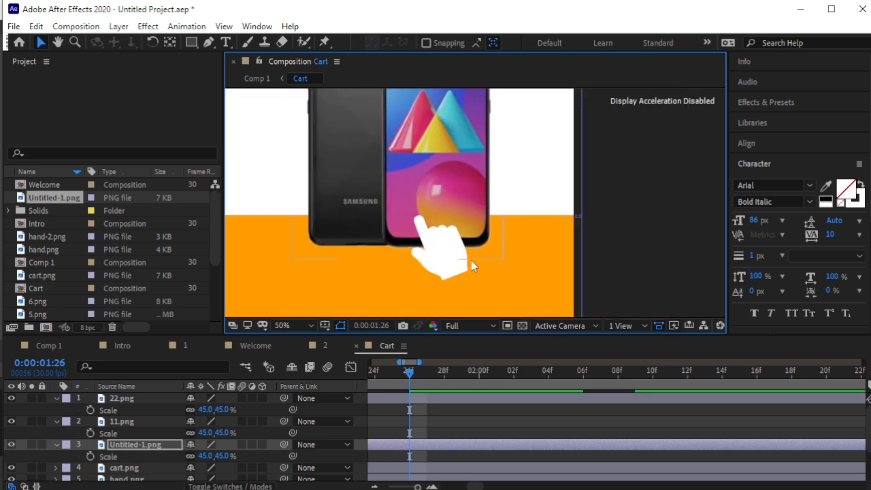
{"action": "left_click_drag", "start_coordinate": [463, 283], "coordinate": [461, 174]}
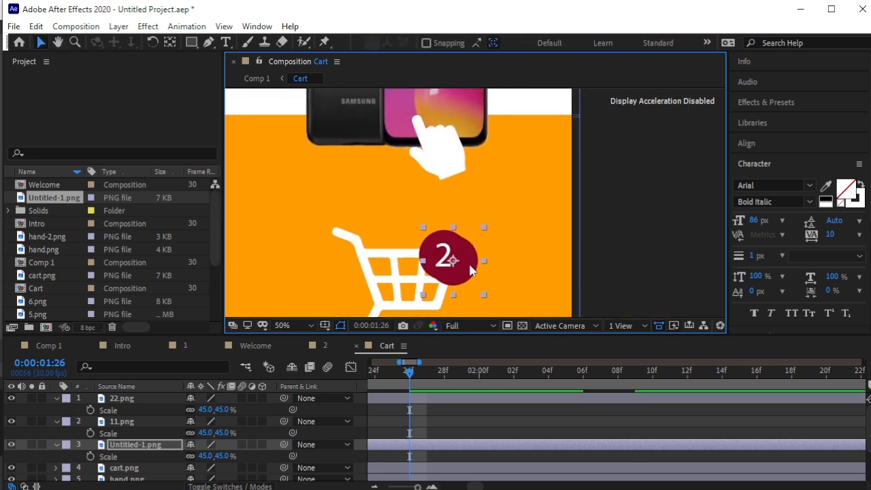
{"action": "left_click_drag", "start_coordinate": [121, 443], "coordinate": [132, 393]}
{"action": "left_click_drag", "start_coordinate": [451, 270], "coordinate": [444, 263]}
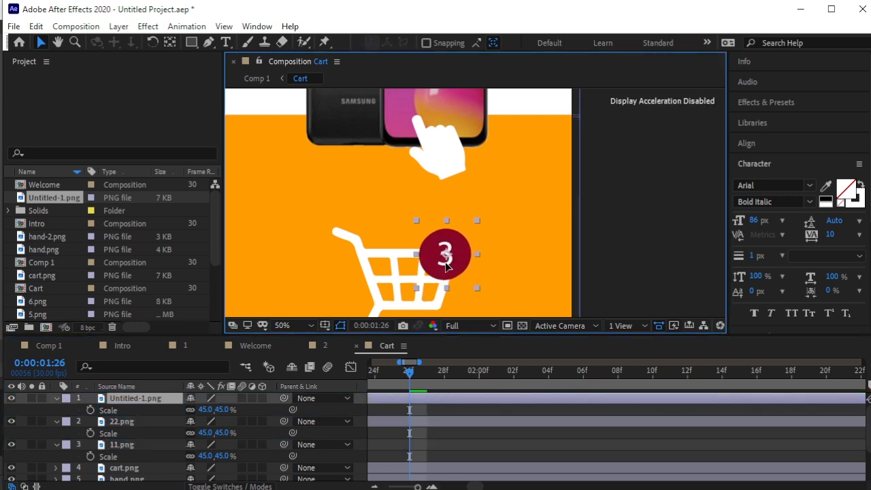
{"action": "left_click", "coordinate": [604, 248]}
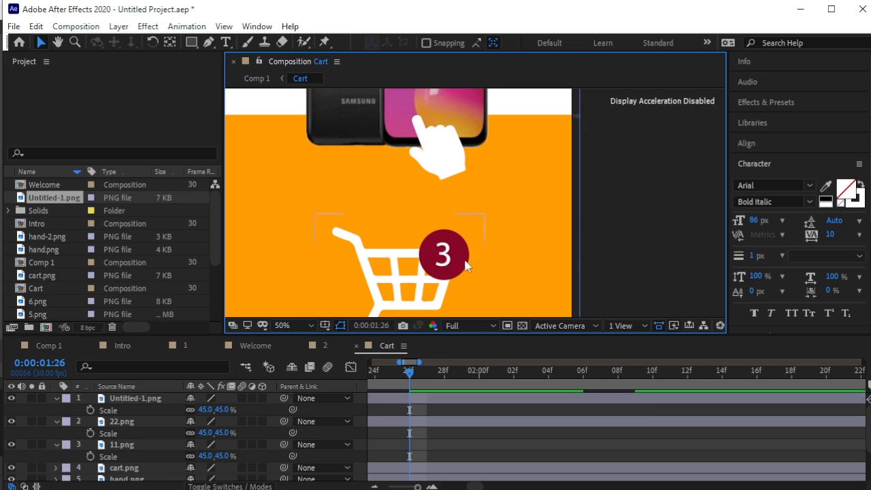
{"action": "scroll", "coordinate": [457, 272], "scroll_direction": "down", "scroll_amount": 3}
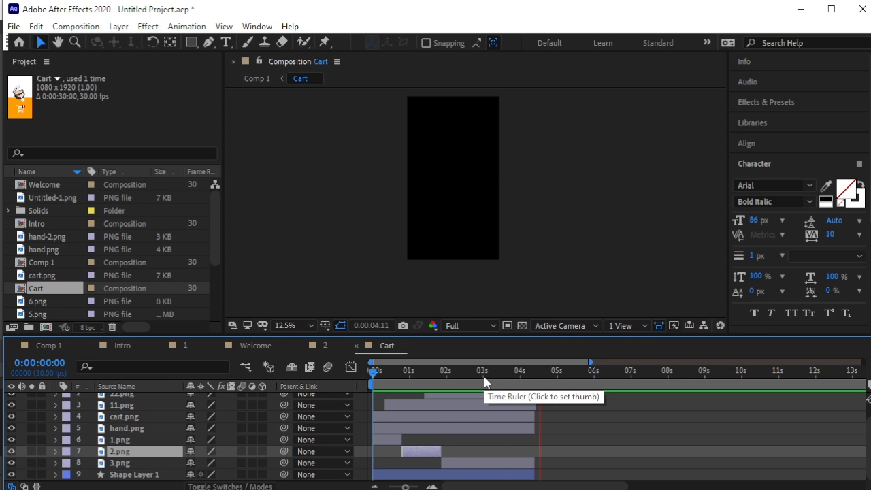
In Comp 1, trim the Cart layer's out point to end around 15 seconds.
{"action": "key", "text": "space"}
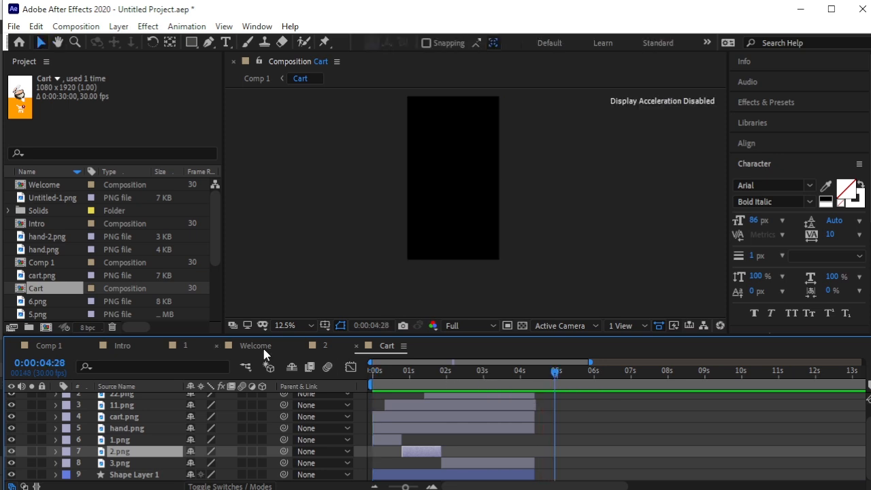
{"action": "left_click", "coordinate": [32, 346]}
{"action": "left_click_drag", "start_coordinate": [644, 371], "coordinate": [300, 401]}
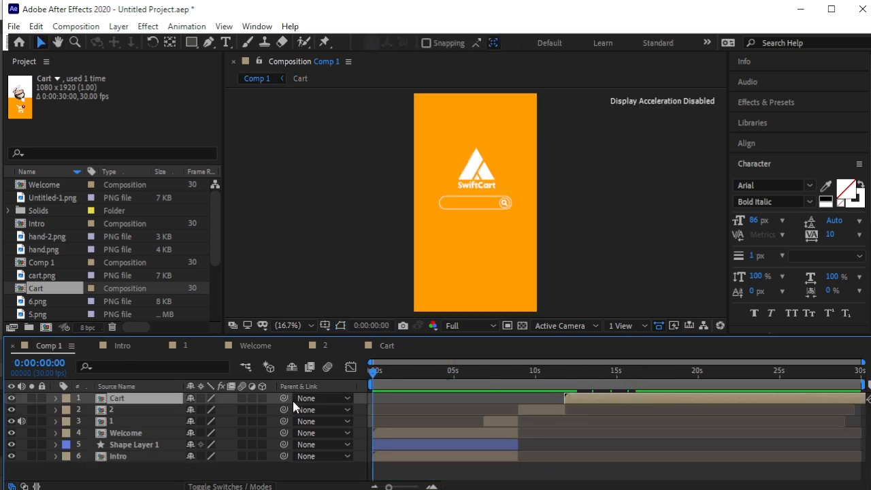
{"action": "left_click_drag", "start_coordinate": [651, 373], "coordinate": [630, 376]}
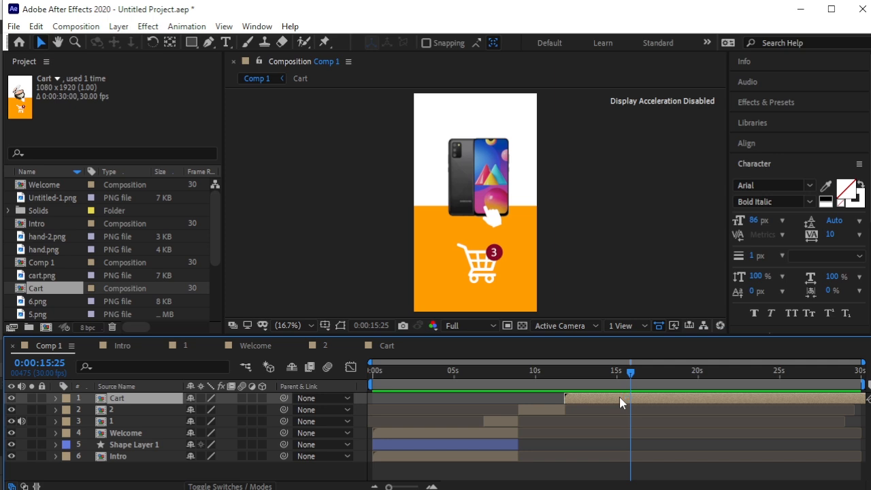
{"action": "key", "text": "alt+]"}
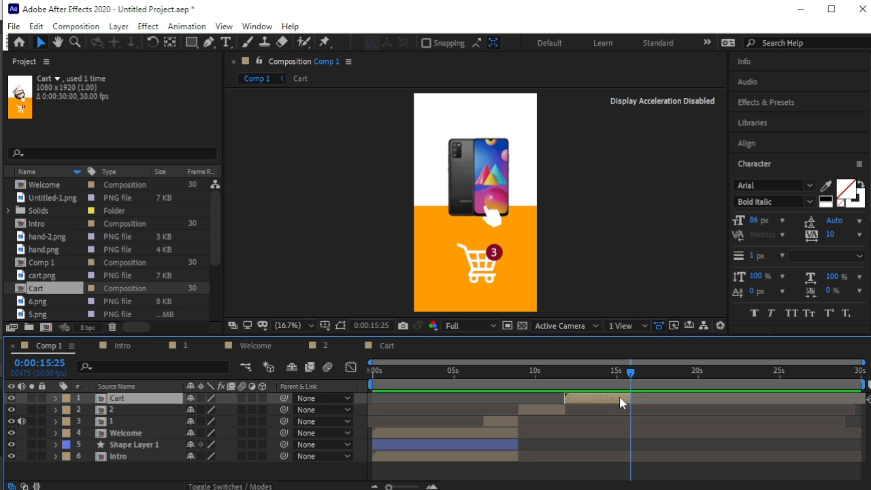
{"action": "key", "text": "Page_Down"}
{"action": "left_click", "coordinate": [241, 471]}
Import the 2v.mp4 video clip into the project.
{"action": "scroll", "coordinate": [148, 288], "scroll_direction": "down", "scroll_amount": 3}
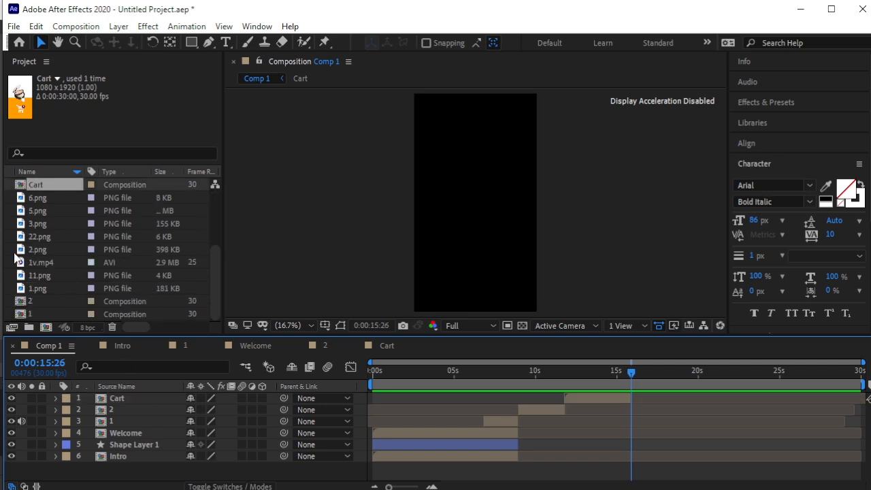
{"action": "right_click", "coordinate": [9, 252]}
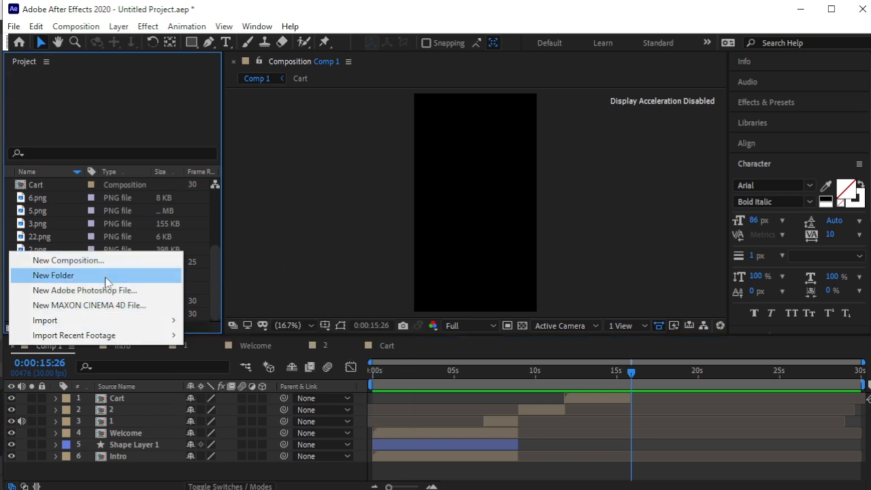
{"action": "mouse_move", "coordinate": [140, 320]}
{"action": "left_click", "coordinate": [204, 320]}
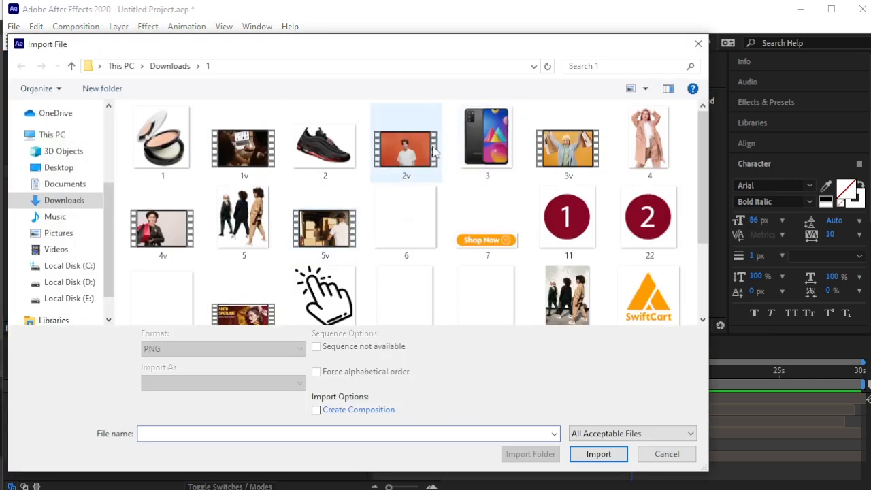
{"action": "left_click", "coordinate": [435, 152]}
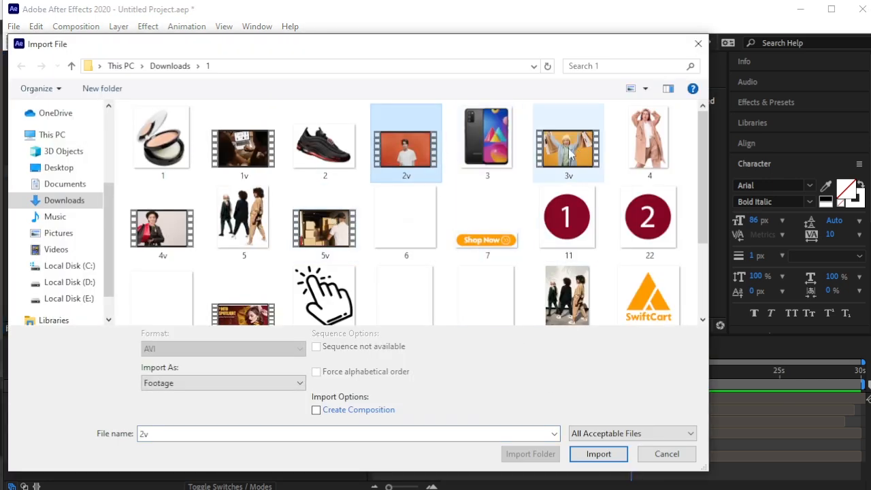
{"action": "left_click", "coordinate": [602, 453]}
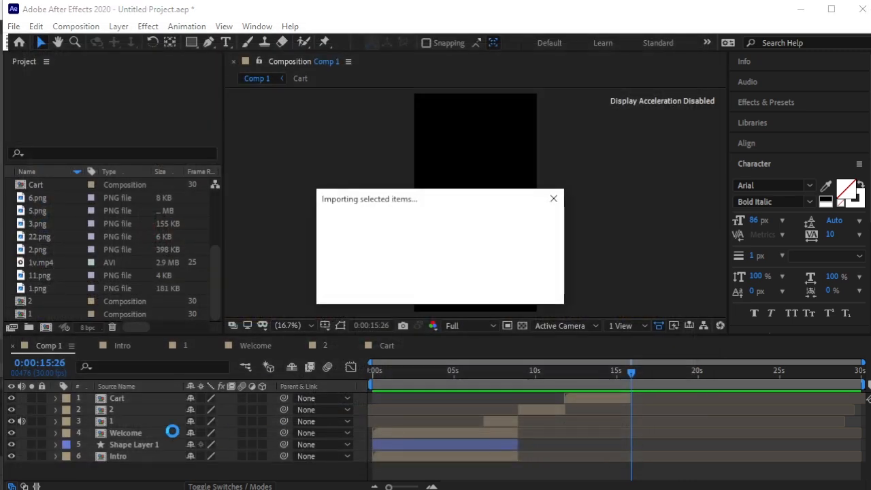
Add 2v.mp4 to Comp 1 as the top layer, starting at 0:00:15:26.
{"action": "left_click_drag", "start_coordinate": [55, 240], "coordinate": [163, 393]}
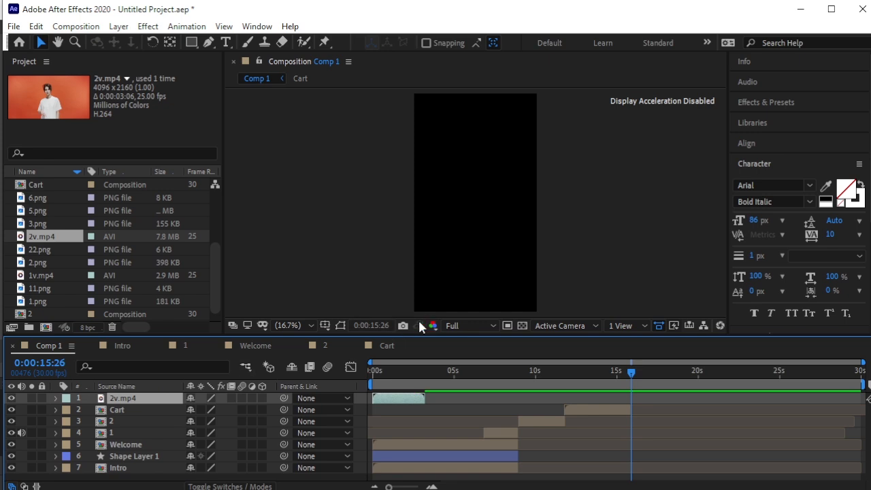
{"action": "left_click_drag", "start_coordinate": [407, 400], "coordinate": [649, 401]}
{"action": "key", "text": "equal"}
{"action": "key", "text": "equal"}
{"action": "key", "text": "equal"}
{"action": "key", "text": "equal"}
{"action": "key", "text": "equal"}
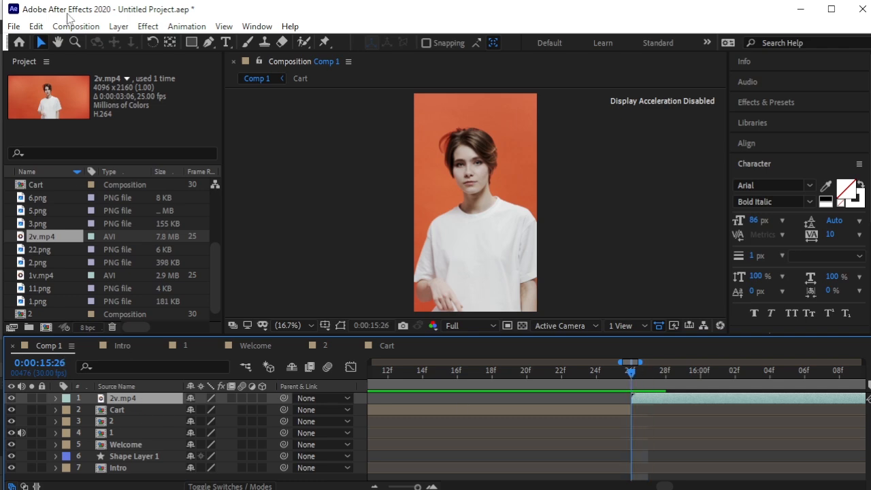
Pre-compose the 2v.mp4 layer into a new composition '3' and open it.
{"action": "left_click", "coordinate": [118, 26]}
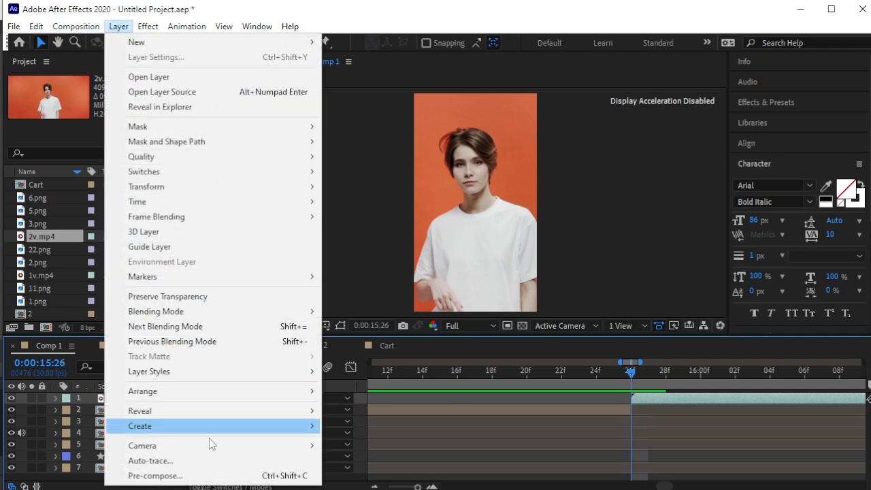
{"action": "left_click", "coordinate": [207, 475]}
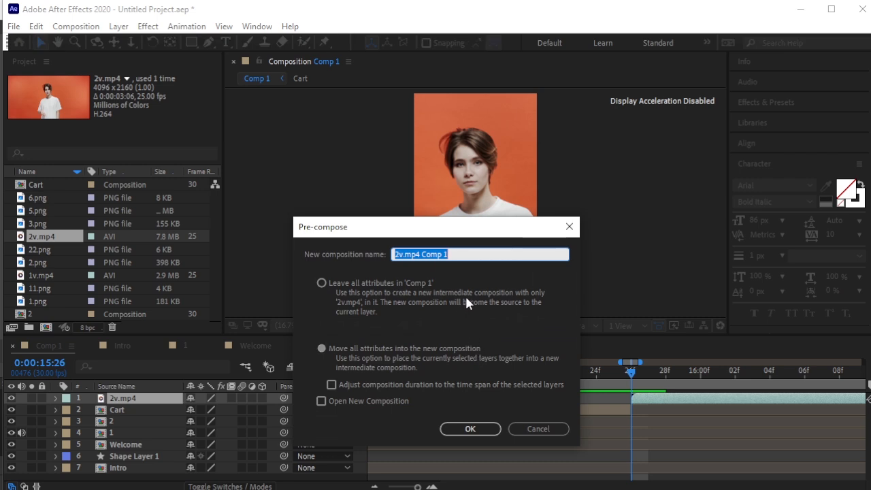
{"action": "type", "text": "2"}
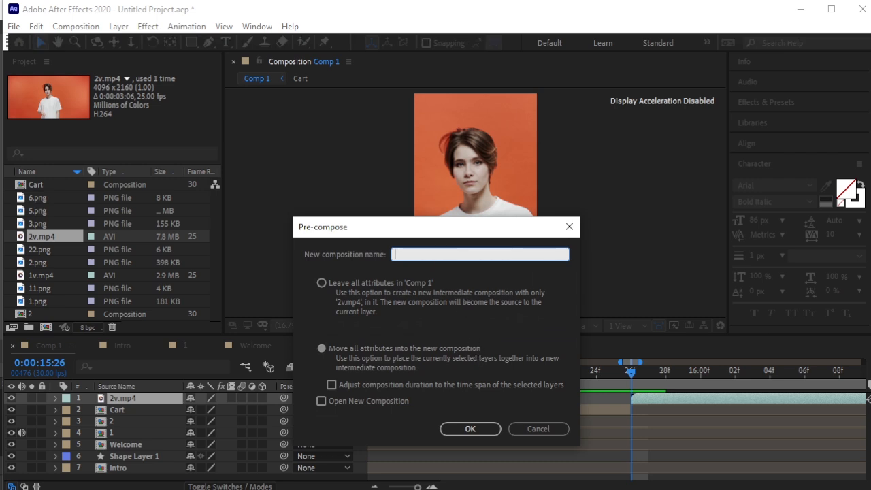
{"action": "key", "text": "Return"}
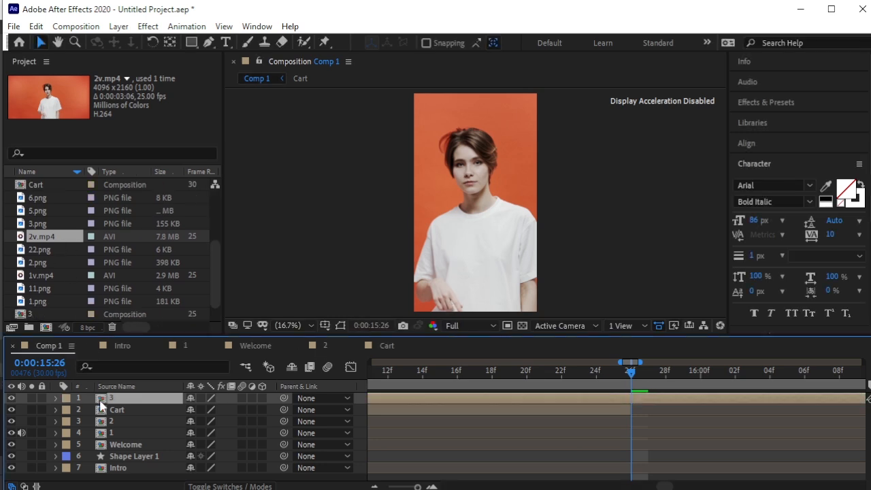
{"action": "double_click", "coordinate": [99, 399]}
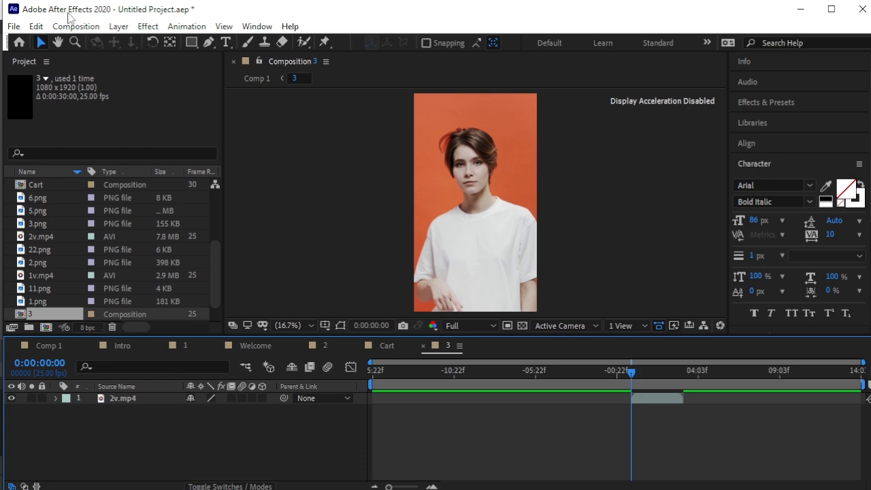
Add an orange solid over the video and lower its opacity to 49%.
{"action": "left_click", "coordinate": [118, 26]}
{"action": "mouse_move", "coordinate": [154, 44]}
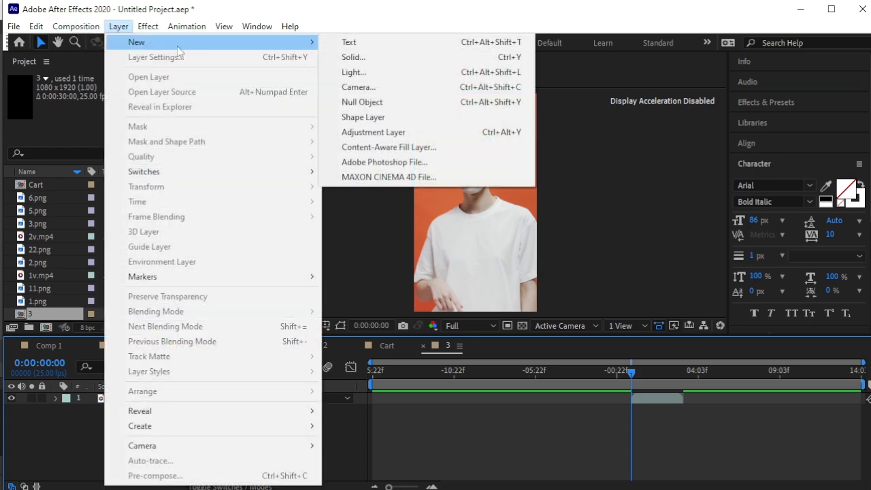
{"action": "left_click", "coordinate": [353, 59]}
{"action": "key", "text": "Return"}
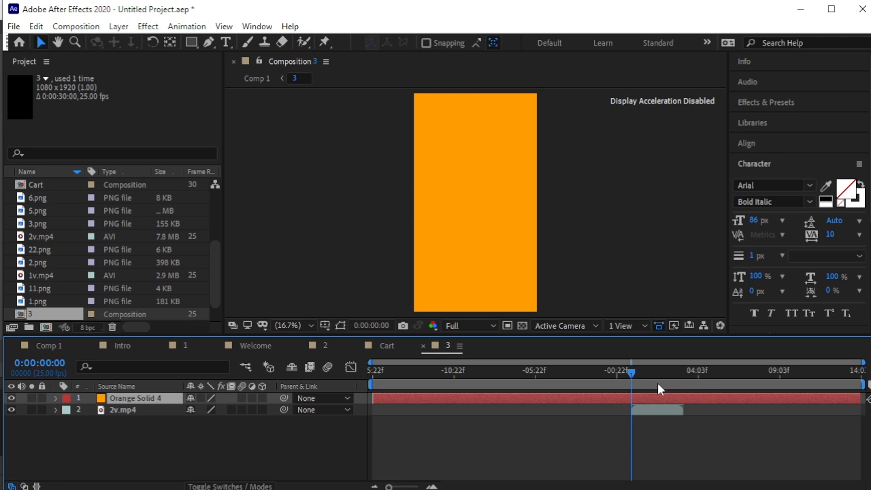
{"action": "key", "text": "t"}
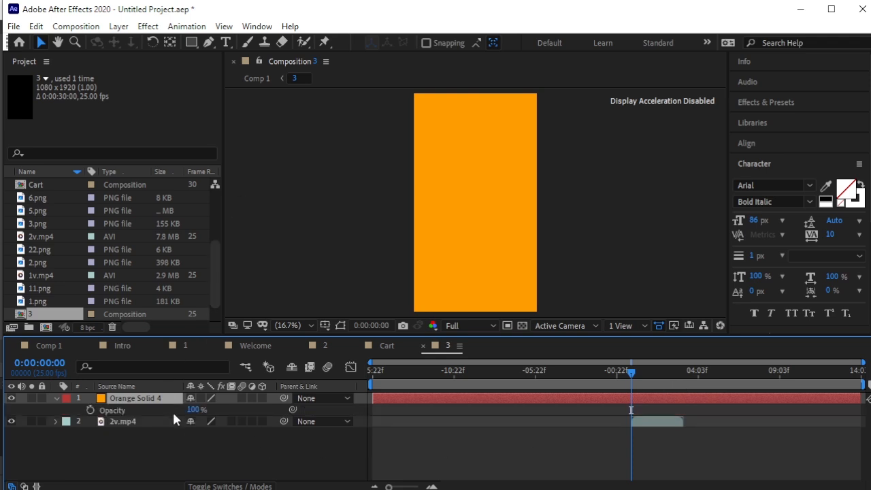
{"action": "left_click_drag", "start_coordinate": [192, 411], "coordinate": [166, 418]}
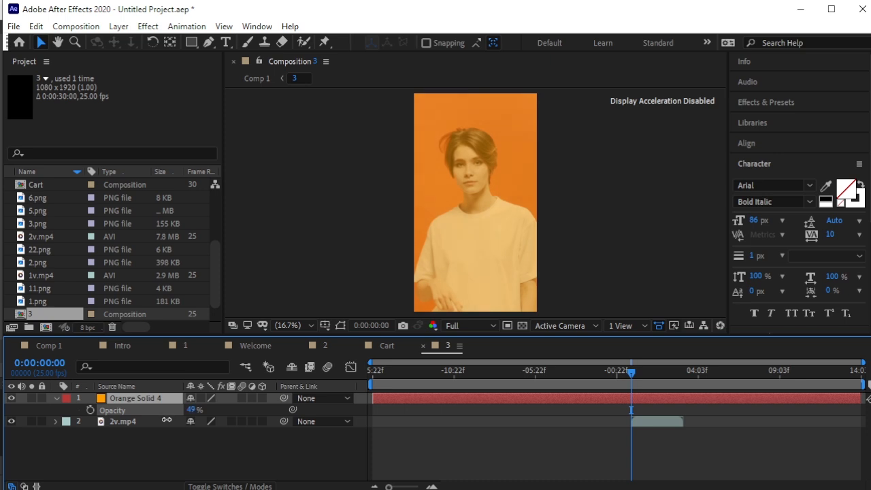
Trim Orange Solid 4's in point to start where the video clip begins.
{"action": "left_click", "coordinate": [241, 466]}
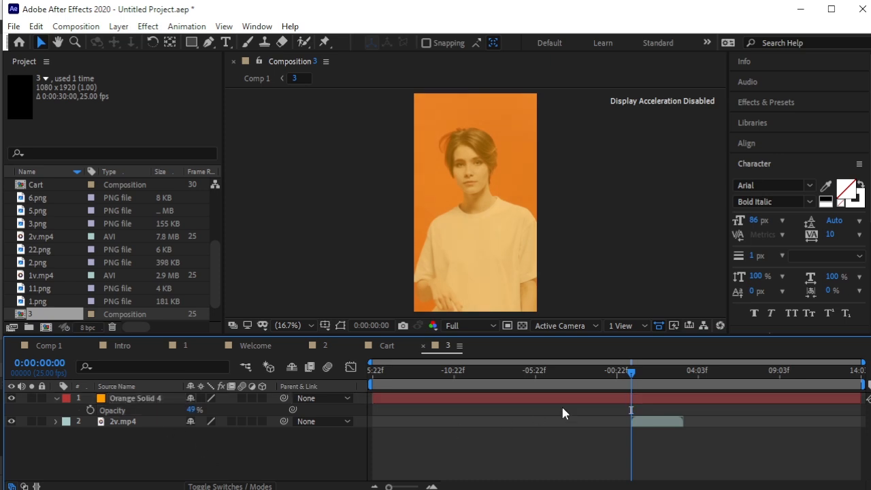
{"action": "left_click", "coordinate": [630, 398]}
{"action": "key", "text": "alt+["}
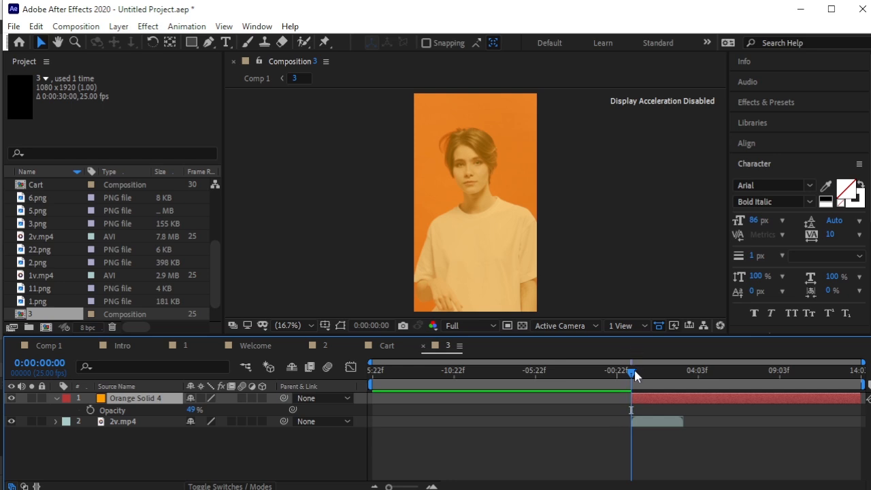
{"action": "left_click", "coordinate": [56, 397]}
{"action": "left_click", "coordinate": [103, 443]}
{"action": "left_click", "coordinate": [227, 42]}
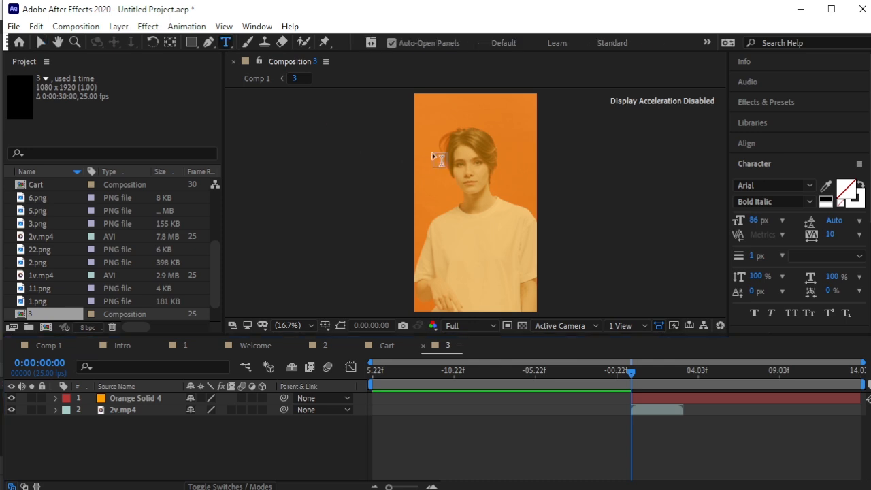
Add a centred 'But Wait' title at 147 px over the orange-tinted video.
{"action": "key", "text": "."}
{"action": "left_click", "coordinate": [400, 125]}
{"action": "type", "text": "But Wait"}
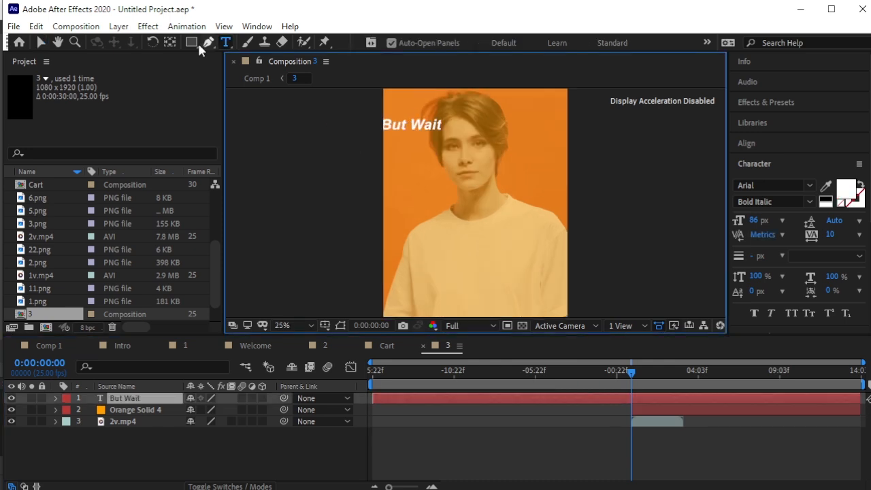
{"action": "left_click", "coordinate": [40, 42]}
{"action": "left_click_drag", "start_coordinate": [419, 117], "coordinate": [495, 202]}
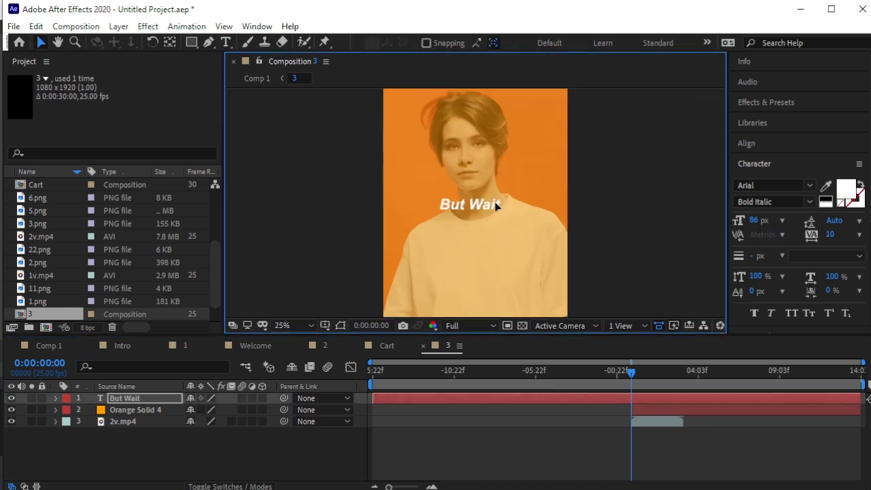
{"action": "left_click_drag", "start_coordinate": [753, 220], "coordinate": [792, 222]}
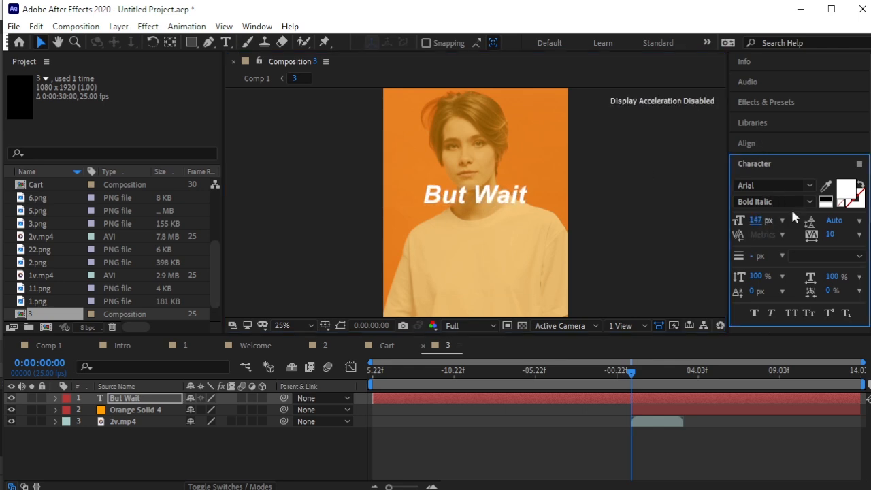
{"action": "left_click", "coordinate": [771, 141]}
{"action": "left_click", "coordinate": [835, 177]}
Trim the 'But Wait' layer's in point to start with the clip.
{"action": "left_click", "coordinate": [638, 202]}
{"action": "key", "text": "comma"}
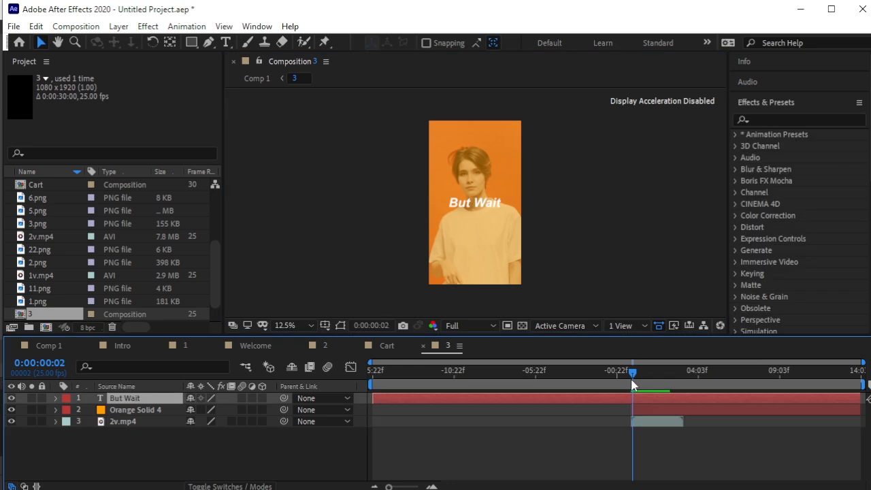
{"action": "left_click_drag", "start_coordinate": [631, 379], "coordinate": [630, 381]}
{"action": "key", "text": "alt+bracketleft"}
{"action": "left_click_drag", "start_coordinate": [632, 373], "coordinate": [657, 398]}
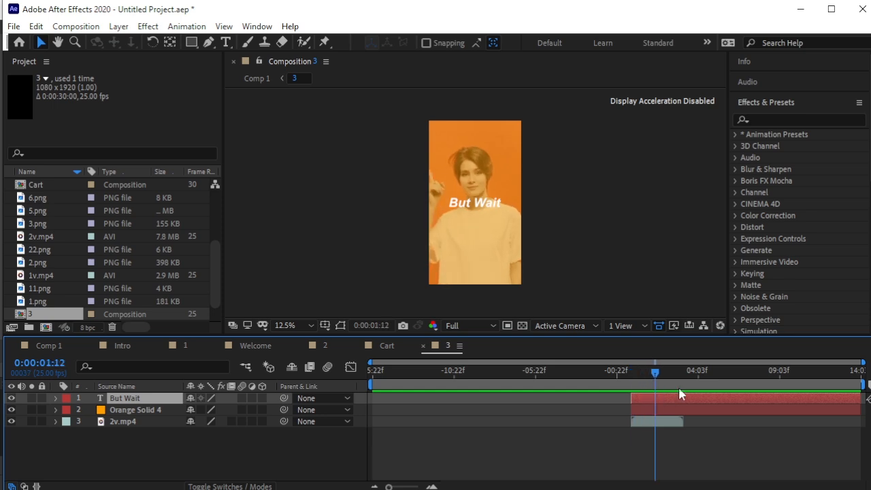
End 'But Wait' at the current time and place a duplicate right after it.
{"action": "key", "text": "alt+bracketright"}
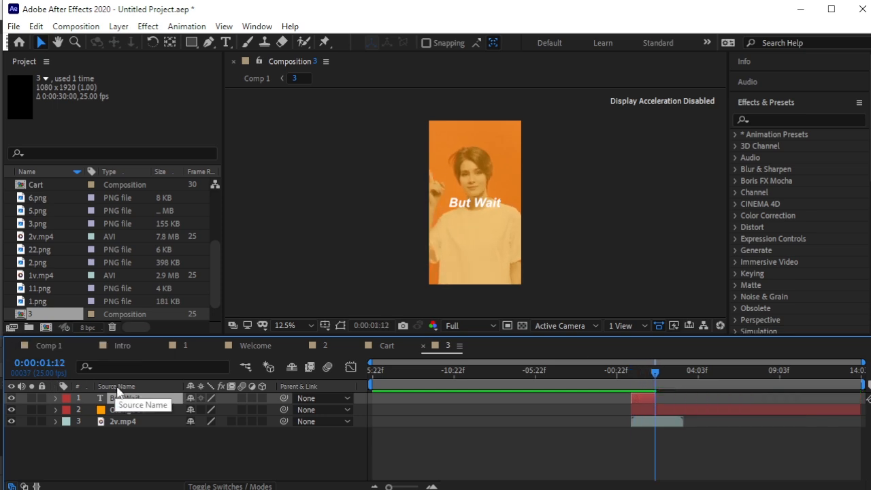
{"action": "key", "text": "ctrl+d"}
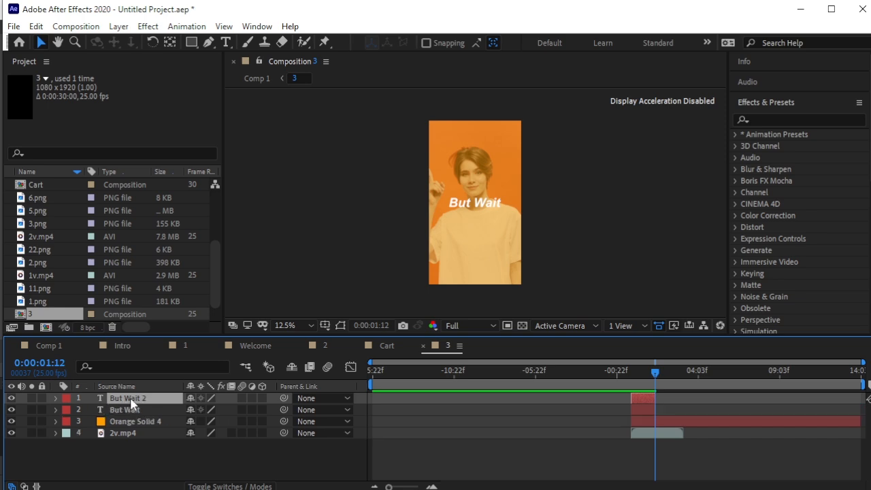
{"action": "left_click_drag", "start_coordinate": [644, 394], "coordinate": [668, 395]}
{"action": "scroll", "coordinate": [669, 395], "scroll_direction": "up", "scroll_amount": 5}
{"action": "scroll", "coordinate": [673, 398], "scroll_direction": "up", "scroll_amount": 2}
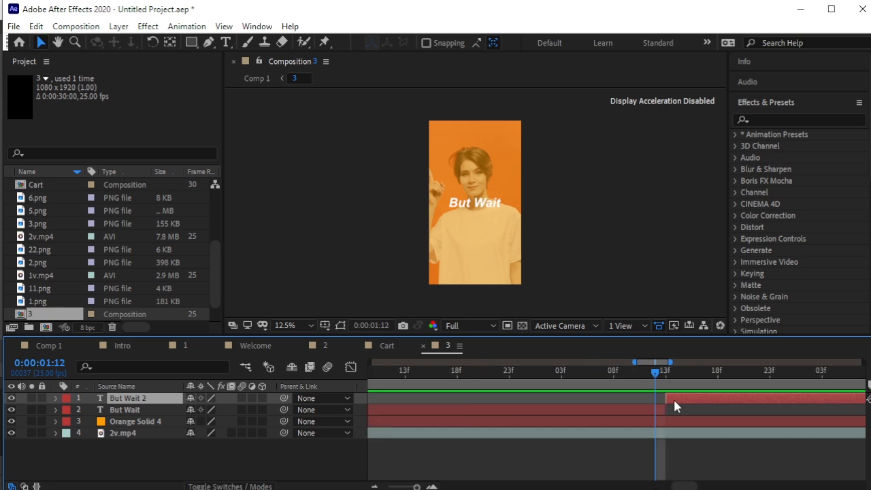
{"action": "left_click", "coordinate": [710, 383]}
{"action": "left_click_drag", "start_coordinate": [711, 385], "coordinate": [698, 384]}
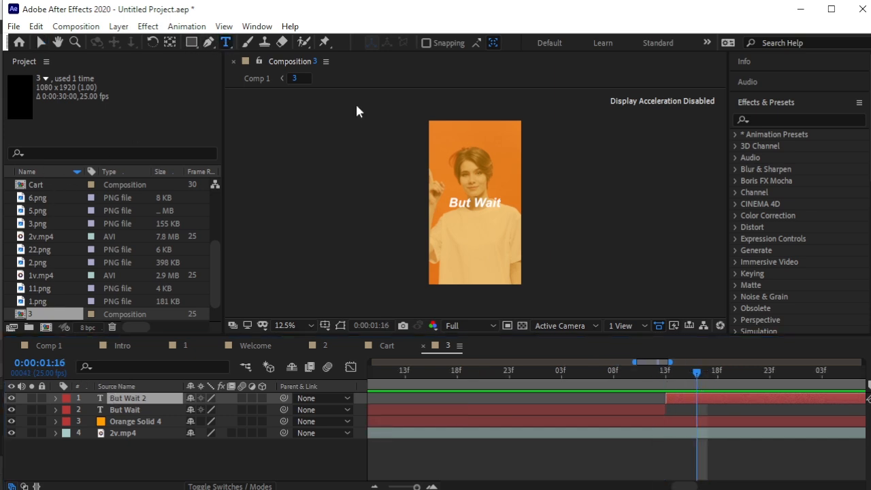
Retype the duplicated title as 'There's More'.
{"action": "left_click", "coordinate": [226, 42]}
{"action": "left_click_drag", "start_coordinate": [449, 202], "coordinate": [497, 202]}
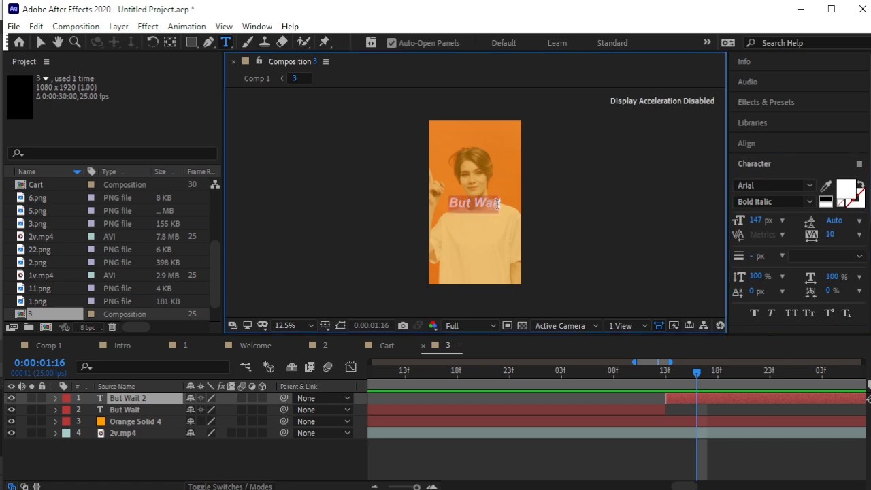
{"action": "type", "text": "Thi"}
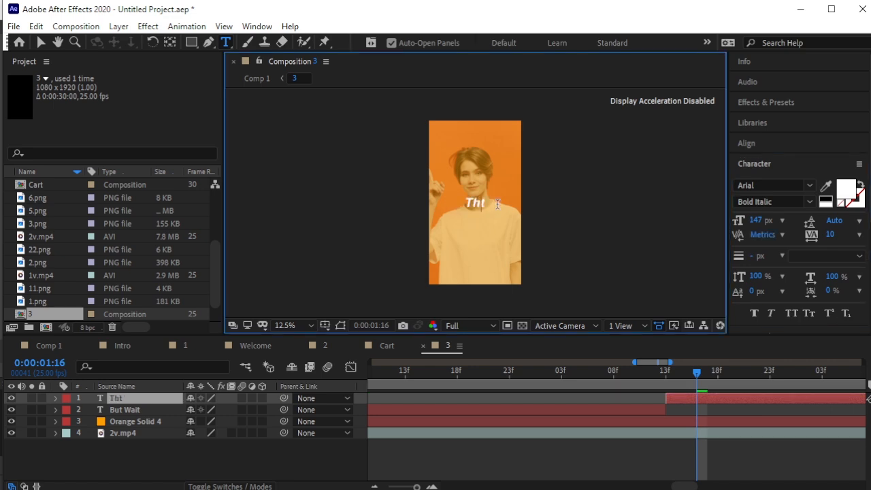
{"action": "key", "text": "BackSpace"}
{"action": "type", "text": "ere's More"}
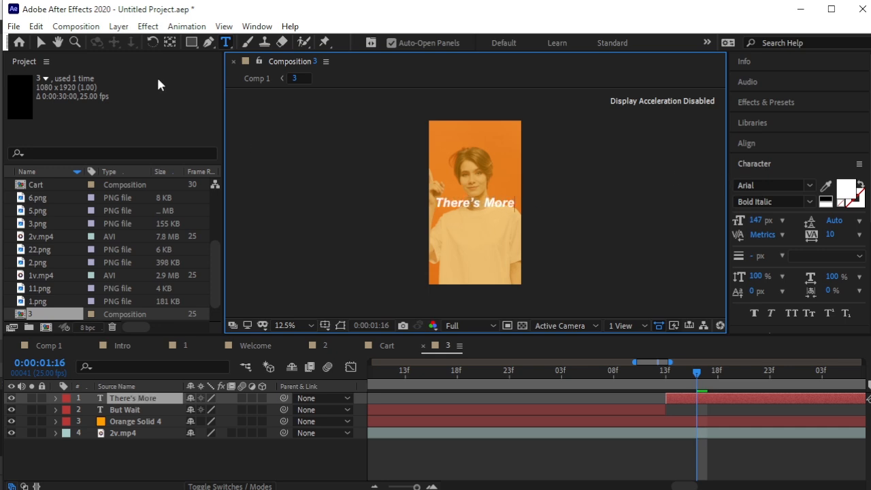
{"action": "left_click", "coordinate": [41, 42]}
{"action": "left_click_drag", "start_coordinate": [693, 371], "coordinate": [611, 385]}
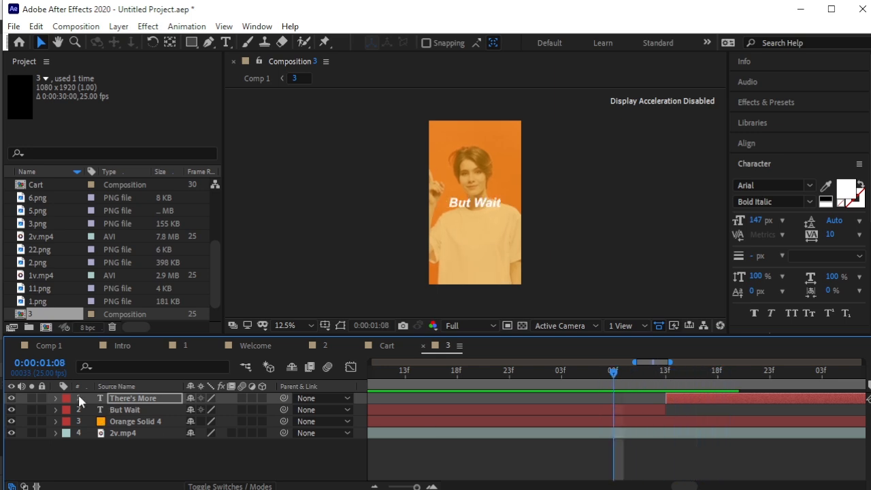
In Comp 1, trim layer 3's in point, shift it slightly earlier, and end it at 17:22.
{"action": "left_click", "coordinate": [46, 346]}
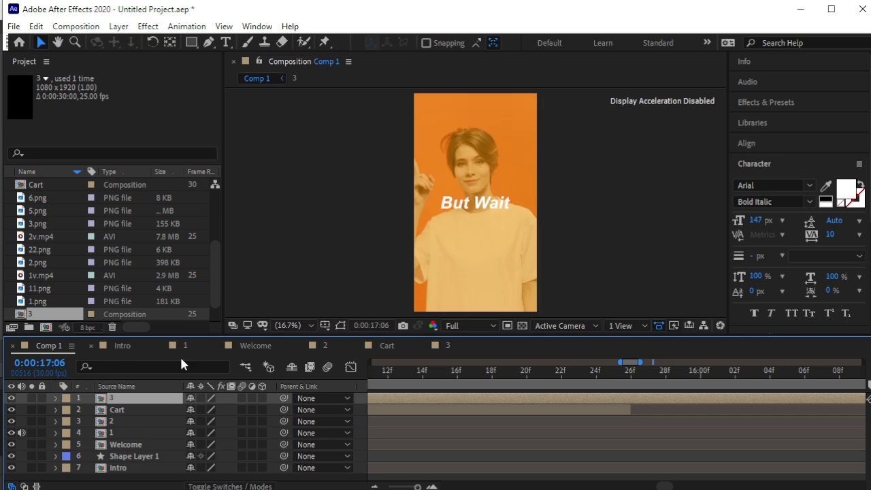
{"action": "key", "text": "alt+["}
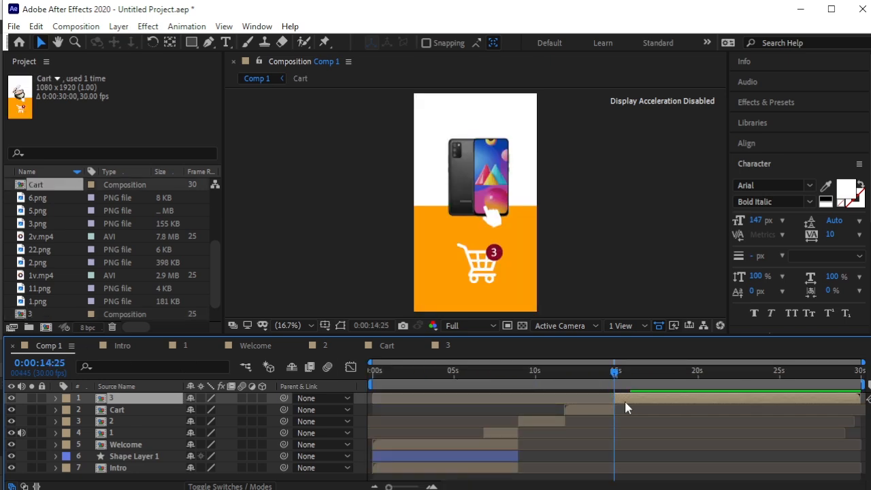
{"action": "key", "text": "space"}
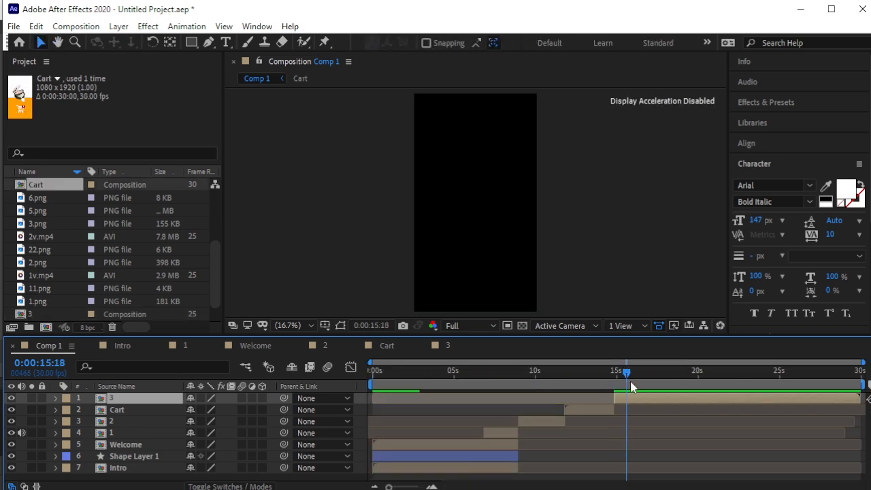
{"action": "key", "text": "space"}
{"action": "left_click_drag", "start_coordinate": [639, 375], "coordinate": [631, 393]}
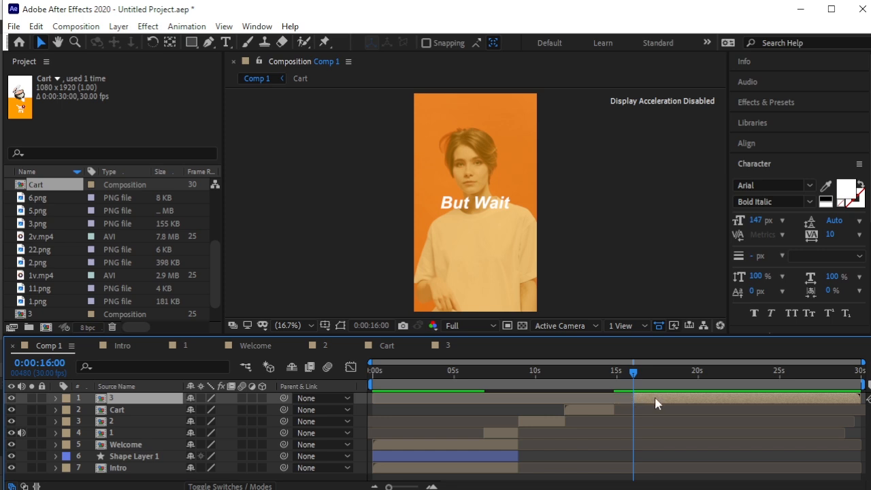
{"action": "left_click_drag", "start_coordinate": [655, 403], "coordinate": [637, 403]}
{"action": "left_click_drag", "start_coordinate": [633, 371], "coordinate": [620, 380]}
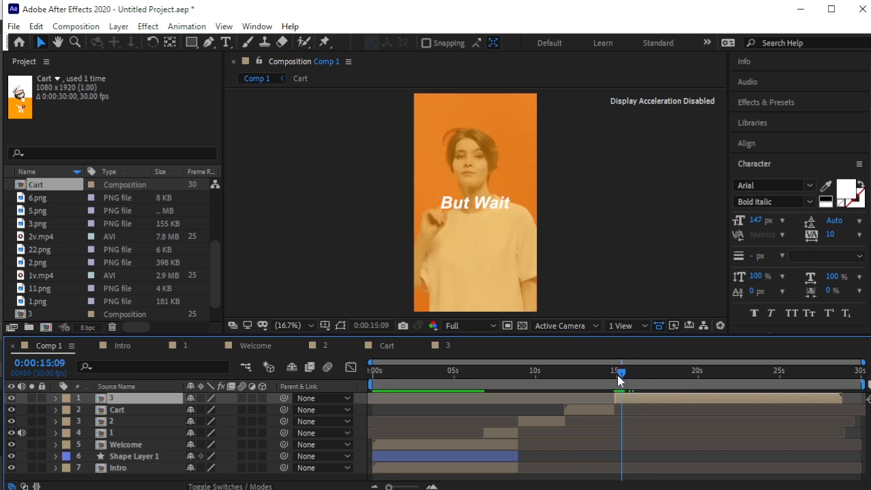
{"action": "left_click", "coordinate": [612, 376]}
{"action": "key", "text": "space"}
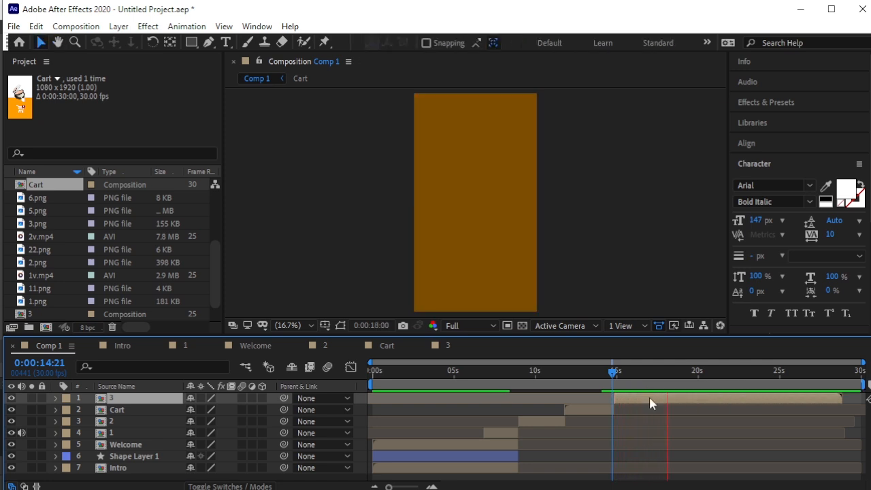
{"action": "key", "text": "space"}
{"action": "left_click_drag", "start_coordinate": [668, 376], "coordinate": [661, 382]}
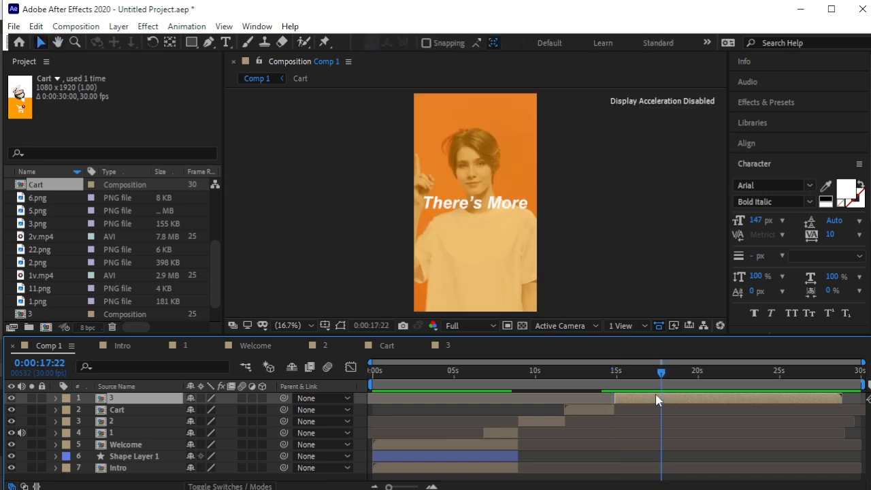
{"action": "key", "text": "alt+bracketright"}
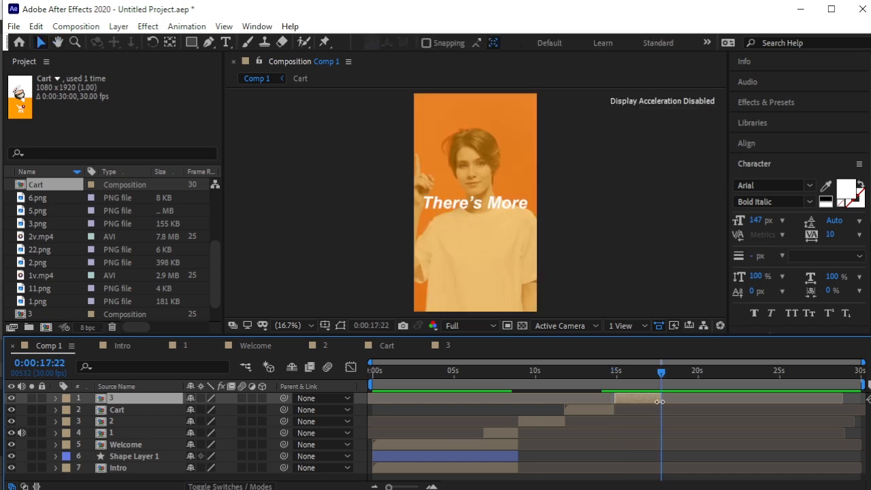
{"action": "left_click", "coordinate": [309, 263]}
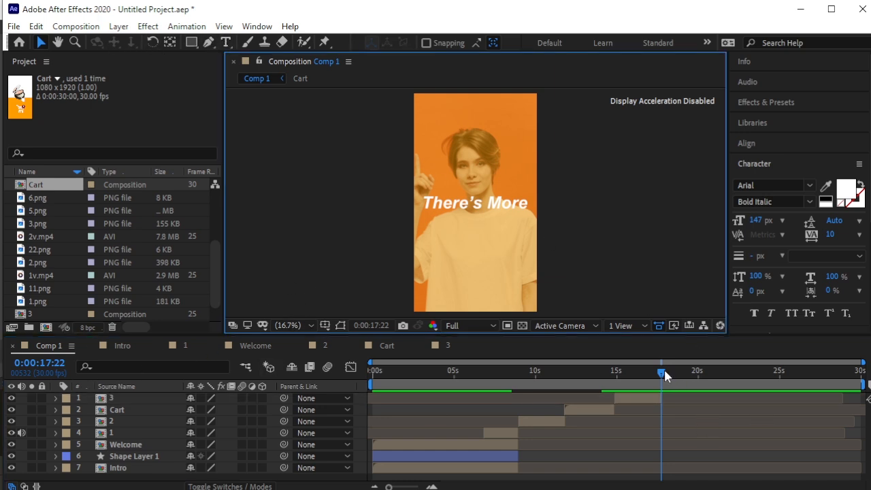
Zoom the timeline to single frames and set the current time to 0:00:17:23.
{"action": "key", "text": "equal"}
{"action": "left_click_drag", "start_coordinate": [662, 373], "coordinate": [662, 379]}
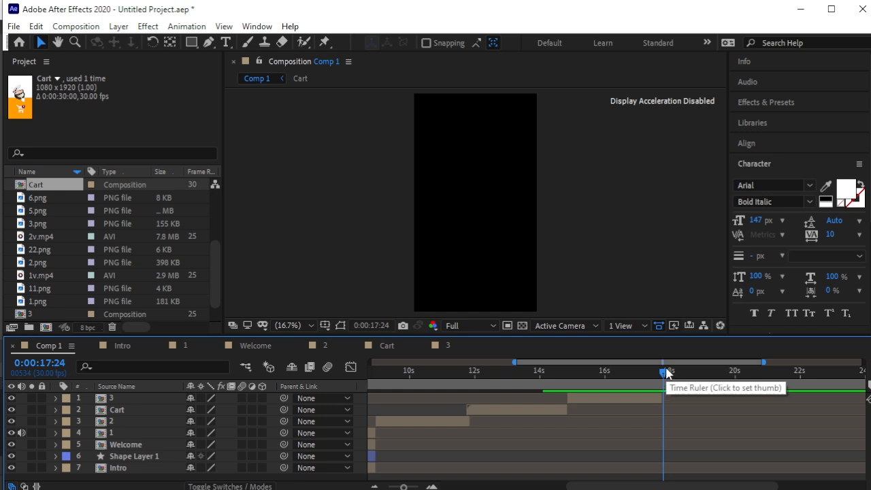
{"action": "key", "text": "equal"}
{"action": "key", "text": "equal"}
{"action": "key", "text": "equal"}
{"action": "key", "text": "equal"}
{"action": "key", "text": "equal"}
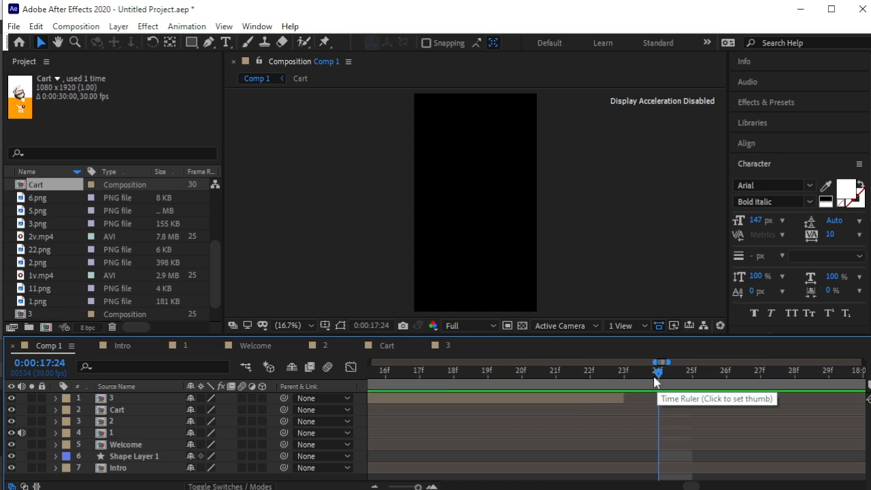
{"action": "left_click", "coordinate": [622, 374]}
{"action": "mouse_move", "coordinate": [615, 379]}
{"action": "left_mouse_down"}
{"action": "mouse_move", "coordinate": [598, 385]}
{"action": "mouse_move", "coordinate": [616, 386]}
{"action": "mouse_move", "coordinate": [625, 368]}
{"action": "left_mouse_up"}
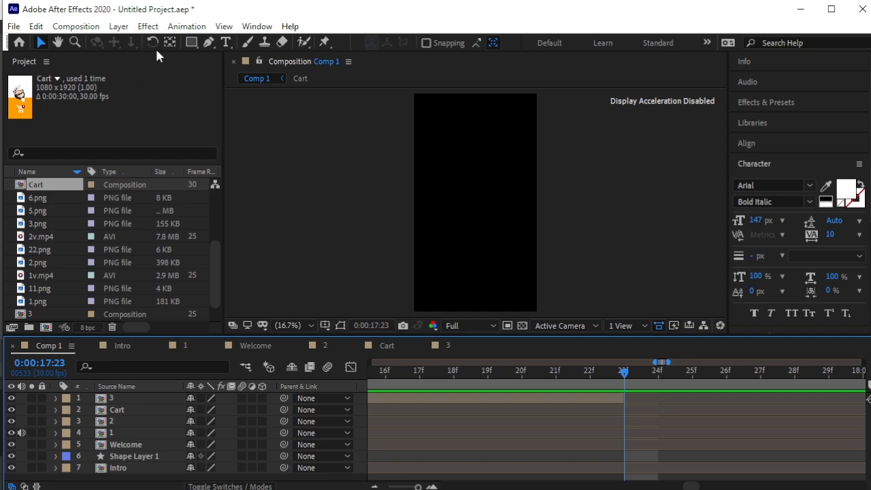
{"action": "left_click", "coordinate": [119, 26]}
Add a full-frame orange solid layer to Comp 1 at 17:23.
{"action": "mouse_move", "coordinate": [119, 26]}
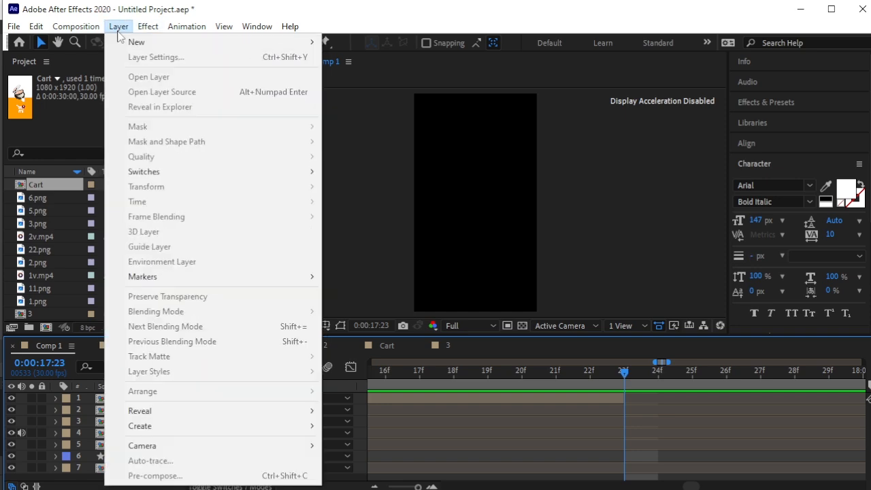
{"action": "mouse_move", "coordinate": [306, 42]}
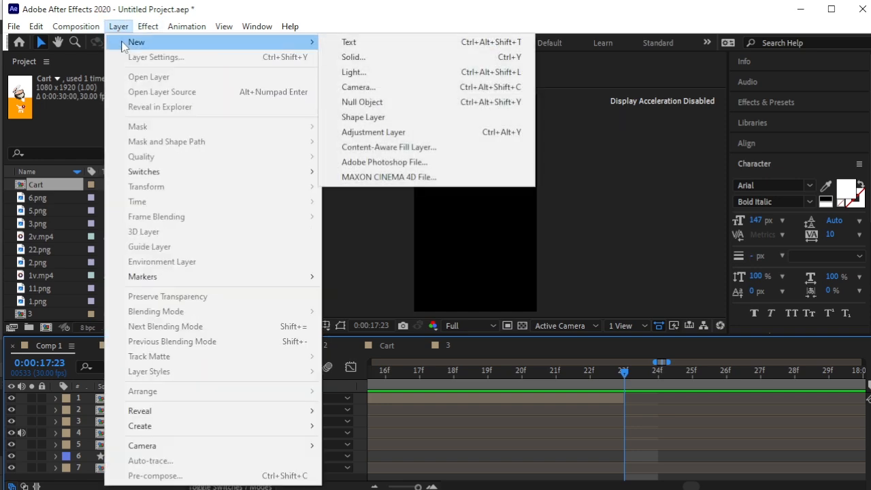
{"action": "left_click", "coordinate": [364, 58]}
{"action": "left_click", "coordinate": [693, 383]}
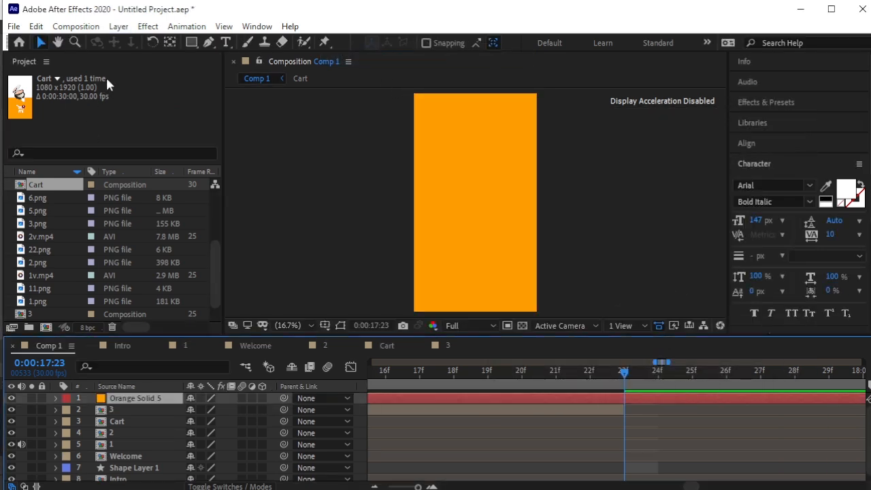
Write a 'Dive Into' title on the orange solid and centre it horizontally.
{"action": "left_click", "coordinate": [226, 43]}
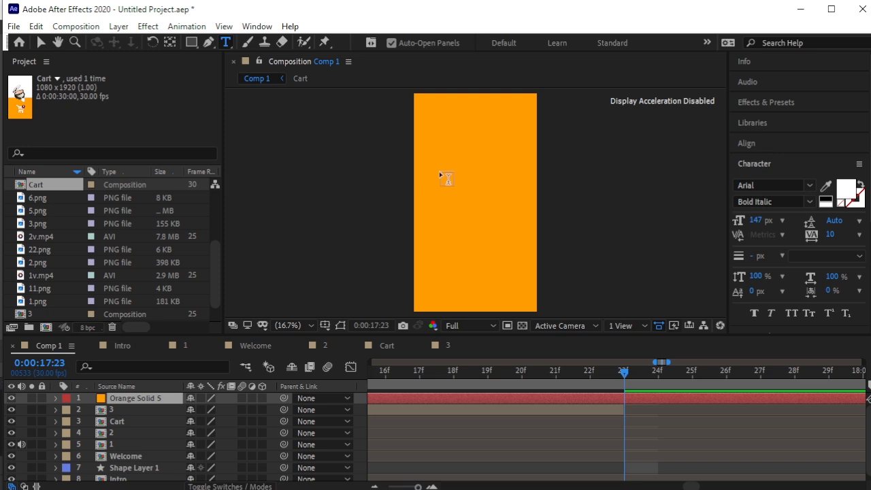
{"action": "left_click", "coordinate": [443, 176]}
{"action": "type", "text": "Dicve"}
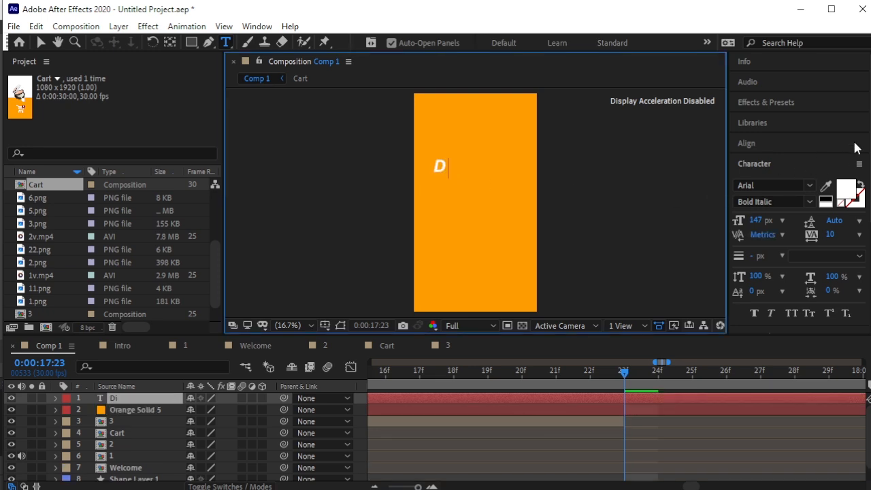
{"action": "key", "text": "BackSpace"}
{"action": "key", "text": "BackSpace"}
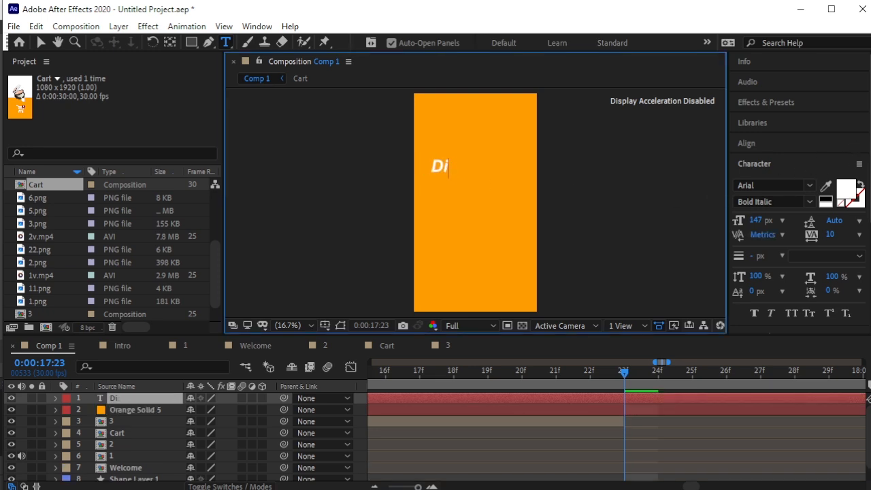
{"action": "type", "text": "ve In"}
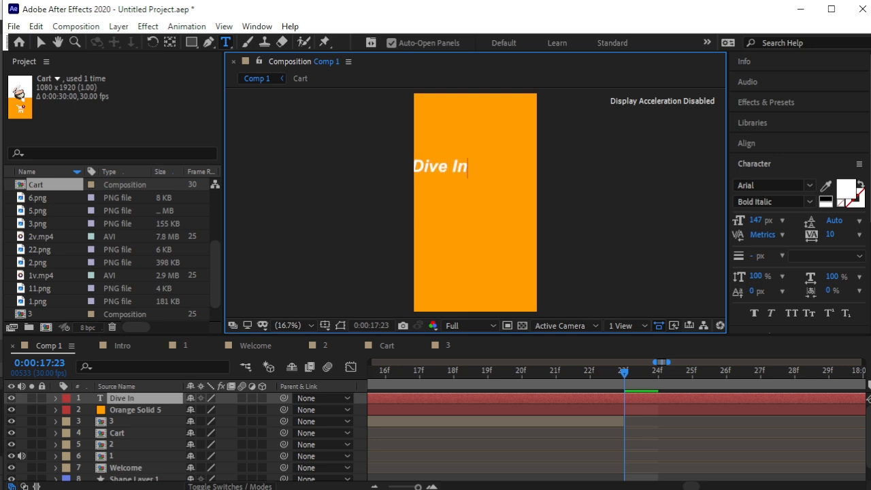
{"action": "type", "text": "to"}
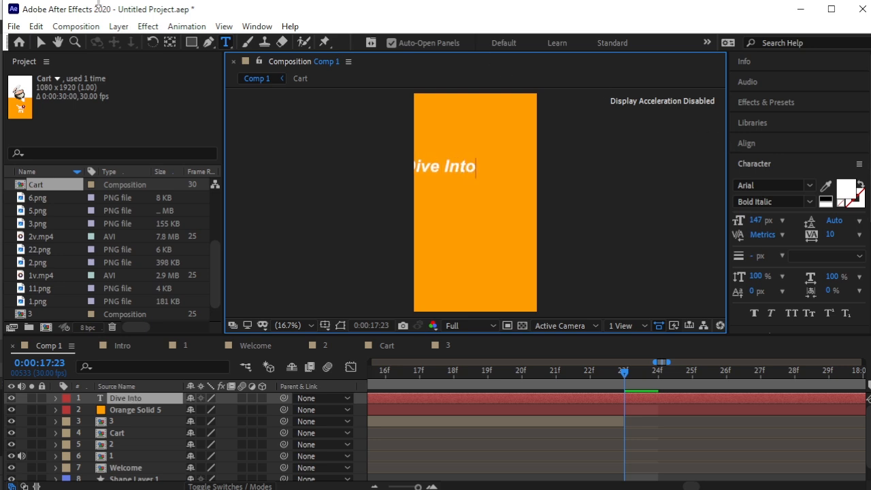
{"action": "left_click", "coordinate": [42, 41]}
{"action": "left_click_drag", "start_coordinate": [455, 169], "coordinate": [481, 191]}
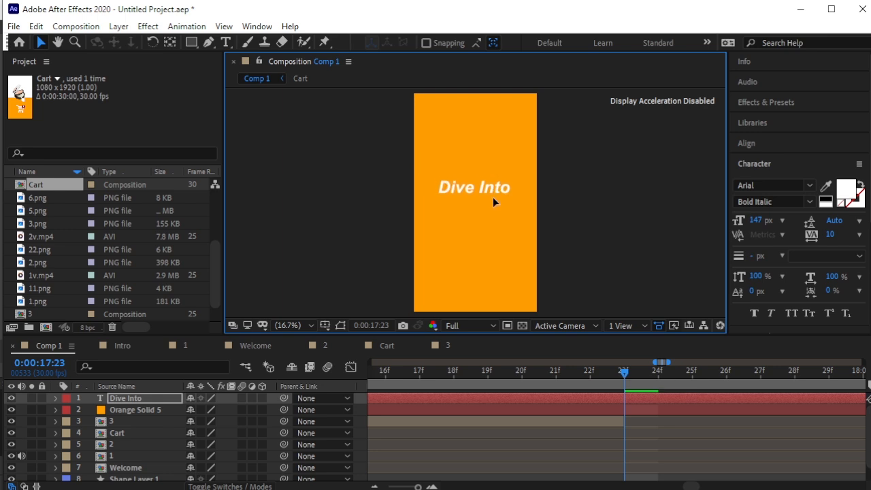
{"action": "left_click", "coordinate": [748, 143]}
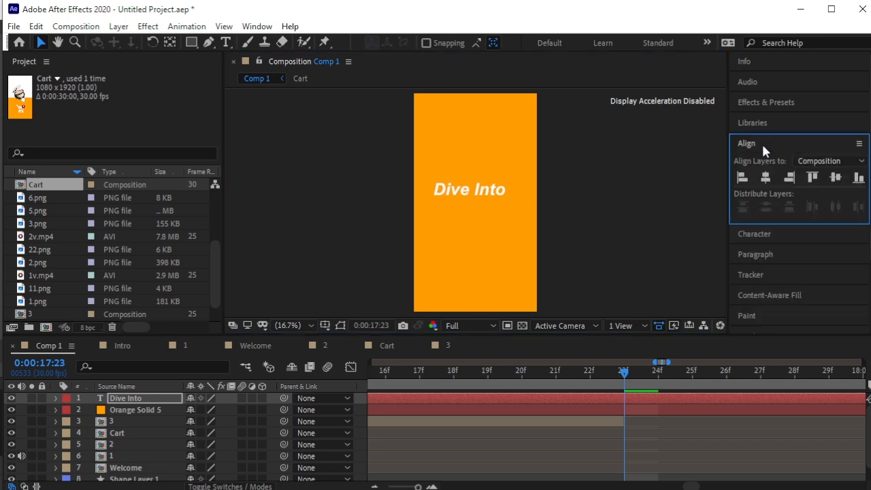
{"action": "left_click", "coordinate": [765, 177]}
{"action": "left_click", "coordinate": [766, 102]}
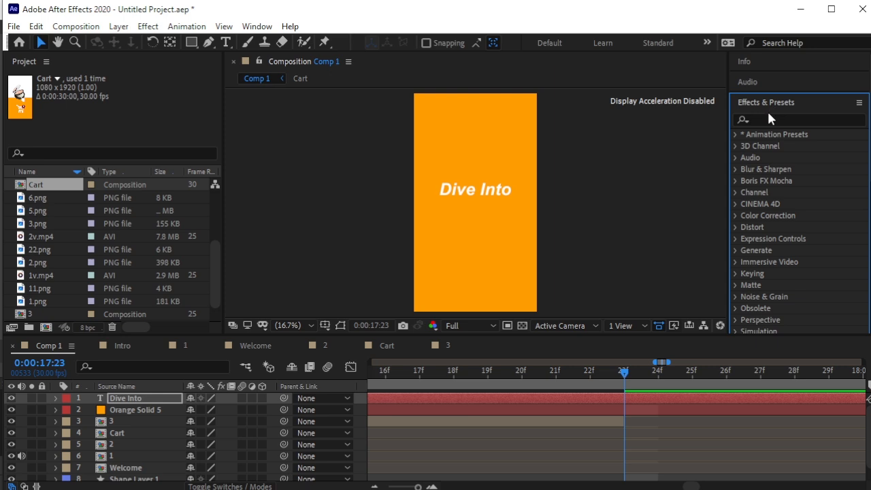
Apply the Jetstream preset to the 'Dive Into' text and preview it from 15:14.
{"action": "left_click", "coordinate": [779, 119]}
{"action": "type", "text": "je"}
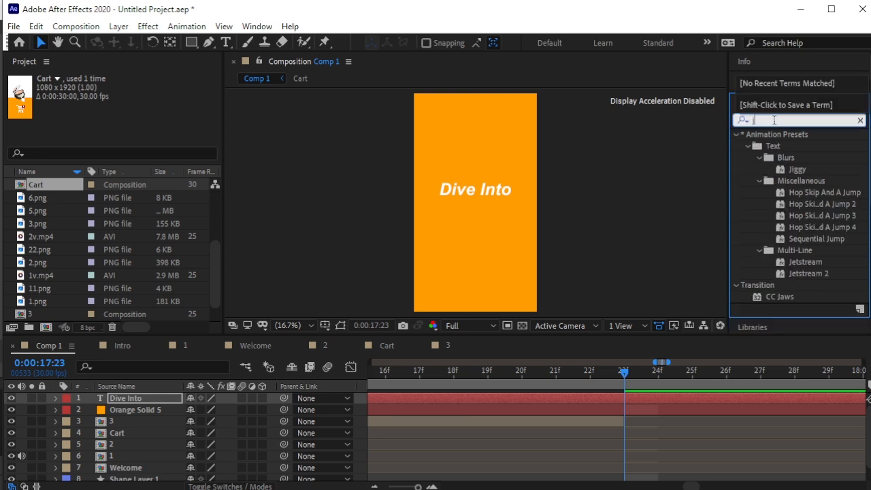
{"action": "left_click_drag", "start_coordinate": [816, 170], "coordinate": [491, 200]}
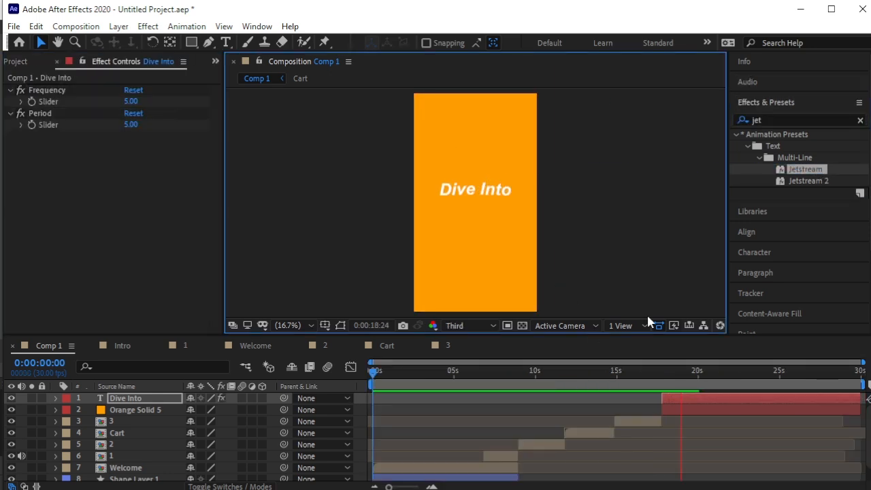
{"action": "key", "text": "space"}
{"action": "left_click_drag", "start_coordinate": [679, 375], "coordinate": [623, 379]}
{"action": "key", "text": "space"}
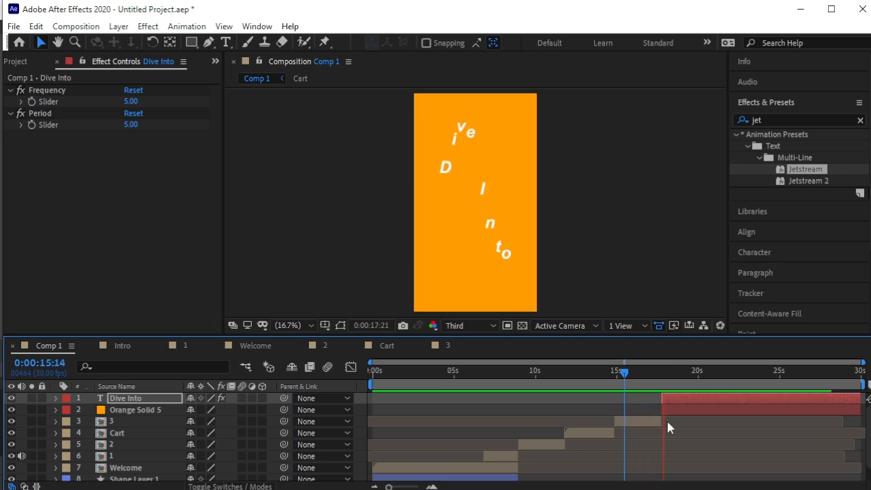
{"action": "key", "text": "space"}
End the 'Dive Into' layer at 0:00:19:06.
{"action": "left_click", "coordinate": [697, 400]}
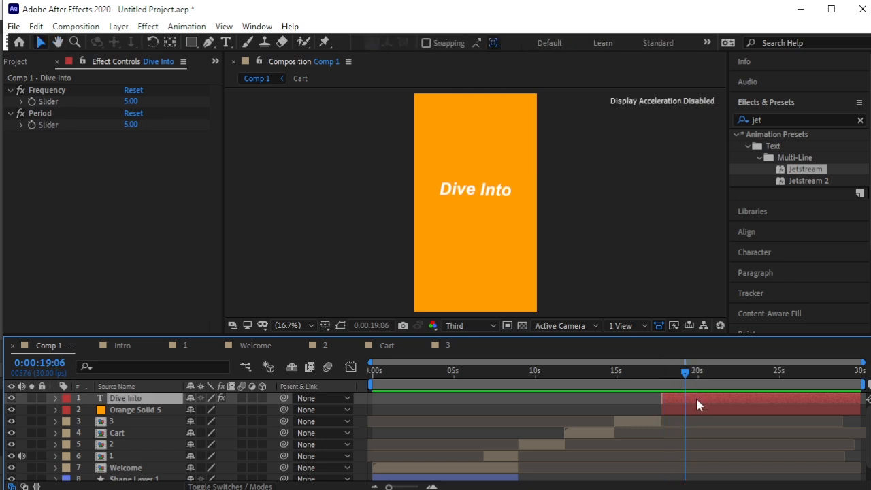
{"action": "key", "text": "alt+bracketright"}
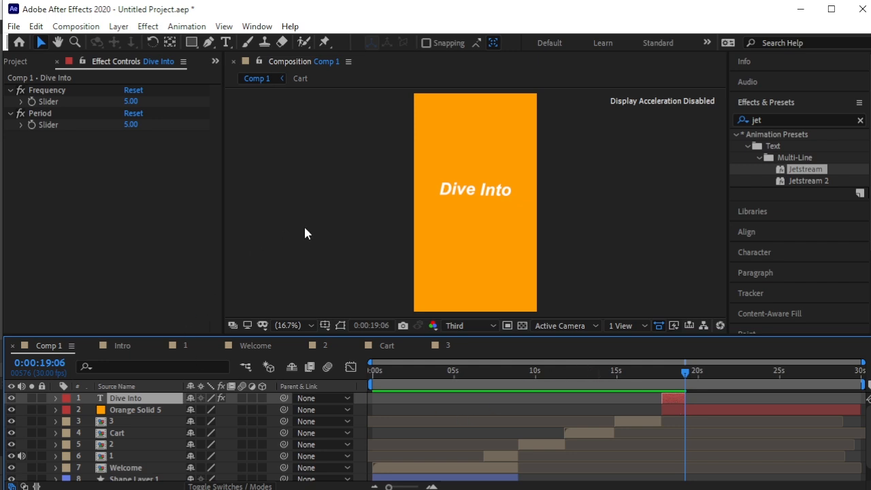
{"action": "left_click", "coordinate": [260, 241]}
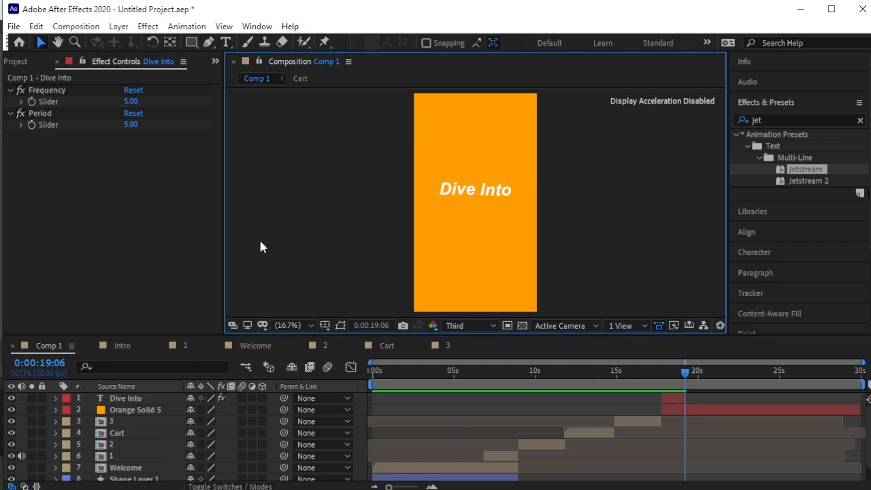
Import the 3v.mp4 video clip into the project.
{"action": "left_click", "coordinate": [20, 62]}
{"action": "right_click", "coordinate": [5, 235]}
{"action": "mouse_move", "coordinate": [60, 302]}
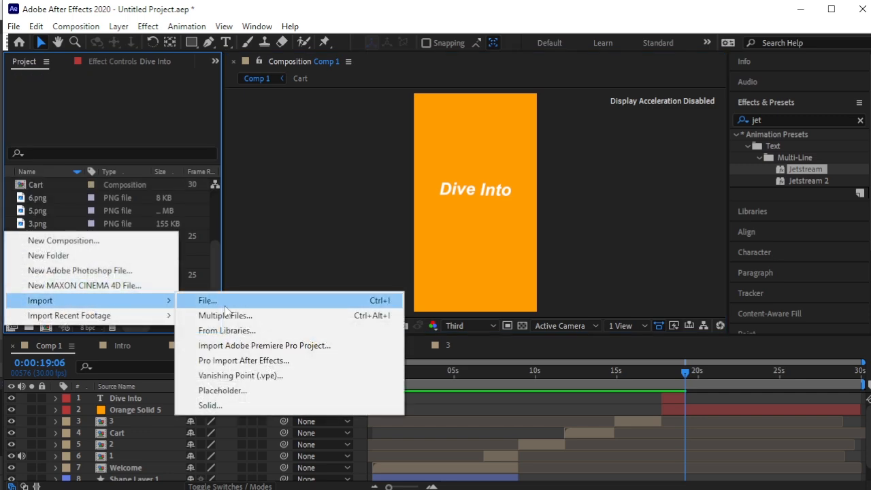
{"action": "left_click", "coordinate": [204, 301]}
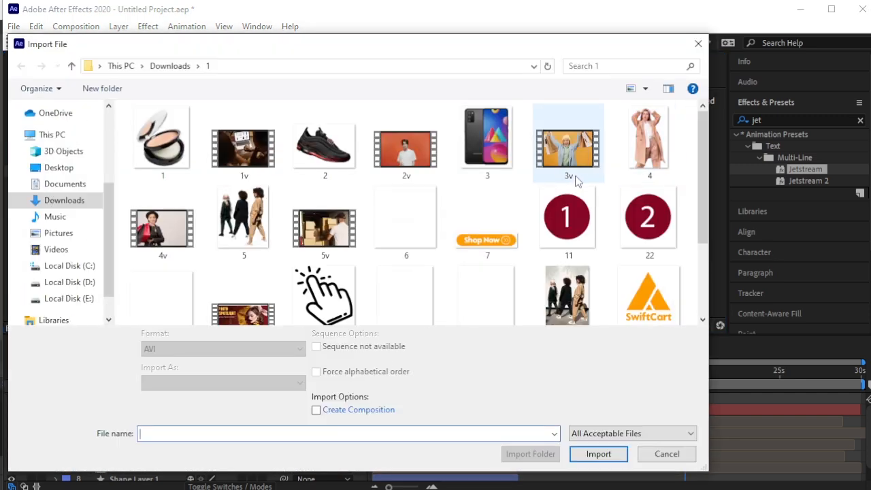
{"action": "left_click", "coordinate": [573, 149]}
{"action": "left_click", "coordinate": [599, 456]}
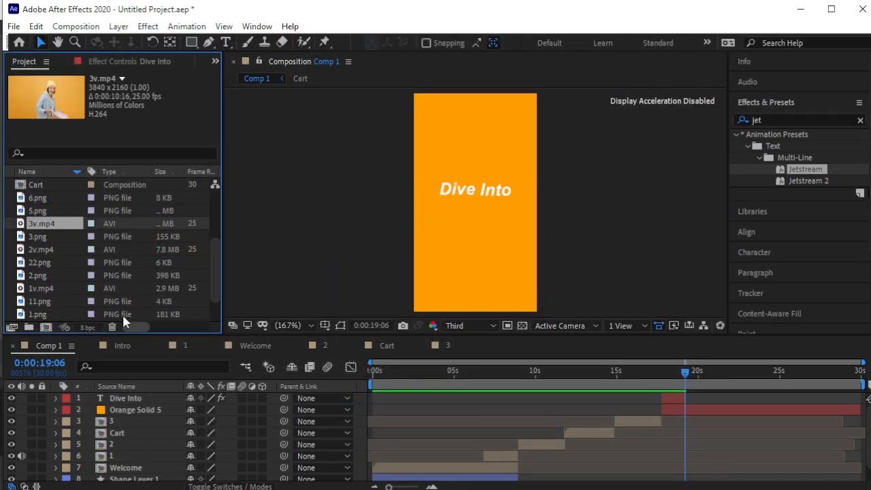
Add 3v.mp4 to Comp 1, starting at 0:00:19:06.
{"action": "left_click_drag", "start_coordinate": [71, 228], "coordinate": [153, 396]}
{"action": "left_click_drag", "start_coordinate": [421, 398], "coordinate": [708, 398]}
{"action": "key", "text": "equal"}
{"action": "key", "text": "equal"}
{"action": "key", "text": "equal"}
{"action": "key", "text": "equal"}
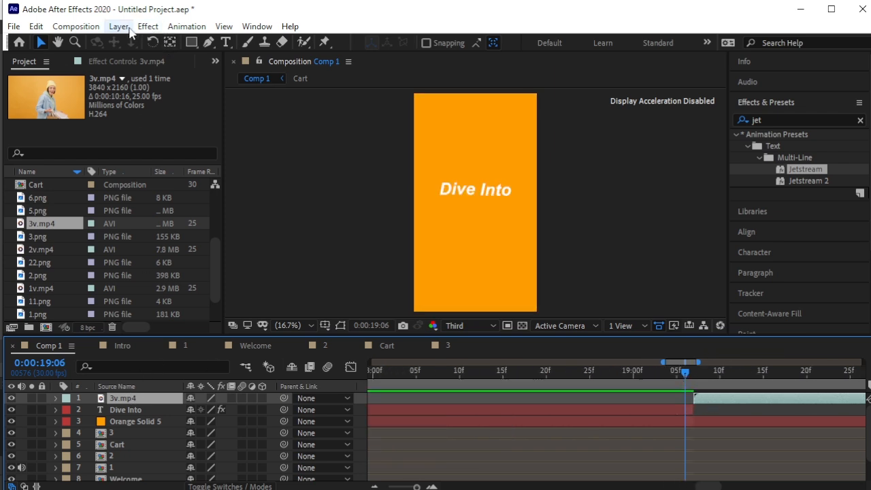
Pre-compose the 3v.mp4 layer into a composition named '4' and open it.
{"action": "left_click", "coordinate": [119, 26]}
{"action": "left_click", "coordinate": [233, 475]}
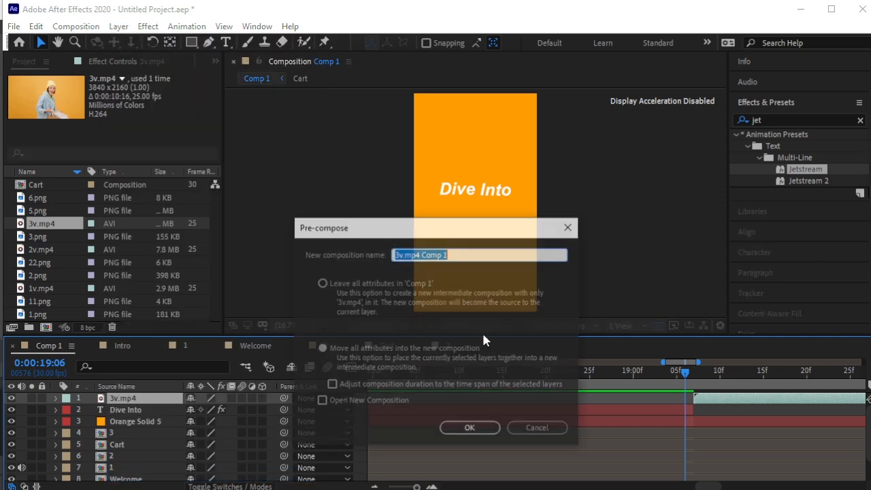
{"action": "left_click", "coordinate": [468, 426]}
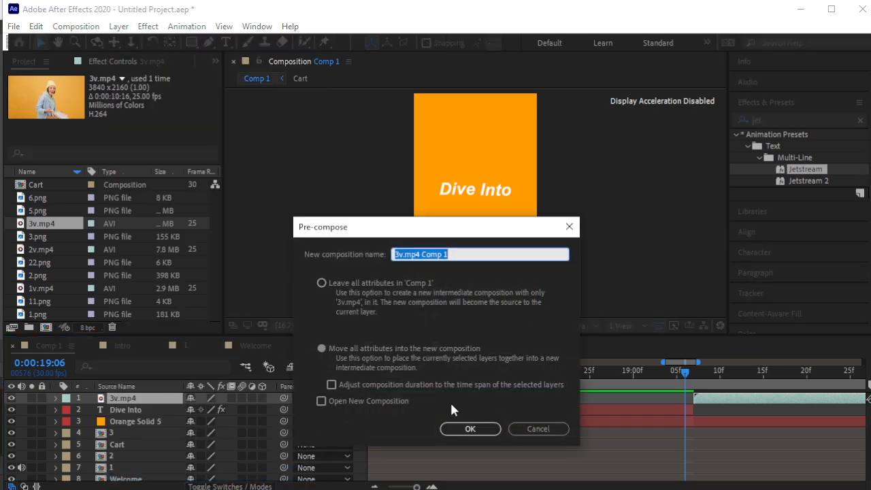
{"action": "type", "text": "4"}
{"action": "left_click", "coordinate": [469, 428]}
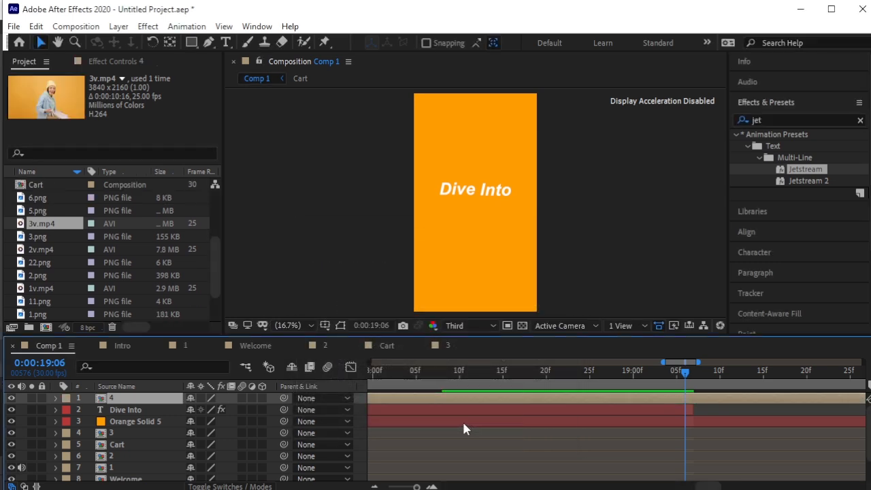
{"action": "double_click", "coordinate": [103, 400]}
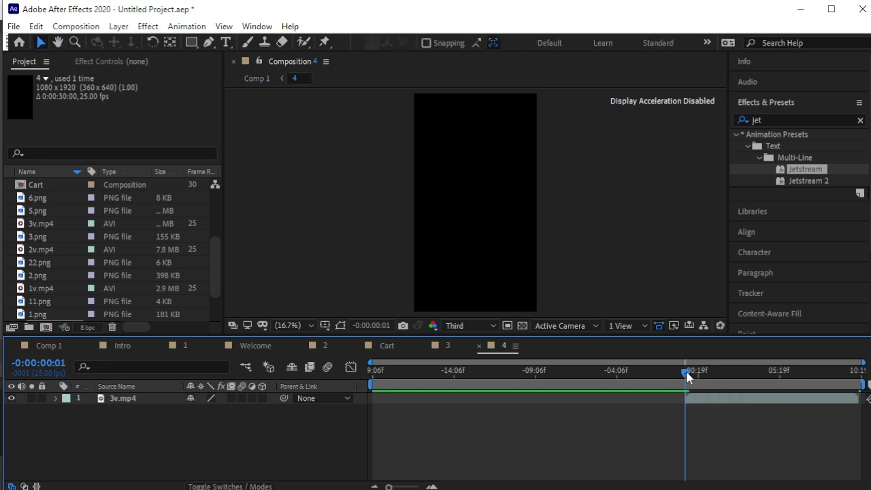
Add an orange solid over 3v.mp4 in comp 4 at 31% opacity.
{"action": "key", "text": "space"}
{"action": "key", "text": "space"}
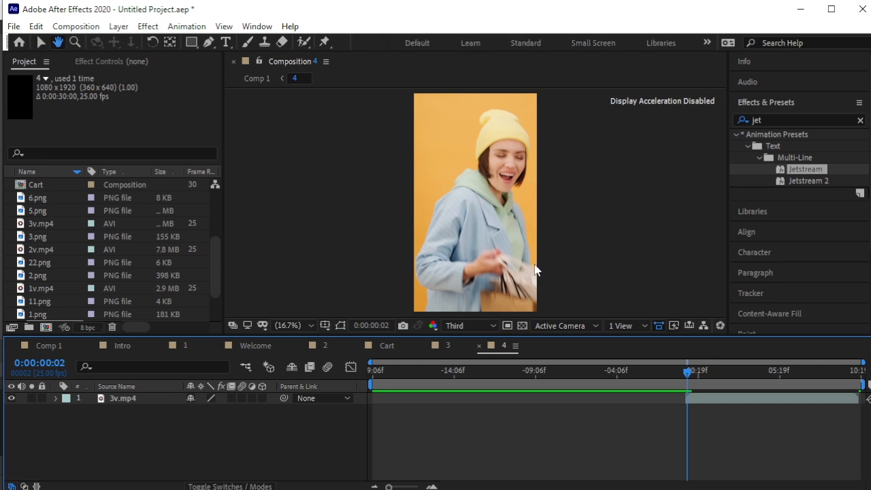
{"action": "key", "text": "space"}
{"action": "key", "text": "space"}
{"action": "left_click_drag", "start_coordinate": [691, 368], "coordinate": [687, 388]}
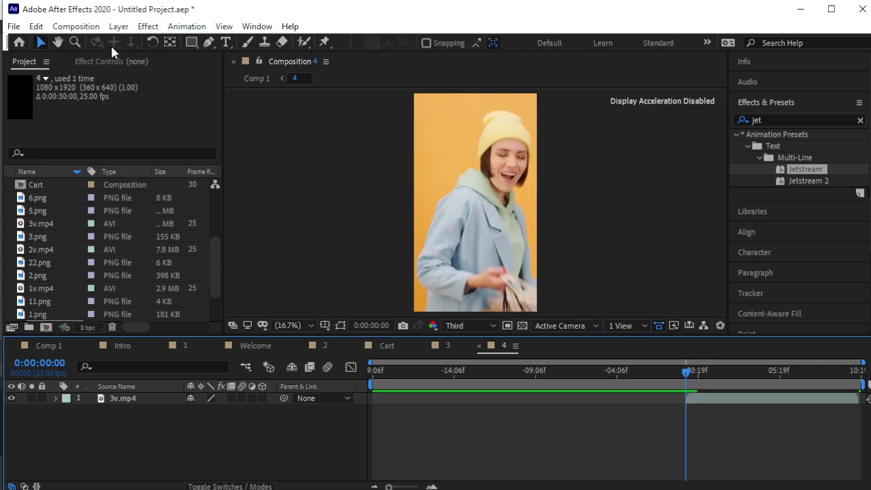
{"action": "left_click", "coordinate": [118, 26]}
{"action": "mouse_move", "coordinate": [139, 42]}
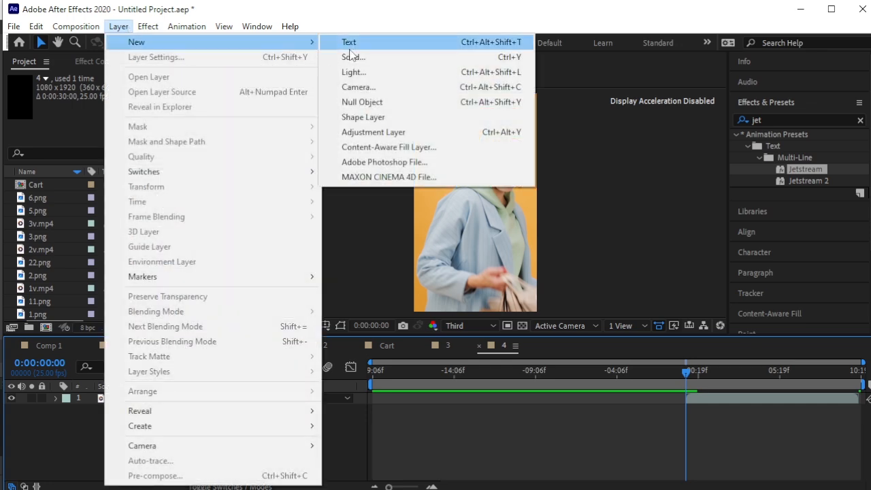
{"action": "left_click", "coordinate": [353, 57]}
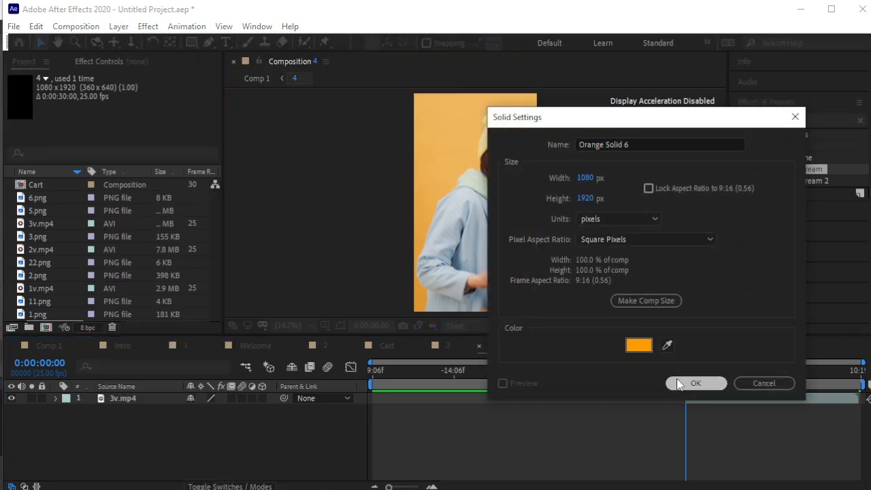
{"action": "left_click", "coordinate": [680, 382]}
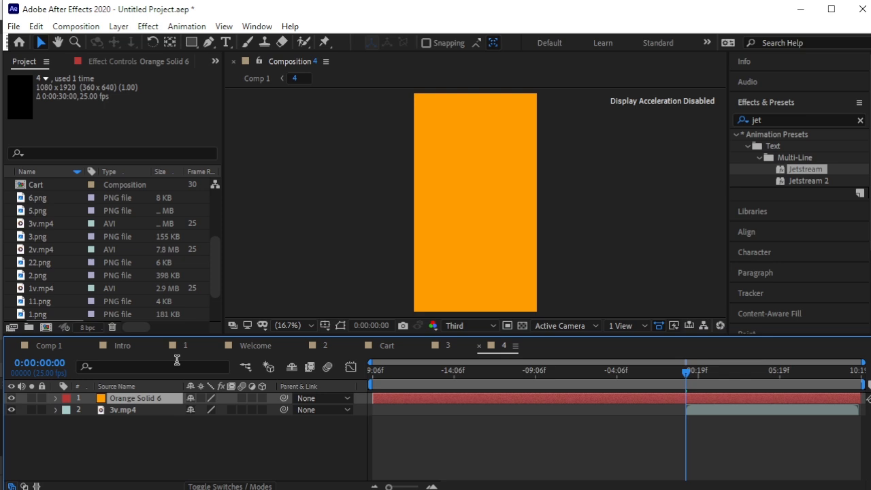
{"action": "key", "text": "t"}
{"action": "left_click_drag", "start_coordinate": [192, 410], "coordinate": [152, 415]}
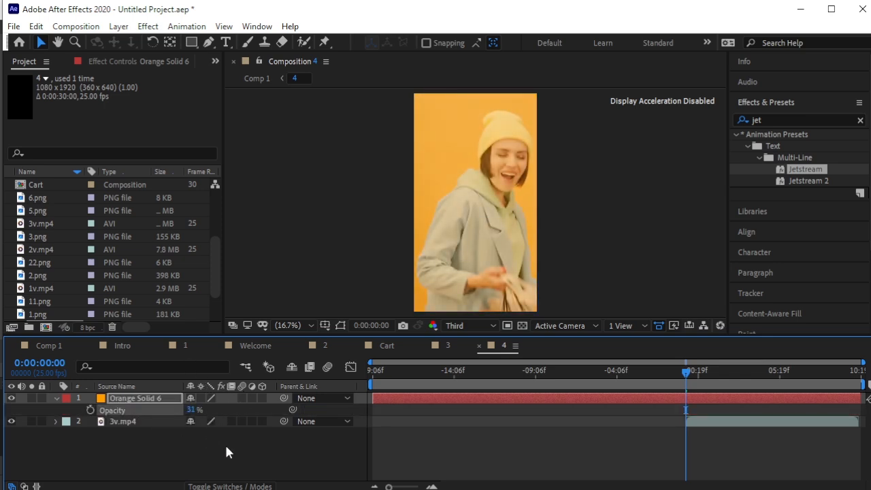
Trim Orange Solid 6's in point to start with the video clip.
{"action": "left_click", "coordinate": [225, 442]}
{"action": "left_click", "coordinate": [718, 400]}
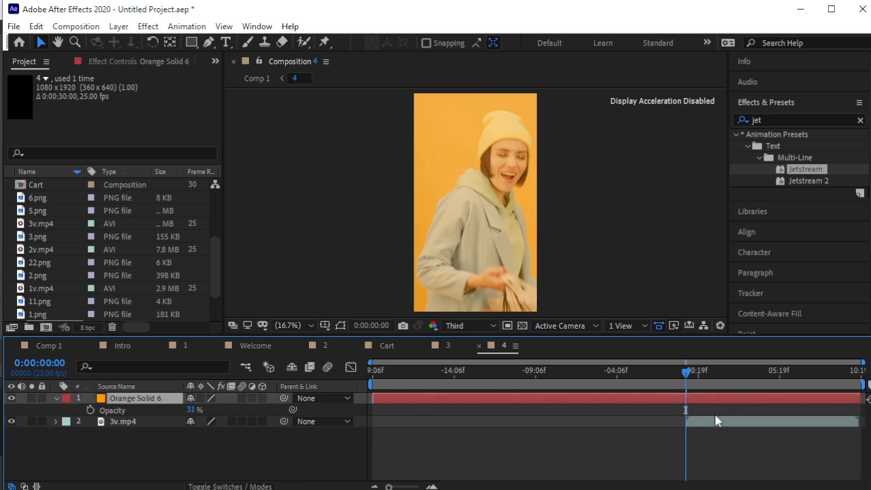
{"action": "left_click", "coordinate": [716, 421], "text": "ctrl"}
{"action": "key", "text": "alt+bracketleft"}
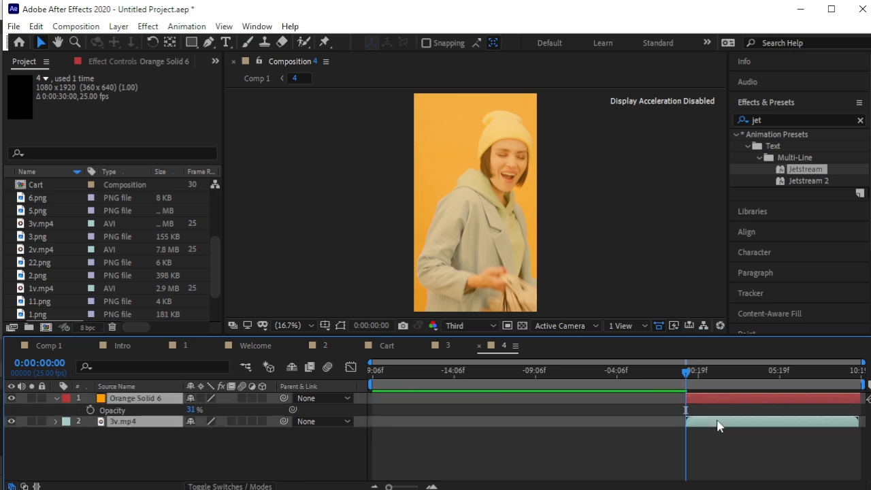
{"action": "left_click", "coordinate": [55, 399]}
{"action": "left_click", "coordinate": [96, 437]}
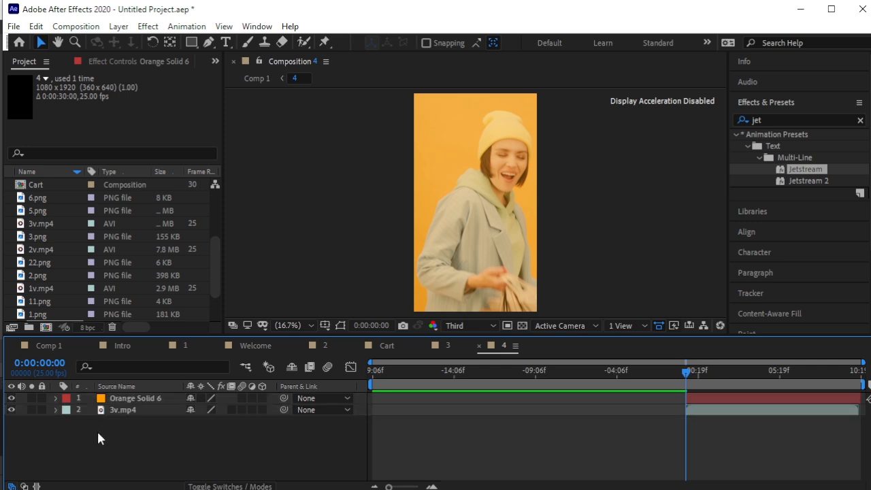
Create a text layer reading 'Exclusive Deals' on one line and '& Discounts' on the next.
{"action": "left_click", "coordinate": [226, 43]}
{"action": "left_click", "coordinate": [436, 158]}
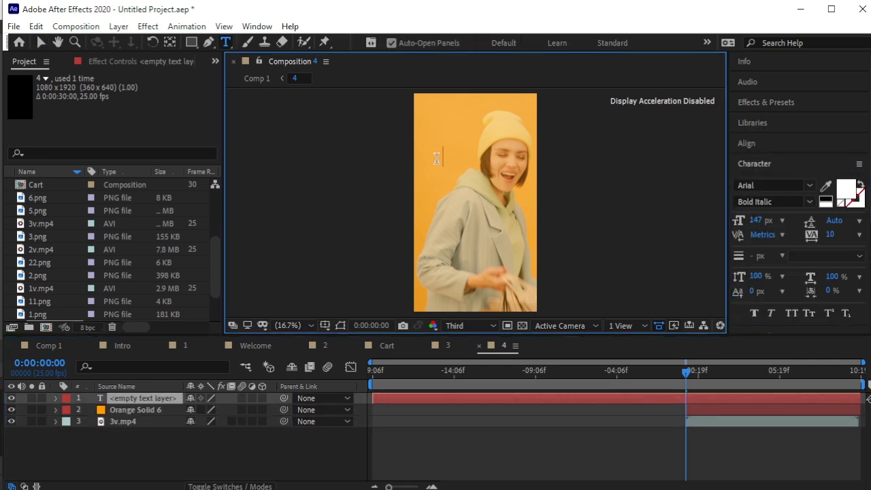
{"action": "type", "text": "Exclusive Deals"}
{"action": "key", "text": "Return"}
{"action": "type", "text": "A"}
{"action": "key", "text": "BackSpace"}
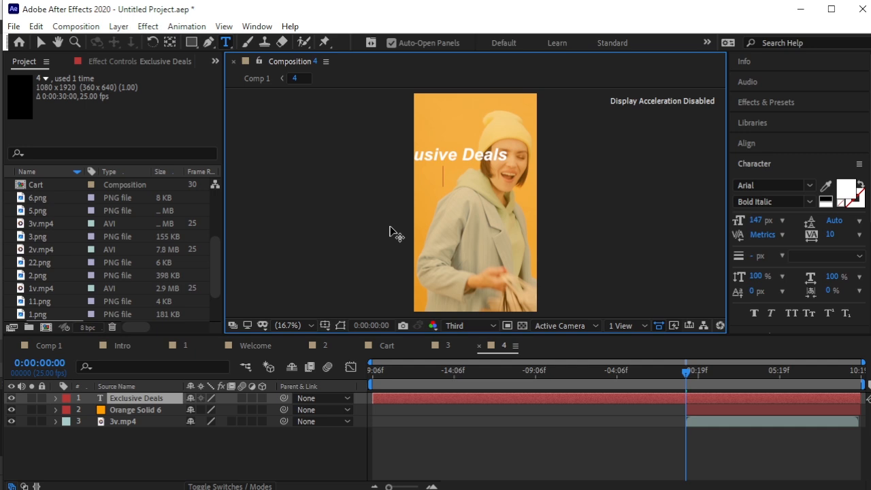
{"action": "type", "text": "& D"}
{"action": "type", "text": "iscounts"}
{"action": "left_click", "coordinate": [71, 67]}
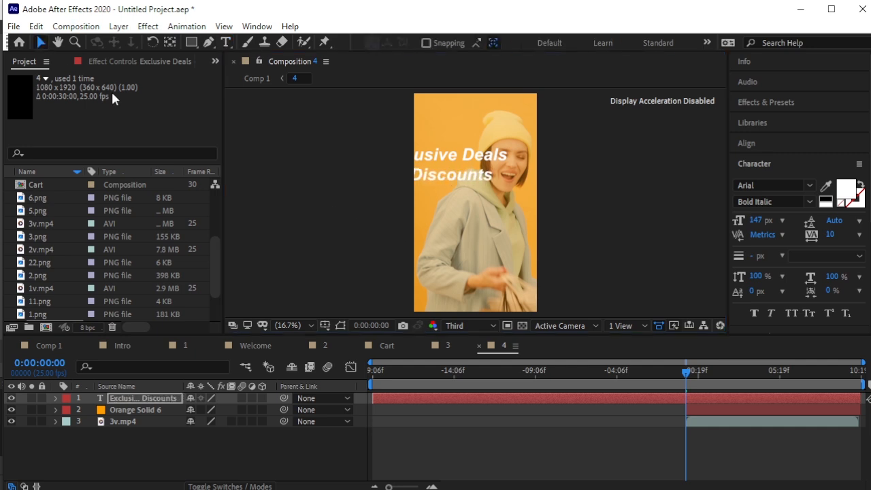
Resize the title to 112 px and centre it horizontally and vertically in the composition.
{"action": "left_click", "coordinate": [468, 175]}
{"action": "left_click_drag", "start_coordinate": [473, 186], "coordinate": [466, 185]}
{"action": "left_click_drag", "start_coordinate": [761, 223], "coordinate": [742, 226]}
{"action": "left_click_drag", "start_coordinate": [479, 179], "coordinate": [486, 208]}
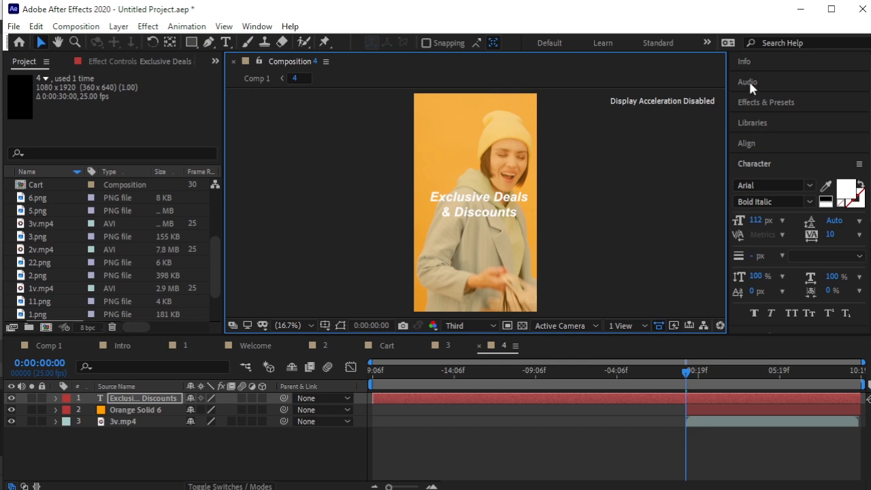
{"action": "left_click", "coordinate": [763, 142]}
{"action": "left_click", "coordinate": [764, 177]}
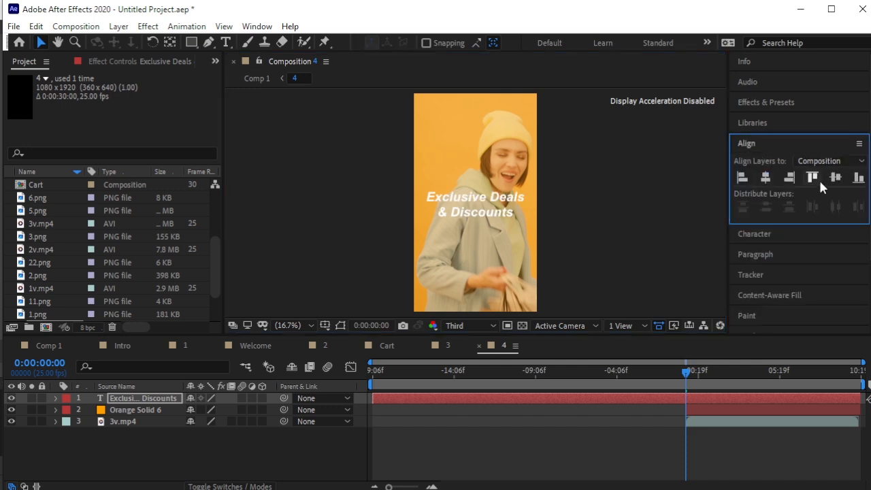
{"action": "left_click", "coordinate": [835, 177]}
Trim the title layer with Alt+[ so it starts with the 3v.mp4 clip.
{"action": "left_click", "coordinate": [602, 183]}
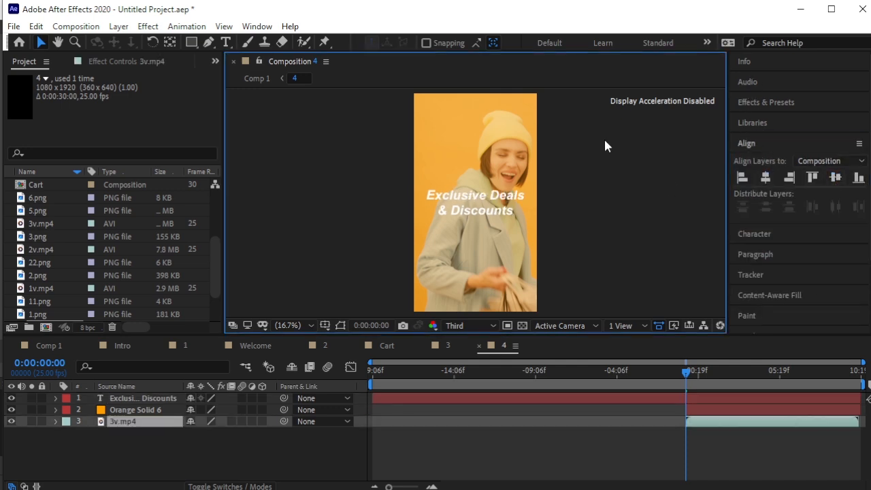
{"action": "left_click", "coordinate": [154, 399]}
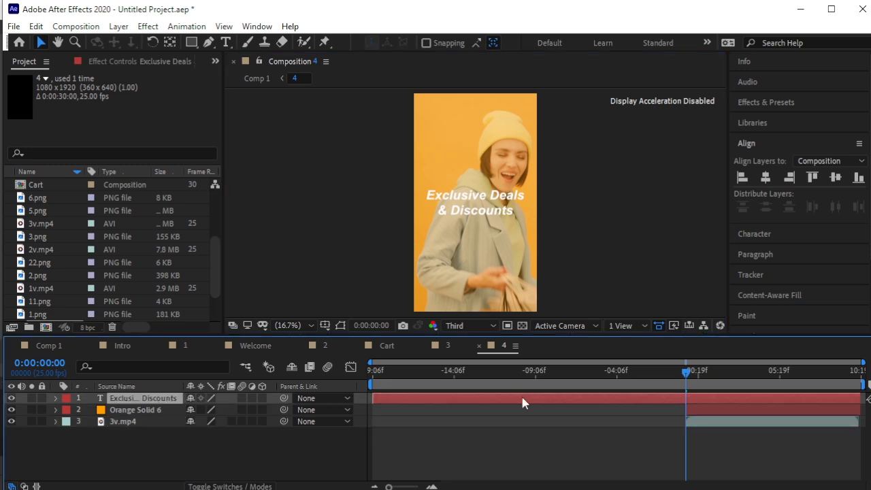
{"action": "key", "text": "alt+bracketleft"}
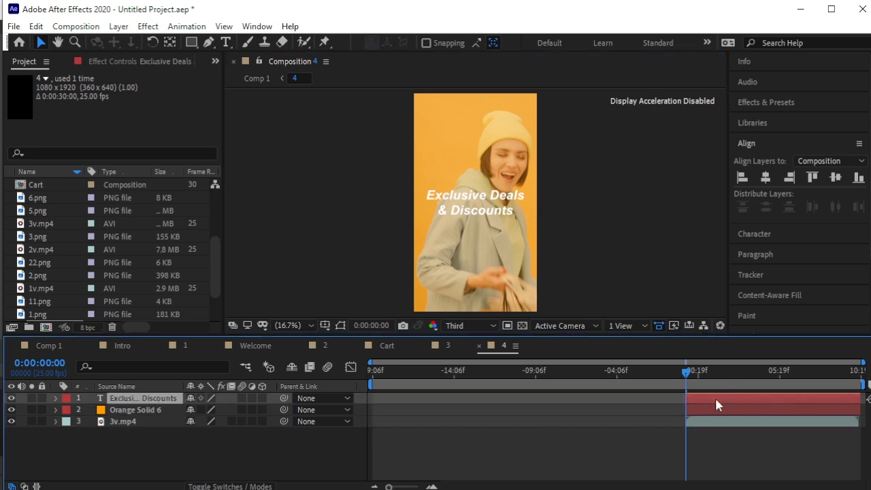
{"action": "left_click", "coordinate": [170, 442]}
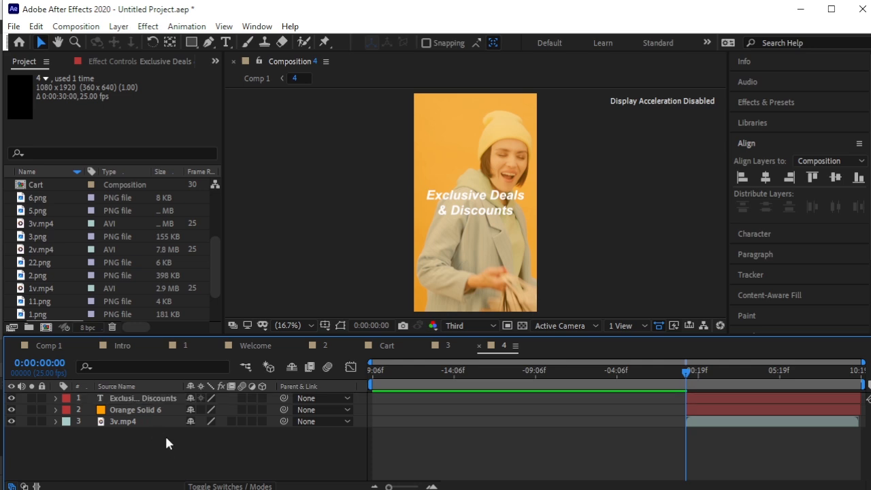
{"action": "left_click", "coordinate": [159, 400]}
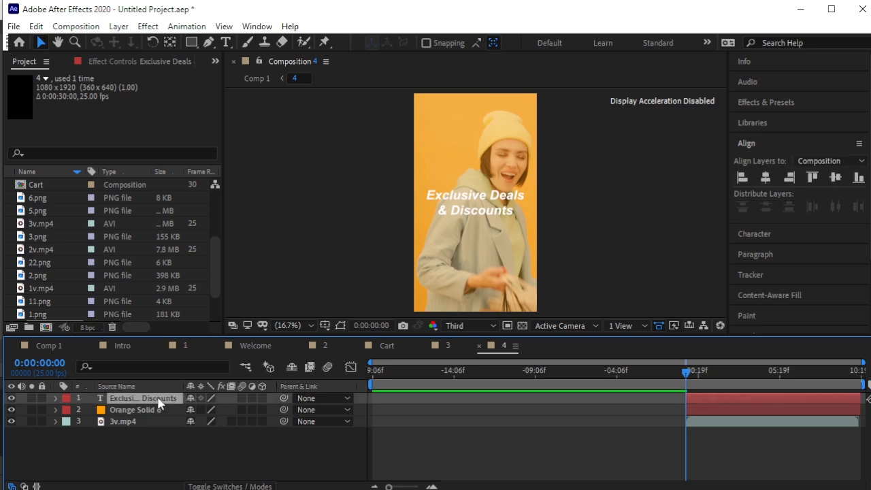
Duplicate the title and swap fill and stroke so the copies become white outline-only text.
{"action": "key", "text": "ctrl+d"}
{"action": "key", "text": "ctrl+d"}
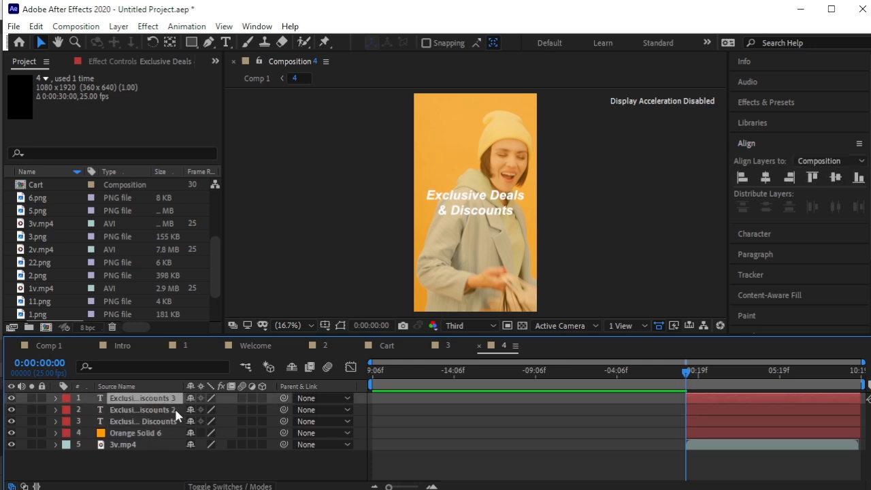
{"action": "left_click", "coordinate": [225, 42]}
{"action": "left_click_drag", "start_coordinate": [430, 195], "coordinate": [517, 218]}
{"action": "left_click", "coordinate": [860, 185]}
{"action": "left_click", "coordinate": [169, 410]}
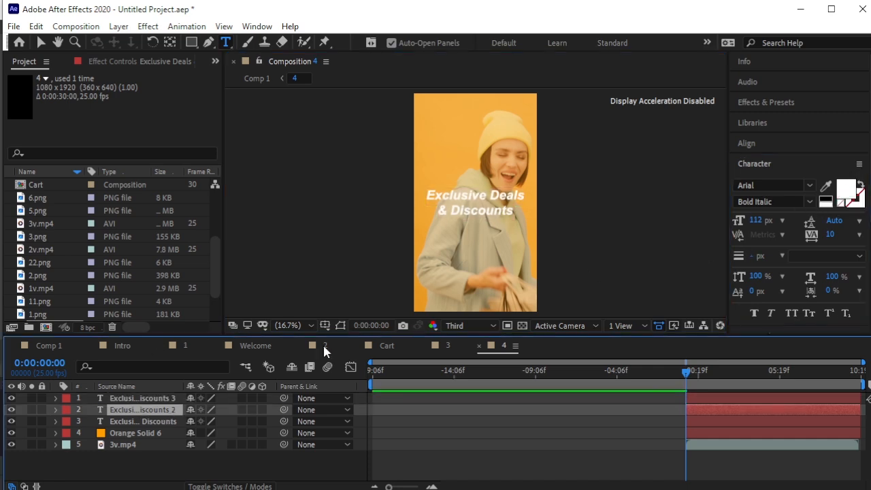
{"action": "left_click_drag", "start_coordinate": [430, 195], "coordinate": [532, 218]}
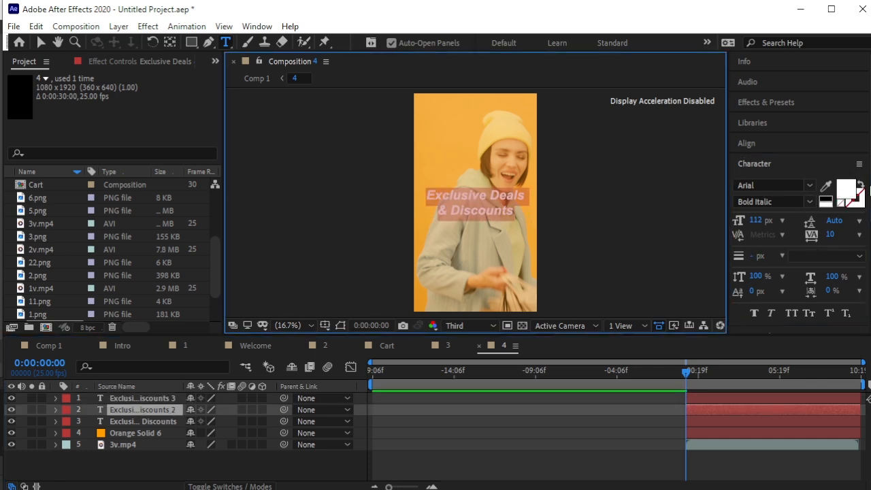
{"action": "left_click", "coordinate": [861, 186]}
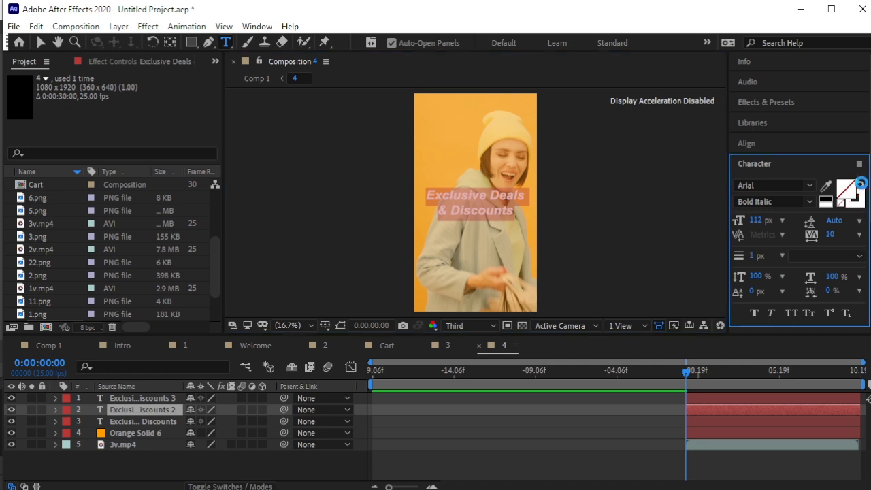
Nudge the two outlined copies upward so they stack above the solid white title.
{"action": "left_click", "coordinate": [139, 401], "text": "shift"}
{"action": "key", "text": "p"}
{"action": "key", "text": "Up"}
{"action": "key", "text": "Up"}
{"action": "key", "text": "Up"}
{"action": "key", "text": "Up"}
{"action": "key", "text": "Up"}
{"action": "key", "text": "Up"}
{"action": "key", "text": "Up"}
{"action": "key", "text": "Up"}
{"action": "key", "text": "Up"}
{"action": "key", "text": "Up"}
{"action": "key", "text": "Up"}
{"action": "key", "text": "Up"}
{"action": "key", "text": "Up"}
{"action": "key", "text": "Up"}
{"action": "key", "text": "Up"}
{"action": "key", "text": "Up"}
{"action": "key", "text": "Up"}
{"action": "key", "text": "Up"}
{"action": "key", "text": "Up"}
{"action": "key", "text": "Up"}
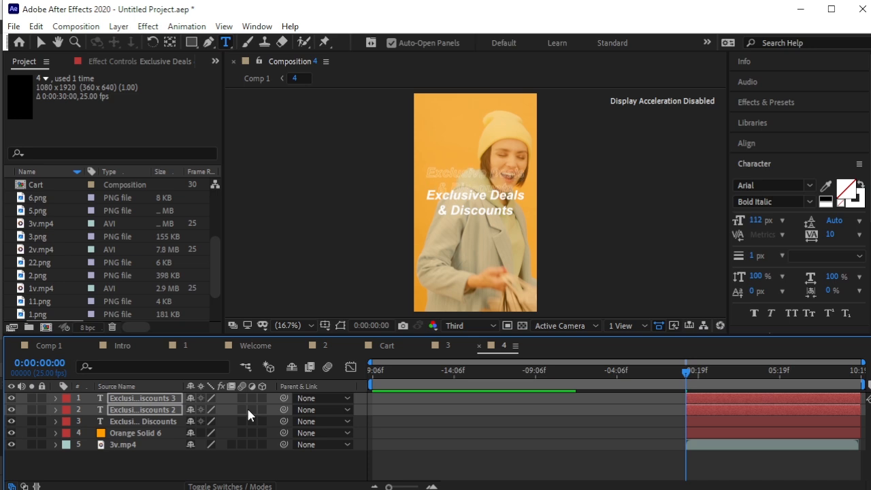
{"action": "key", "text": "period"}
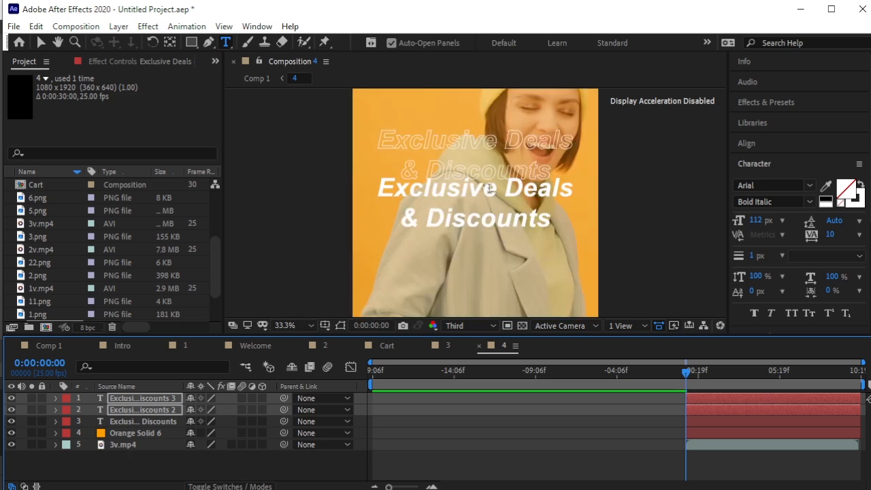
{"action": "key", "text": "Up"}
{"action": "key", "text": "Up"}
{"action": "key", "text": "Up"}
{"action": "key", "text": "Up"}
{"action": "key", "text": "Up"}
{"action": "key", "text": "Up"}
{"action": "key", "text": "Up"}
{"action": "key", "text": "Up"}
{"action": "key", "text": "Up"}
{"action": "key", "text": "Up"}
{"action": "key", "text": "Up"}
{"action": "key", "text": "Up"}
{"action": "key", "text": "Up"}
{"action": "key", "text": "Up"}
{"action": "key", "text": "Up"}
{"action": "key", "text": "Up"}
{"action": "key", "text": "Up"}
{"action": "key", "text": "Up"}
{"action": "key", "text": "Up"}
{"action": "key", "text": "Up"}
{"action": "key", "text": "Up"}
{"action": "key", "text": "Up"}
{"action": "key", "text": "Up"}
{"action": "key", "text": "Up"}
{"action": "key", "text": "Up"}
{"action": "key", "text": "Up"}
{"action": "key", "text": "Up"}
{"action": "key", "text": "Up"}
{"action": "key", "text": "Up"}
{"action": "key", "text": "Up"}
{"action": "key", "text": "Up"}
{"action": "key", "text": "Up"}
{"action": "key", "text": "Up"}
{"action": "key", "text": "Up"}
{"action": "key", "text": "Up"}
{"action": "key", "text": "Up"}
{"action": "key", "text": "Up"}
{"action": "key", "text": "Up"}
{"action": "key", "text": "Up"}
{"action": "key", "text": "Up"}
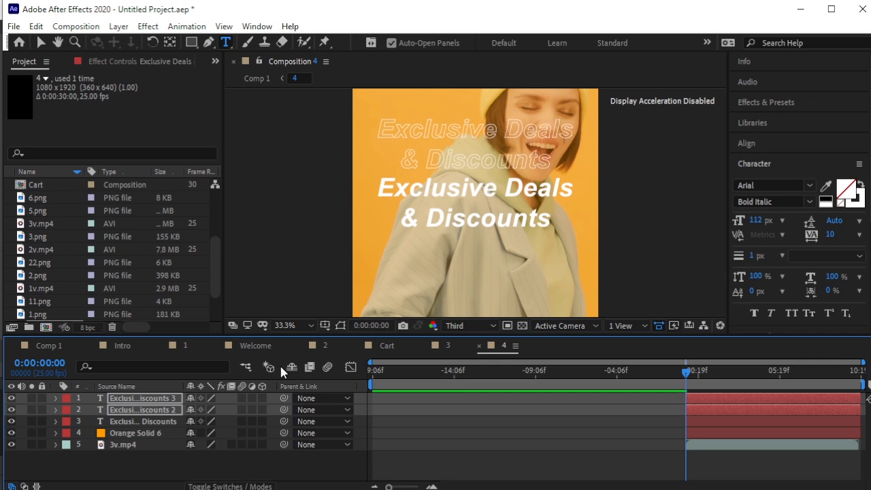
{"action": "left_click", "coordinate": [217, 468]}
{"action": "left_click", "coordinate": [145, 399]}
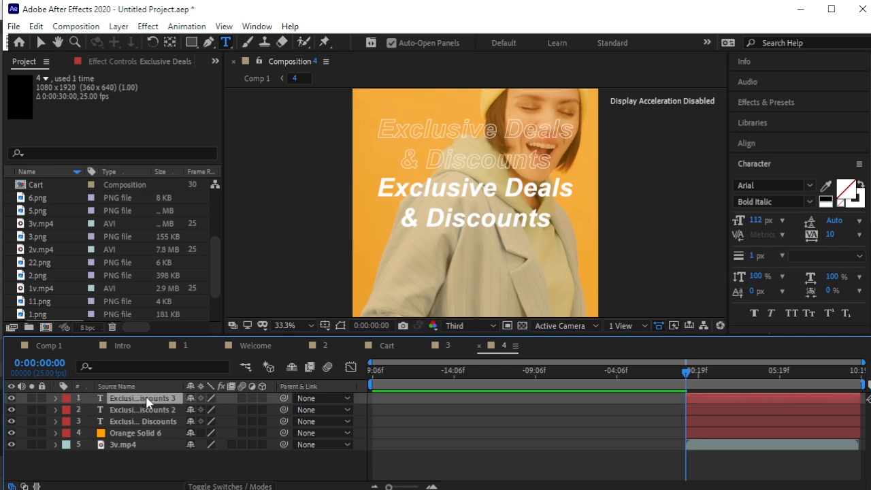
{"action": "scroll", "coordinate": [487, 185], "scroll_direction": "up", "scroll_amount": 3}
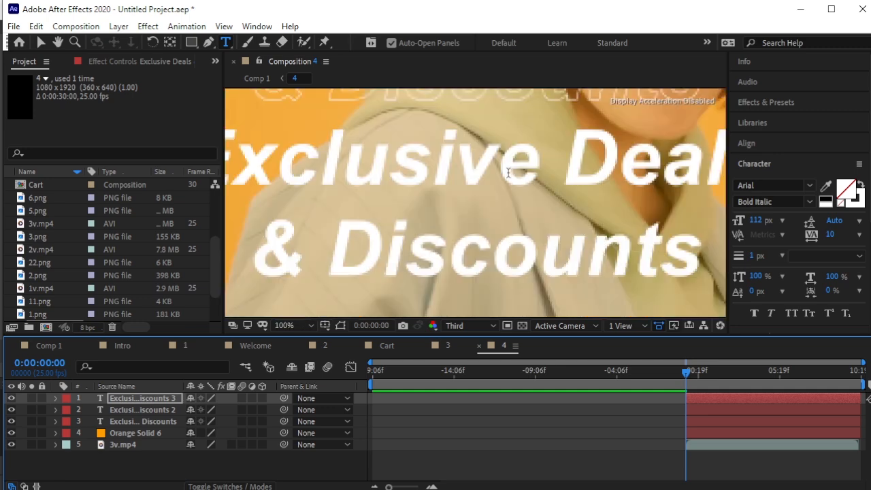
{"action": "scroll", "coordinate": [487, 185], "scroll_direction": "down", "scroll_amount": 4}
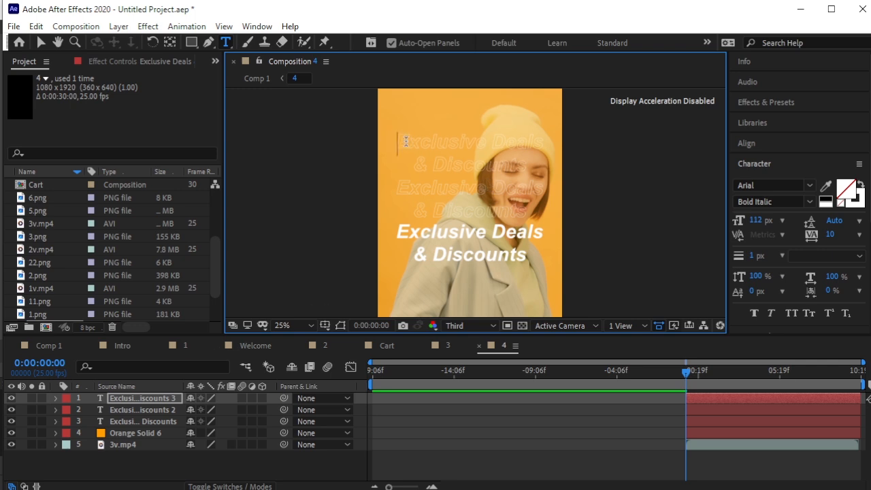
Set the first outlined text copy's stroke width to 5 px in the Character panel.
{"action": "left_click_drag", "start_coordinate": [401, 139], "coordinate": [596, 181]}
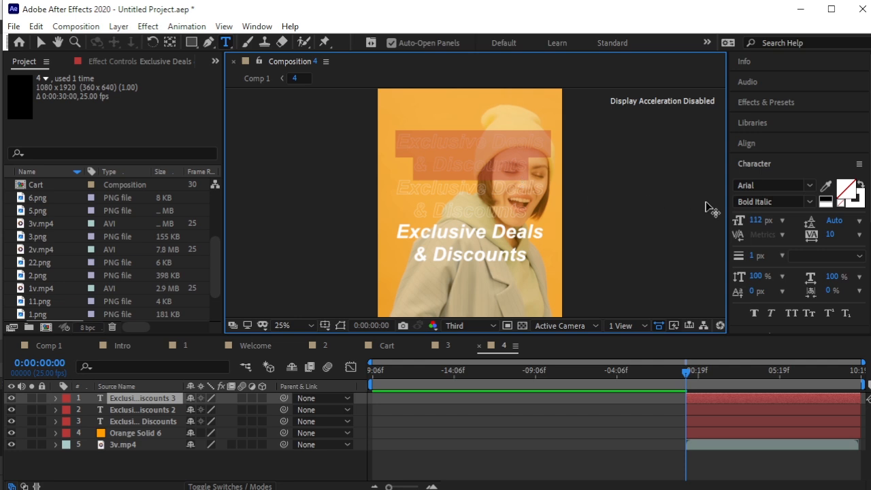
{"action": "left_click", "coordinate": [753, 257]}
{"action": "type", "text": "4"}
{"action": "key", "text": "BackSpace"}
{"action": "type", "text": "5"}
Give the second outlined copy a 5 px stroke too, then select layers 1 and 2.
{"action": "left_click", "coordinate": [133, 408]}
{"action": "left_click", "coordinate": [755, 257]}
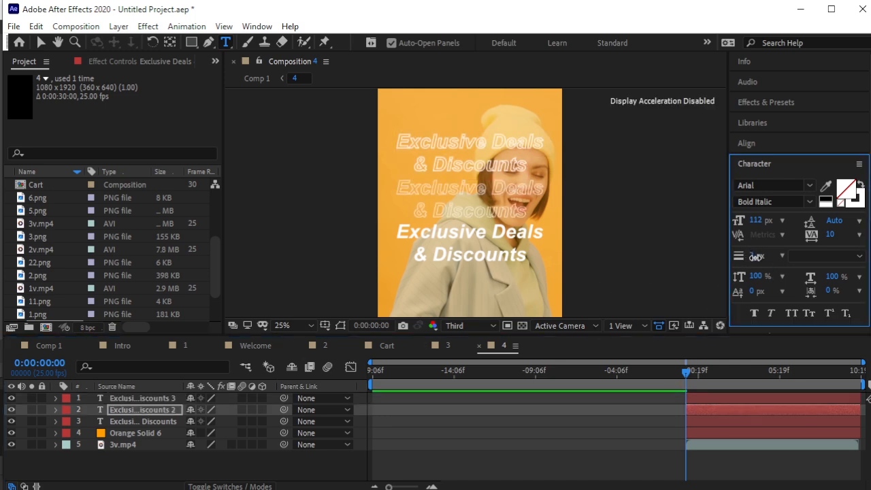
{"action": "left_click", "coordinate": [763, 261]}
{"action": "type", "text": "5"}
{"action": "key", "text": "Return"}
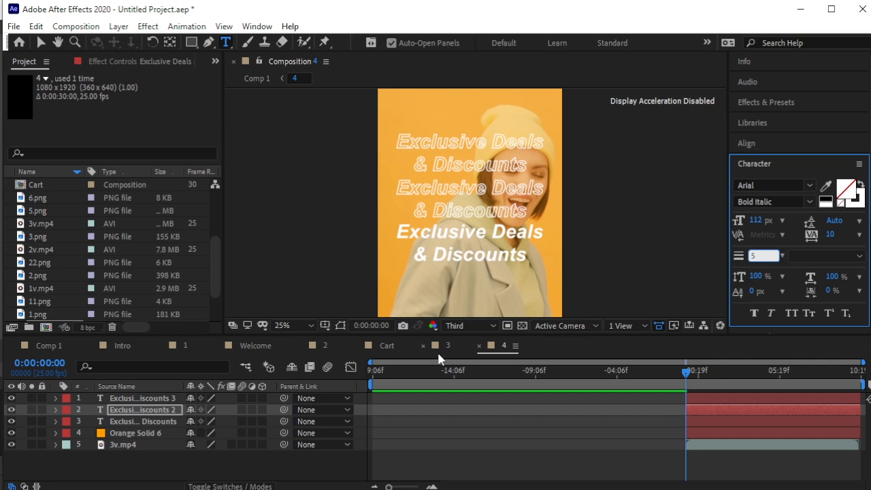
{"action": "left_click", "coordinate": [325, 473]}
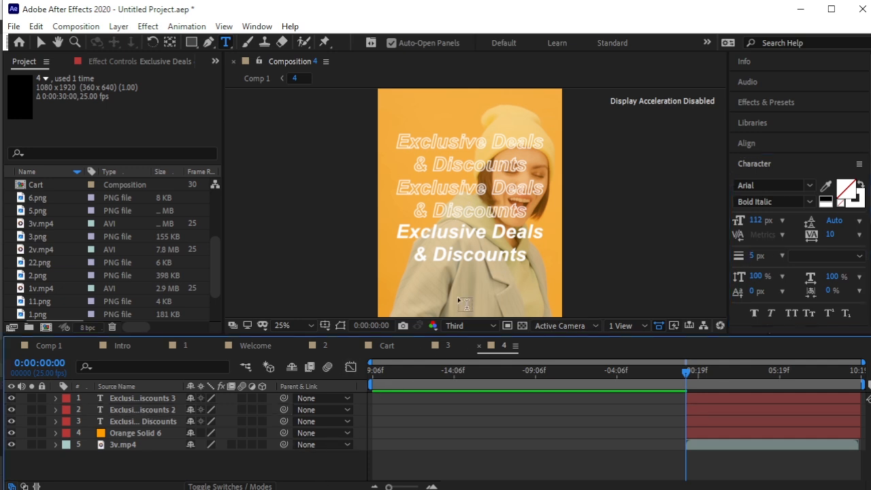
{"action": "left_click", "coordinate": [170, 400]}
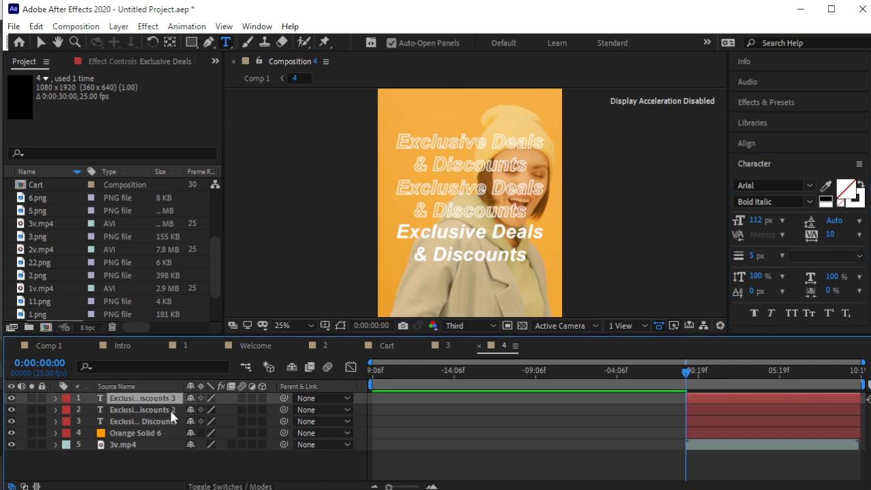
{"action": "left_click", "coordinate": [169, 408], "text": "shift"}
Duplicate the two outline layers with Ctrl+D and shift the copies below the solid headline.
{"action": "key", "text": "ctrl+d"}
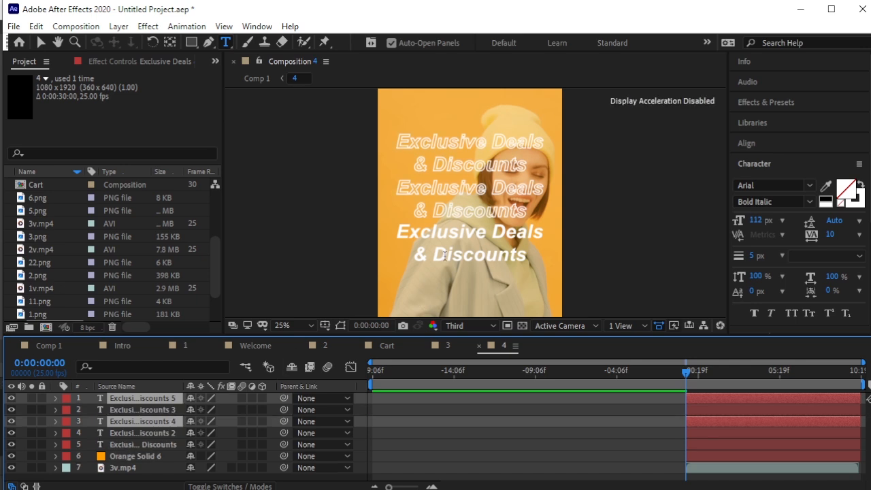
{"action": "key", "text": "Down"}
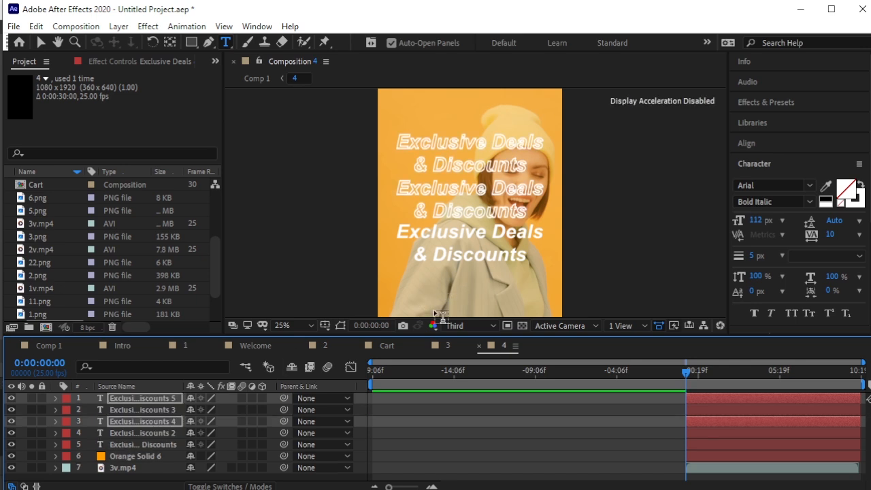
{"action": "key", "text": "shift+Down"}
{"action": "key", "text": "shift+Down"}
{"action": "key", "text": "shift+Down"}
{"action": "key", "text": "shift+Down"}
{"action": "key", "text": "shift+Down"}
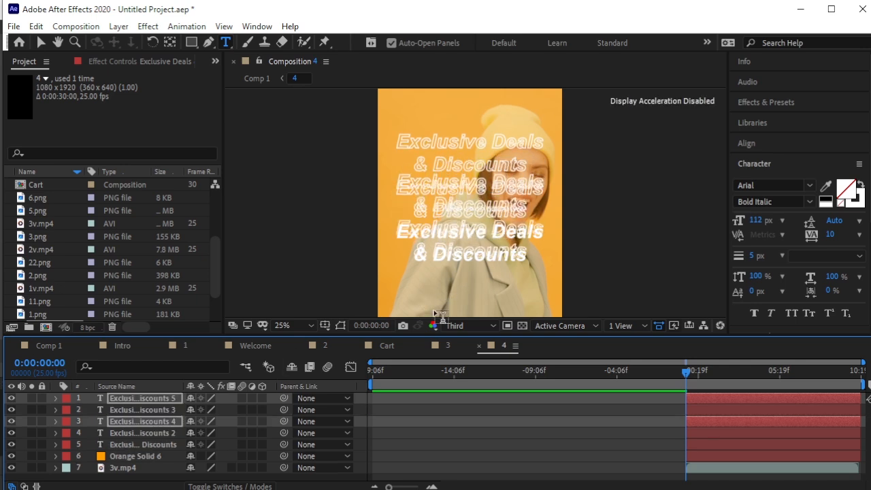
{"action": "key", "text": "shift+Down"}
{"action": "key", "text": "shift+Down"}
{"action": "key", "text": "shift+Down"}
{"action": "key", "text": "shift+Down"}
{"action": "key", "text": "shift+Down"}
{"action": "key", "text": "shift+Down"}
{"action": "key", "text": "shift+Down"}
{"action": "key", "text": "shift+Down"}
{"action": "key", "text": "shift+Down"}
{"action": "key", "text": "shift+Down"}
{"action": "key", "text": "shift+Down"}
{"action": "key", "text": "shift+Down"}
{"action": "key", "text": "shift+Down"}
{"action": "key", "text": "shift+Down"}
{"action": "key", "text": "shift+Down"}
{"action": "key", "text": "shift+Down"}
{"action": "key", "text": "shift+Down"}
{"action": "key", "text": "shift+Down"}
{"action": "key", "text": "shift+Down"}
{"action": "key", "text": "shift+Down"}
{"action": "key", "text": "shift+Down"}
{"action": "key", "text": "shift+Down"}
{"action": "key", "text": "shift+Down"}
{"action": "key", "text": "shift+Down"}
{"action": "key", "text": "shift+Down"}
{"action": "key", "text": "shift+Down"}
{"action": "key", "text": "shift+Down"}
{"action": "key", "text": "shift+Down"}
{"action": "key", "text": "shift+Down"}
{"action": "key", "text": "shift+Down"}
{"action": "key", "text": "shift+Down"}
{"action": "key", "text": "shift+Down"}
{"action": "key", "text": "shift+Down"}
{"action": "key", "text": "shift+Down"}
{"action": "key", "text": "shift+Down"}
{"action": "key", "text": "shift+Down"}
{"action": "key", "text": "shift+Down"}
{"action": "key", "text": "shift+Down"}
{"action": "key", "text": "shift+Down"}
{"action": "key", "text": "shift+Down"}
{"action": "key", "text": "shift+Down"}
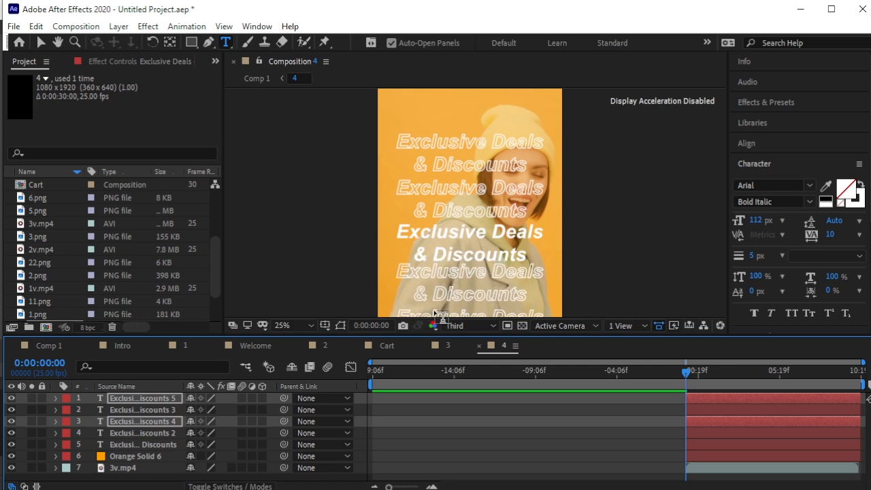
{"action": "key", "text": "shift+Down"}
{"action": "key", "text": "shift+Down"}
{"action": "key", "text": "shift+Down"}
{"action": "key", "text": "shift+Down"}
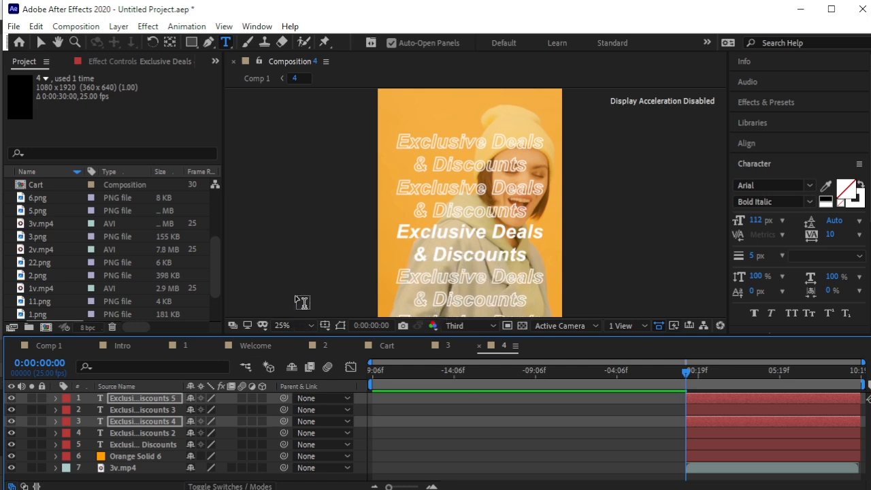
{"action": "left_click", "coordinate": [40, 42]}
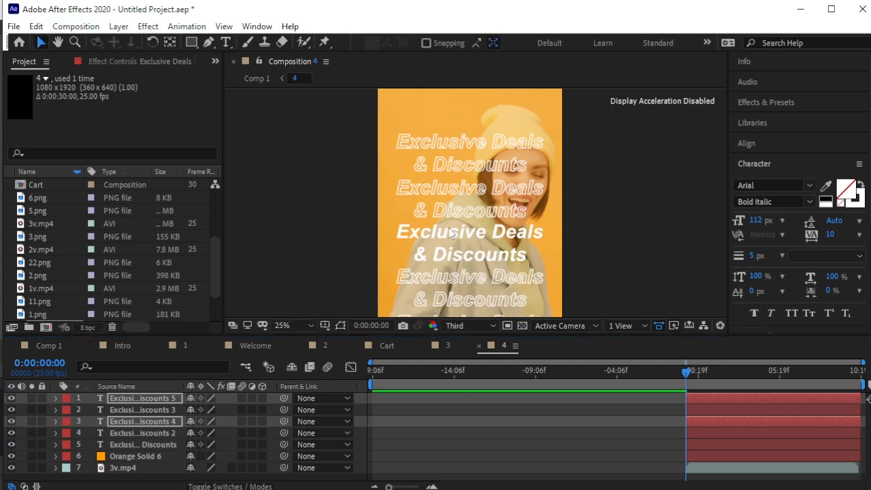
{"action": "left_click", "coordinate": [302, 217]}
{"action": "scroll", "coordinate": [524, 260], "scroll_direction": "up", "scroll_amount": 2}
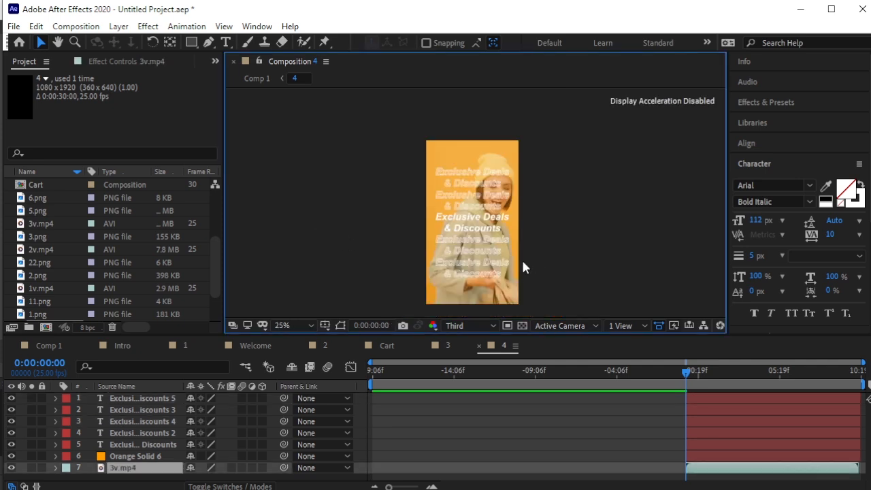
{"action": "left_click", "coordinate": [146, 402]}
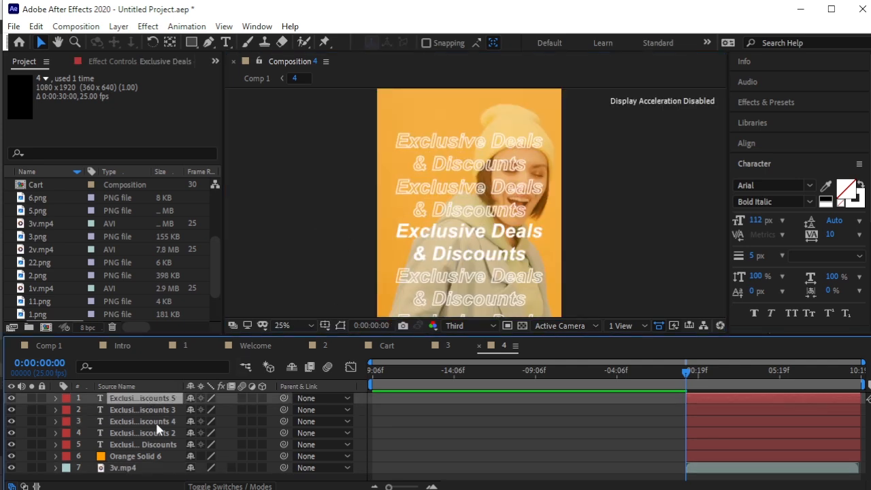
Fade all four outline copies to 62% opacity, then move the playhead to 0:00:02:00.
{"action": "left_click", "coordinate": [163, 434], "text": "shift"}
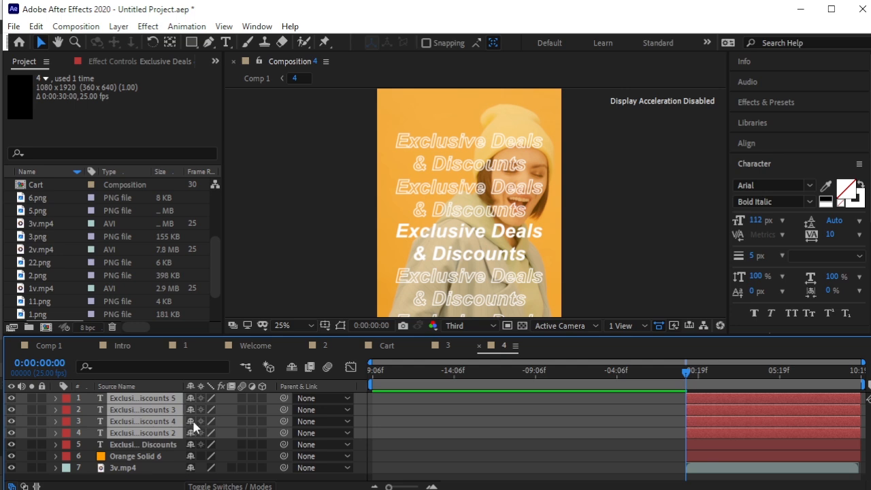
{"action": "key", "text": "t"}
{"action": "left_click_drag", "start_coordinate": [193, 409], "coordinate": [173, 417]}
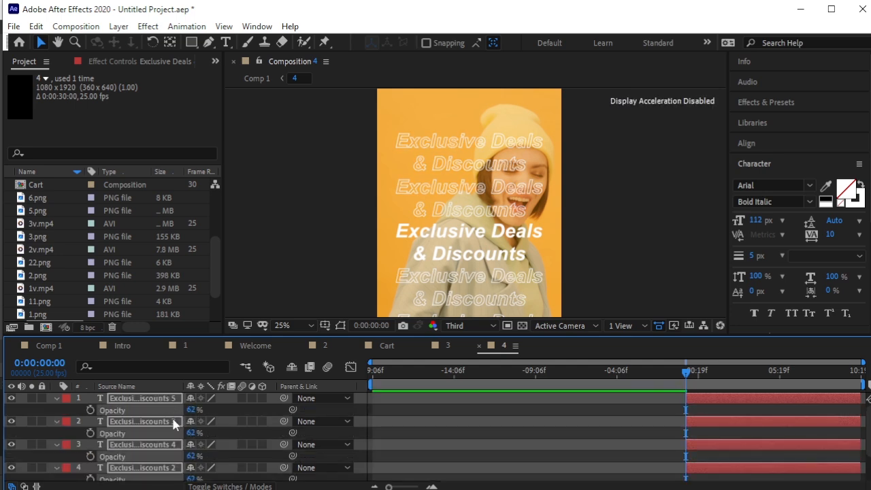
{"action": "left_click", "coordinate": [56, 397]}
{"action": "left_click", "coordinate": [270, 266]}
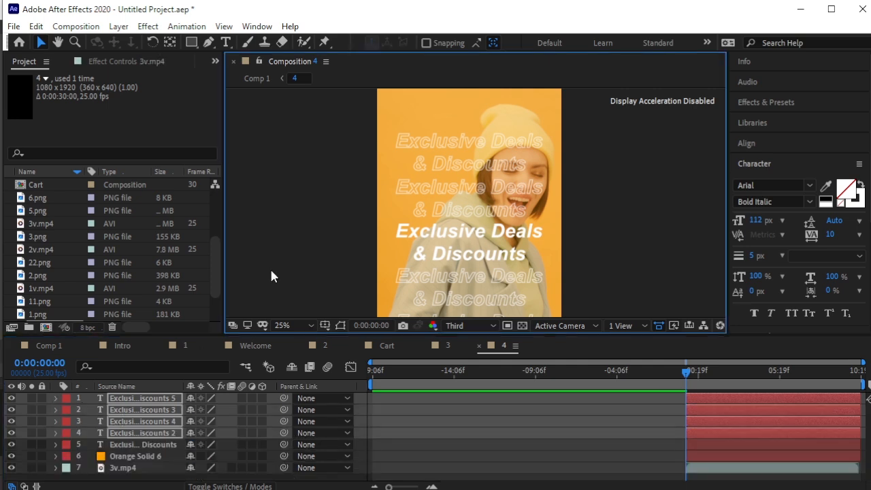
{"action": "left_click", "coordinate": [161, 445]}
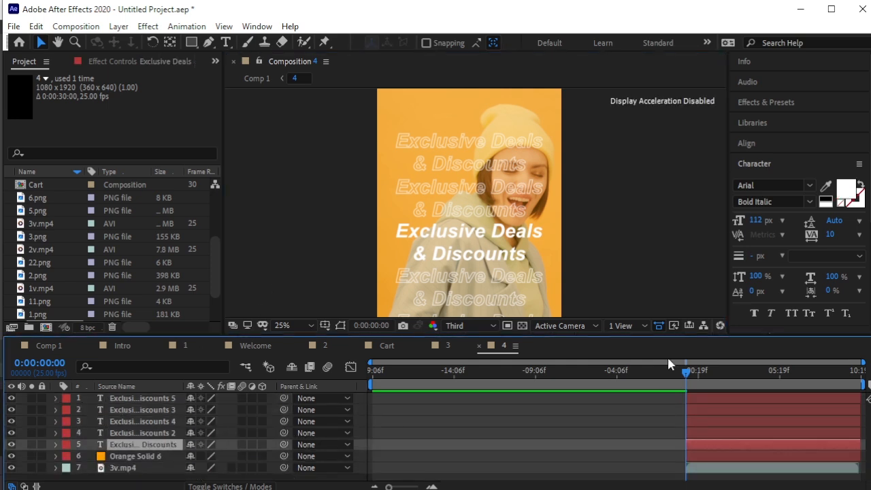
{"action": "left_click_drag", "start_coordinate": [684, 374], "coordinate": [718, 391]}
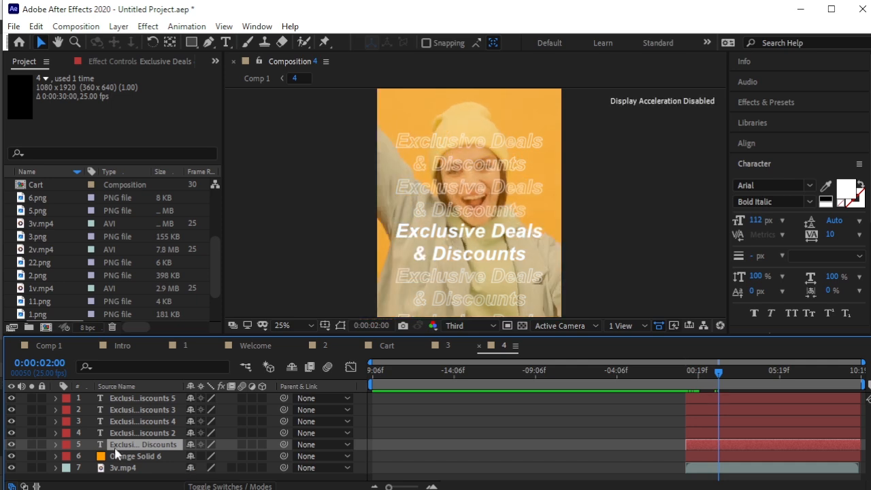
Key a starting Position on all four outline layers at 2 seconds and preview it.
{"action": "left_click", "coordinate": [154, 433]}
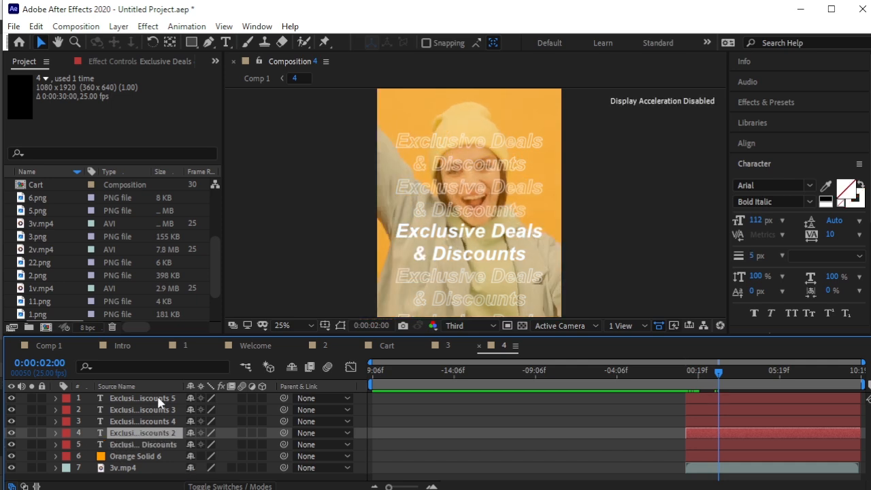
{"action": "left_click", "coordinate": [159, 401], "text": "shift"}
{"action": "key", "text": "p"}
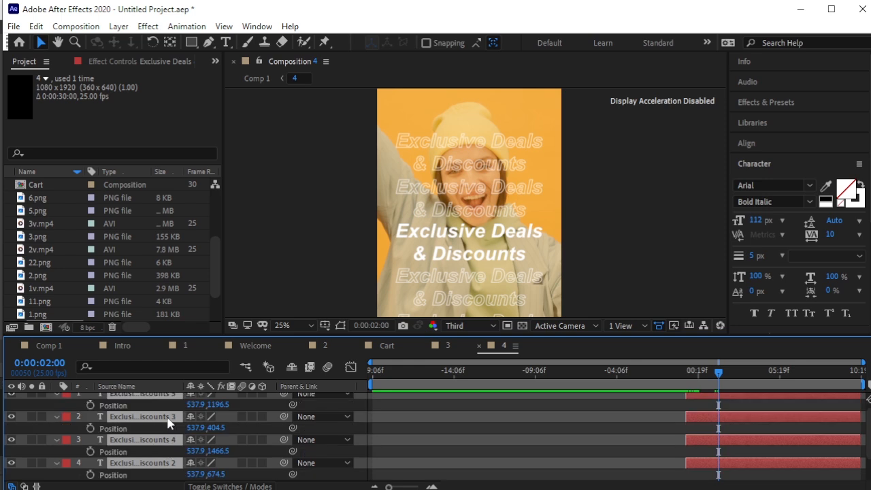
{"action": "left_click", "coordinate": [91, 404]}
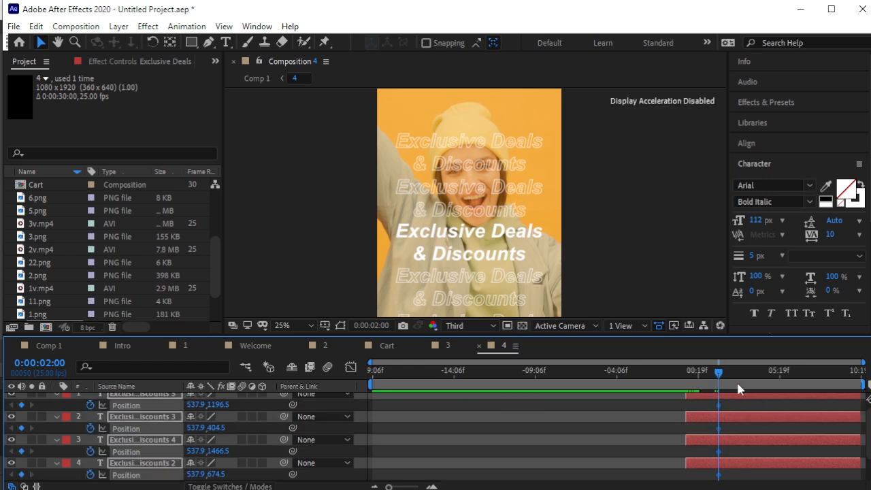
{"action": "key", "text": "space"}
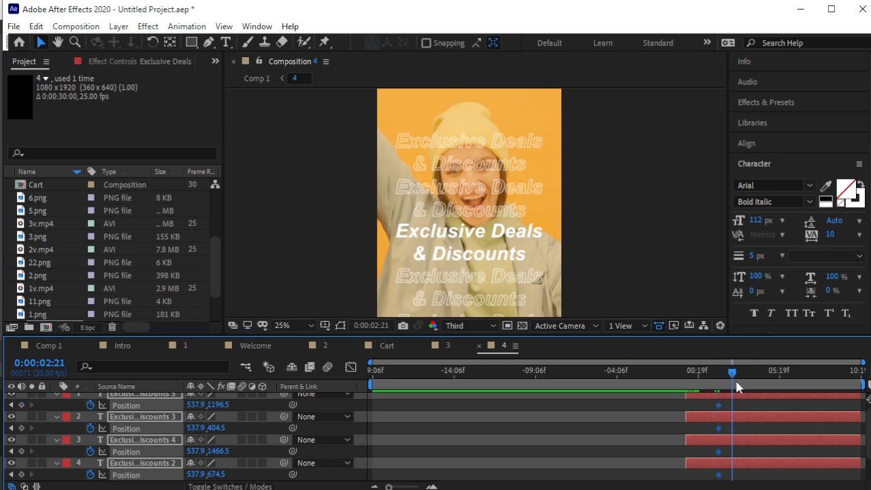
{"action": "left_click", "coordinate": [300, 251]}
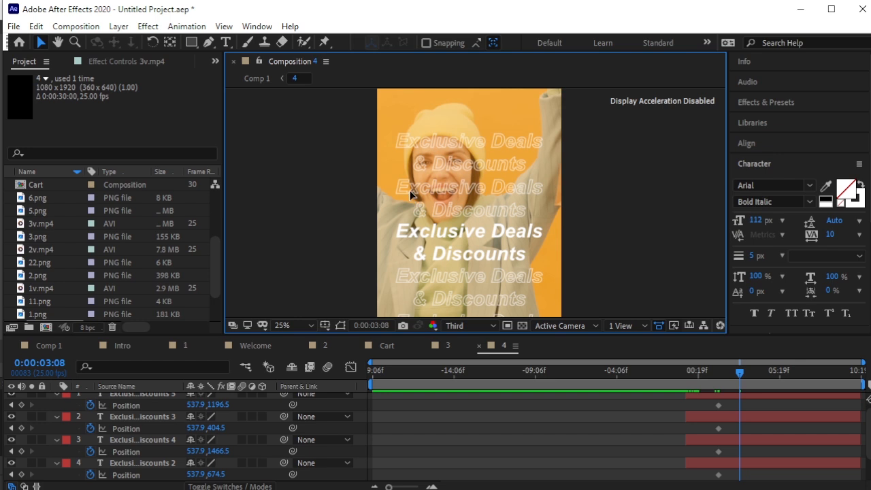
{"action": "scroll", "coordinate": [101, 426], "scroll_direction": "up", "scroll_amount": 1}
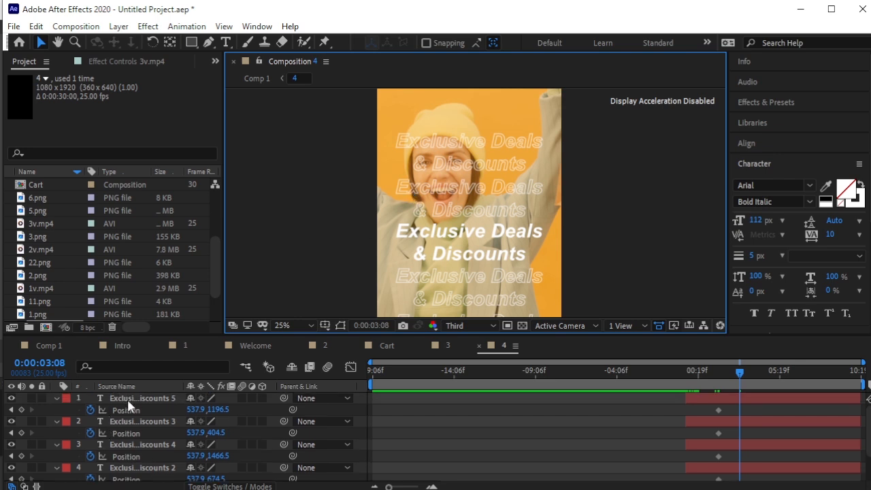
Slide the bottom outline copy up onto the headline, keying its second Position.
{"action": "left_click", "coordinate": [126, 398]}
{"action": "left_click_drag", "start_coordinate": [217, 415], "coordinate": [43, 414]}
{"action": "scroll", "coordinate": [530, 295], "scroll_direction": "up", "scroll_amount": 2}
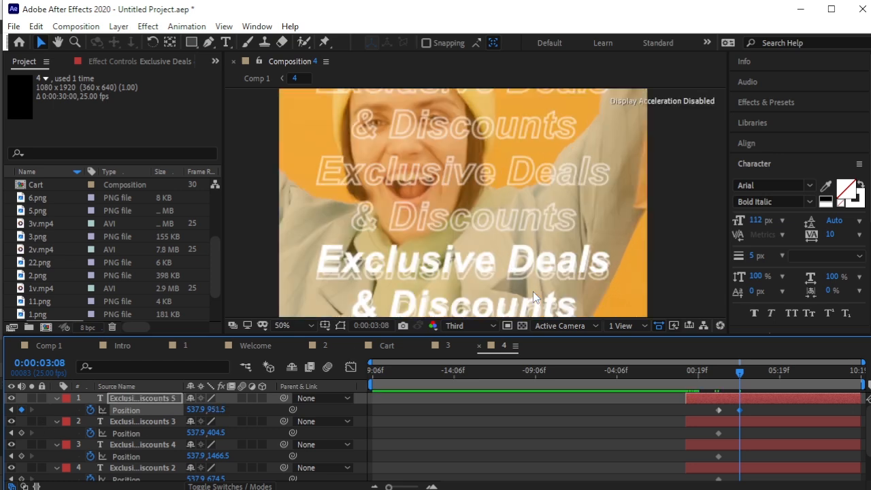
{"action": "left_click_drag", "start_coordinate": [219, 411], "coordinate": [208, 413]}
{"action": "key", "text": "Down"}
{"action": "key", "text": "Down"}
{"action": "key", "text": "Down"}
{"action": "key", "text": "Down"}
{"action": "key", "text": "Down"}
{"action": "key", "text": "Down"}
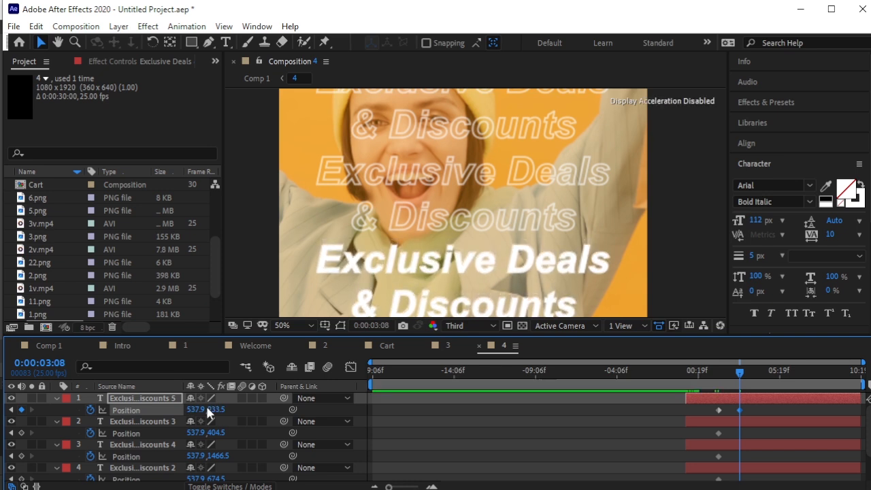
Slide another outline copy down onto the headline and nudge it into line.
{"action": "left_click", "coordinate": [154, 422]}
{"action": "left_click", "coordinate": [152, 445]}
{"action": "key", "text": "comma"}
{"action": "left_click", "coordinate": [11, 468]}
{"action": "left_click", "coordinate": [12, 467]}
{"action": "scroll", "coordinate": [192, 471], "scroll_direction": "down", "scroll_amount": 1}
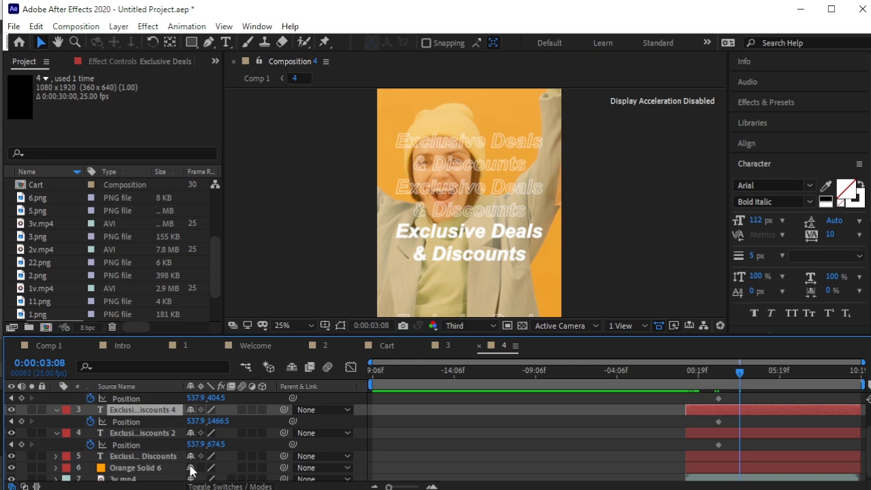
{"action": "left_click_drag", "start_coordinate": [206, 443], "coordinate": [397, 444]}
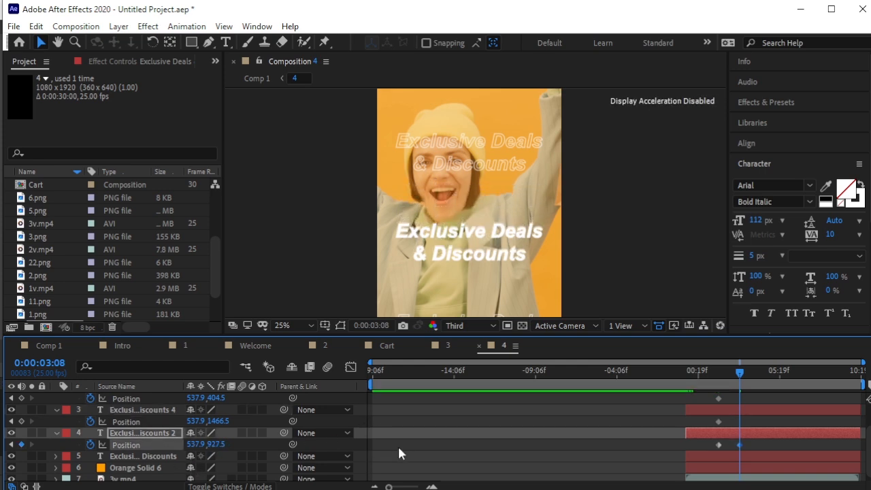
{"action": "scroll", "coordinate": [537, 216], "scroll_direction": "up", "scroll_amount": 2}
{"action": "key", "text": "Down"}
{"action": "key", "text": "Down"}
{"action": "key", "text": "Down"}
{"action": "key", "text": "Down"}
{"action": "key", "text": "Down"}
{"action": "key", "text": "Down"}
{"action": "key", "text": "Down"}
{"action": "key", "text": "Down"}
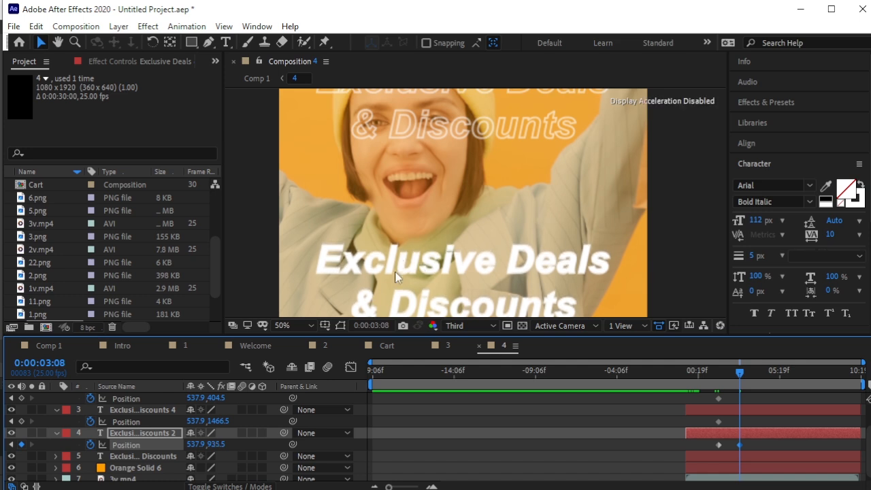
Move to 0:00:04:15 and select the top Exclusive Deals text layer.
{"action": "scroll", "coordinate": [694, 385], "scroll_direction": "up", "scroll_amount": 2}
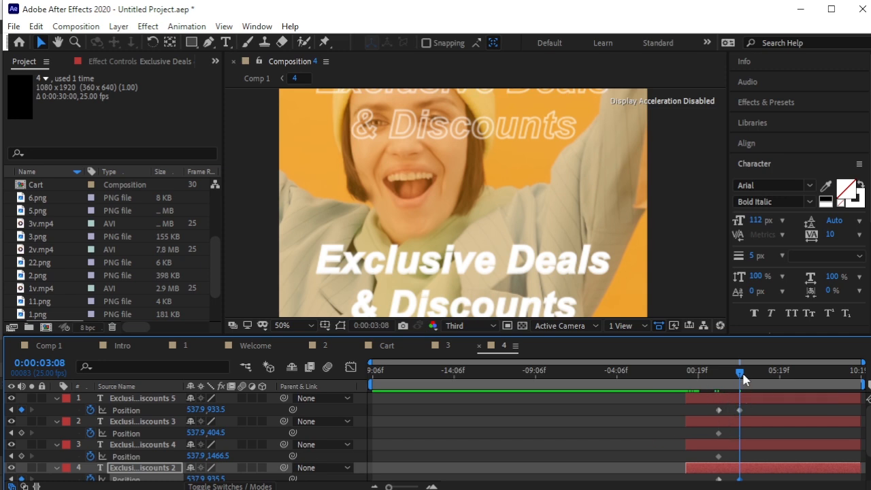
{"action": "left_click_drag", "start_coordinate": [743, 380], "coordinate": [763, 387]}
{"action": "key", "text": "Page_Up"}
{"action": "key", "text": "Page_Up"}
{"action": "key", "text": "Page_Up"}
{"action": "key", "text": "Page_Down"}
{"action": "left_click", "coordinate": [155, 399]}
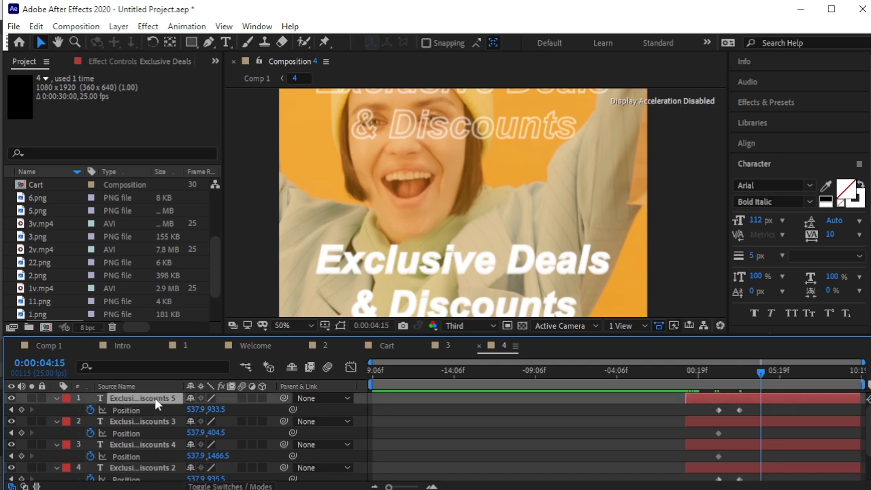
{"action": "scroll", "coordinate": [445, 246], "scroll_direction": "down", "scroll_amount": 3}
Move the second Exclusive Deals copy to the centre, keying Position near Y 933.5.
{"action": "left_click", "coordinate": [163, 422]}
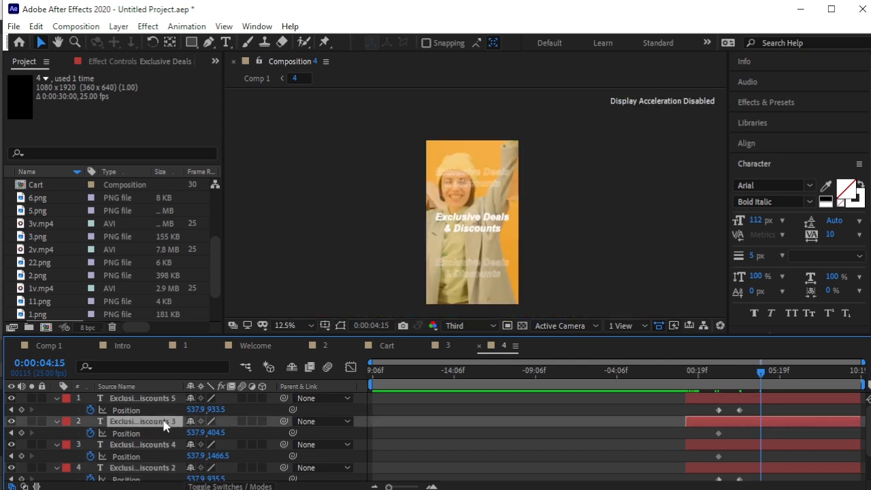
{"action": "left_click_drag", "start_coordinate": [207, 432], "coordinate": [619, 387]}
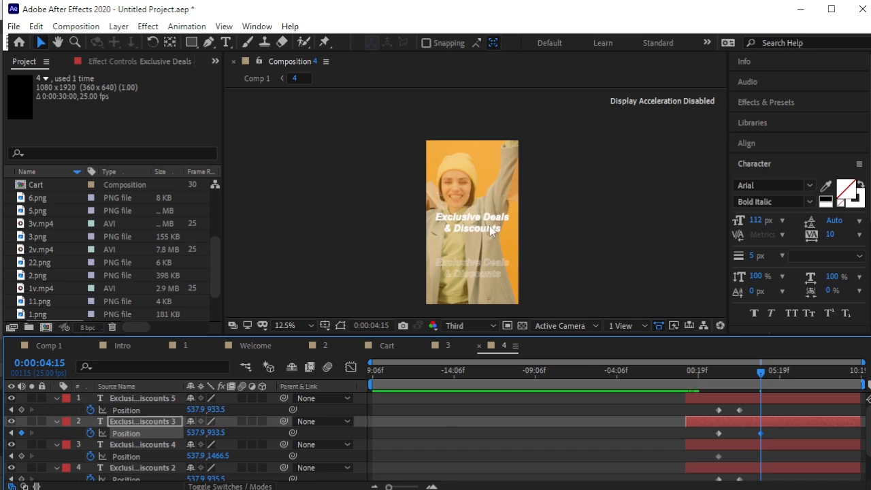
{"action": "scroll", "coordinate": [493, 236], "scroll_direction": "up", "scroll_amount": 3}
{"action": "scroll", "coordinate": [266, 405], "scroll_direction": "down", "scroll_amount": 1}
{"action": "scroll", "coordinate": [385, 272], "scroll_direction": "down", "scroll_amount": 2}
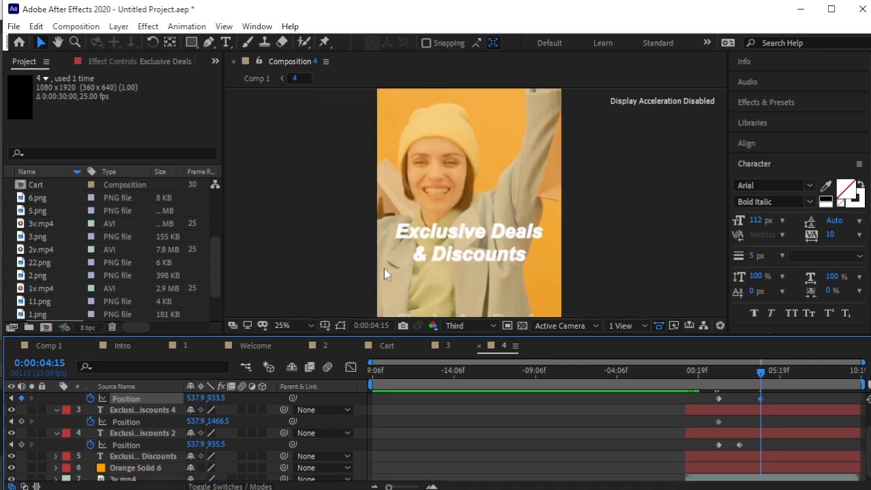
{"action": "scroll", "coordinate": [435, 238], "scroll_direction": "down", "scroll_amount": 1}
{"action": "scroll", "coordinate": [149, 406], "scroll_direction": "down", "scroll_amount": 1}
Raise the third copy to Y 932.5, enlarge the timeline and select the Position keyframes.
{"action": "left_click", "coordinate": [140, 406]}
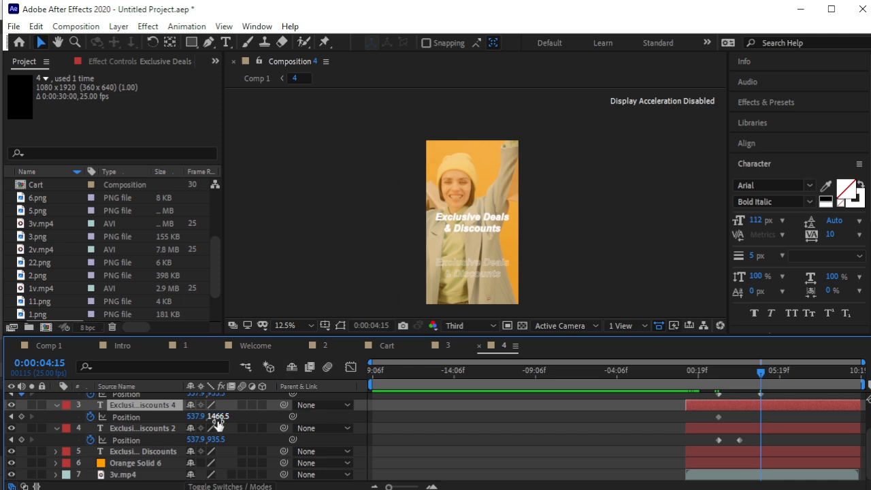
{"action": "left_click_drag", "start_coordinate": [212, 416], "coordinate": [5, 410]}
{"action": "left_click_drag", "start_coordinate": [218, 417], "coordinate": [64, 414]}
{"action": "scroll", "coordinate": [627, 216], "scroll_direction": "up", "scroll_amount": 1}
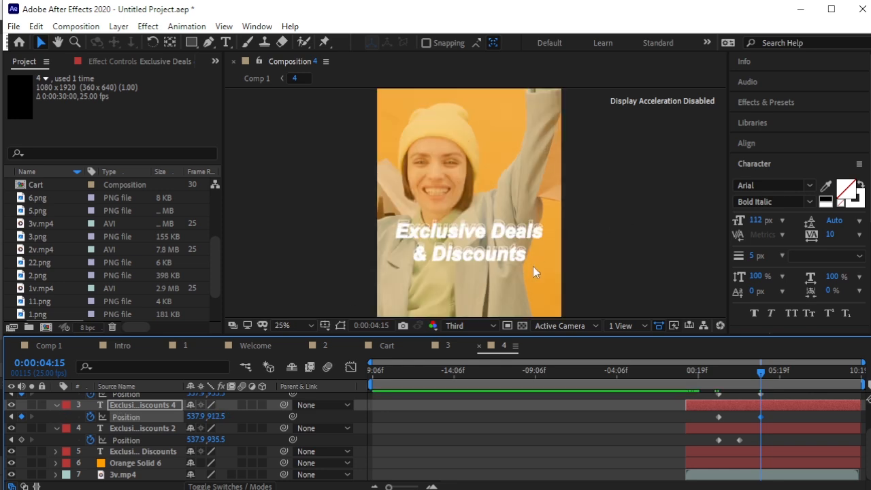
{"action": "key", "text": "shift+Down"}
{"action": "key", "text": "shift+Down"}
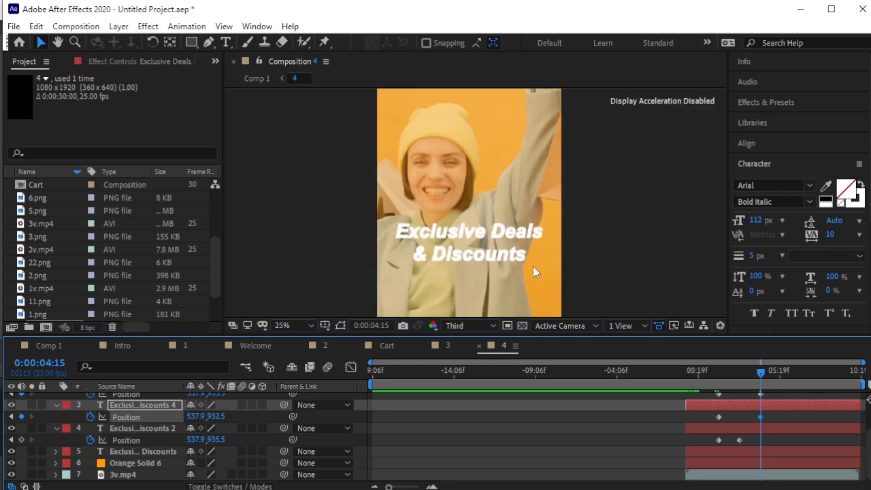
{"action": "scroll", "coordinate": [484, 192], "scroll_direction": "up", "scroll_amount": 2}
{"action": "scroll", "coordinate": [515, 231], "scroll_direction": "down", "scroll_amount": 1}
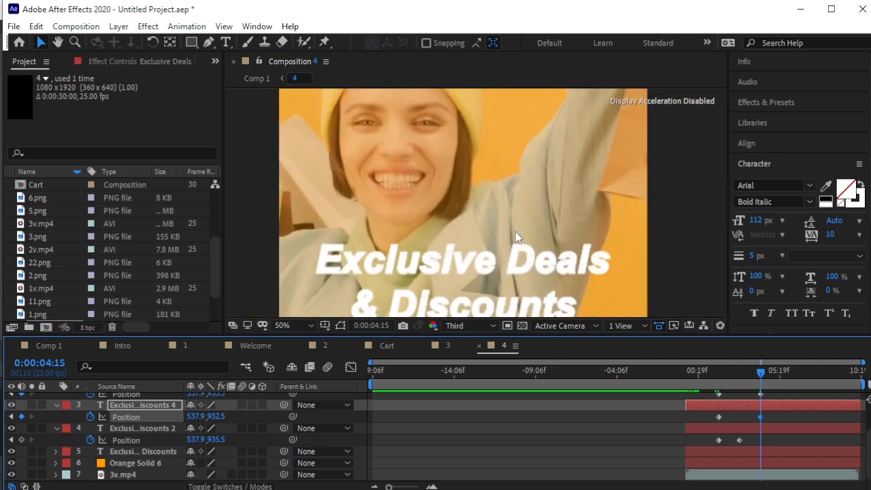
{"action": "scroll", "coordinate": [514, 231], "scroll_direction": "down", "scroll_amount": 1}
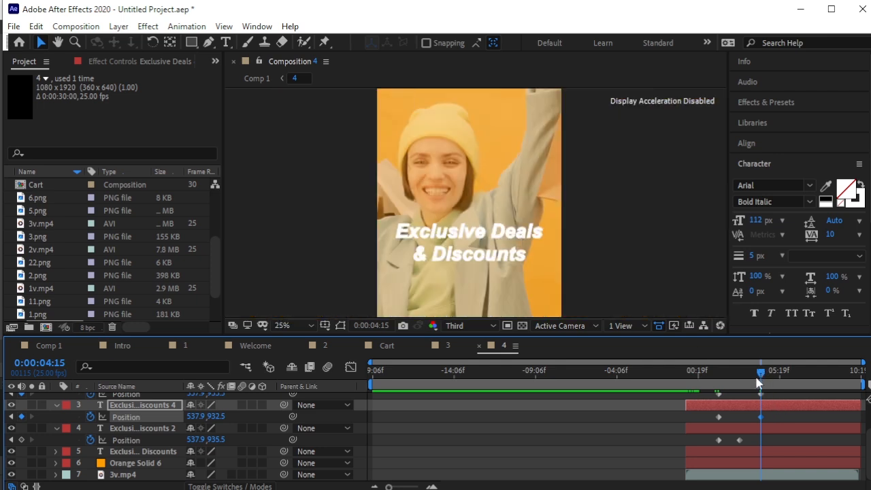
{"action": "left_click_drag", "start_coordinate": [509, 336], "coordinate": [512, 275]}
{"action": "left_click_drag", "start_coordinate": [787, 344], "coordinate": [701, 430]}
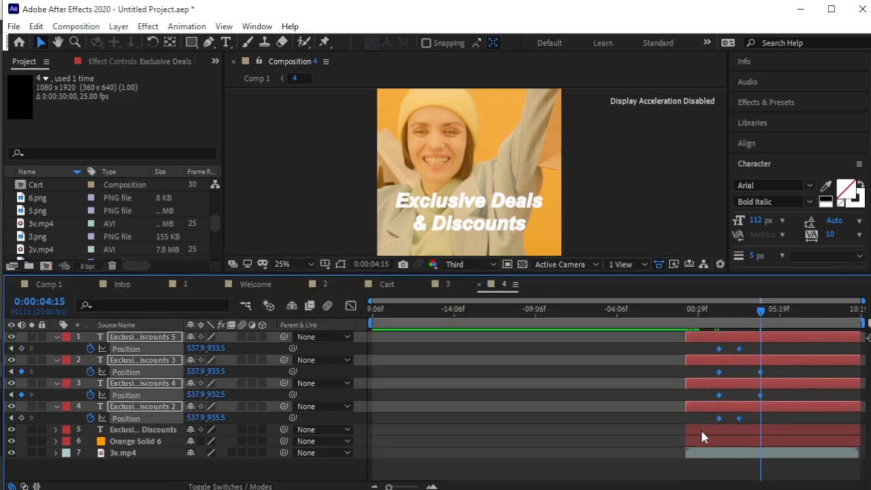
Apply Easy Ease (F9) to the Position keyframes, preview from the start, then switch to Comp 1.
{"action": "key", "text": "F9"}
{"action": "left_click", "coordinate": [582, 349]}
{"action": "left_click_drag", "start_coordinate": [760, 312], "coordinate": [686, 317]}
{"action": "key", "text": "h"}
{"action": "key", "text": "space"}
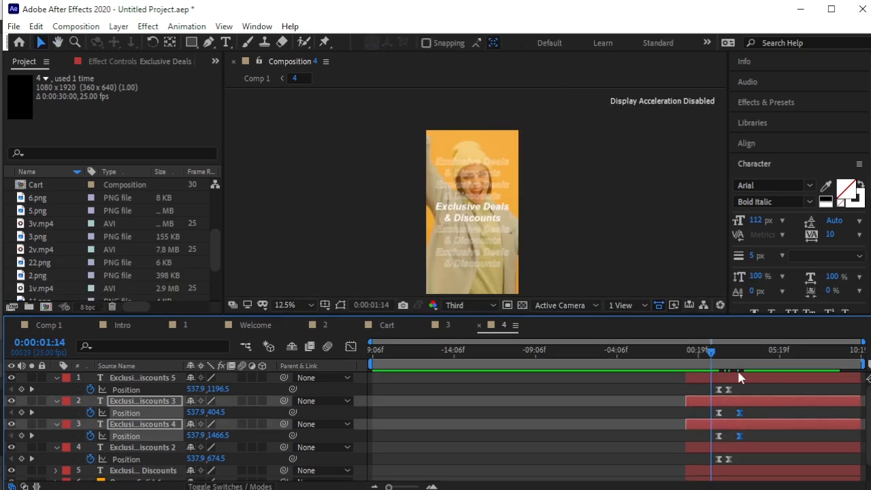
{"action": "key", "text": "space"}
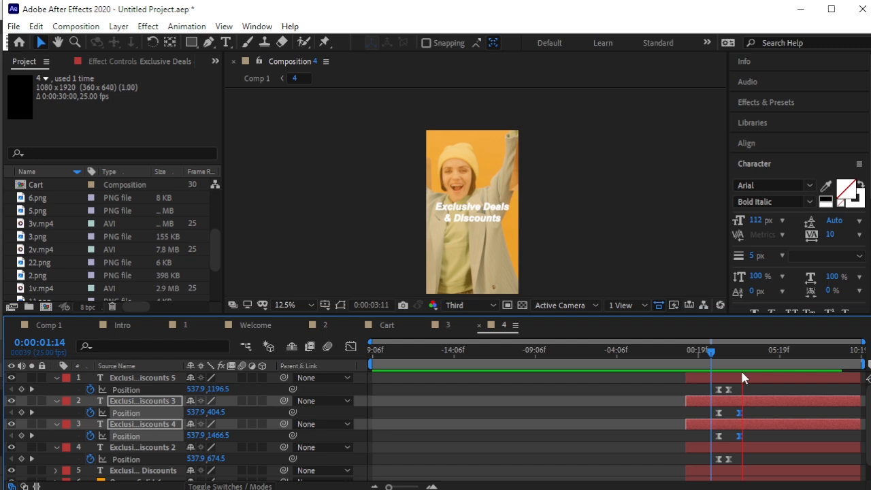
{"action": "left_click", "coordinate": [49, 324]}
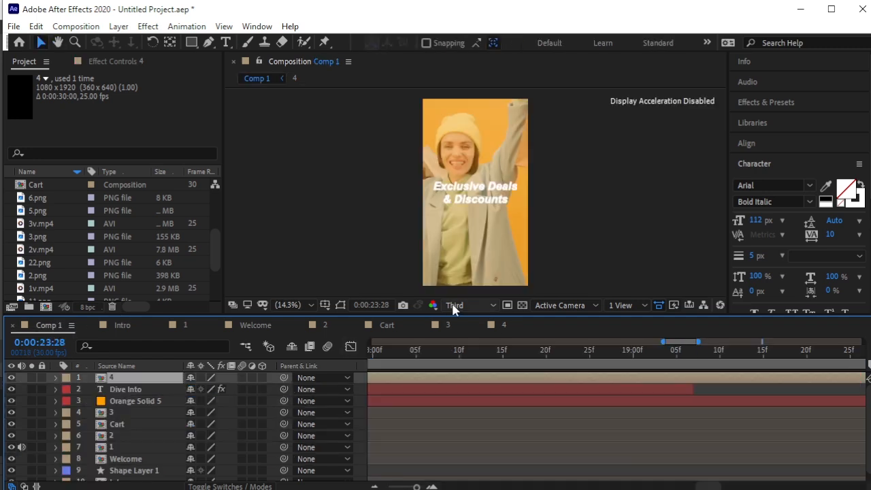
Preview Comp 1 from 0:00:17:04 up to 0:00:23:00.
{"action": "scroll", "coordinate": [540, 379], "scroll_direction": "down", "scroll_amount": 2}
{"action": "left_click_drag", "start_coordinate": [416, 486], "coordinate": [369, 484]}
{"action": "left_click_drag", "start_coordinate": [760, 349], "coordinate": [651, 376]}
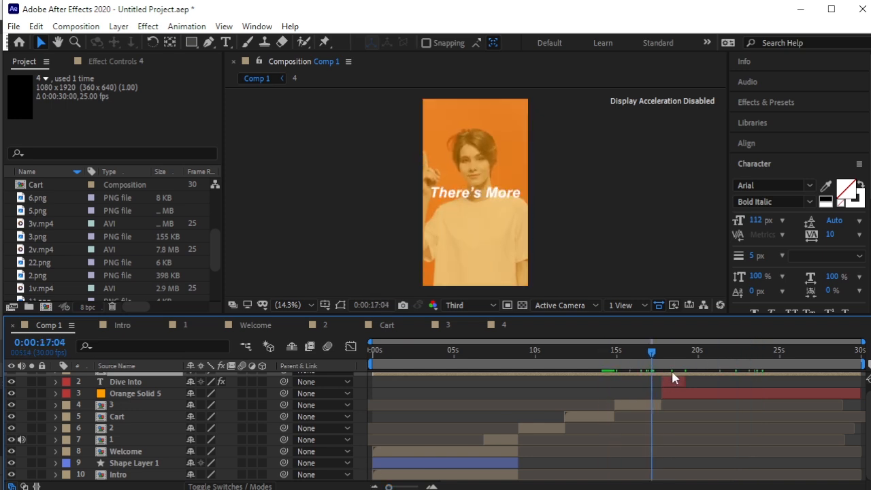
{"action": "key", "text": "space"}
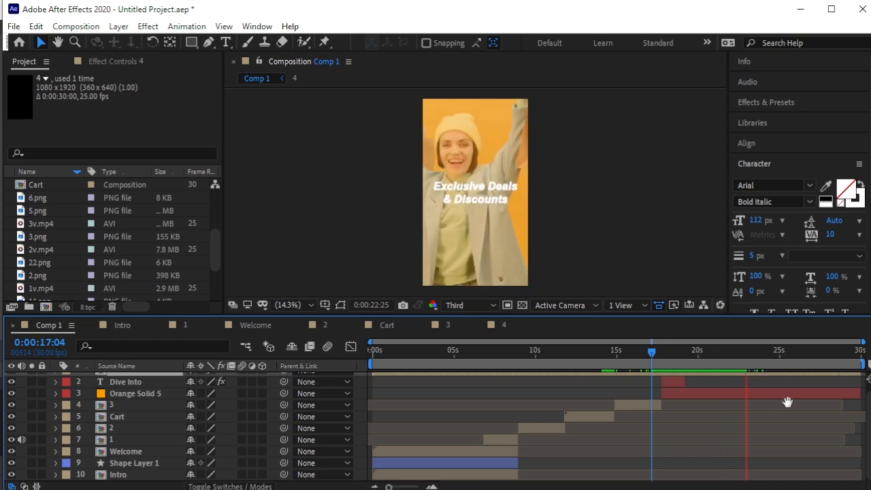
{"action": "key", "text": "space"}
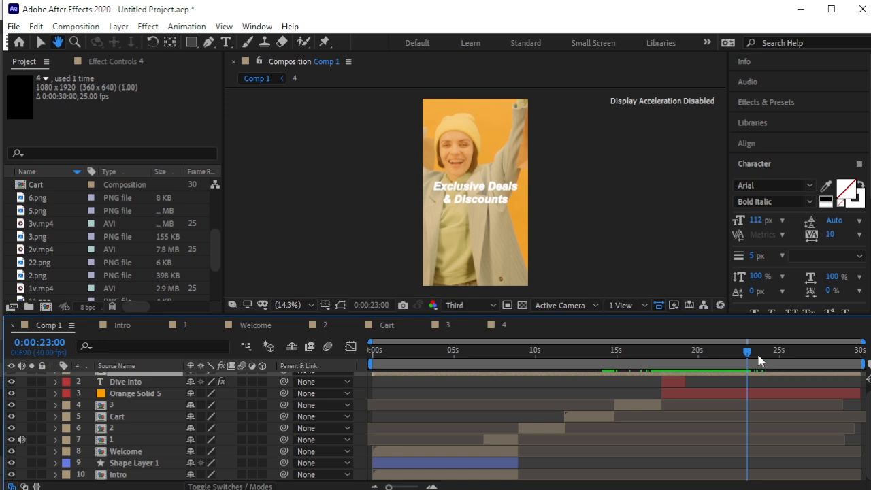
Pick the Type tool and step the zoomed-in timeline to 0:00:23:07, where only orange shows.
{"action": "mouse_move", "coordinate": [759, 359]}
{"action": "left_mouse_down"}
{"action": "mouse_move", "coordinate": [754, 351]}
{"action": "mouse_move", "coordinate": [750, 358]}
{"action": "left_mouse_up"}
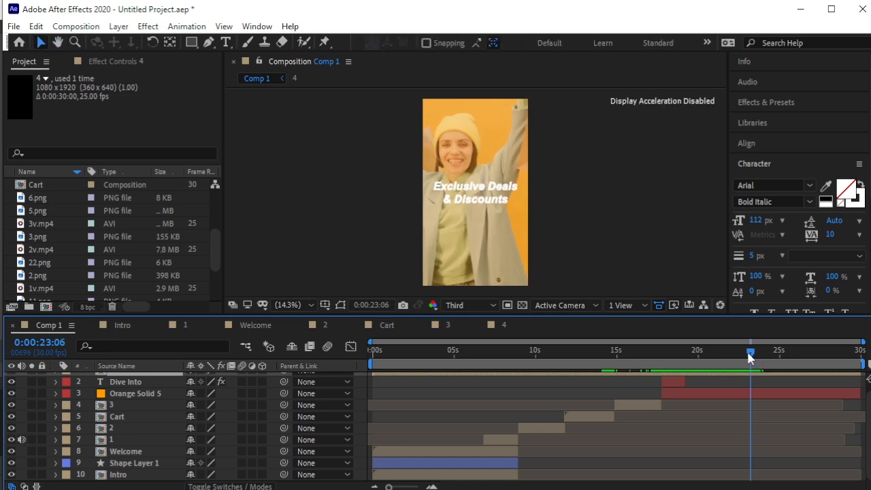
{"action": "left_click", "coordinate": [759, 392]}
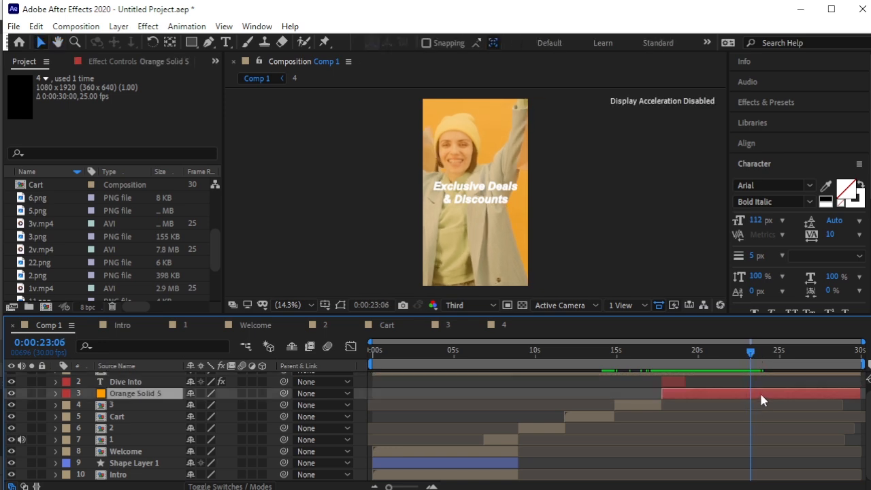
{"action": "scroll", "coordinate": [733, 379], "scroll_direction": "up", "scroll_amount": 1}
{"action": "left_click", "coordinate": [749, 378]}
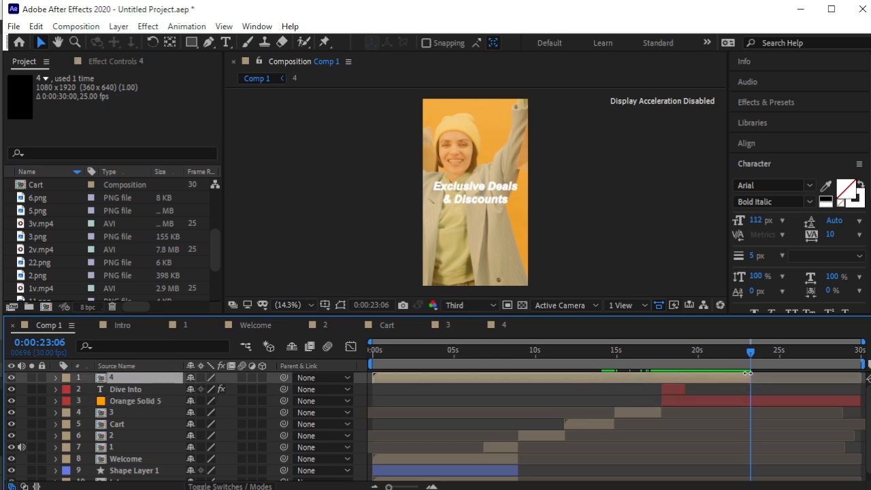
{"action": "left_click", "coordinate": [333, 170]}
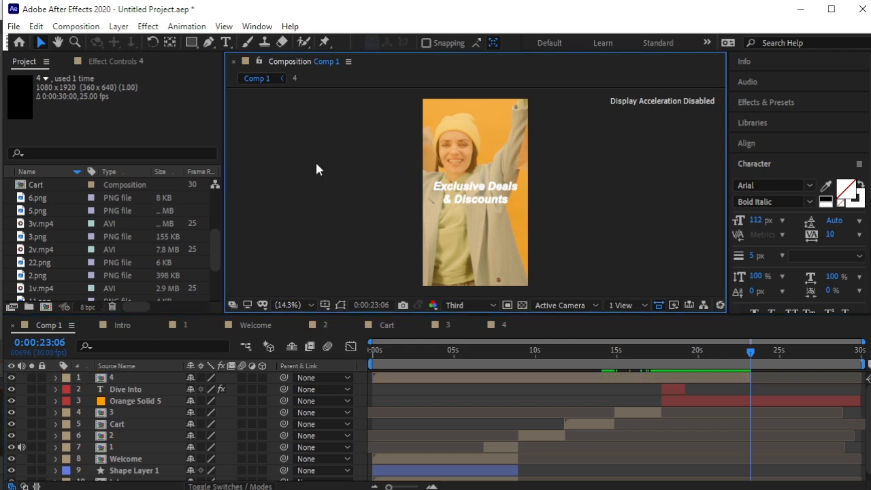
{"action": "left_click", "coordinate": [225, 42]}
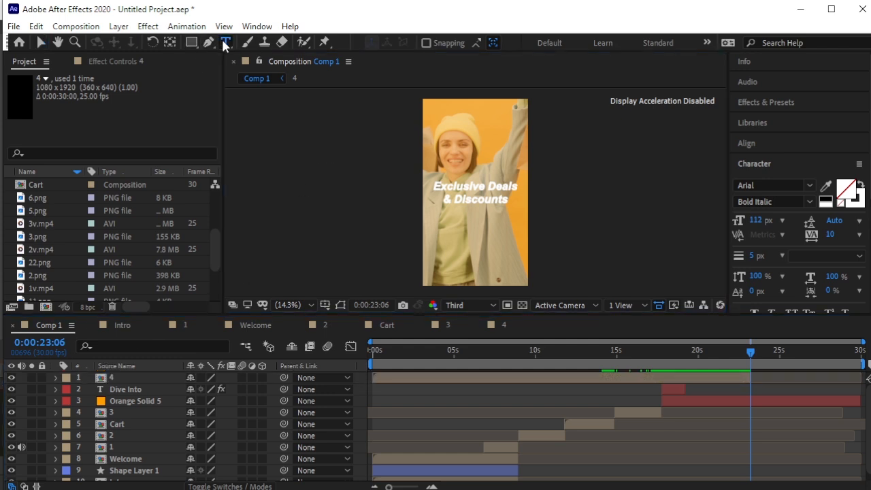
{"action": "left_click", "coordinate": [752, 353]}
{"action": "key", "text": "equal"}
{"action": "key", "text": "equal"}
{"action": "key", "text": "equal"}
{"action": "key", "text": "equal"}
{"action": "key", "text": "equal"}
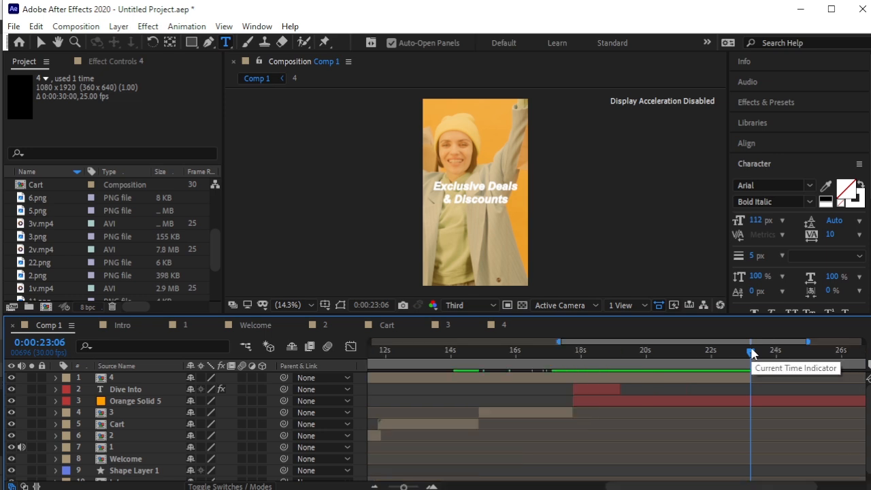
{"action": "left_click", "coordinate": [768, 353]}
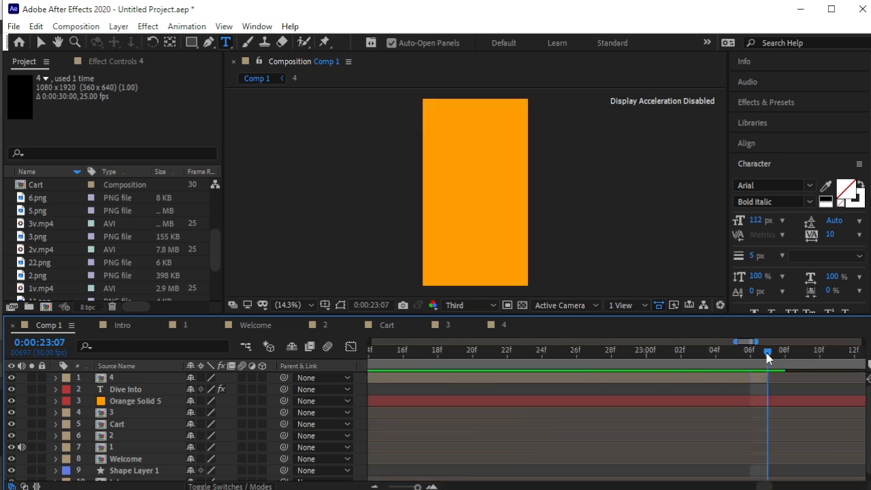
Type 'Say GoodbyeTo Waiting' as a new solid white text layer on the orange frame.
{"action": "left_click", "coordinate": [436, 155]}
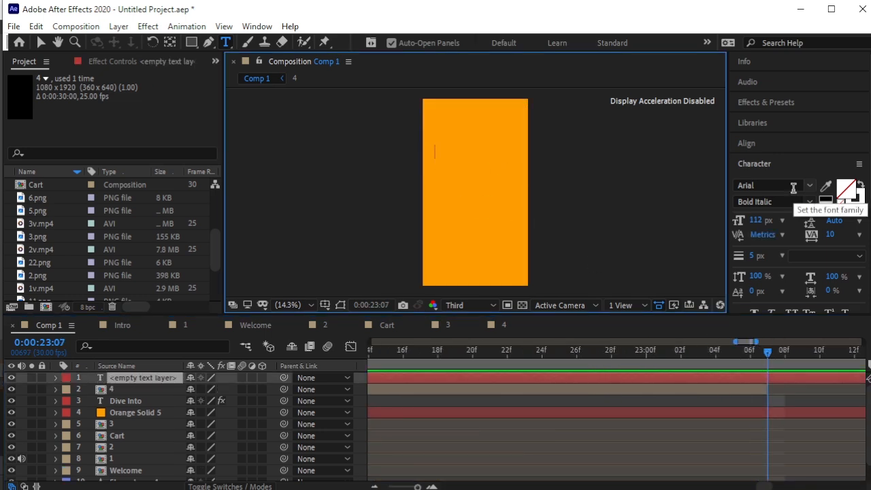
{"action": "type", "text": "Say GoodbyeTo Waiting"}
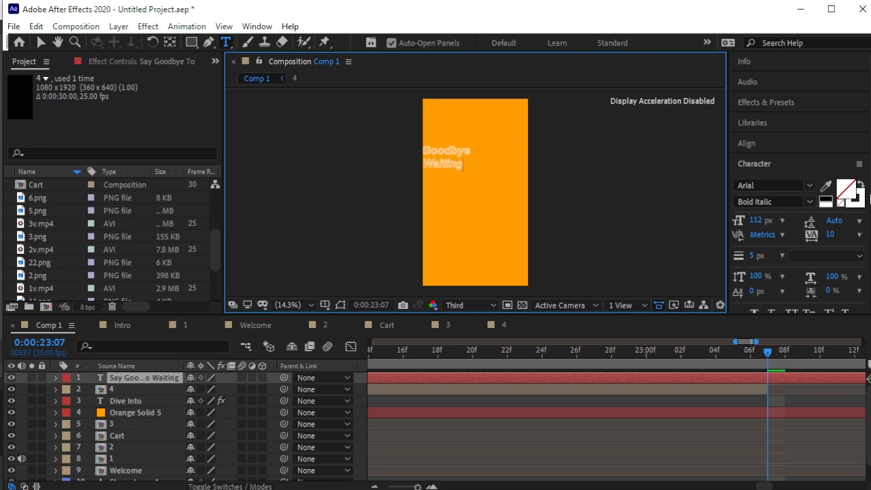
{"action": "scroll", "coordinate": [478, 198], "scroll_direction": "up", "scroll_amount": 1}
{"action": "left_click_drag", "start_coordinate": [455, 150], "coordinate": [286, 109]}
{"action": "left_click", "coordinate": [860, 184]}
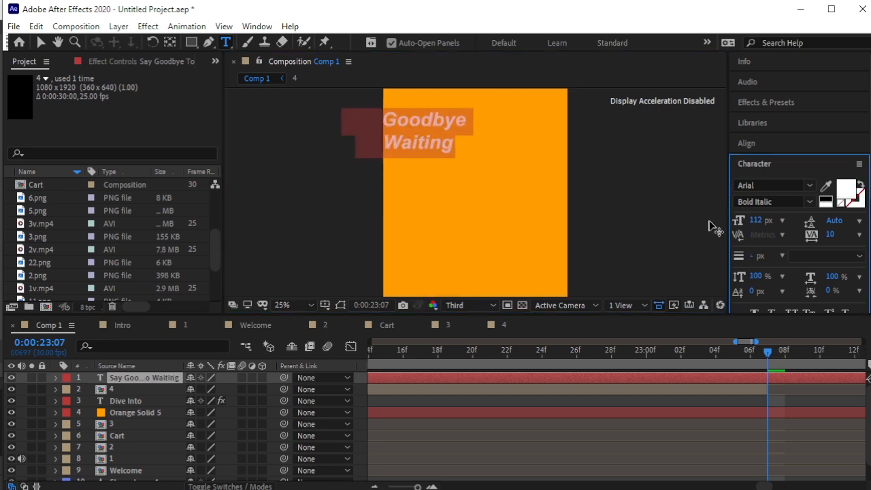
{"action": "left_click", "coordinate": [40, 42]}
{"action": "scroll", "coordinate": [495, 181], "scroll_direction": "down", "scroll_amount": 1}
{"action": "scroll", "coordinate": [495, 181], "scroll_direction": "up", "scroll_amount": 1}
Give the words 'Say' and 'To' the outlined white style.
{"action": "left_click", "coordinate": [226, 42]}
{"action": "left_click", "coordinate": [459, 182]}
{"action": "left_click_drag", "start_coordinate": [459, 182], "coordinate": [532, 196]}
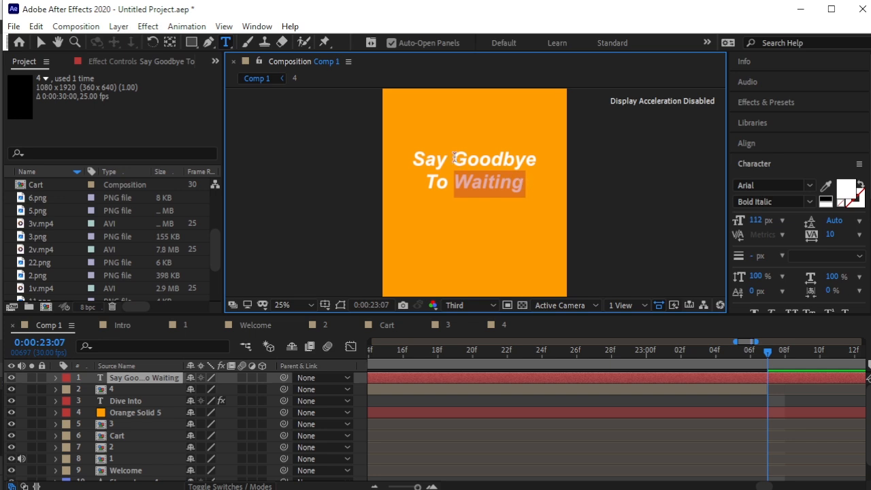
{"action": "left_click_drag", "start_coordinate": [448, 163], "coordinate": [410, 163]}
{"action": "left_click", "coordinate": [860, 185]}
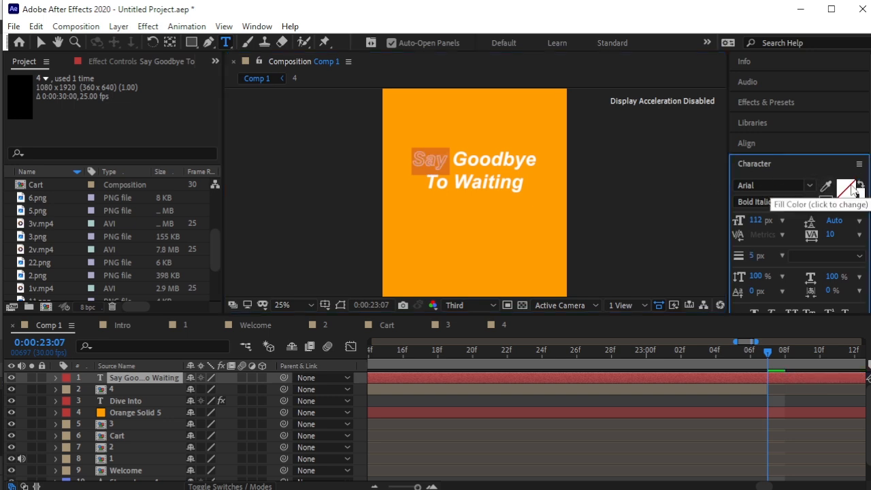
{"action": "left_click_drag", "start_coordinate": [445, 184], "coordinate": [425, 182]}
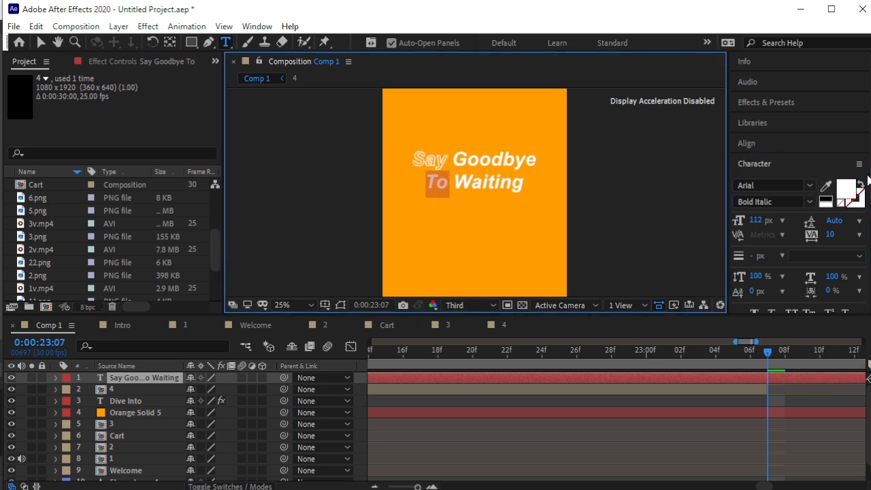
{"action": "left_click", "coordinate": [860, 185]}
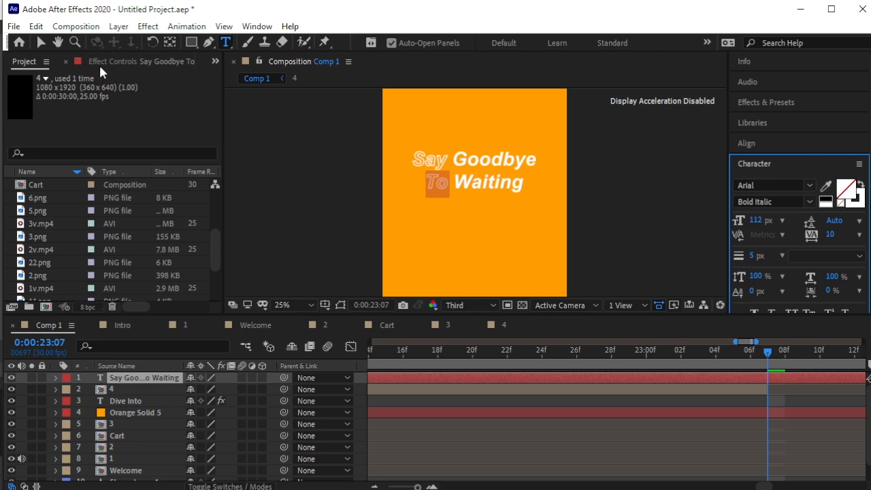
{"action": "left_click", "coordinate": [41, 42]}
Insert line breaks before 'Goodbye' and 'Waiting' to stack the slogan on four lines.
{"action": "left_click", "coordinate": [226, 42]}
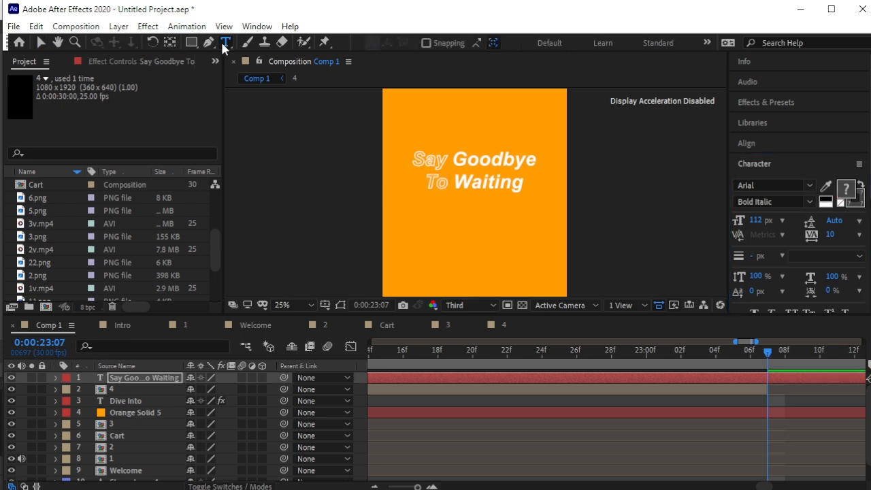
{"action": "left_click", "coordinate": [458, 160]}
{"action": "key", "text": "Return"}
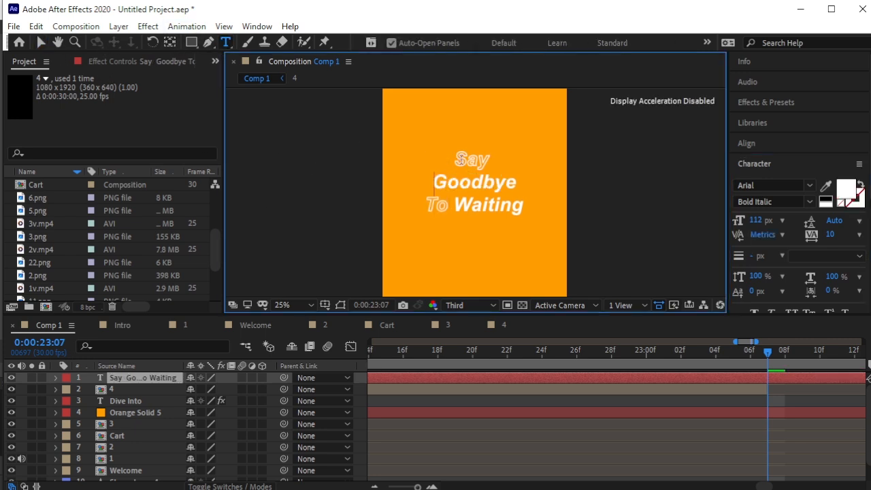
{"action": "left_click", "coordinate": [454, 204]}
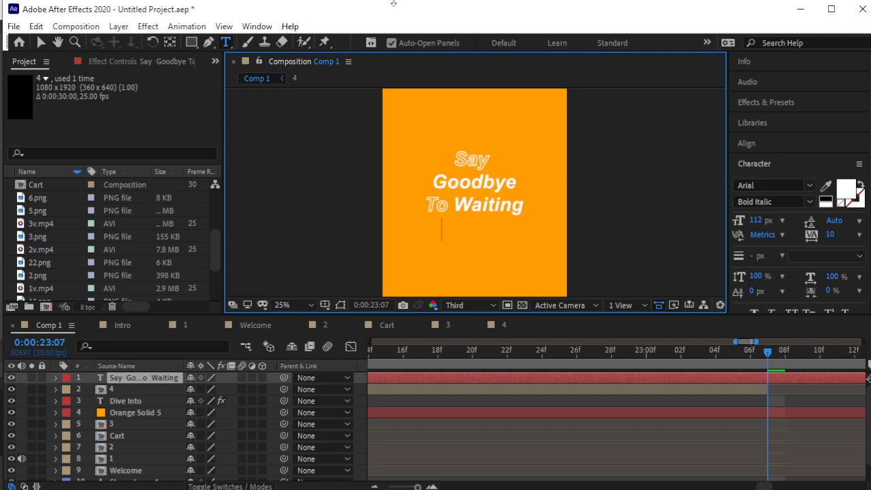
{"action": "key", "text": "Return"}
{"action": "scroll", "coordinate": [547, 164], "scroll_direction": "down", "scroll_amount": 1}
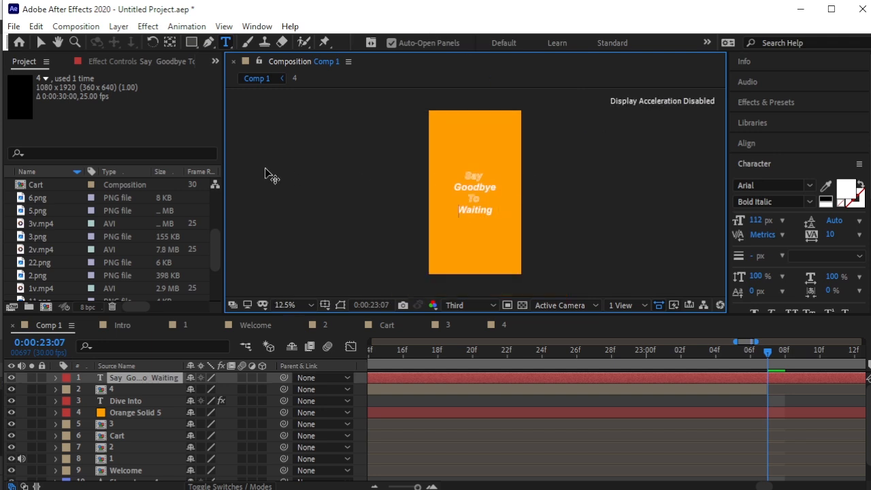
{"action": "left_click", "coordinate": [41, 40]}
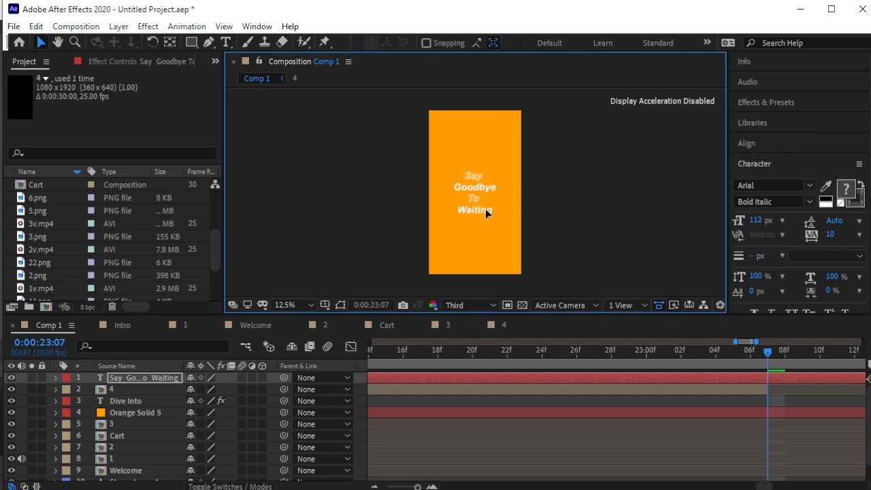
Centre the slogan vertically using Align Vertically, then reselect its layer.
{"action": "left_click", "coordinate": [749, 143]}
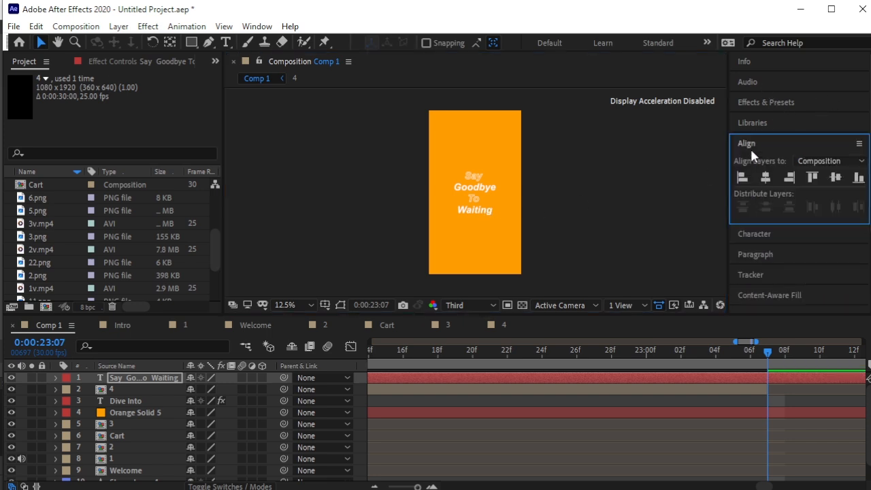
{"action": "left_click", "coordinate": [835, 177]}
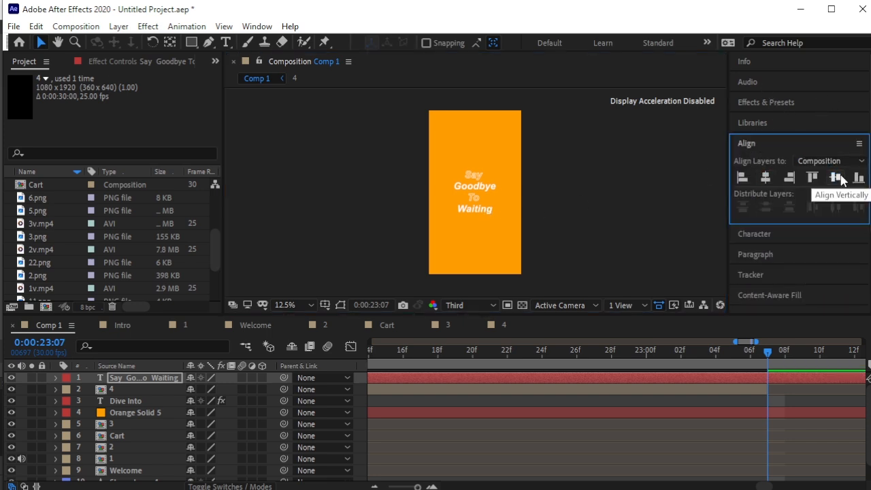
{"action": "left_click", "coordinate": [564, 187]}
{"action": "key", "text": "period"}
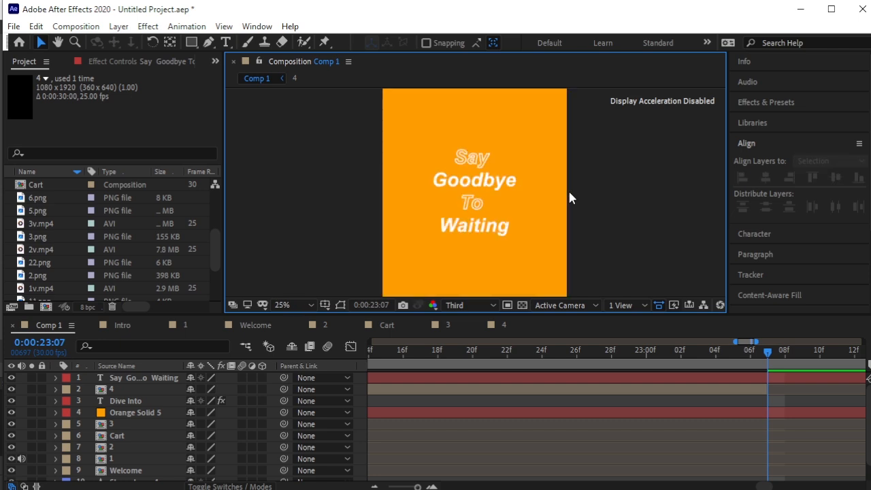
{"action": "left_click", "coordinate": [150, 378]}
Apply the Straight In By Character preset to the slogan text.
{"action": "left_click", "coordinate": [780, 104]}
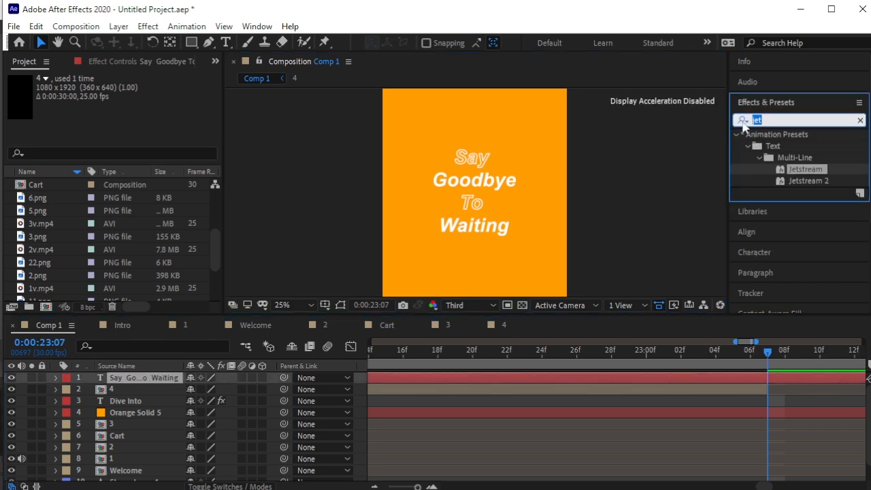
{"action": "type", "text": "strai"}
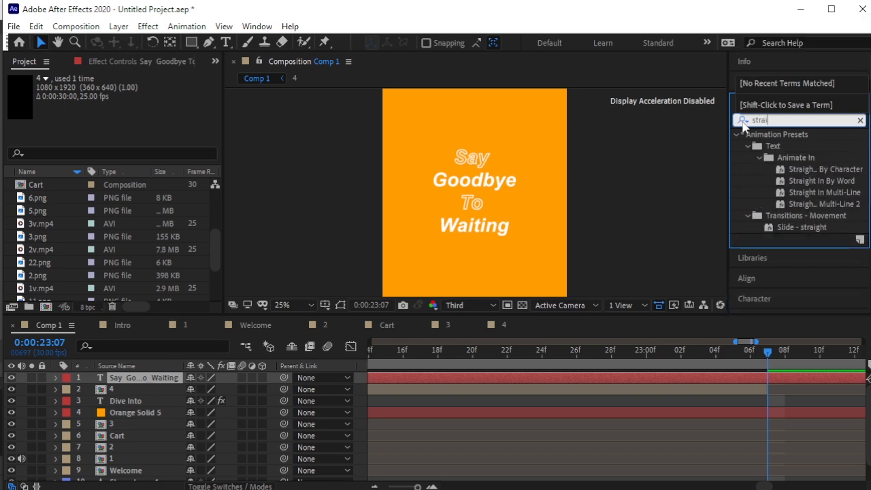
{"action": "type", "text": "tg"}
{"action": "key", "text": "BackSpace"}
{"action": "key", "text": "BackSpace"}
{"action": "scroll", "coordinate": [821, 185], "scroll_direction": "down", "scroll_amount": 1}
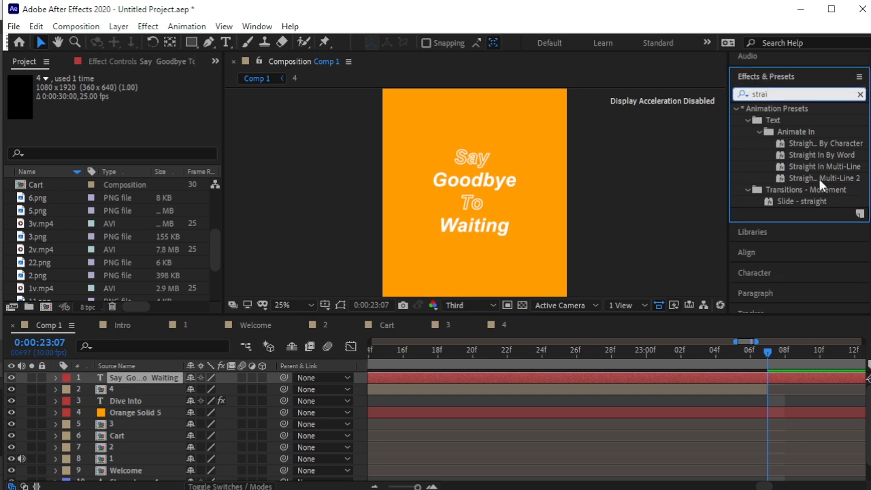
{"action": "scroll", "coordinate": [821, 185], "scroll_direction": "up", "scroll_amount": 1}
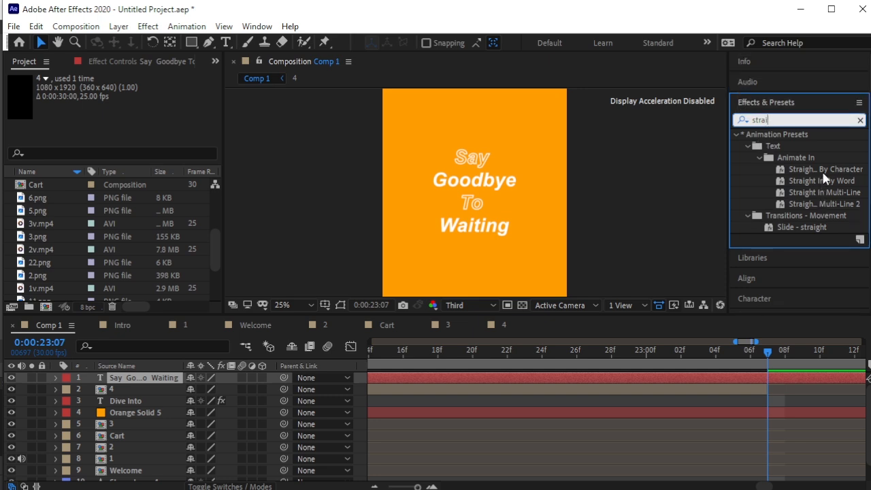
{"action": "left_click_drag", "start_coordinate": [823, 172], "coordinate": [470, 172]}
Trim the slogan layer to start at about 0:00:23:06 with Alt+[.
{"action": "left_click_drag", "start_coordinate": [769, 361], "coordinate": [751, 364]}
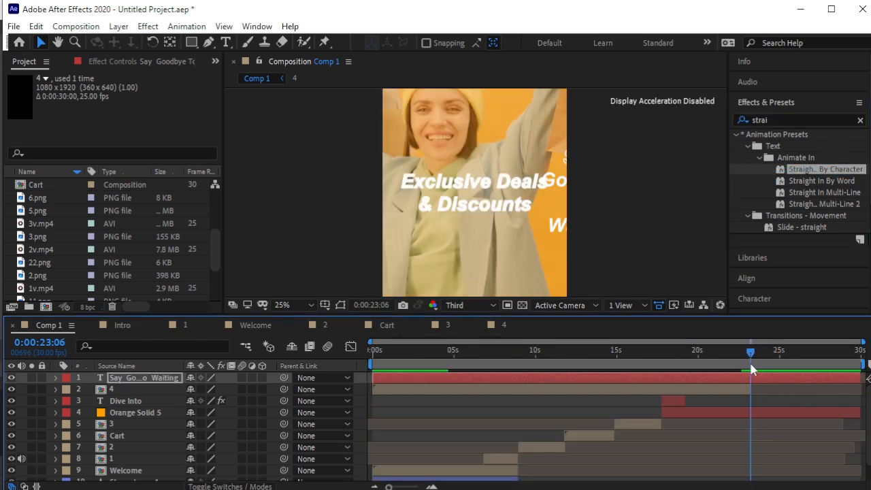
{"action": "left_click", "coordinate": [753, 374]}
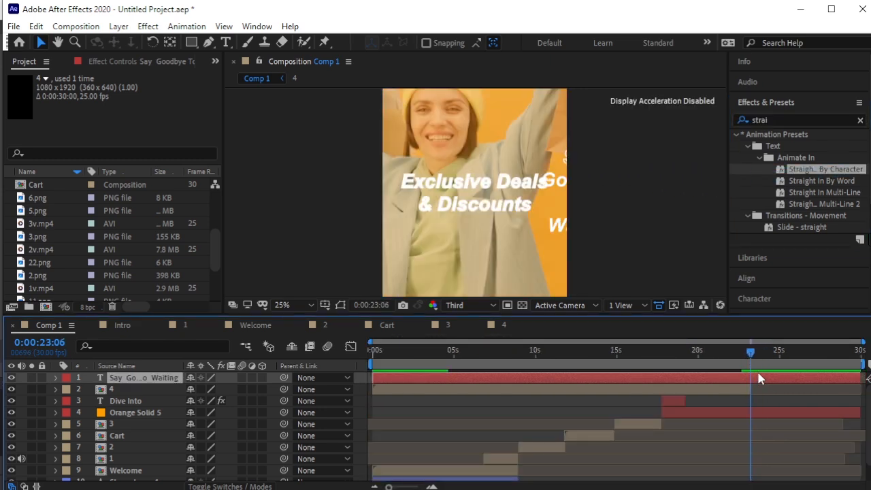
{"action": "key", "text": "alt+["}
{"action": "left_click", "coordinate": [746, 357]}
{"action": "key", "text": "space"}
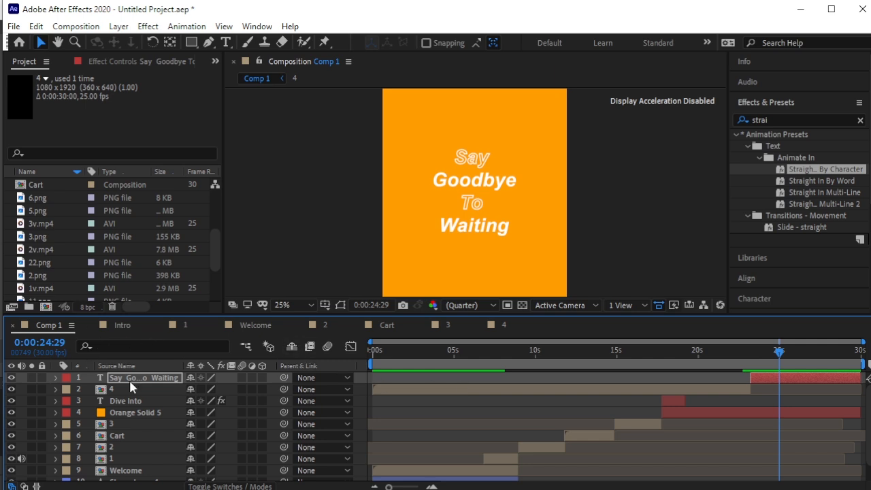
Fit the composition in view, preview the entrance, and trim the layer's end with Alt+].
{"action": "left_click", "coordinate": [293, 305]}
{"action": "left_click", "coordinate": [293, 314]}
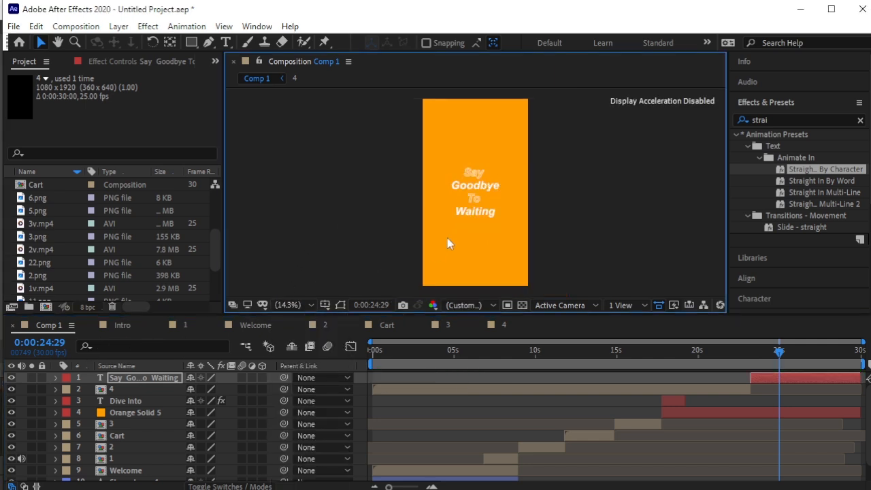
{"action": "left_click_drag", "start_coordinate": [779, 350], "coordinate": [748, 361]}
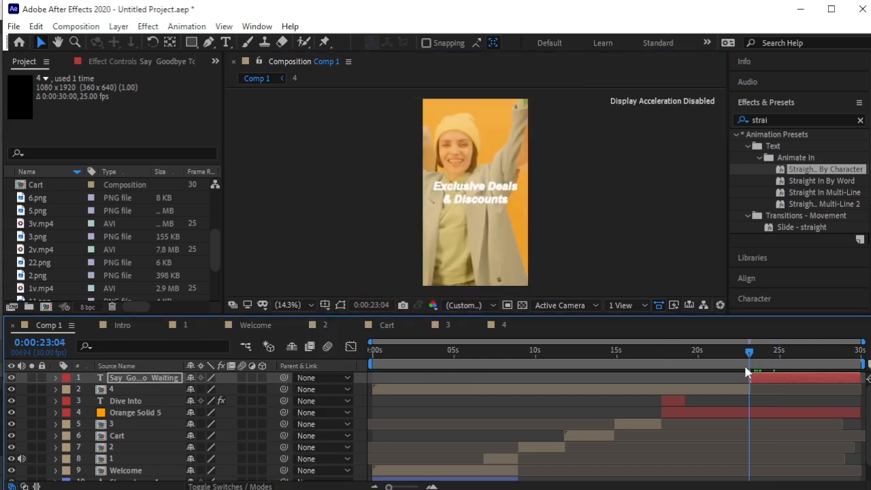
{"action": "key", "text": "space"}
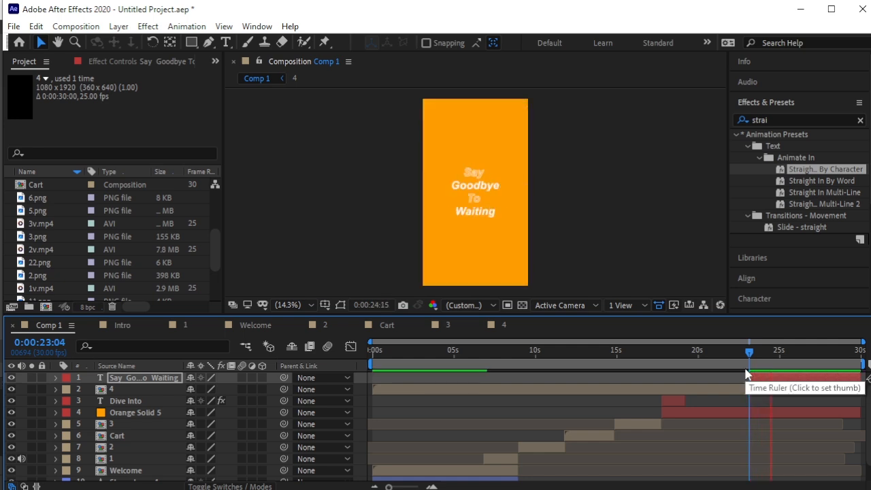
{"action": "key", "text": "space"}
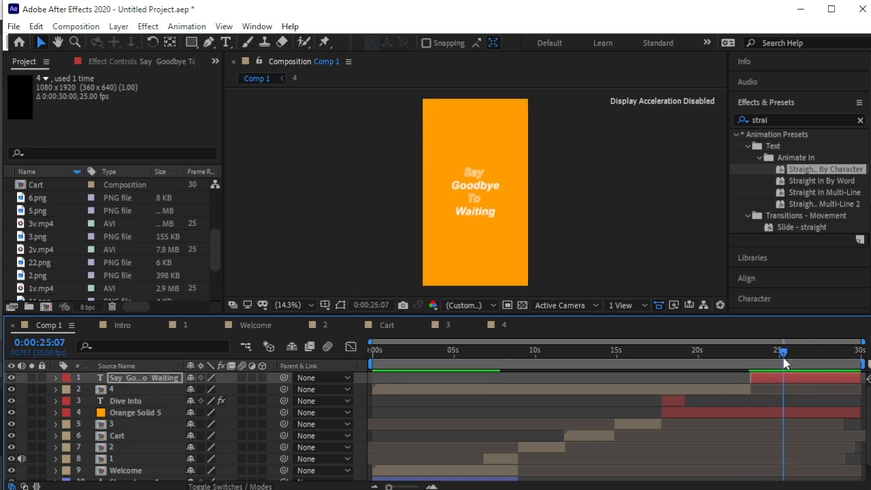
{"action": "key", "text": "alt+bracketright"}
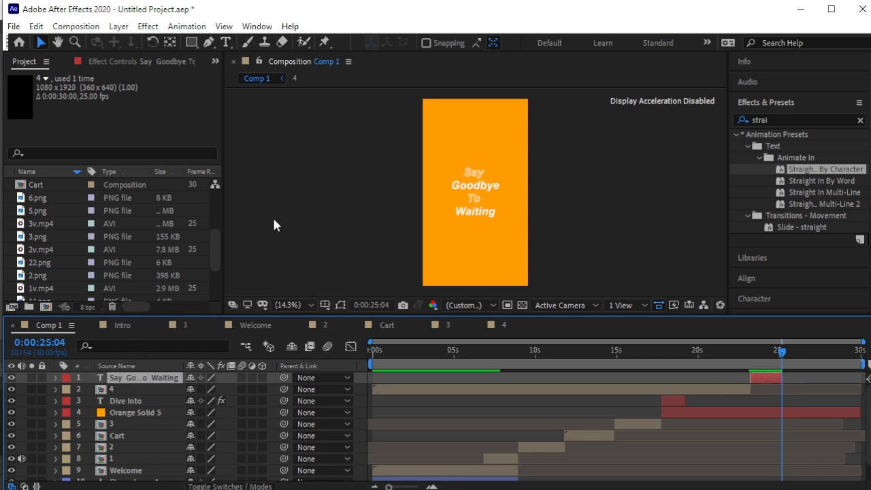
Import 5v.mp4 from Downloads\1 and add it to Comp 1 as the top layer.
{"action": "right_click", "coordinate": [10, 236]}
{"action": "mouse_move", "coordinate": [81, 306]}
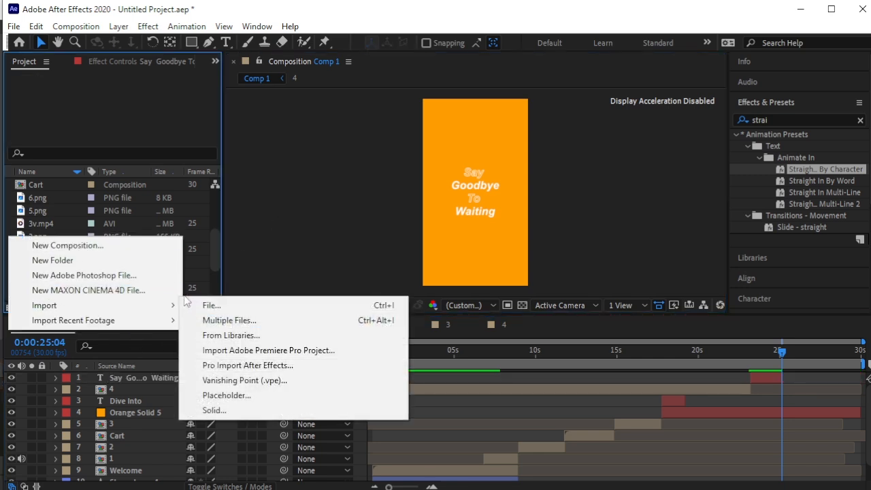
{"action": "left_click", "coordinate": [208, 305]}
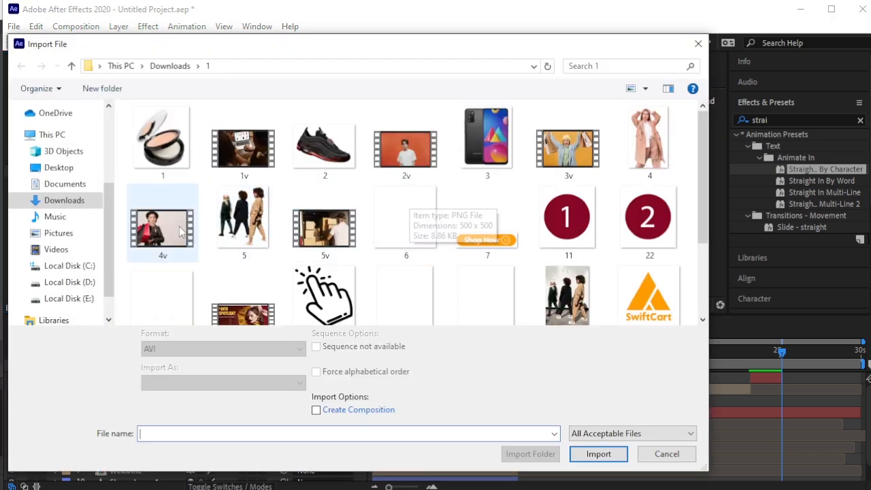
{"action": "left_click", "coordinate": [324, 221]}
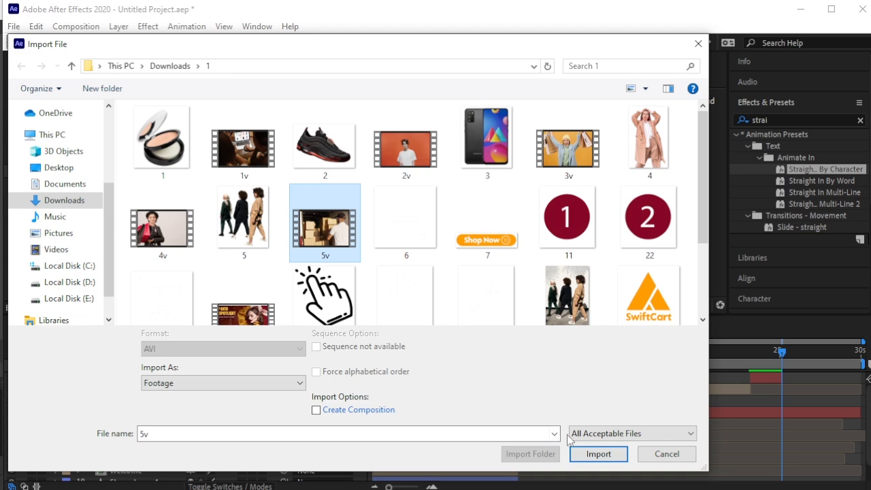
{"action": "left_click", "coordinate": [597, 453]}
{"action": "left_click_drag", "start_coordinate": [60, 212], "coordinate": [140, 376]}
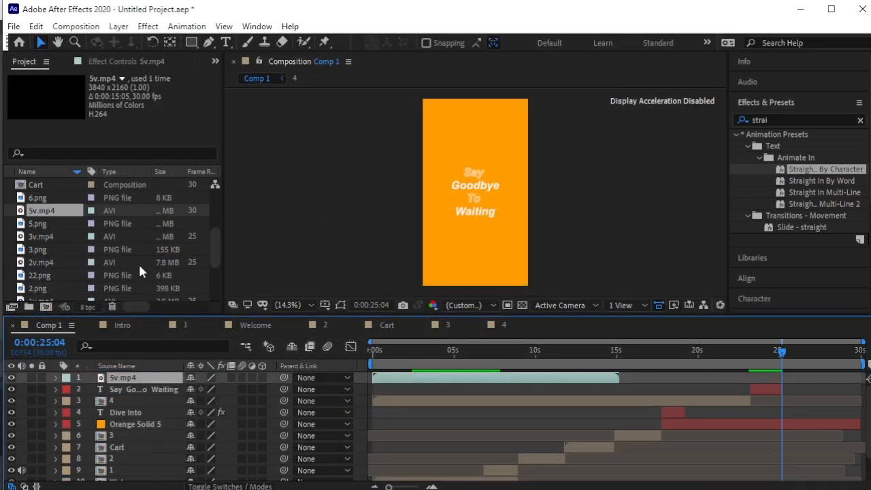
Pre-compose the 5v.mp4 layer into a nested comp named '5v.mp4 Comp 1'.
{"action": "left_click", "coordinate": [118, 26]}
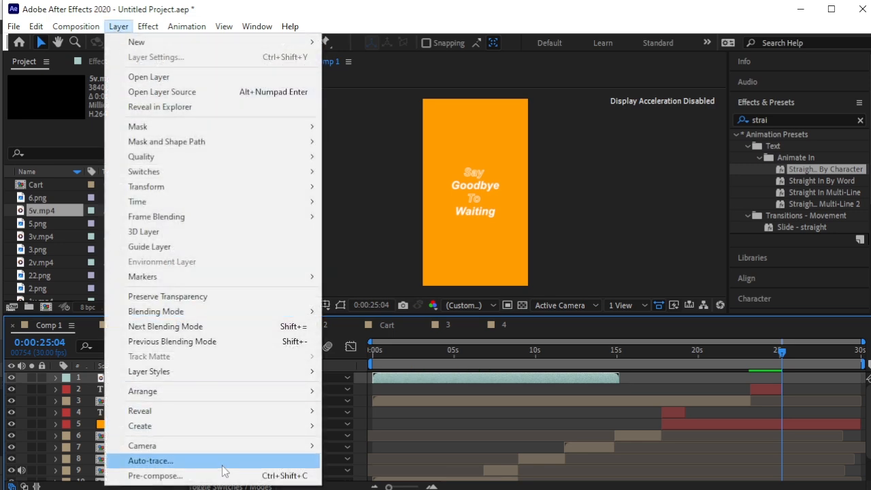
{"action": "left_click", "coordinate": [239, 474]}
{"action": "left_click", "coordinate": [466, 430]}
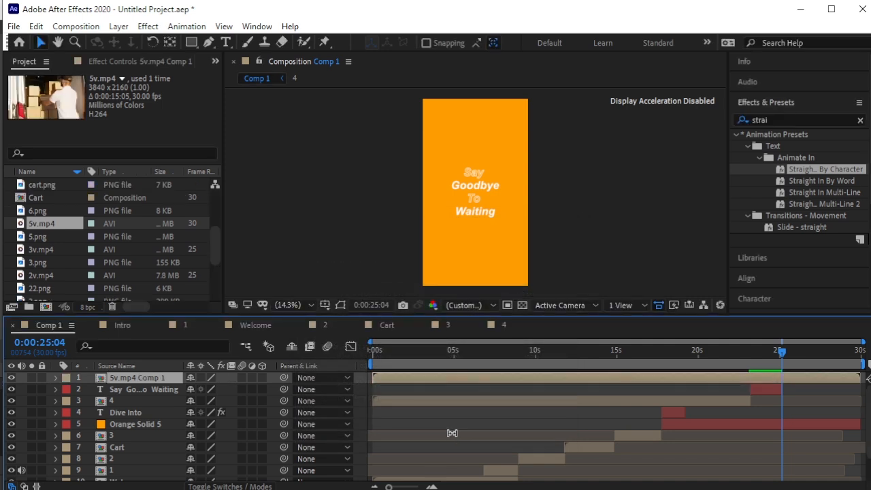
Inside 5v.mp4 Comp 1, slide the clip later to start near 25 seconds and preview it.
{"action": "double_click", "coordinate": [102, 383]}
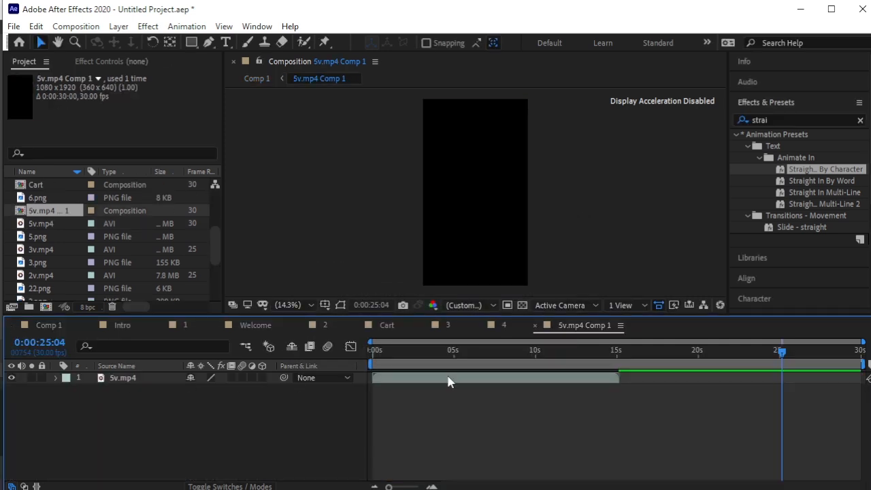
{"action": "left_click_drag", "start_coordinate": [430, 379], "coordinate": [831, 383]}
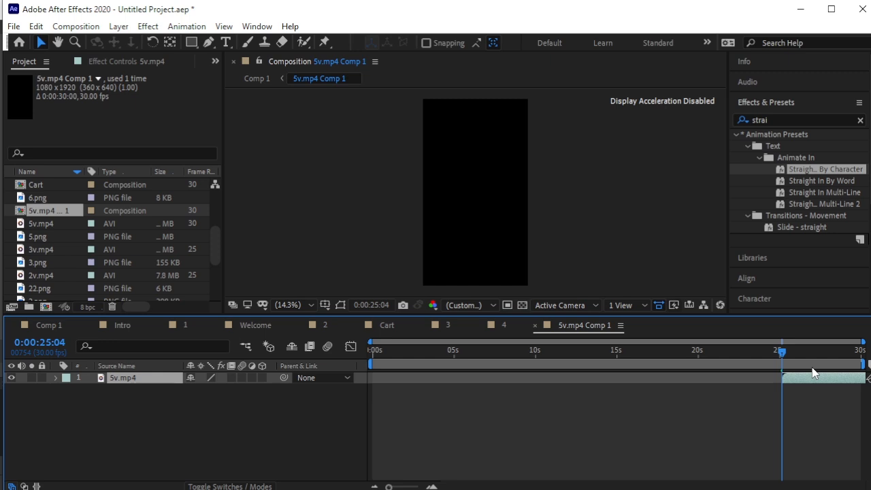
{"action": "key", "text": "space"}
{"action": "key", "text": "space"}
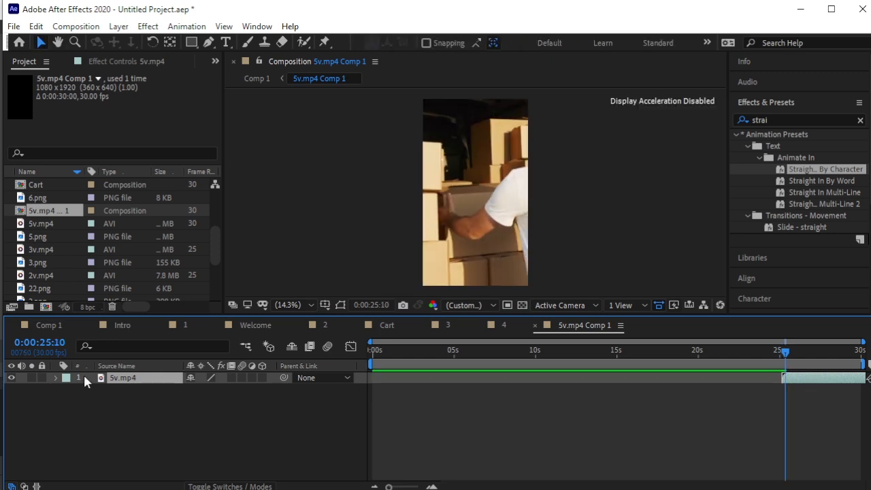
Scale the clip to 90% and shift it left to position 375, 951.
{"action": "key", "text": "s"}
{"action": "left_click_drag", "start_coordinate": [224, 389], "coordinate": [211, 392]}
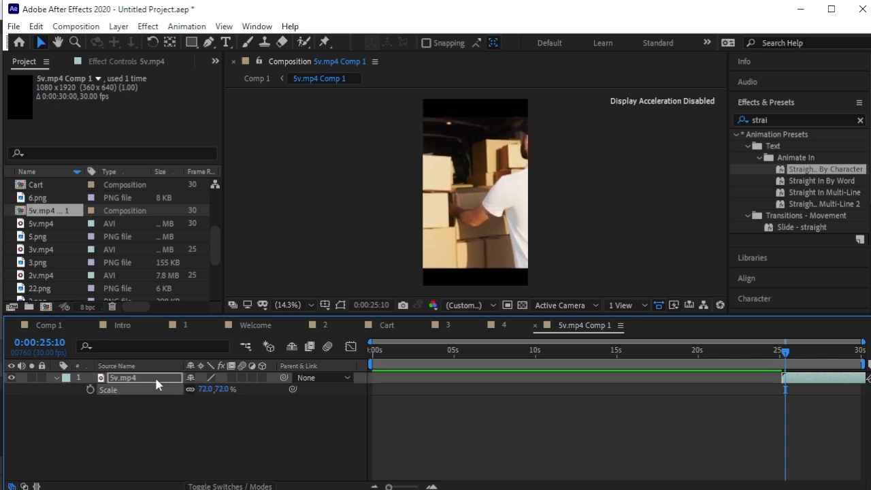
{"action": "left_click_drag", "start_coordinate": [208, 389], "coordinate": [316, 389]}
{"action": "key", "text": "p"}
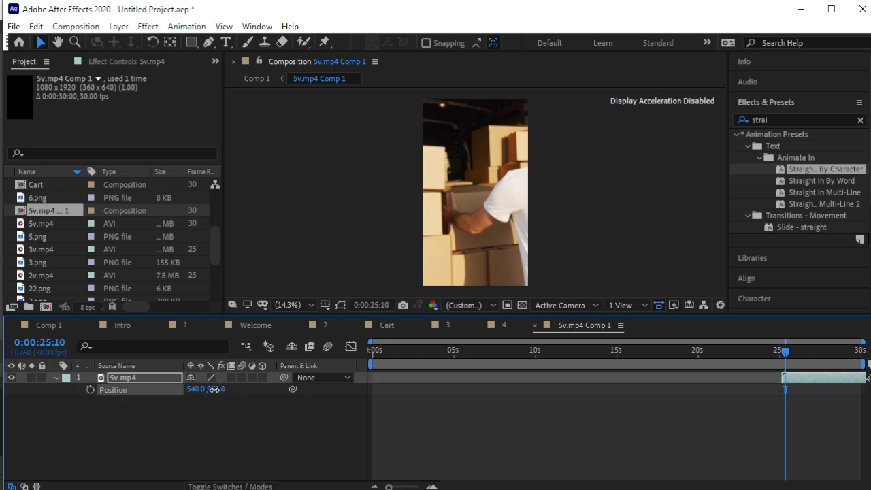
{"action": "left_click_drag", "start_coordinate": [195, 389], "coordinate": [89, 394]}
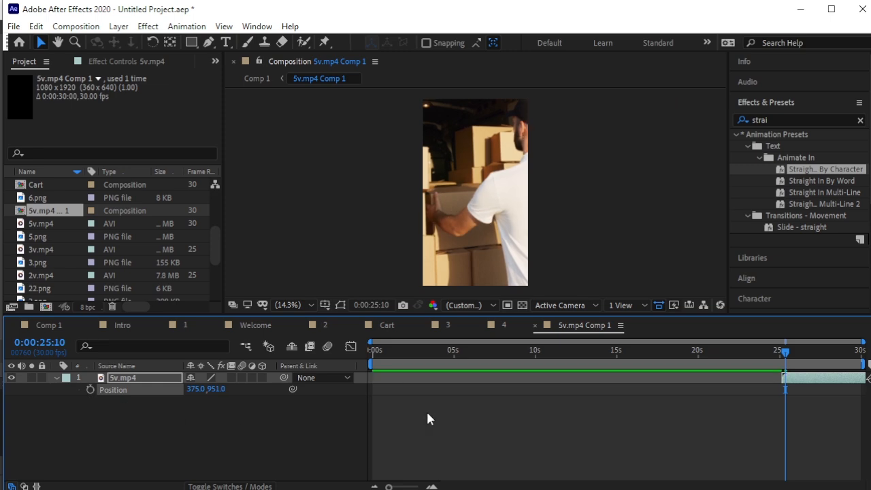
{"action": "left_click", "coordinate": [406, 417]}
Add an Orange Solid 7 layer and lower its opacity to about 53%.
{"action": "left_click", "coordinate": [57, 378]}
{"action": "key", "text": "ctrl+t"}
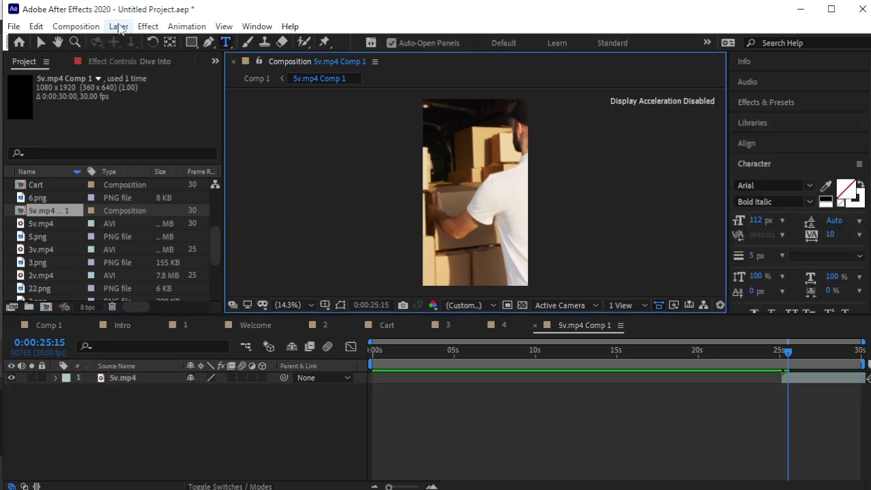
{"action": "left_click", "coordinate": [119, 26]}
{"action": "mouse_move", "coordinate": [140, 42]}
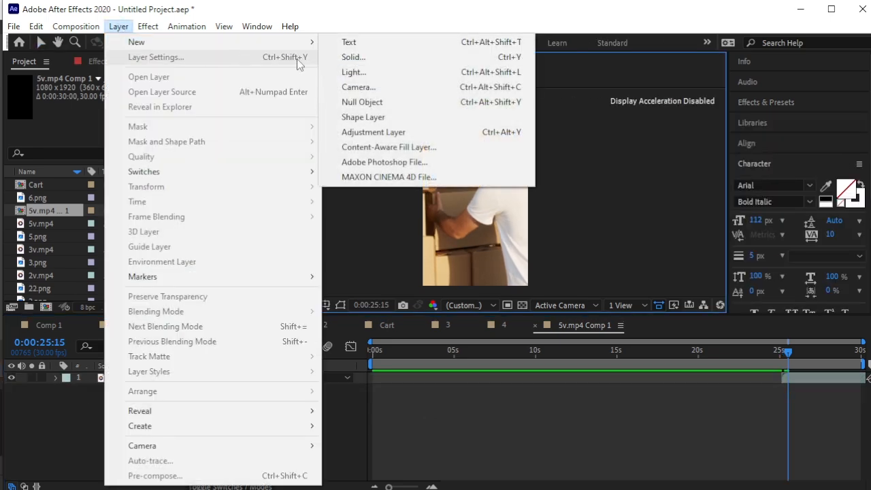
{"action": "left_click", "coordinate": [379, 61]}
{"action": "left_click", "coordinate": [688, 381]}
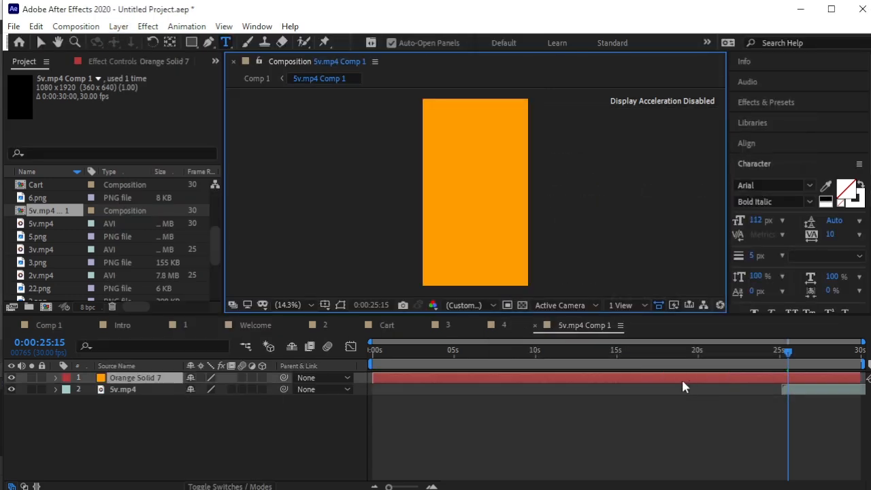
{"action": "key", "text": "t"}
{"action": "left_click_drag", "start_coordinate": [194, 389], "coordinate": [166, 391]}
{"action": "left_click", "coordinate": [157, 422]}
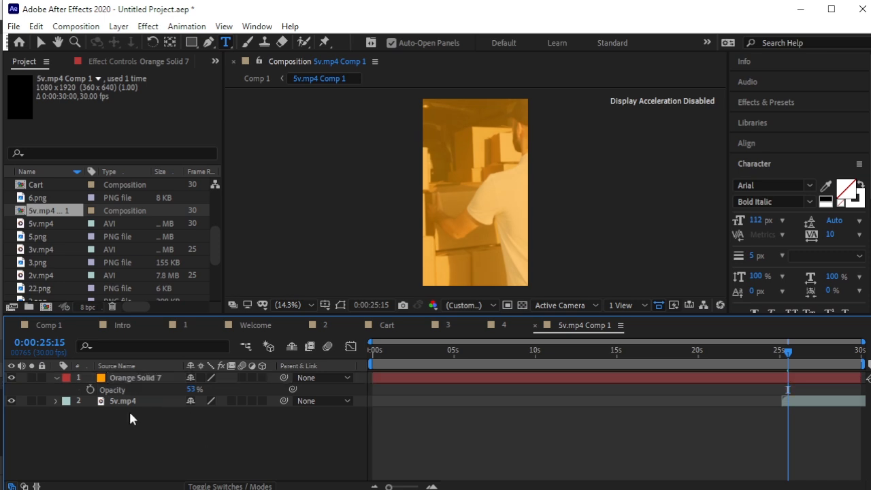
{"action": "left_click", "coordinate": [55, 377]}
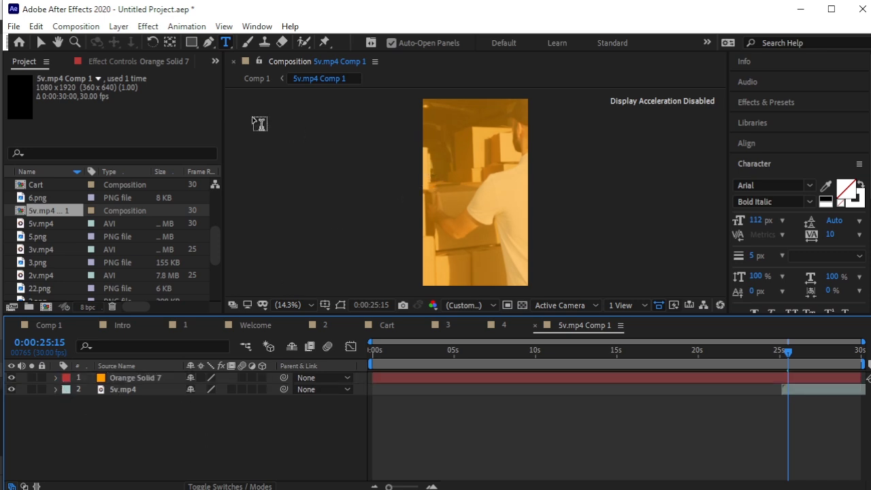
Trim the orange solid to start at the clip's first frame, 0:00:22:12.
{"action": "left_click_drag", "start_coordinate": [788, 353], "coordinate": [783, 353]}
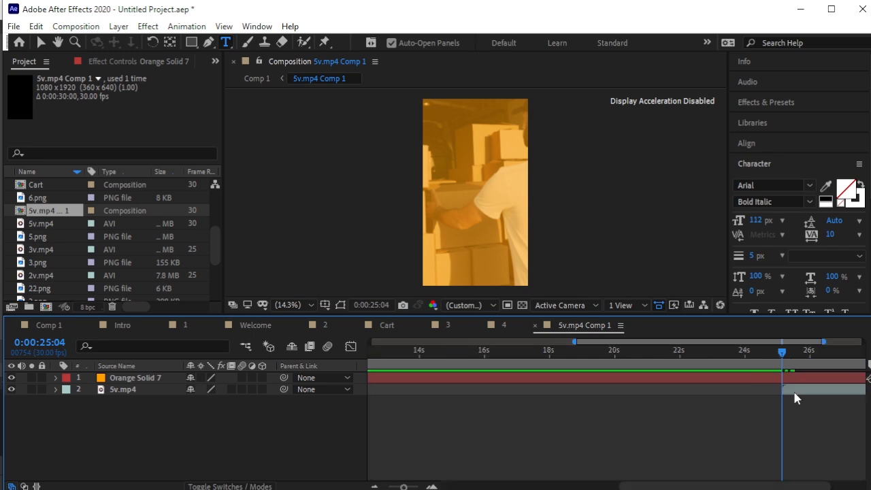
{"action": "left_click", "coordinate": [800, 394]}
{"action": "key", "text": "="}
{"action": "left_click", "coordinate": [694, 353]}
{"action": "key", "text": "="}
{"action": "key", "text": "="}
{"action": "key", "text": "="}
{"action": "key", "text": "="}
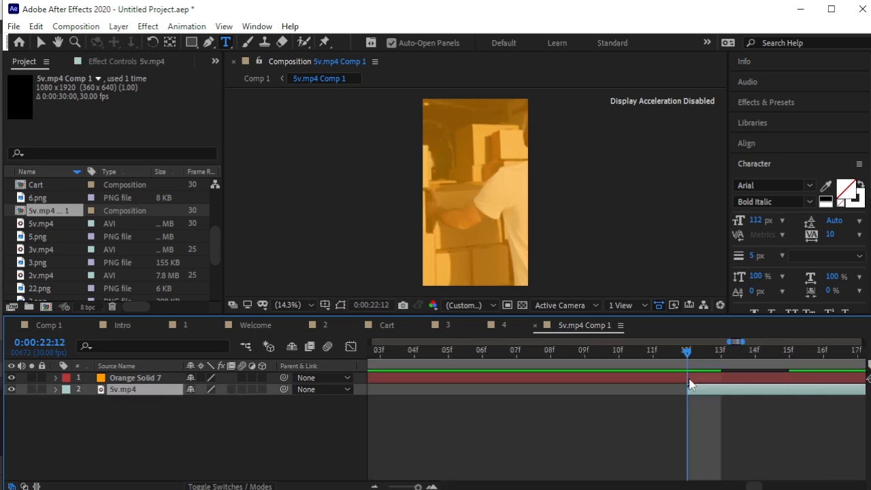
{"action": "left_click", "coordinate": [689, 383]}
{"action": "key", "text": "alt+bracketleft"}
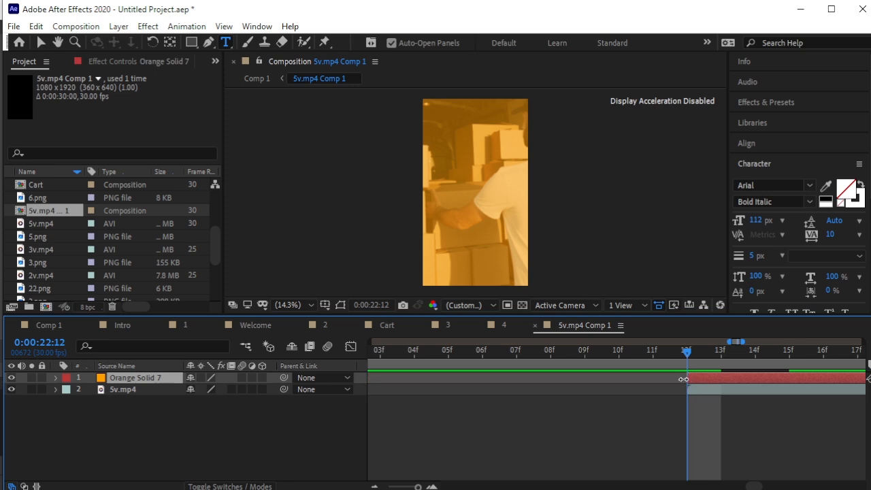
{"action": "left_click", "coordinate": [279, 419]}
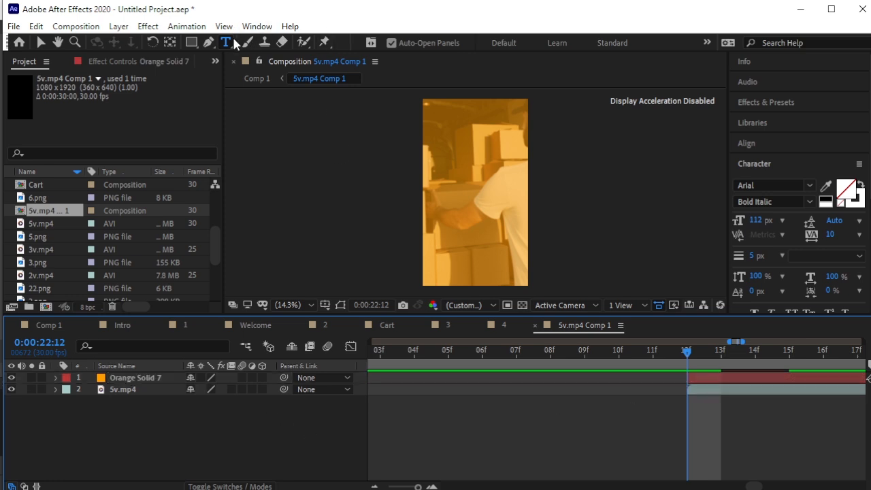
Paste the promo sentence as white text, resize it to 87 px, and move it into frame.
{"action": "left_click", "coordinate": [465, 147]}
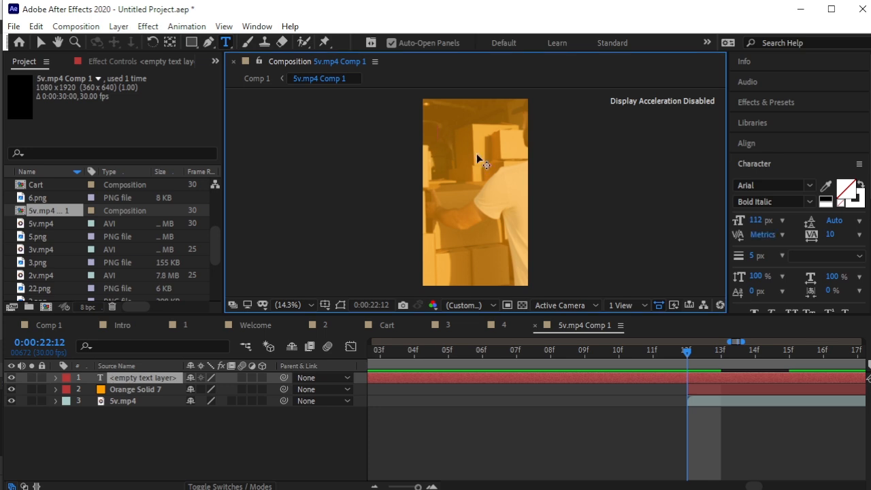
{"action": "type", "text": "Our fast and reliable delivery services"}
{"action": "left_click_drag", "start_coordinate": [537, 130], "coordinate": [279, 133]}
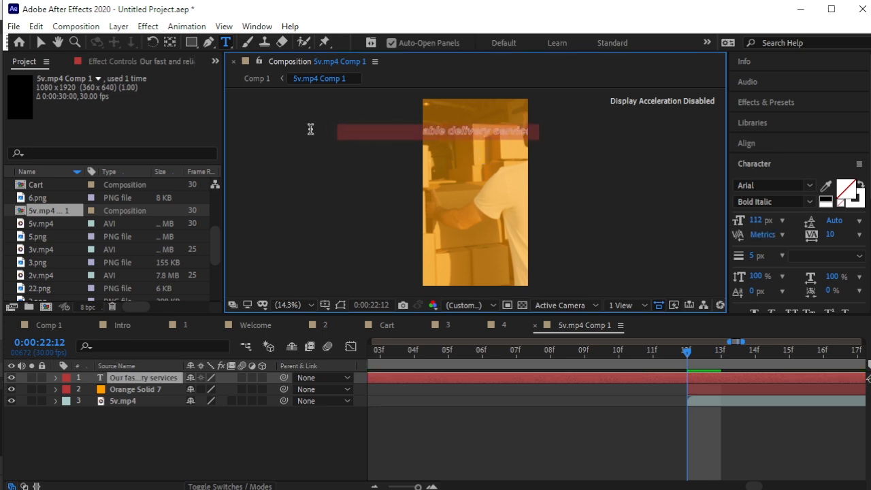
{"action": "left_click", "coordinate": [861, 184]}
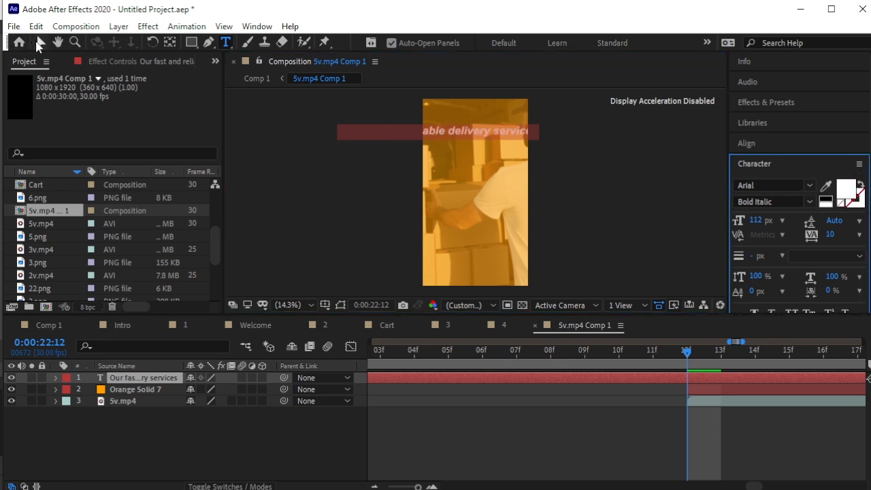
{"action": "left_click", "coordinate": [40, 42]}
{"action": "left_click_drag", "start_coordinate": [466, 141], "coordinate": [478, 162]}
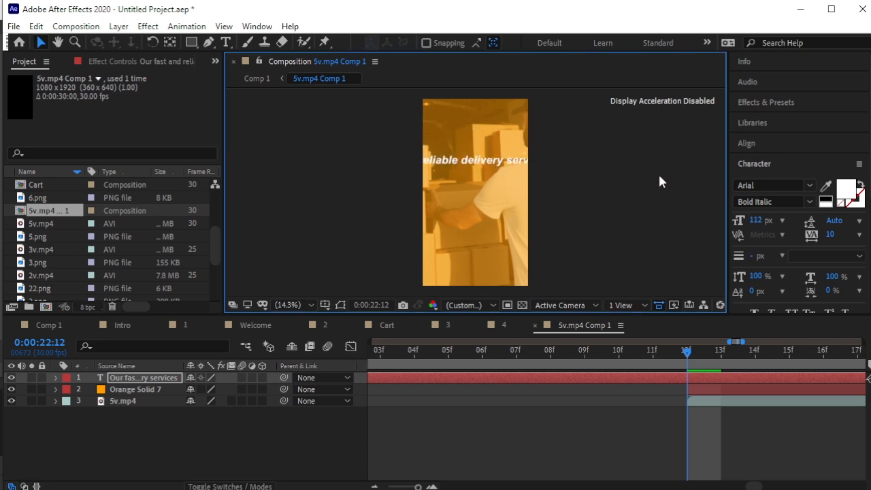
{"action": "left_click_drag", "start_coordinate": [748, 215], "coordinate": [737, 222]}
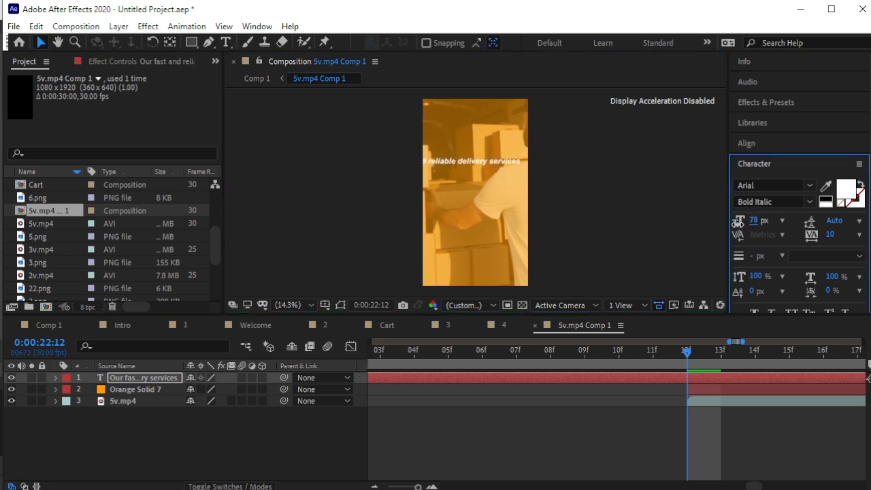
{"action": "scroll", "coordinate": [513, 169], "scroll_direction": "up", "scroll_amount": 1}
{"action": "left_click", "coordinate": [439, 141]}
{"action": "left_click_drag", "start_coordinate": [439, 140], "coordinate": [513, 147]}
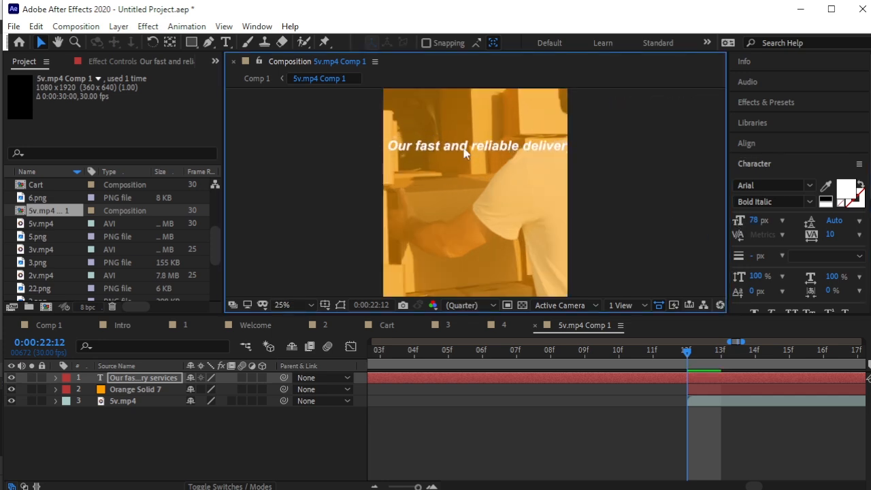
Break the text onto a second line before 'delivery' and reposition it over the clip.
{"action": "left_click", "coordinate": [226, 43]}
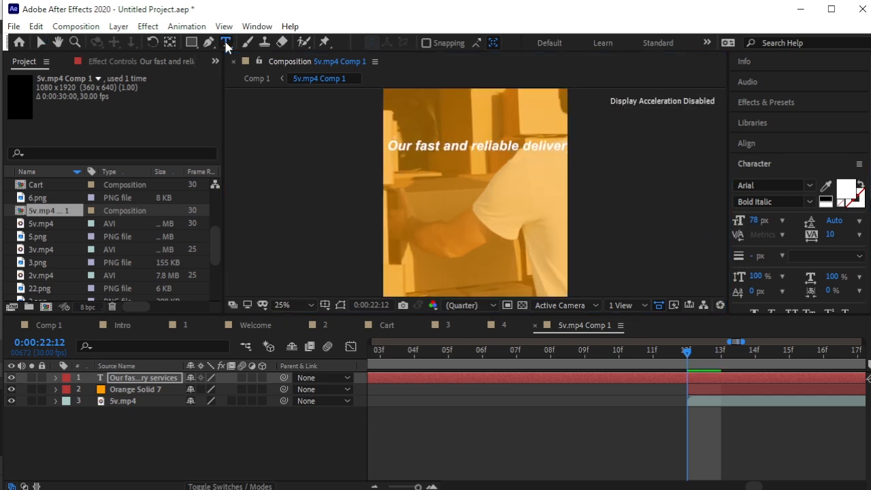
{"action": "left_click", "coordinate": [523, 146]}
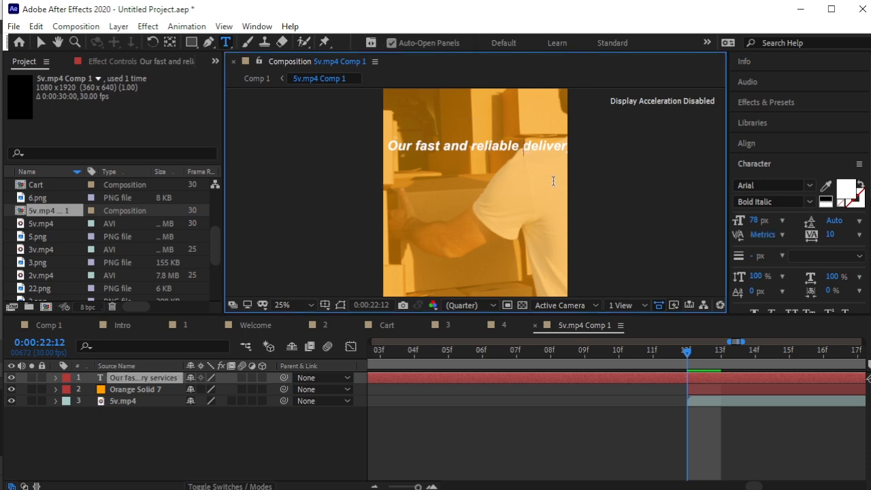
{"action": "key", "text": "Return"}
{"action": "left_click", "coordinate": [38, 44]}
{"action": "left_click_drag", "start_coordinate": [492, 162], "coordinate": [471, 172]}
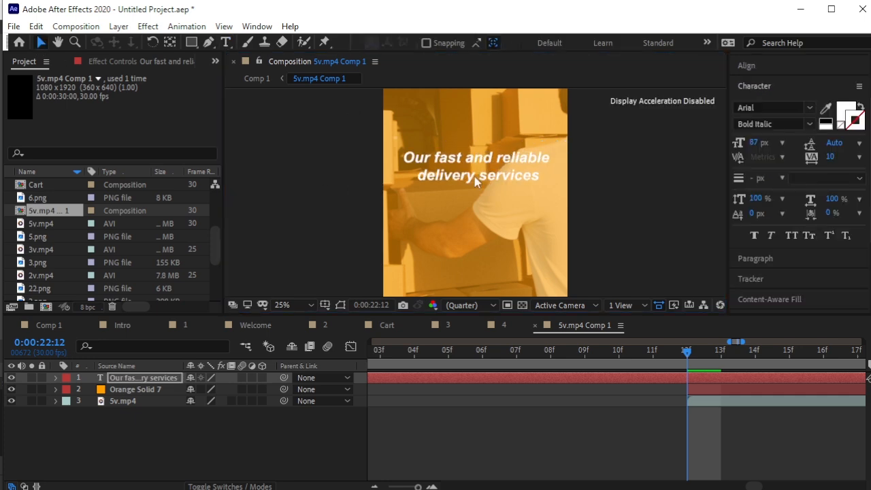
{"action": "left_click_drag", "start_coordinate": [472, 175], "coordinate": [474, 184]}
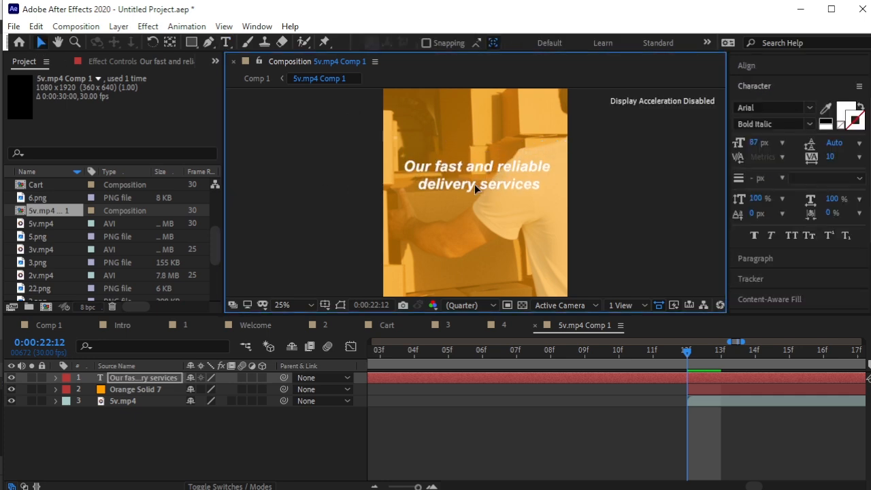
Capitalise 'Delivery', 'Services' and 'Reliable' in the title text.
{"action": "left_click", "coordinate": [225, 42]}
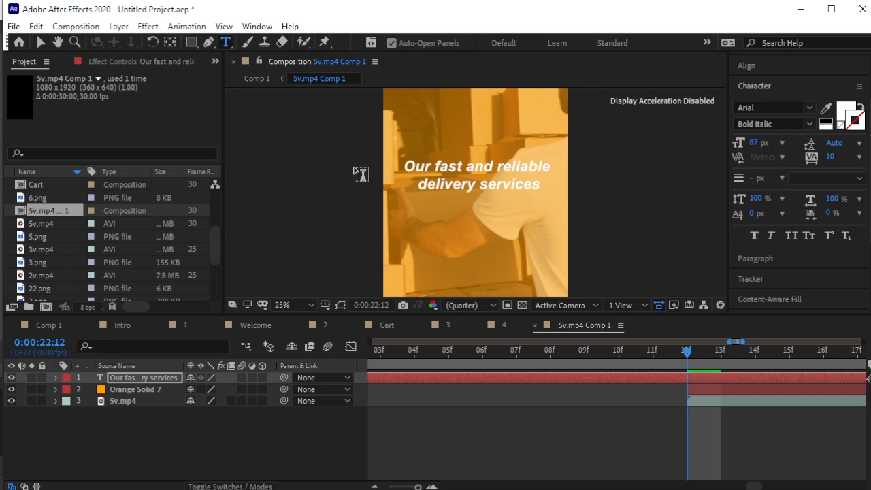
{"action": "left_click", "coordinate": [420, 183]}
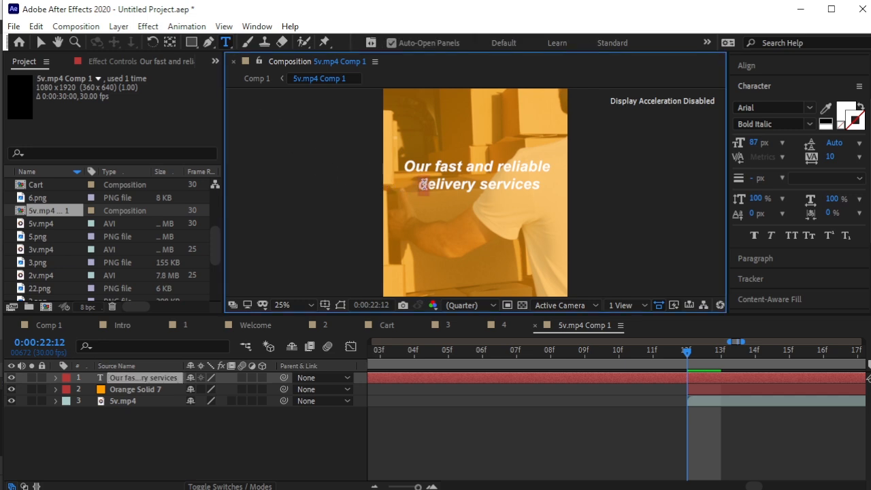
{"action": "type", "text": "D"}
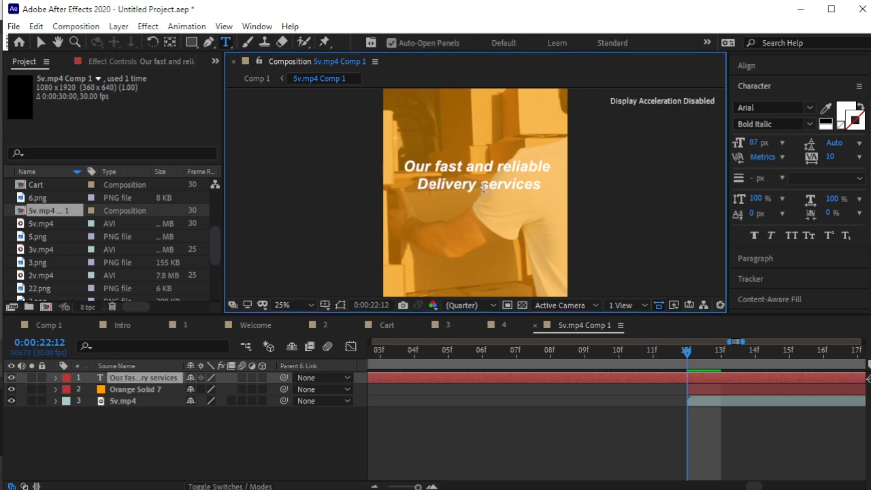
{"action": "left_click_drag", "start_coordinate": [480, 185], "coordinate": [485, 186]}
{"action": "type", "text": "S"}
{"action": "left_click_drag", "start_coordinate": [502, 166], "coordinate": [498, 167]}
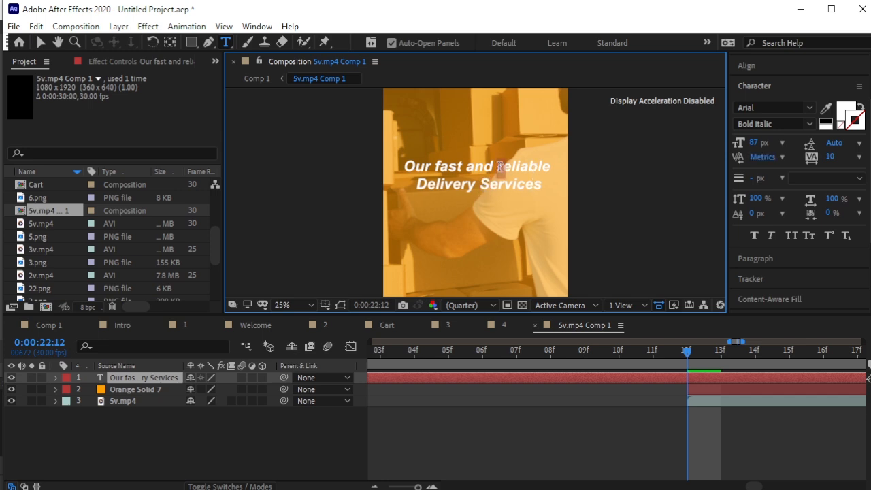
{"action": "type", "text": "r"}
{"action": "key", "text": "BackSpace"}
{"action": "type", "text": "R"}
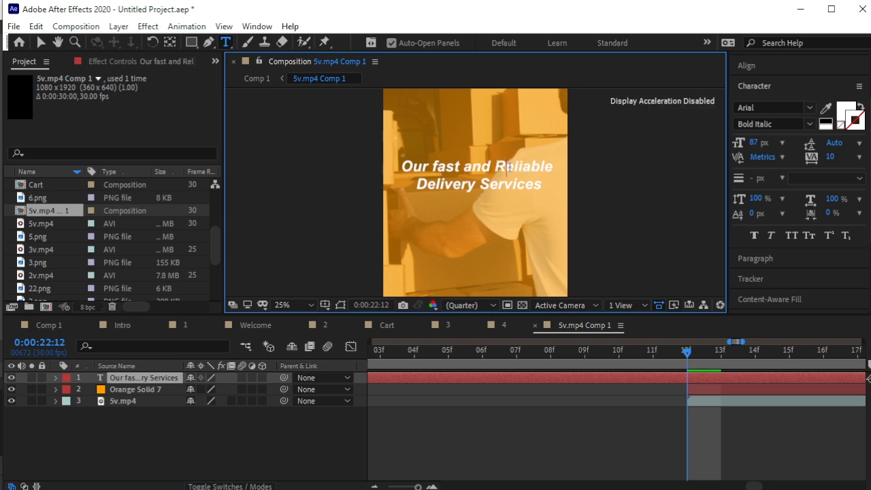
{"action": "left_click", "coordinate": [40, 43]}
Centre the title vertically in the comp and trim it to start at 0:00:22:12.
{"action": "left_click", "coordinate": [507, 185]}
{"action": "left_click", "coordinate": [770, 65]}
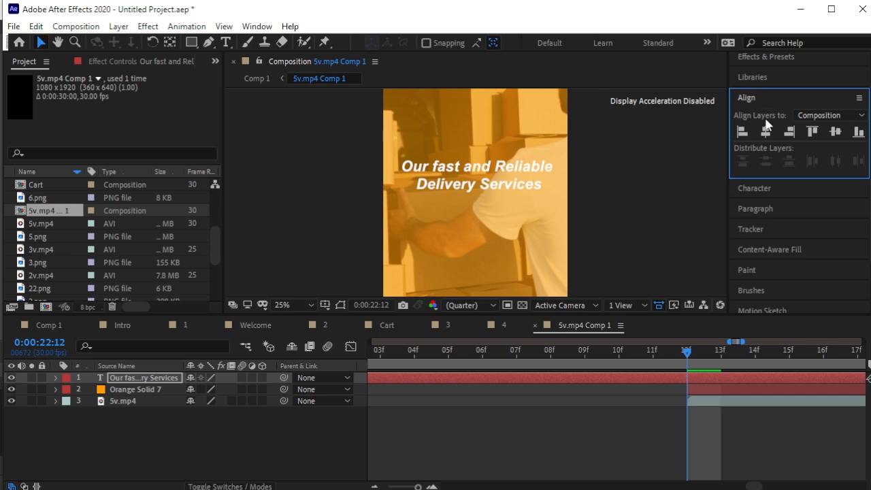
{"action": "key", "text": "Caps_Lock"}
{"action": "left_click", "coordinate": [833, 132]}
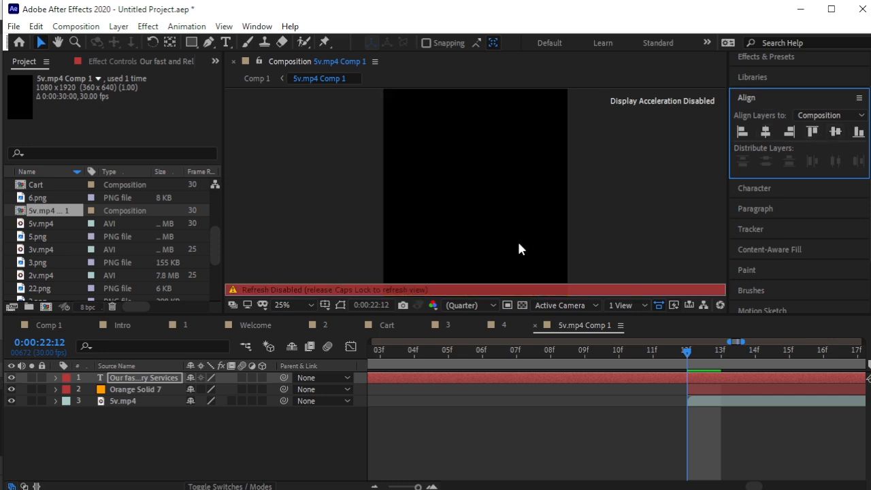
{"action": "key", "text": "Caps_Lock"}
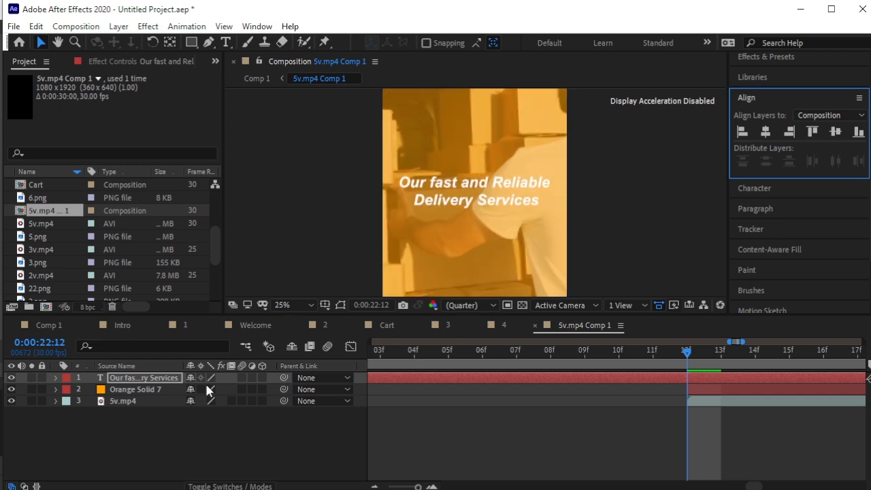
{"action": "left_click", "coordinate": [695, 379]}
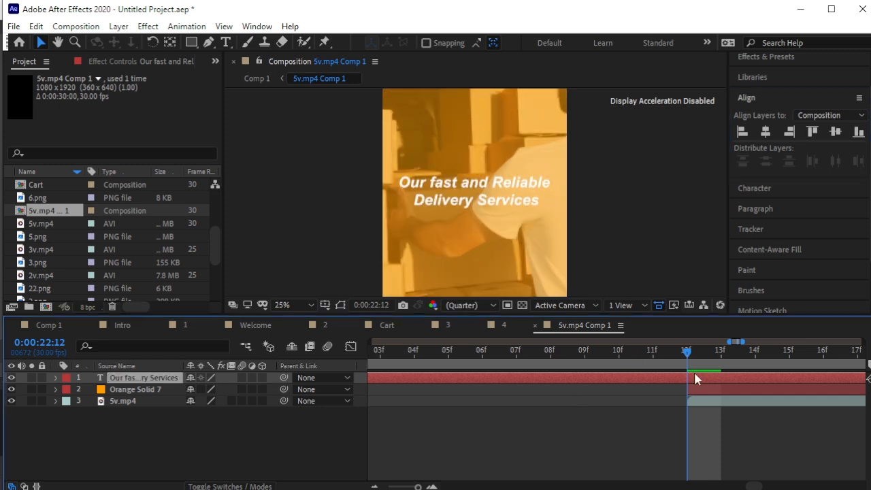
{"action": "key", "text": "alt+bracketleft"}
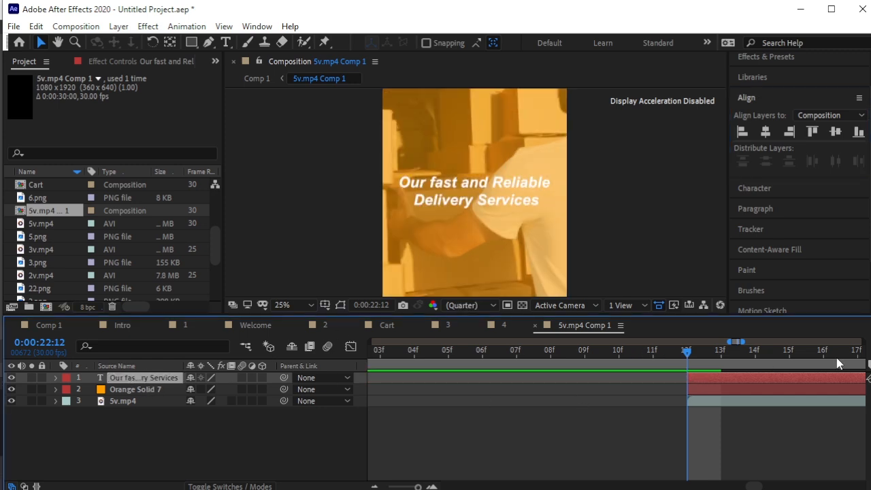
Keyframe the title's Scale from 30% at 22:12 to 100% at 22:14.
{"action": "left_click_drag", "start_coordinate": [688, 352], "coordinate": [721, 354]}
{"action": "key", "text": "Page_Down"}
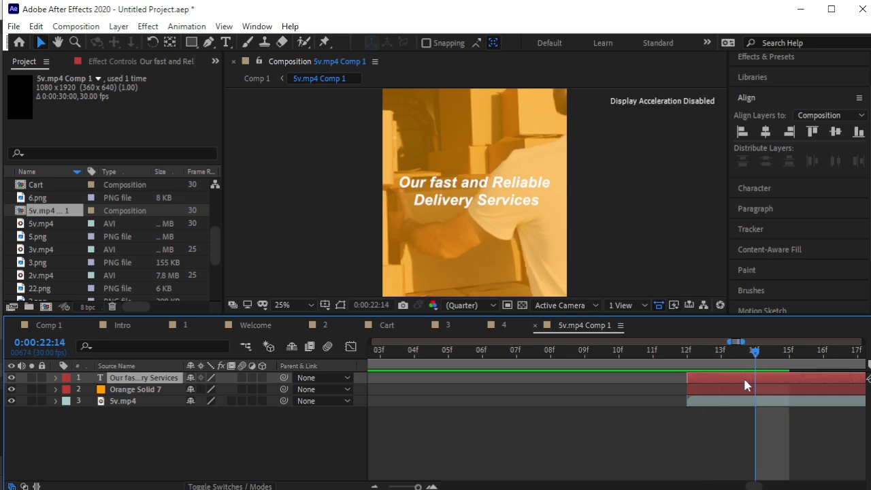
{"action": "key", "text": "s"}
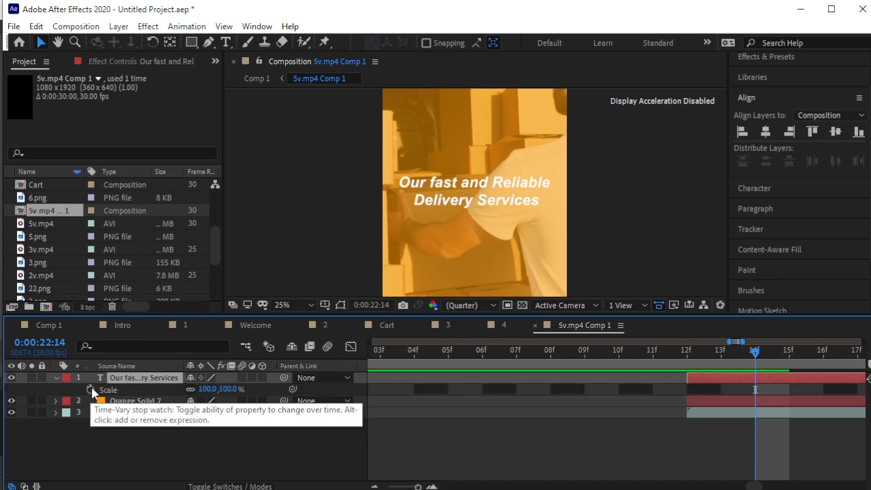
{"action": "left_click", "coordinate": [91, 389]}
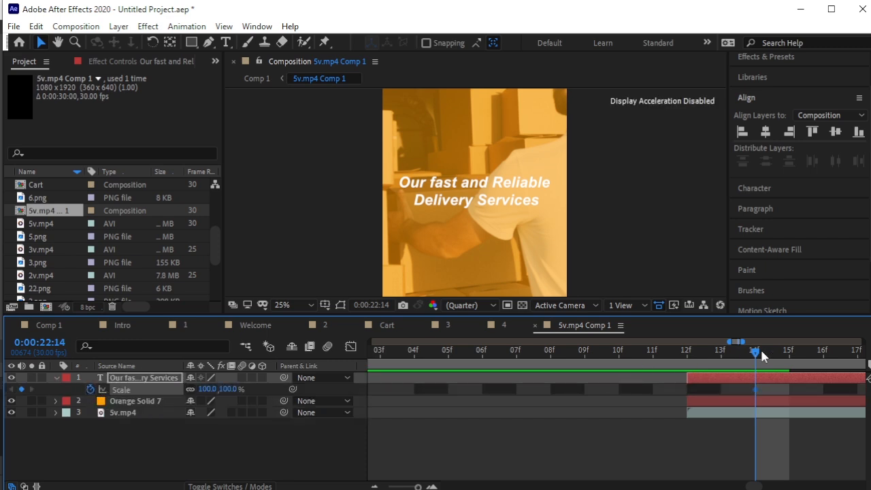
{"action": "key", "text": "Page_Up"}
{"action": "key", "text": "Page_Up"}
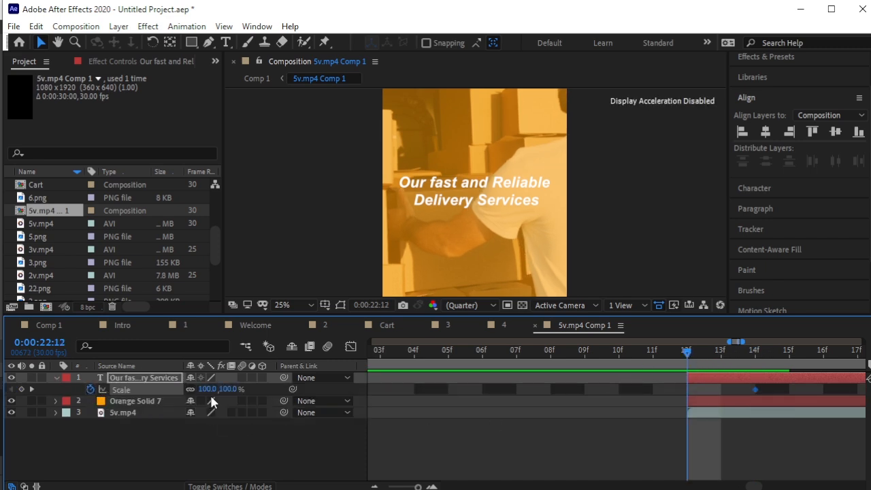
{"action": "left_click_drag", "start_coordinate": [227, 393], "coordinate": [183, 393]}
{"action": "key", "text": "space"}
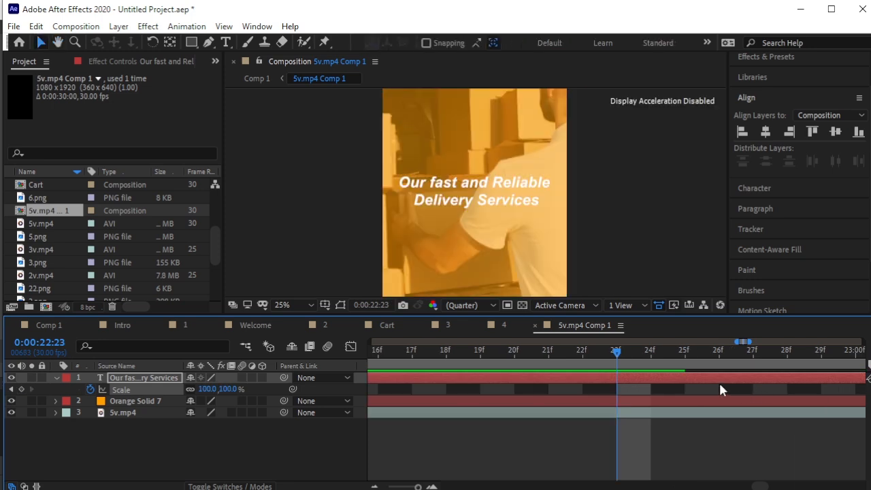
Move the 100% scale keyframe a few frames later and preview the slower pop-in.
{"action": "key", "text": "minus"}
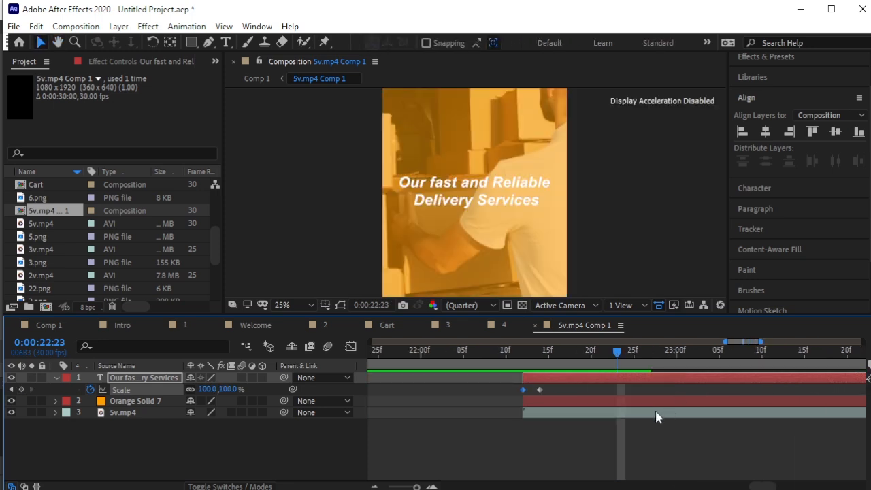
{"action": "key", "text": "minus"}
{"action": "left_click_drag", "start_coordinate": [579, 390], "coordinate": [603, 390]}
{"action": "left_click_drag", "start_coordinate": [689, 352], "coordinate": [569, 362]}
{"action": "key", "text": "space"}
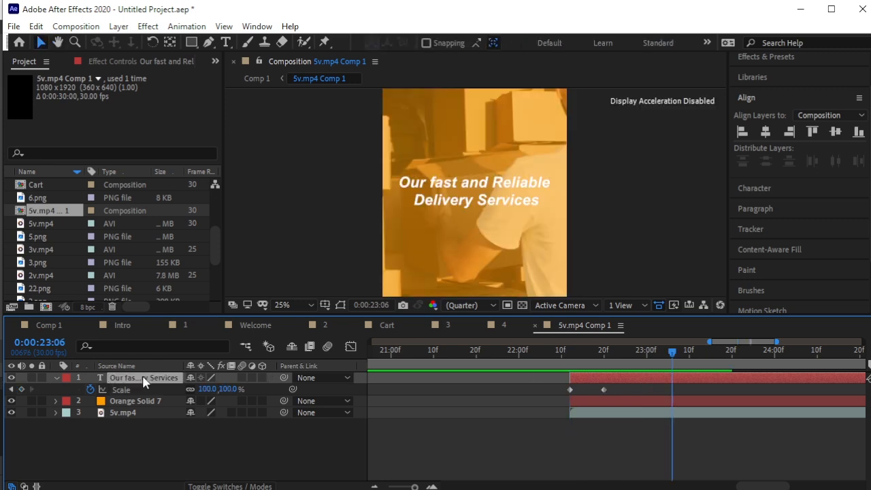
{"action": "key", "text": "ctrl+t"}
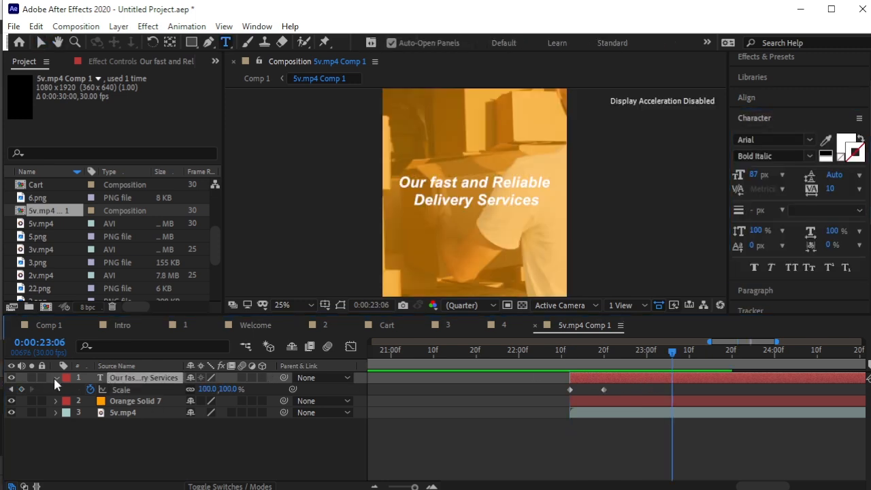
Slide the duplicate title layer later in time and preview the overlap from 22:12.
{"action": "left_click", "coordinate": [55, 378]}
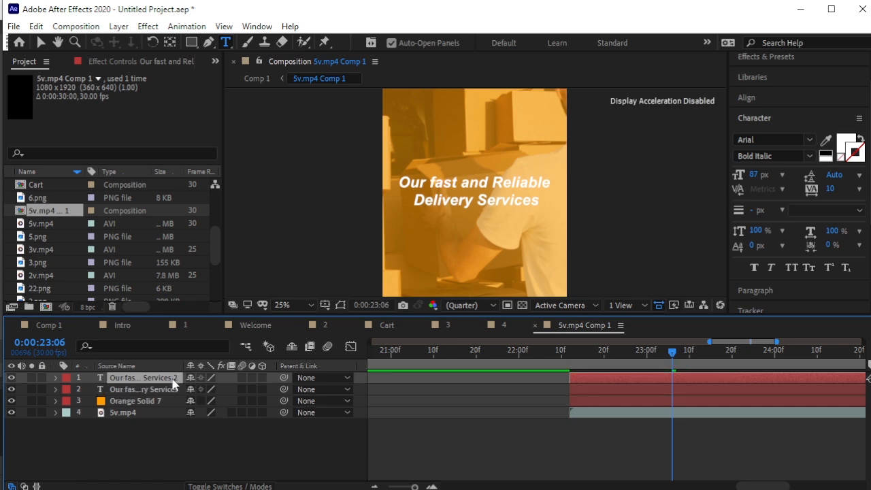
{"action": "left_click_drag", "start_coordinate": [585, 377], "coordinate": [570, 361]}
{"action": "key", "text": "space"}
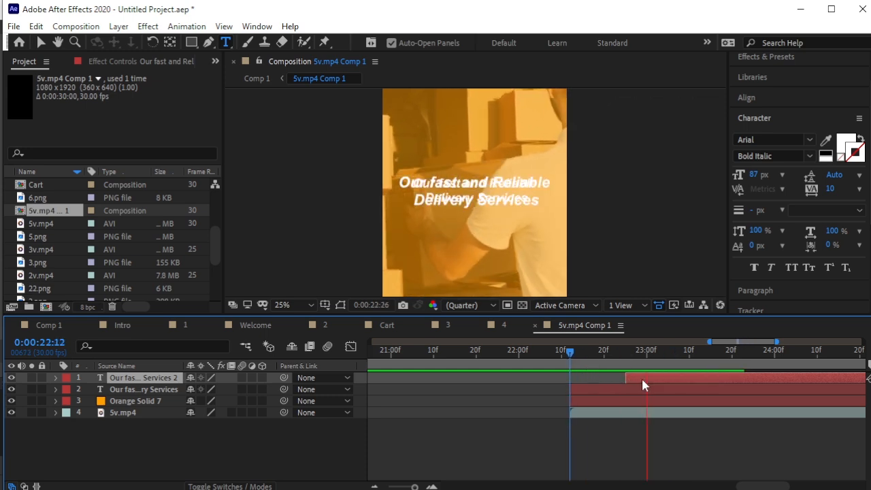
{"action": "key", "text": "space"}
{"action": "left_click_drag", "start_coordinate": [644, 378], "coordinate": [661, 378]}
{"action": "left_click_drag", "start_coordinate": [696, 356], "coordinate": [567, 361]}
{"action": "key", "text": "space"}
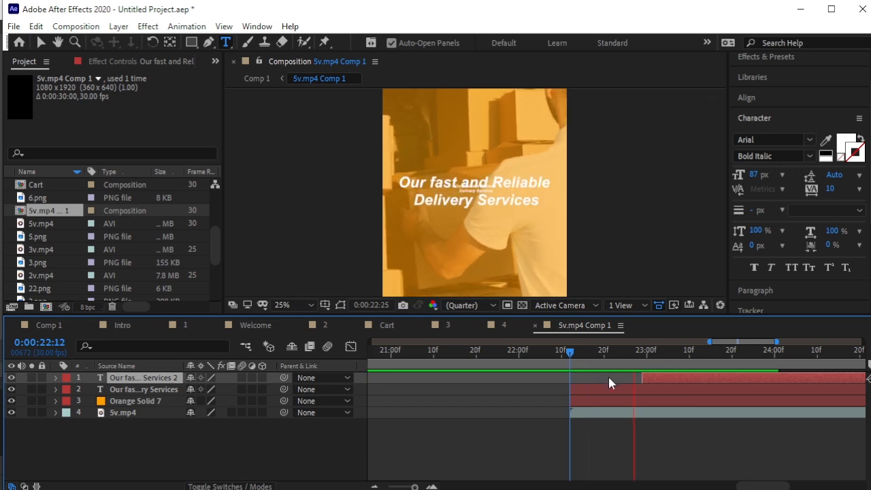
{"action": "key", "text": "space"}
End the original title at 0:00:23:05 and start the duplicate exactly at 23:05.
{"action": "left_click", "coordinate": [671, 386]}
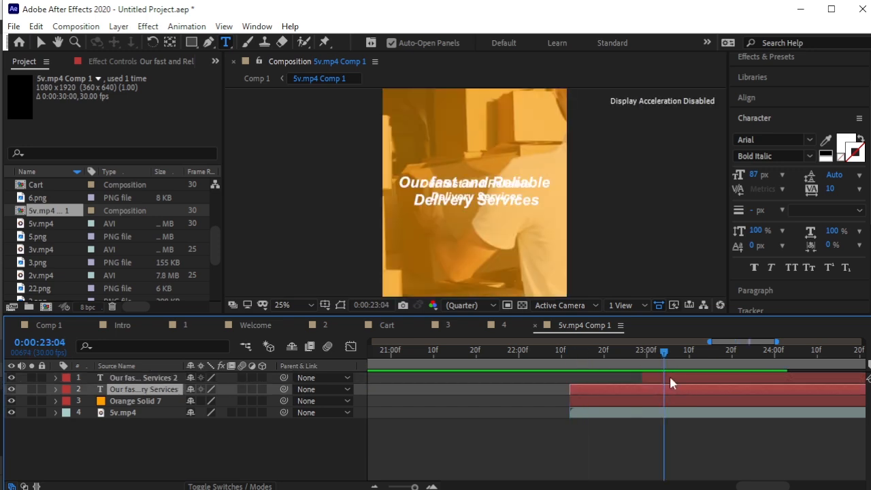
{"action": "left_click_drag", "start_coordinate": [667, 359], "coordinate": [671, 361]}
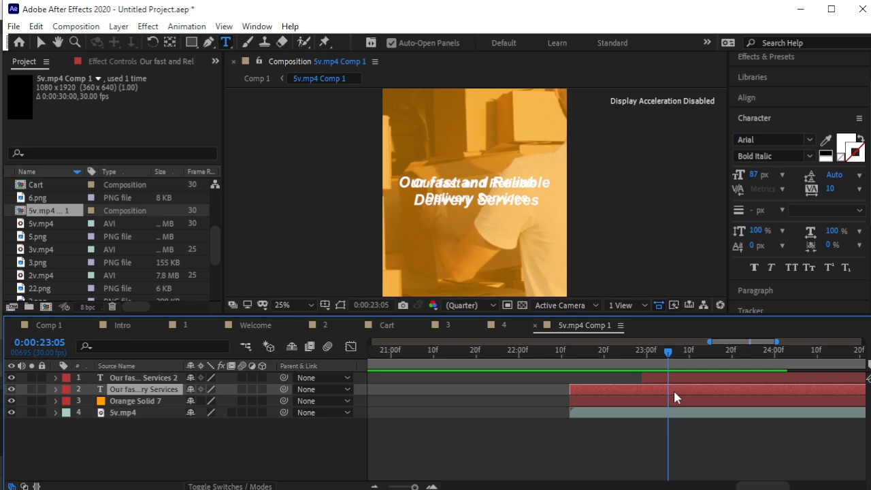
{"action": "key", "text": "alt+bracketright"}
{"action": "left_click", "coordinate": [653, 378]}
{"action": "key", "text": "alt+bracketleft"}
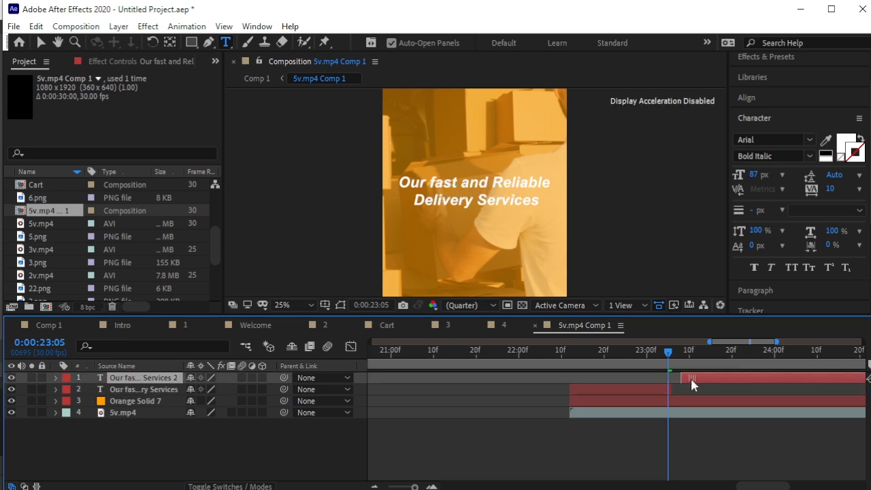
{"action": "key", "text": "space"}
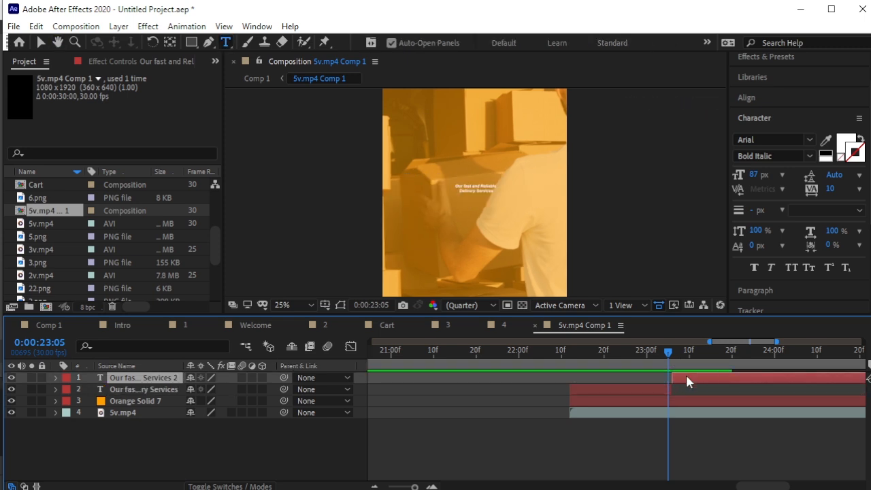
{"action": "key", "text": "space"}
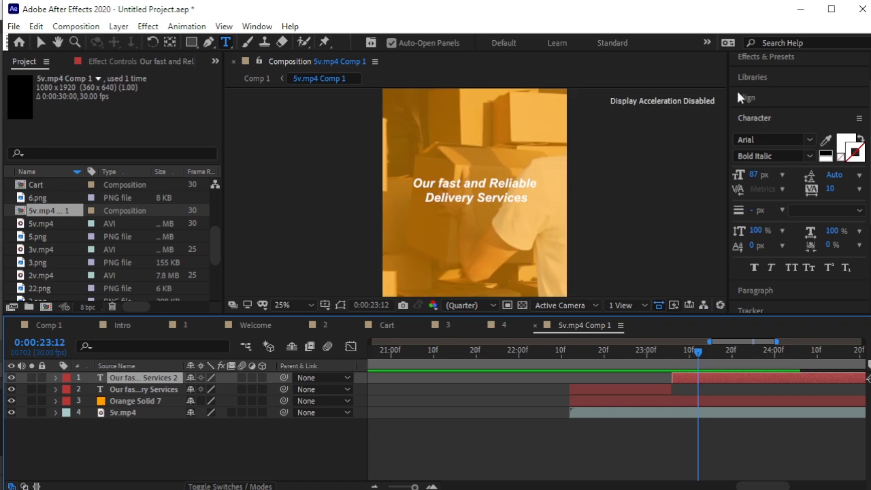
{"action": "left_click_drag", "start_coordinate": [416, 187], "coordinate": [548, 208]}
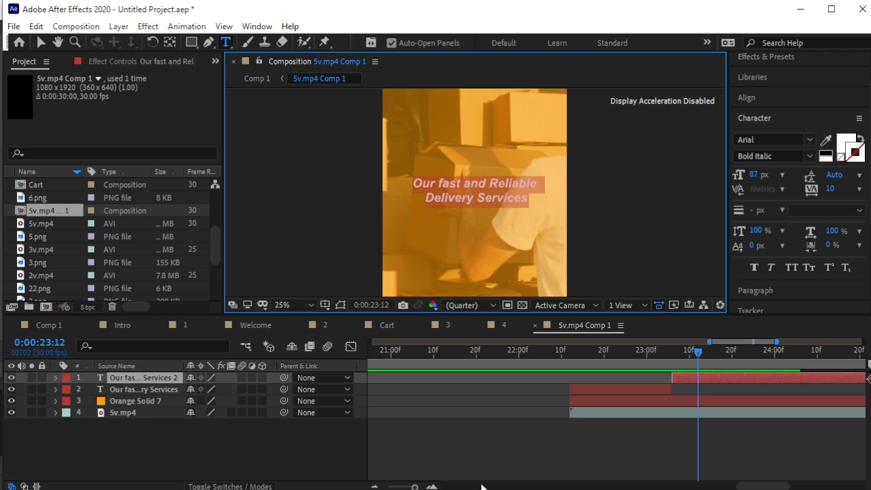
Replace the copy's text with the 'Bring your purchases to your doorstep' tagline, split before 'to', centred.
{"action": "type", "text": "bring your purchases to your doorstep in no time"}
{"action": "left_click", "coordinate": [40, 42]}
{"action": "left_click_drag", "start_coordinate": [430, 184], "coordinate": [516, 175]}
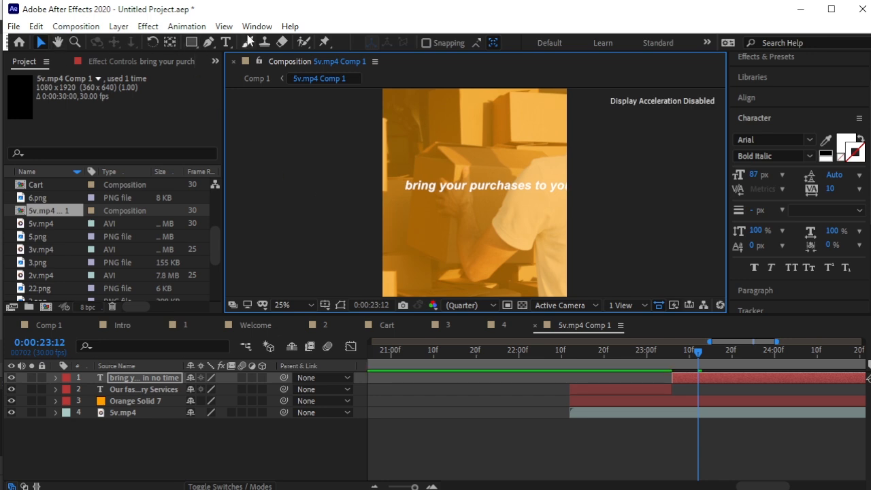
{"action": "left_click", "coordinate": [225, 42]}
{"action": "left_click", "coordinate": [536, 185]}
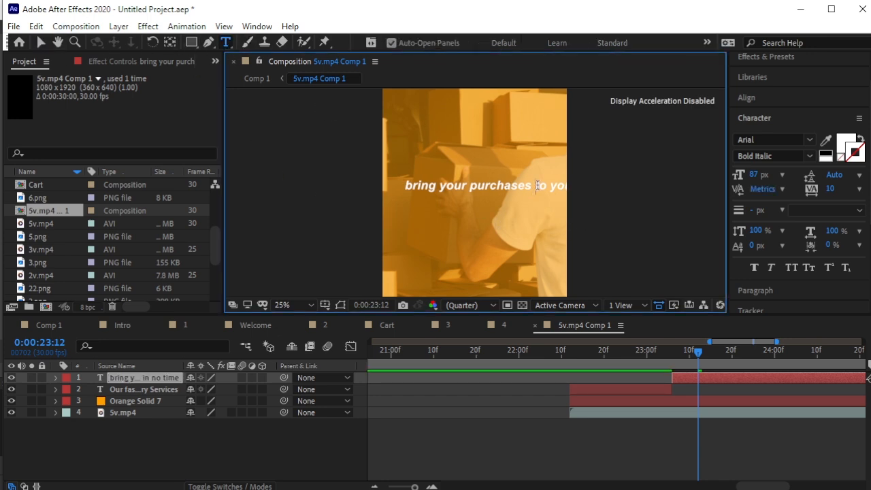
{"action": "key", "text": "Return"}
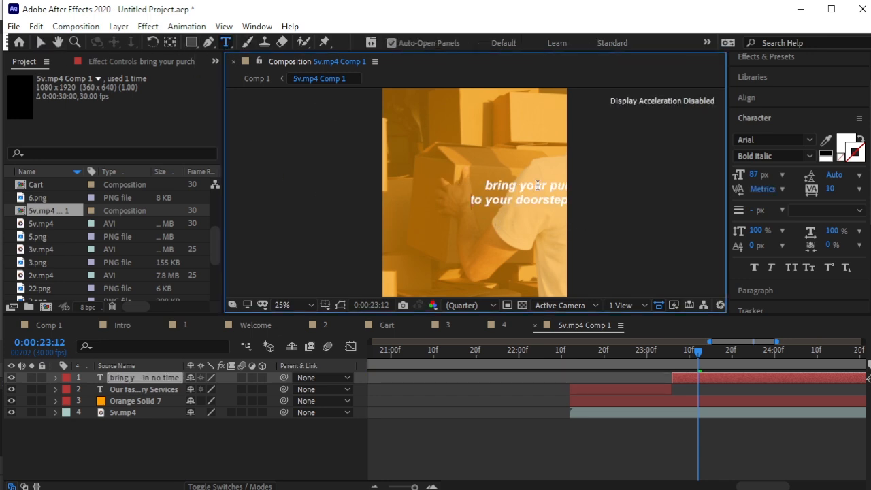
{"action": "left_click", "coordinate": [41, 42]}
{"action": "left_click_drag", "start_coordinate": [534, 202], "coordinate": [459, 198]}
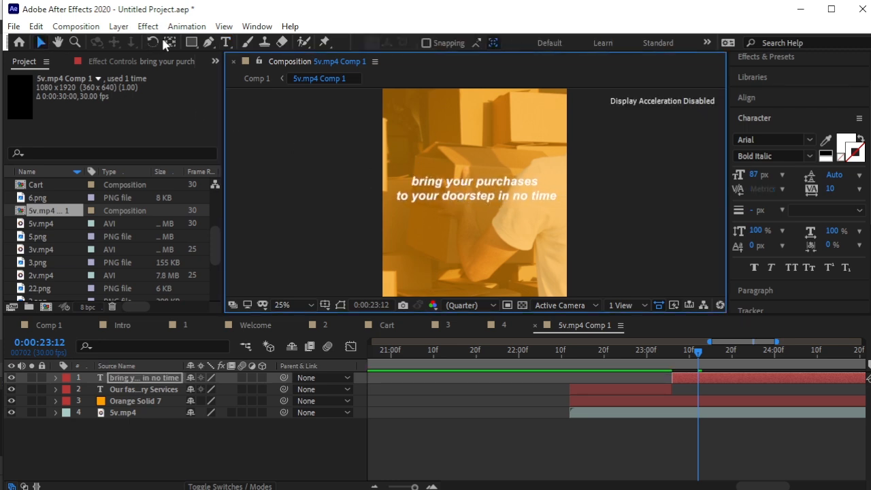
Capitalise Bring, Purchases, Doorstep and Time in the tagline and preview from 22:12.
{"action": "left_click", "coordinate": [226, 43]}
{"action": "left_click", "coordinate": [413, 180]}
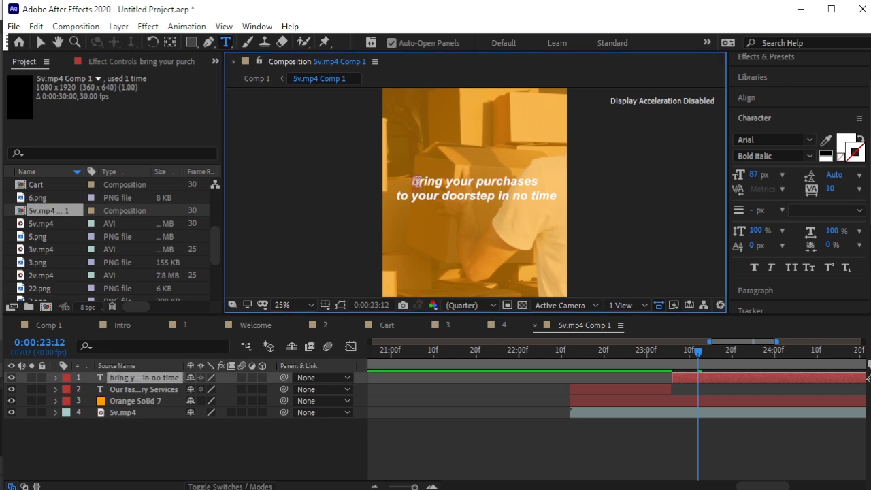
{"action": "type", "text": "B"}
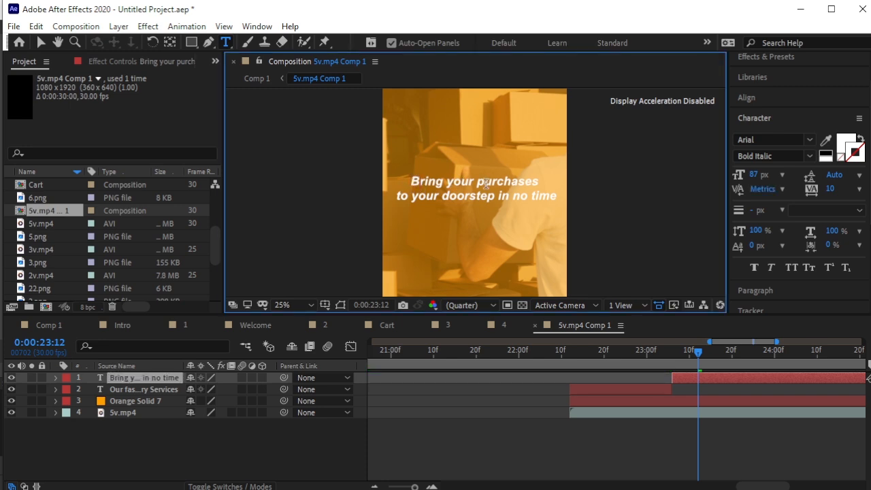
{"action": "left_click_drag", "start_coordinate": [483, 183], "coordinate": [479, 184]}
{"action": "type", "text": "P"}
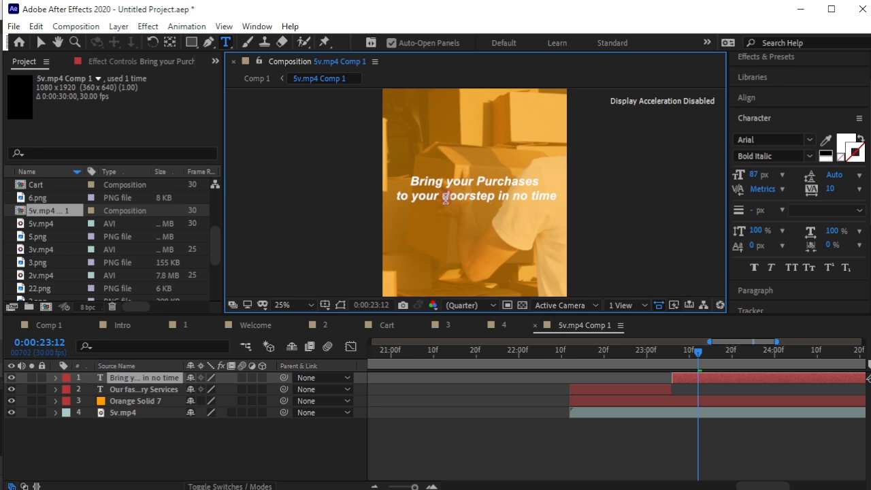
{"action": "left_click", "coordinate": [467, 199]}
{"action": "key", "text": "BackSpace"}
{"action": "type", "text": "d"}
{"action": "key", "text": "BackSpace"}
{"action": "type", "text": "D"}
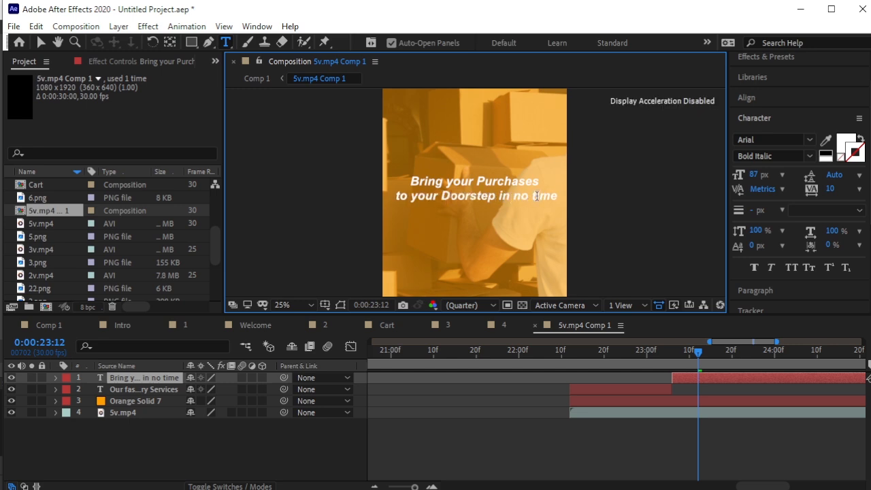
{"action": "type", "text": "T"}
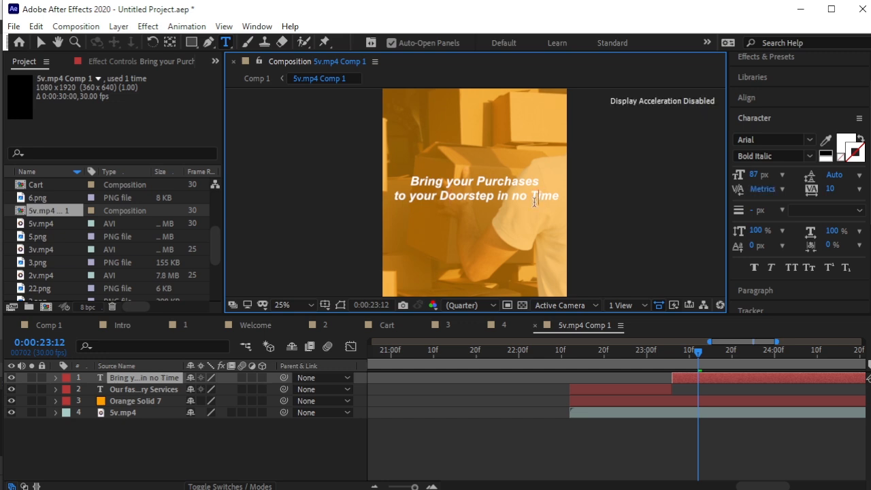
{"action": "left_click", "coordinate": [41, 43]}
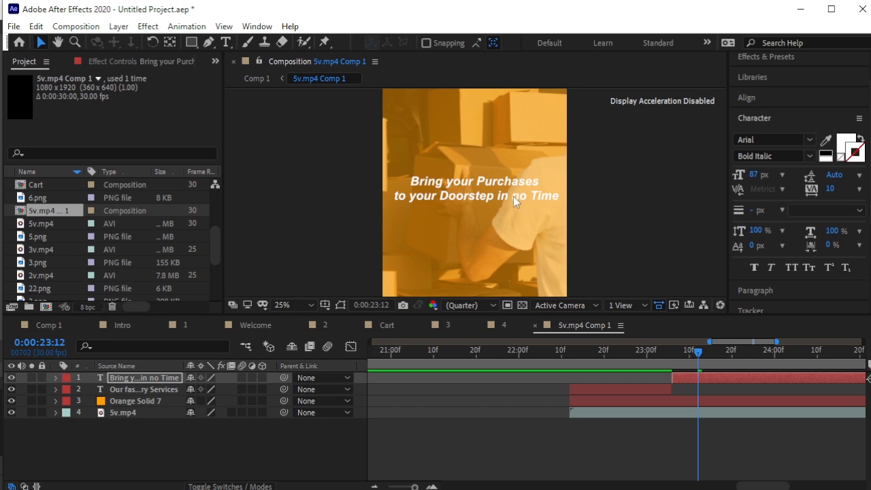
{"action": "key", "text": "space"}
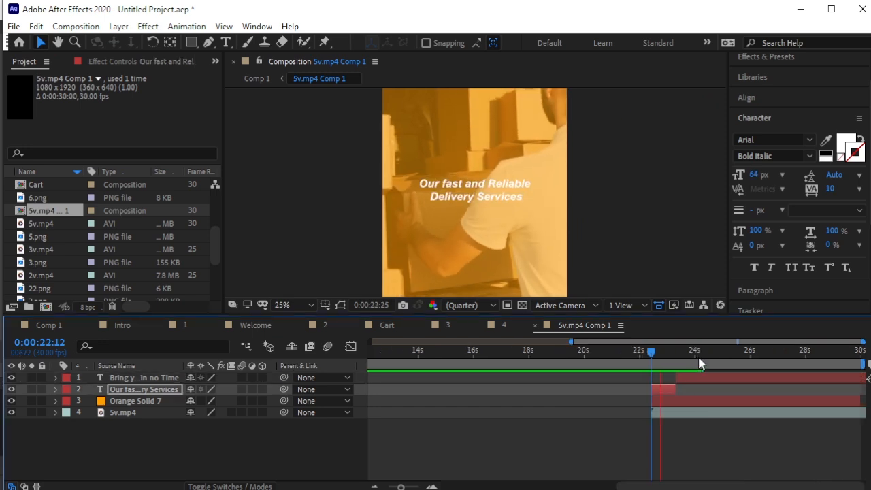
Start the tagline layer at 24:01, end it at 0:00:25:27, then return to Comp 1.
{"action": "left_click_drag", "start_coordinate": [699, 378], "coordinate": [697, 398]}
{"action": "left_click_drag", "start_coordinate": [695, 351], "coordinate": [650, 364]}
{"action": "key", "text": "space"}
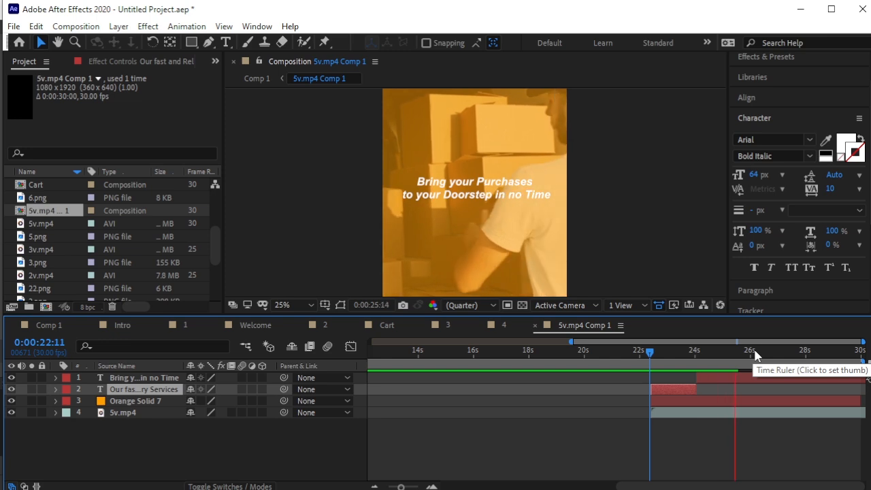
{"action": "left_click", "coordinate": [761, 375]}
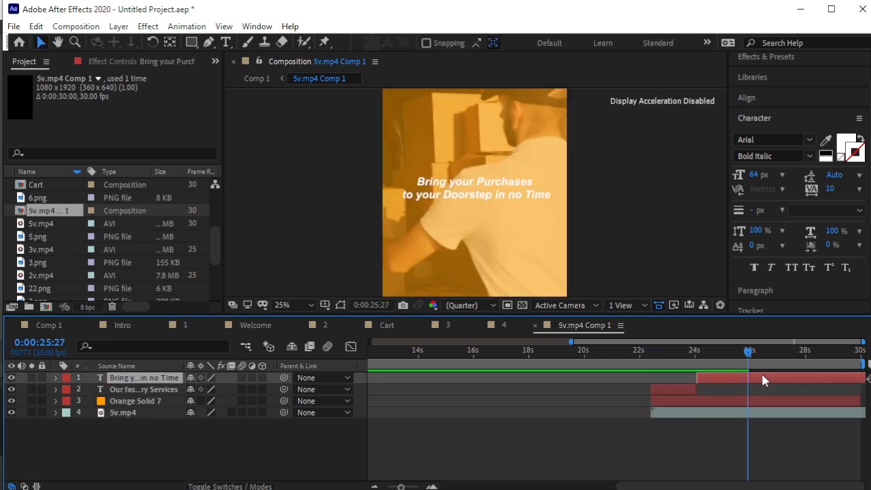
{"action": "key", "text": "alt+bracketright"}
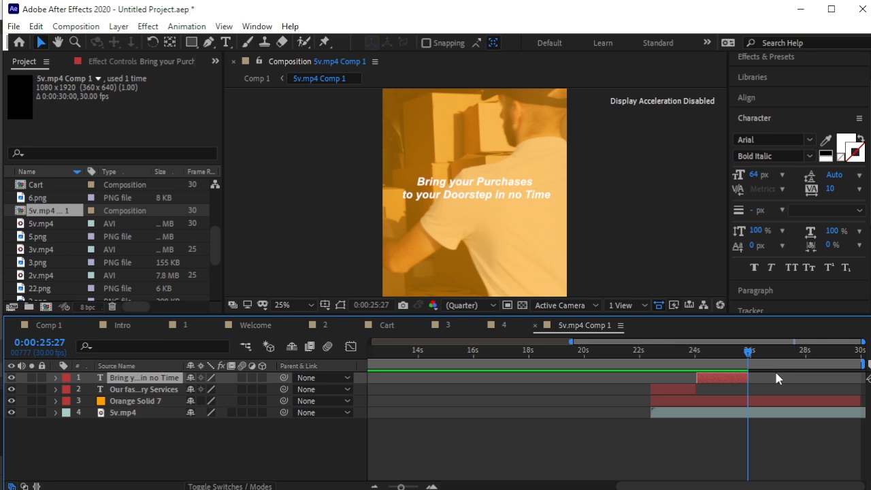
{"action": "left_click", "coordinate": [50, 325]}
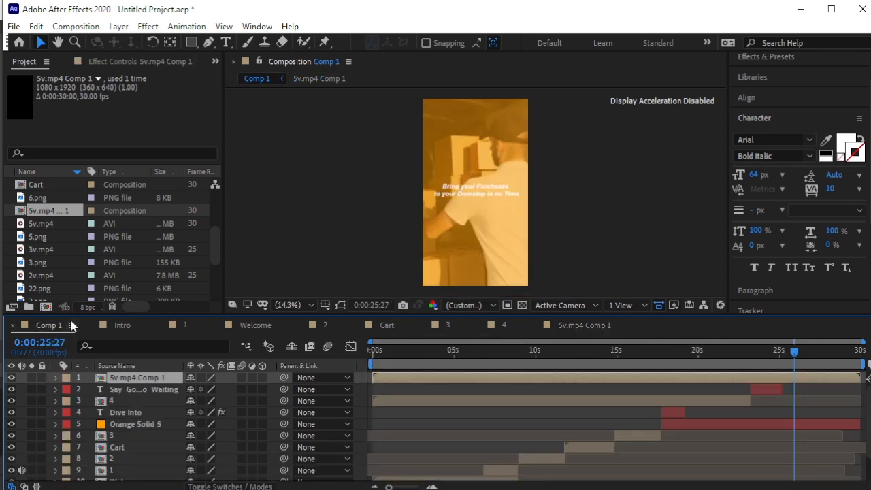
End the nested 5v.mp4 Comp 1 layer at 25:26 in Comp 1.
{"action": "key", "text": "space"}
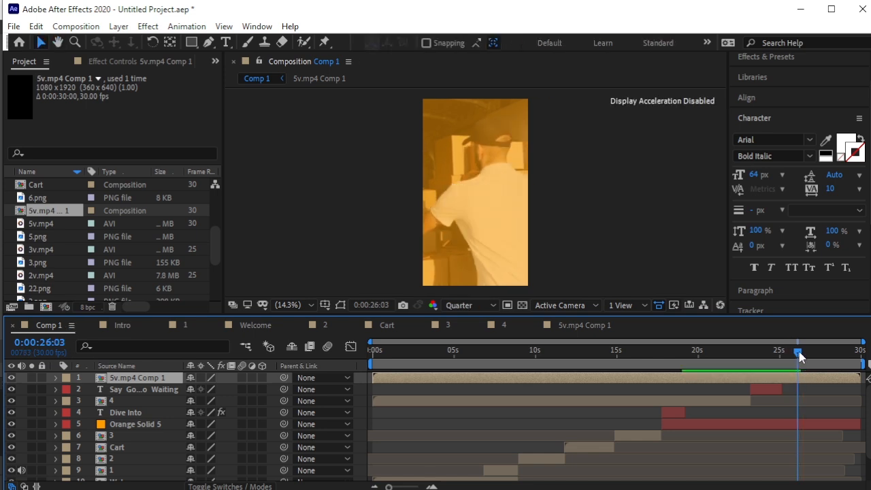
{"action": "left_click", "coordinate": [794, 354]}
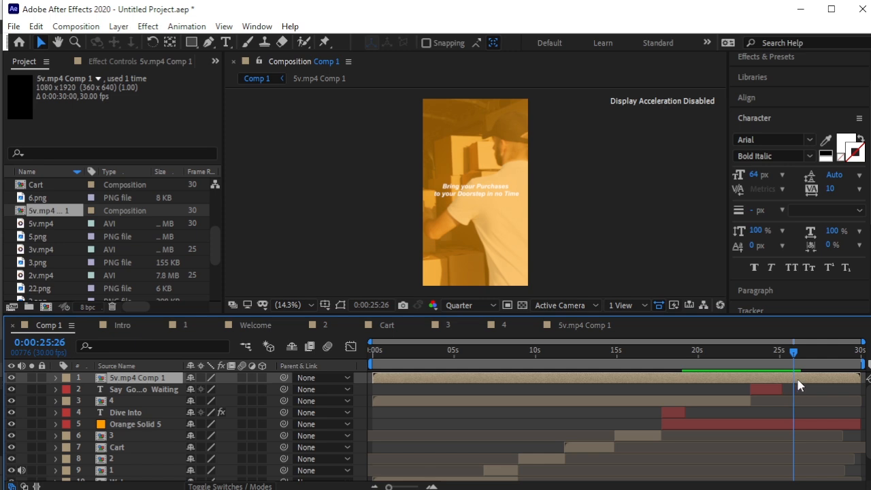
{"action": "key", "text": "alt+bracketright"}
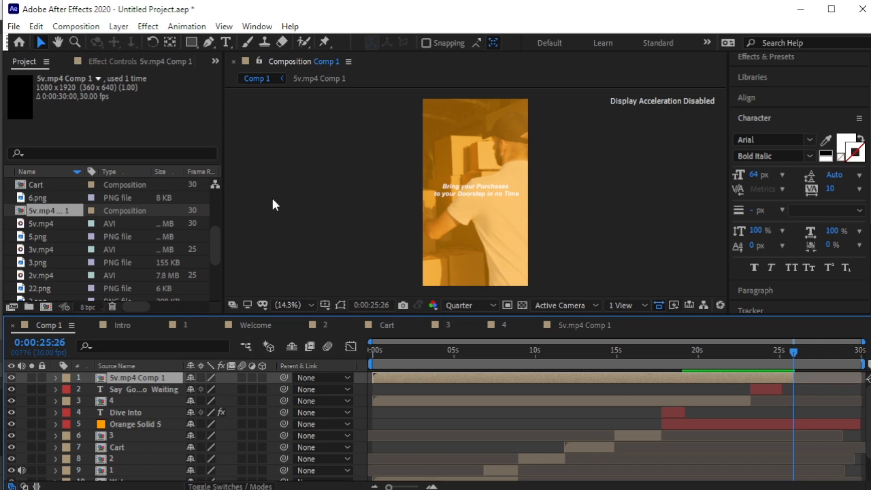
Import the SwiftCart logo.png image into the project.
{"action": "right_click", "coordinate": [5, 232]}
{"action": "left_click", "coordinate": [248, 297]}
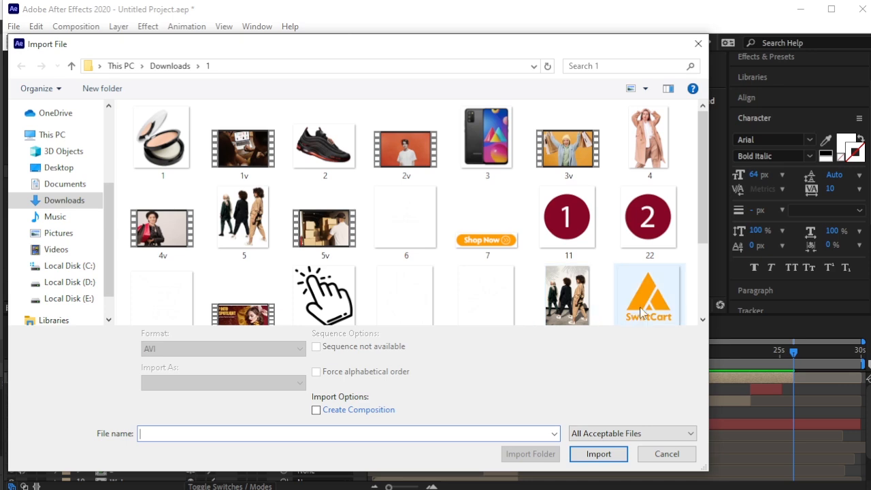
{"action": "left_click", "coordinate": [632, 312]}
{"action": "left_click", "coordinate": [598, 451]}
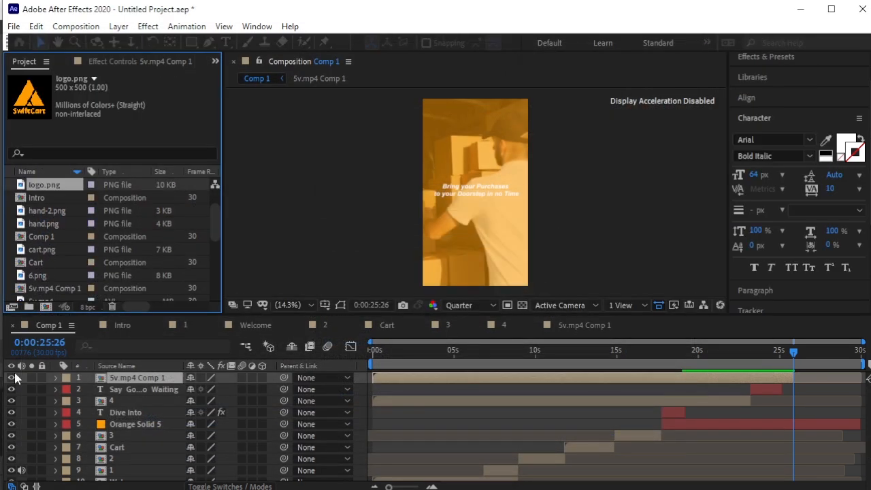
Add logo.png to Comp 1 as the top layer, starting around 25:27.
{"action": "left_click_drag", "start_coordinate": [44, 185], "coordinate": [139, 373]}
{"action": "key", "text": "s"}
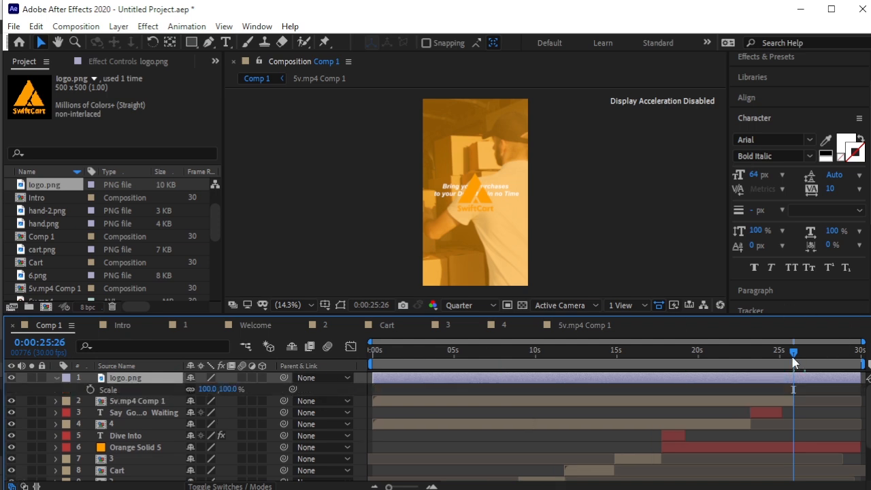
{"action": "left_click_drag", "start_coordinate": [789, 350], "coordinate": [793, 375]}
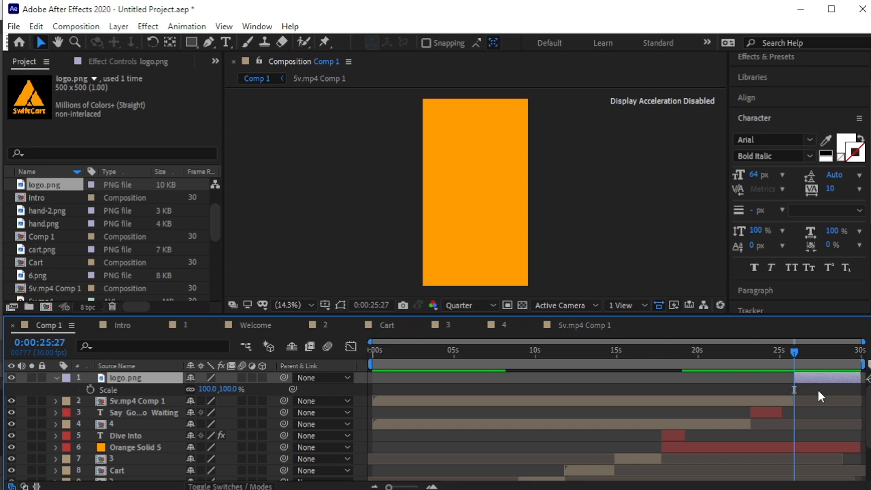
Trim Orange Solid 5 to end at the playhead so the logo follows on black.
{"action": "left_click", "coordinate": [801, 441]}
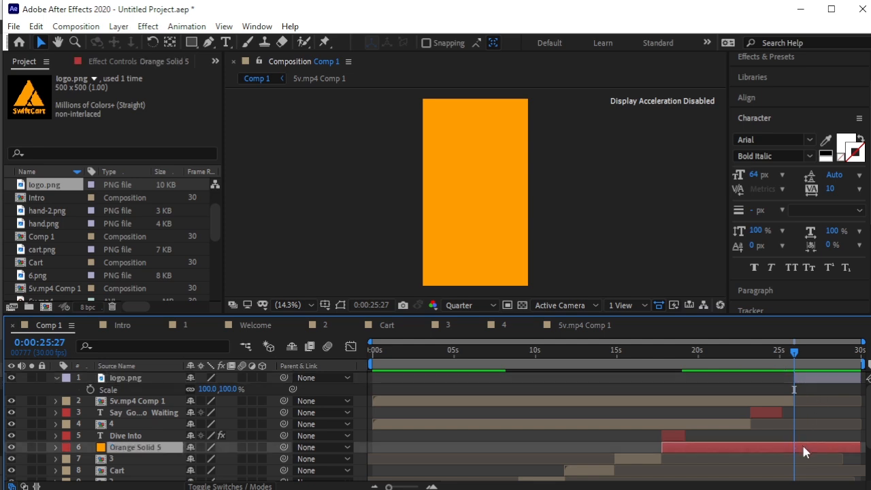
{"action": "key", "text": "alt+bracketright"}
{"action": "left_click_drag", "start_coordinate": [794, 351], "coordinate": [797, 359]}
{"action": "left_click", "coordinate": [804, 379]}
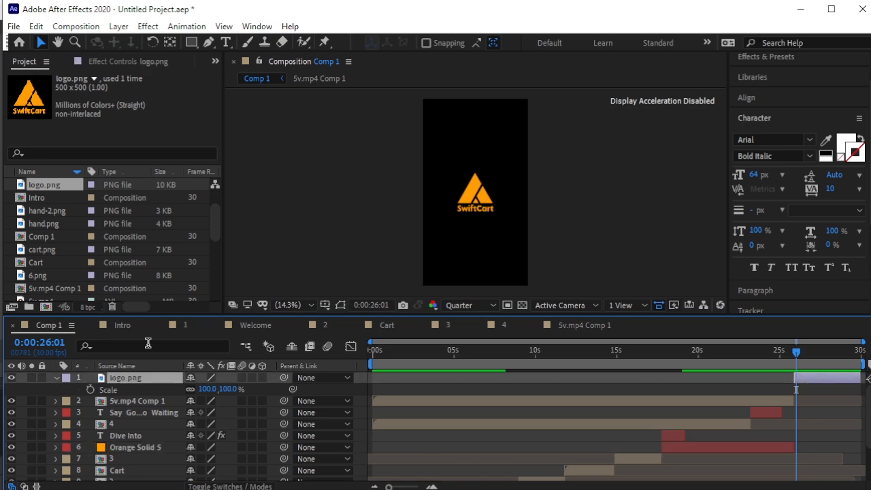
Pre-compose logo.png into the 'final' precomp and open it.
{"action": "left_click", "coordinate": [113, 28]}
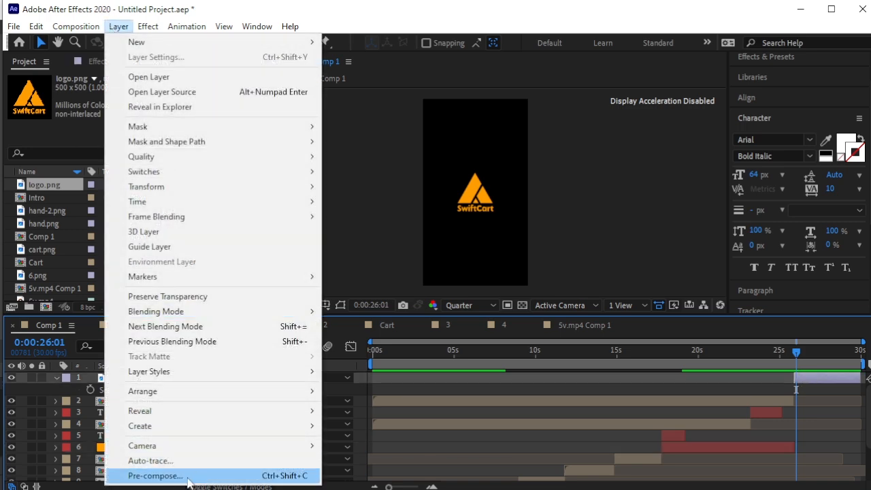
{"action": "left_click", "coordinate": [179, 474]}
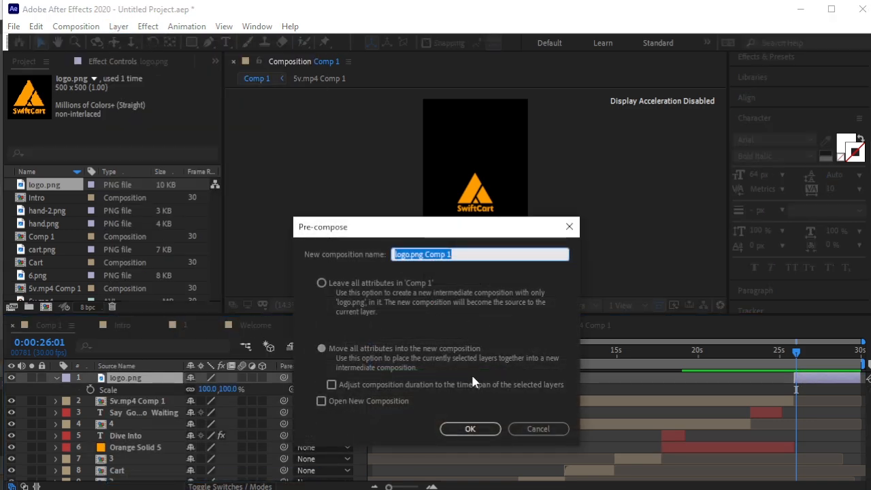
{"action": "type", "text": "Logo"}
{"action": "key", "text": "Return"}
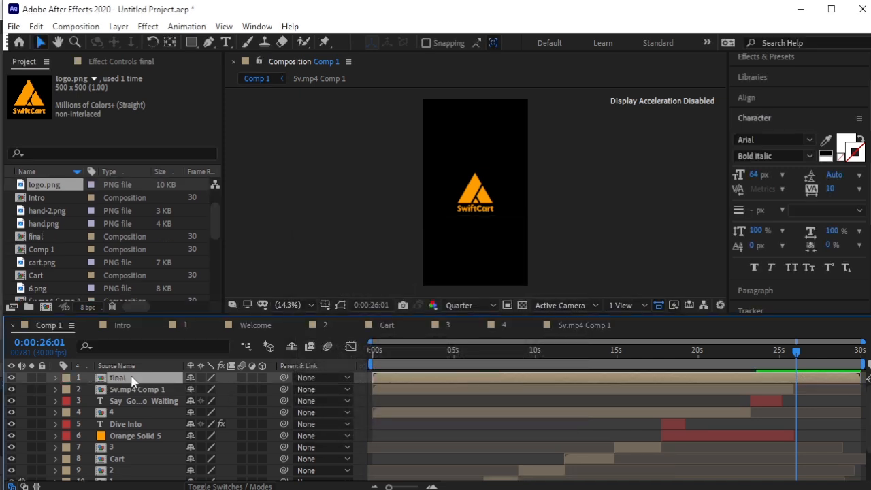
{"action": "double_click", "coordinate": [134, 379]}
Add a white solid (White Solid 1) beneath logo.png and nudge the logo slightly up.
{"action": "left_click", "coordinate": [118, 26]}
{"action": "mouse_move", "coordinate": [164, 43]}
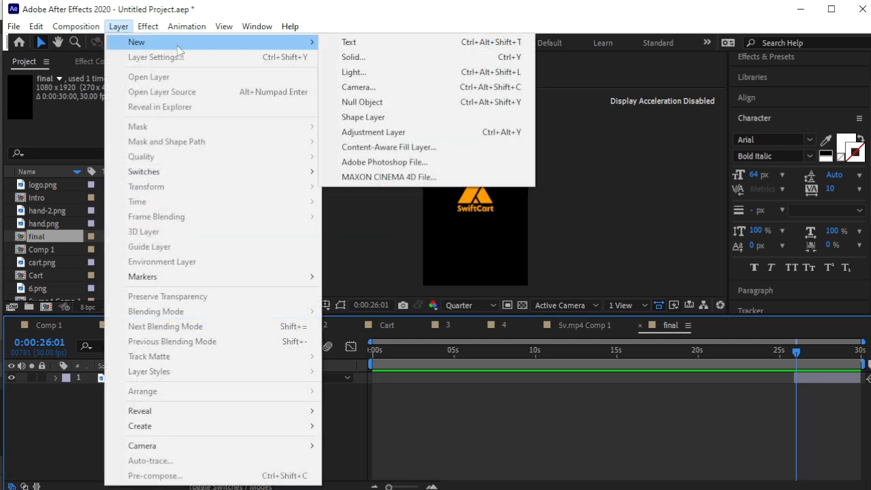
{"action": "left_click", "coordinate": [352, 58]}
{"action": "left_click", "coordinate": [639, 346]}
{"action": "left_click_drag", "start_coordinate": [95, 150], "coordinate": [74, 129]}
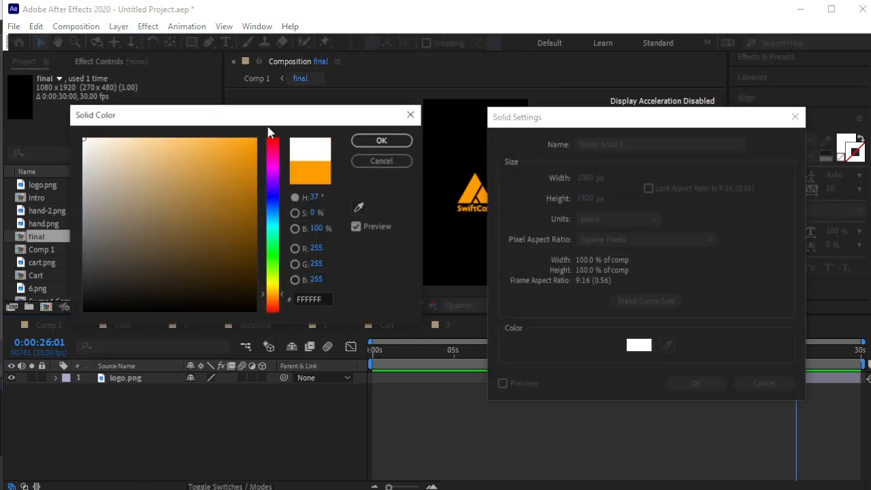
{"action": "left_click", "coordinate": [381, 141]}
{"action": "left_click", "coordinate": [695, 383]}
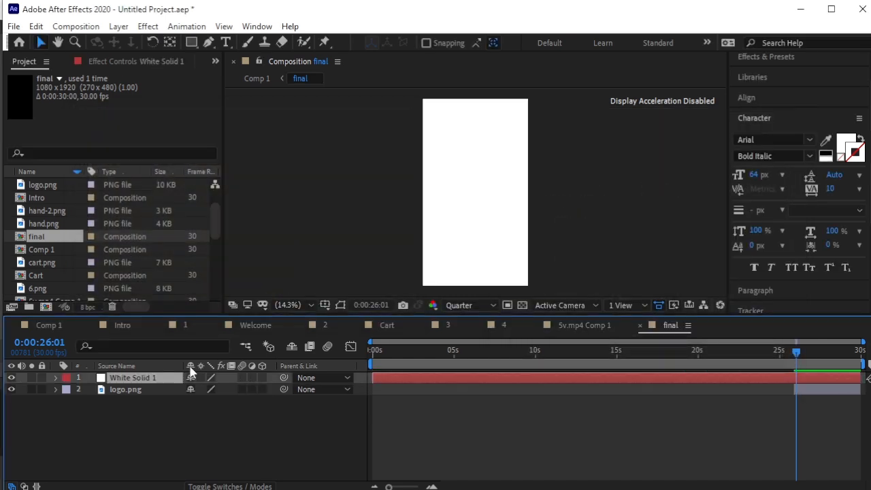
{"action": "left_click_drag", "start_coordinate": [156, 383], "coordinate": [138, 405]}
{"action": "left_click", "coordinate": [139, 379]}
{"action": "left_click_drag", "start_coordinate": [472, 192], "coordinate": [472, 176]}
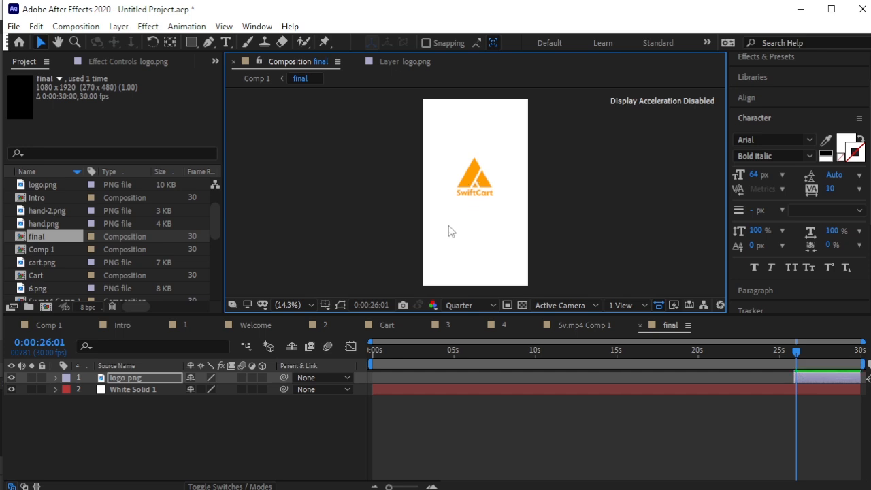
Scale the logo to 104% and centre it in the composition with the Align panel.
{"action": "key", "text": "s"}
{"action": "left_click_drag", "start_coordinate": [229, 389], "coordinate": [235, 389]}
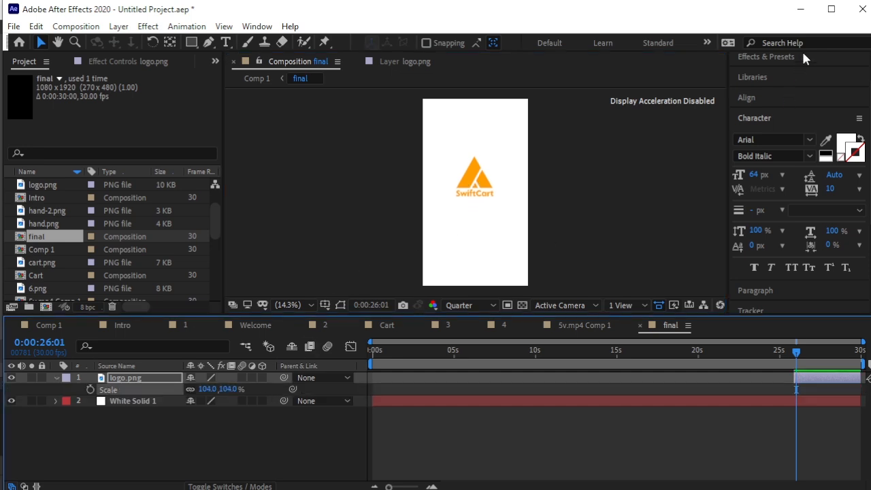
{"action": "left_click", "coordinate": [781, 99]}
{"action": "left_click", "coordinate": [761, 130]}
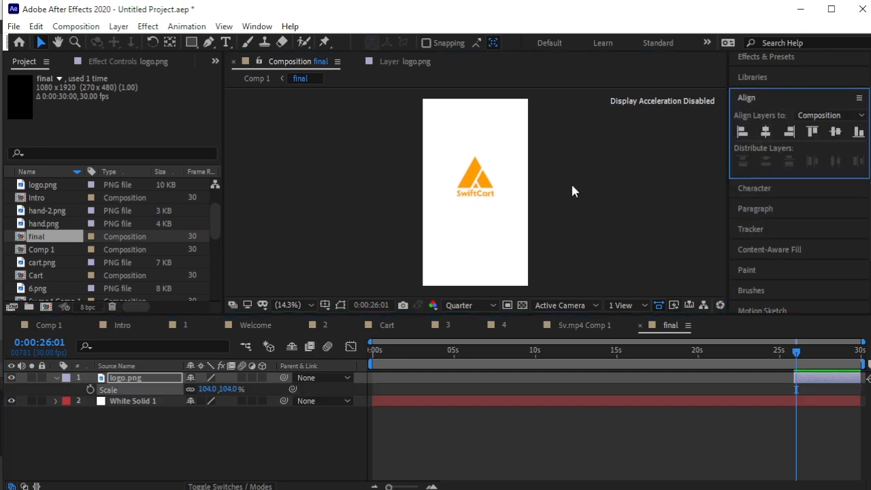
{"action": "left_click", "coordinate": [570, 182]}
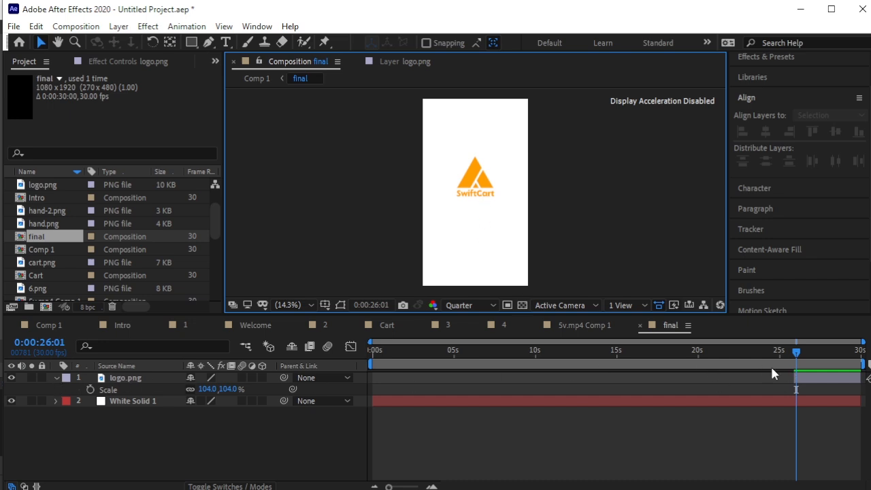
Keyframe the logo's Scale from 0% at 25:28 to 104% at 26:23, then preview.
{"action": "left_click_drag", "start_coordinate": [796, 352], "coordinate": [793, 394]}
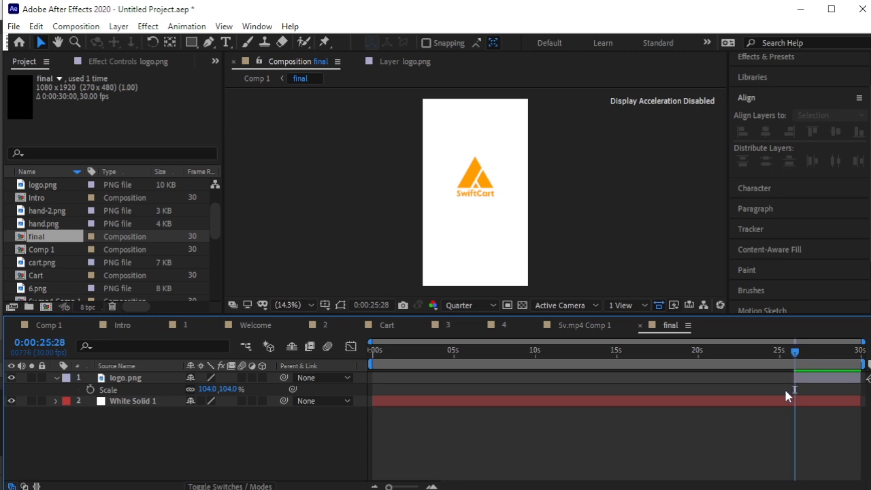
{"action": "left_click", "coordinate": [208, 388]}
{"action": "type", "text": "0"}
{"action": "key", "text": "Return"}
{"action": "left_click", "coordinate": [91, 389]}
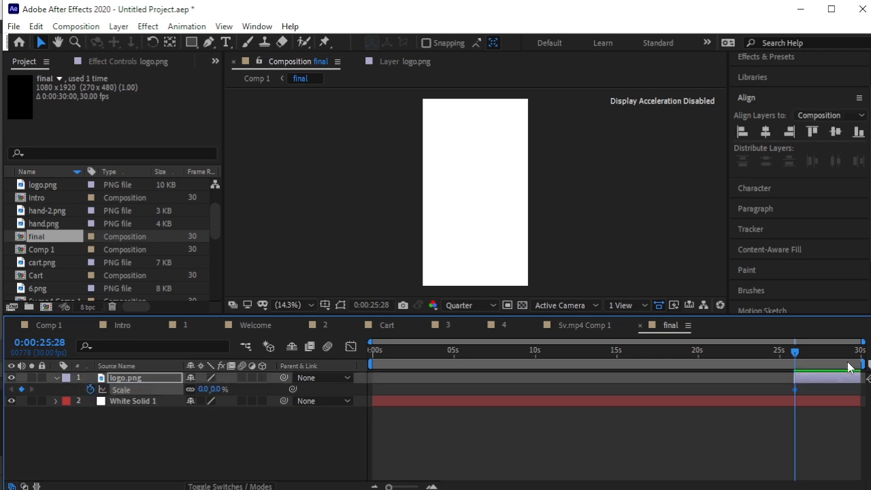
{"action": "left_click_drag", "start_coordinate": [797, 356], "coordinate": [810, 362]}
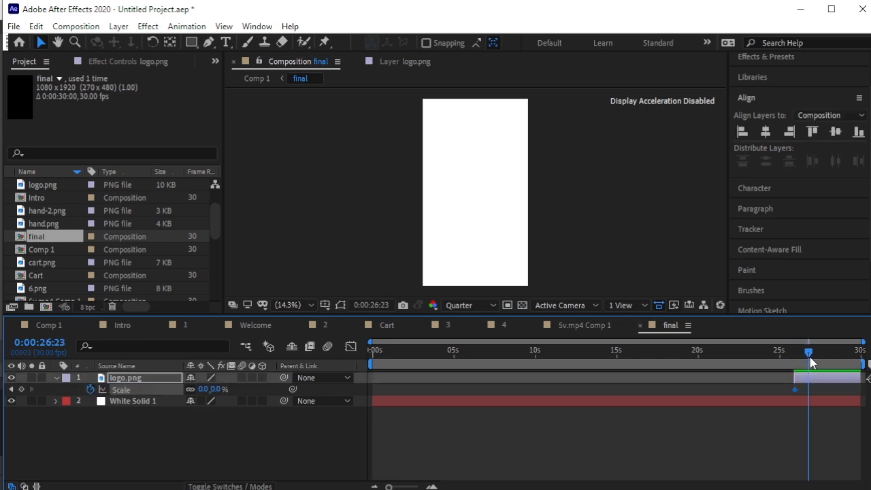
{"action": "left_click", "coordinate": [218, 389]}
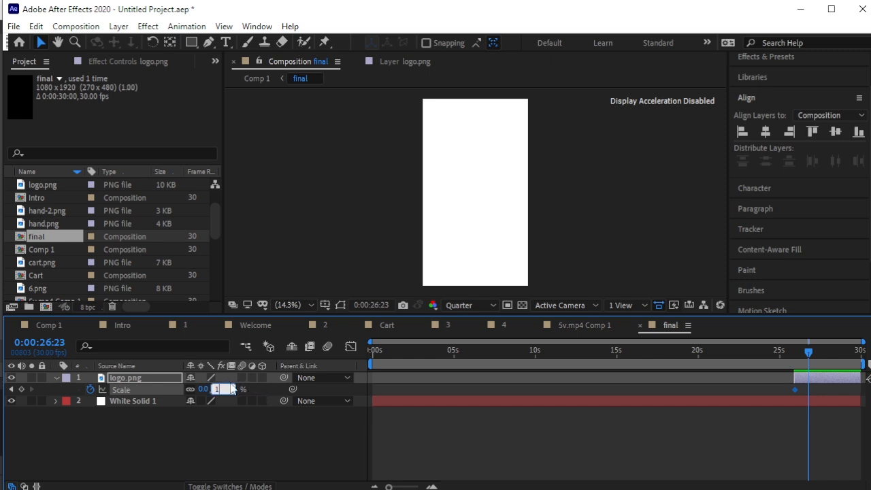
{"action": "key", "text": "Return"}
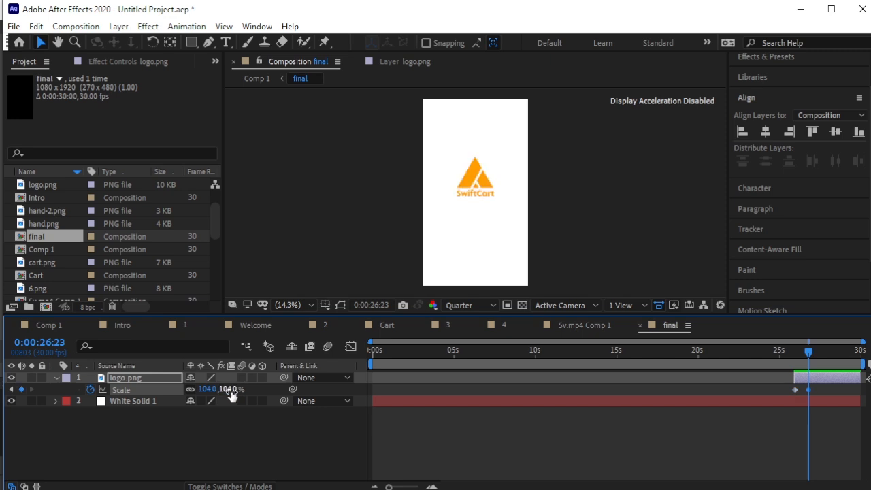
{"action": "left_click_drag", "start_coordinate": [809, 353], "coordinate": [787, 357]}
{"action": "key", "text": "space"}
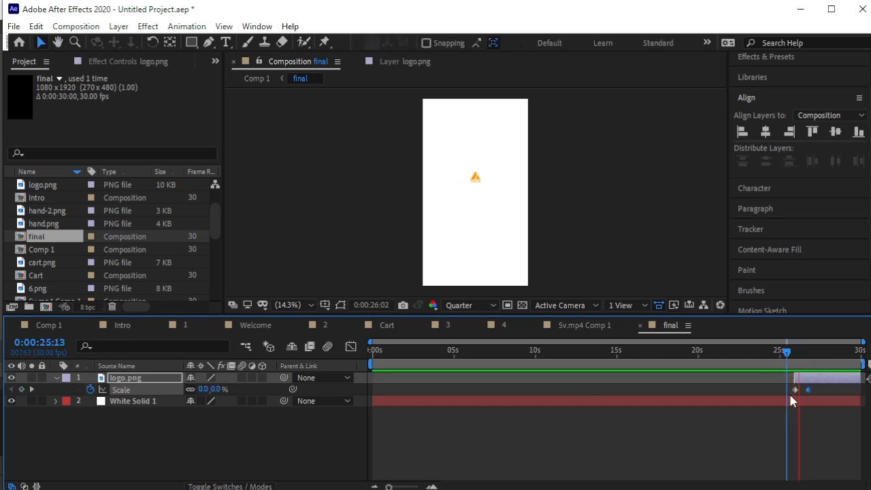
Move the 104% Scale keyframe earlier to about 26:20 and preview the quicker scale-up.
{"action": "left_click_drag", "start_coordinate": [806, 389], "coordinate": [802, 387]}
{"action": "left_click_drag", "start_coordinate": [814, 353], "coordinate": [794, 355]}
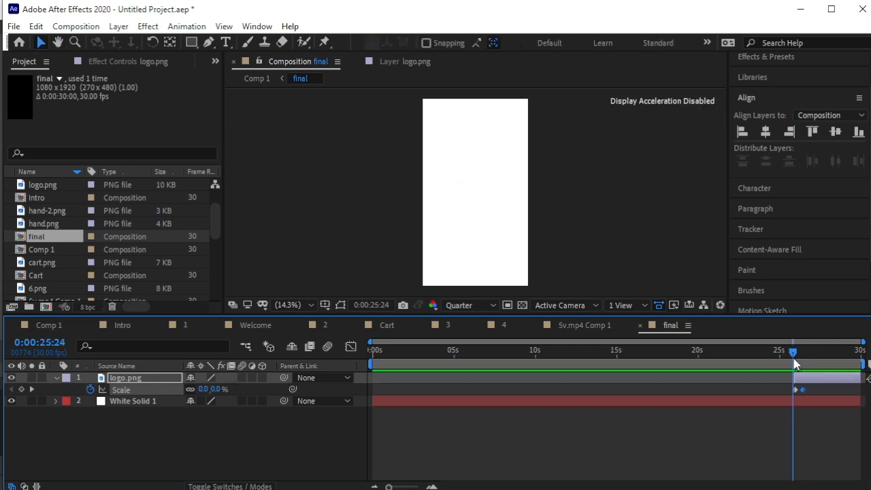
{"action": "key", "text": "space"}
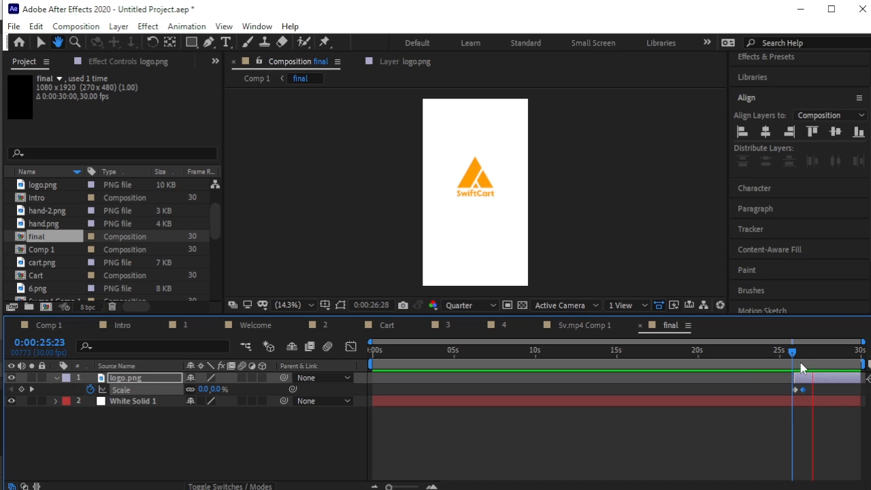
Add another Scale keyframe and push the middle one past full size to about 123% for overshoot.
{"action": "scroll", "coordinate": [789, 367], "scroll_direction": "up", "scroll_amount": 4}
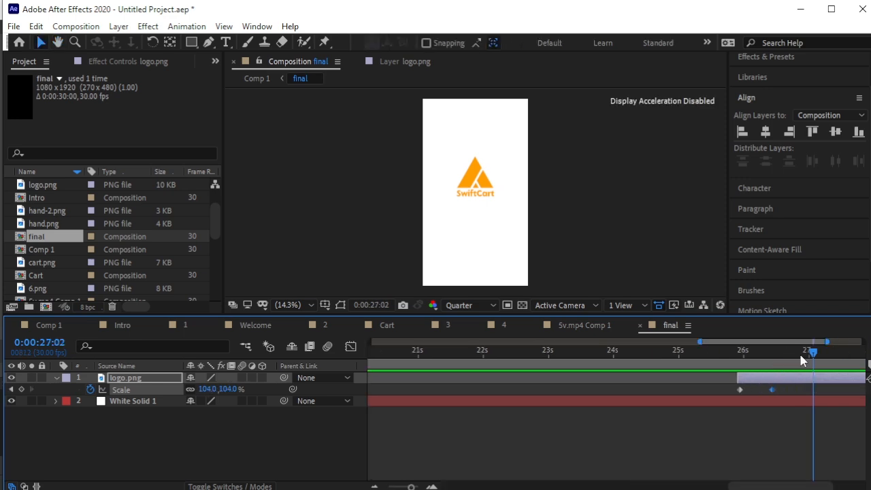
{"action": "left_click_drag", "start_coordinate": [809, 361], "coordinate": [789, 378]}
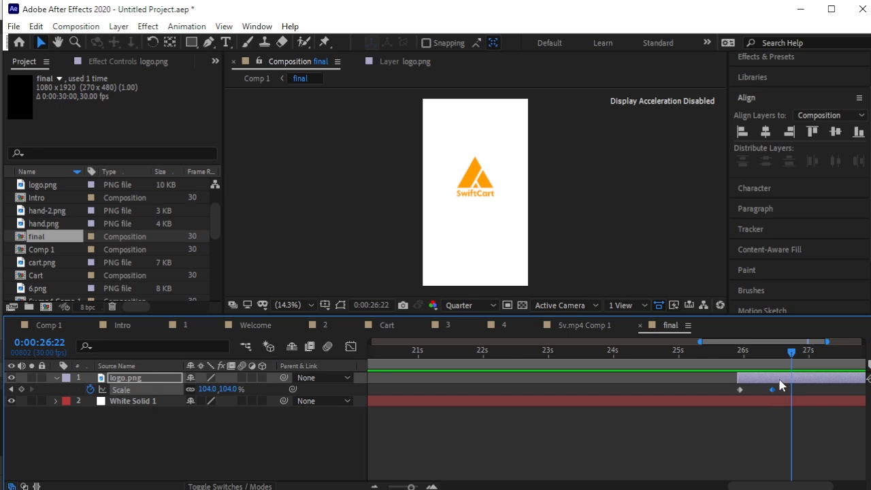
{"action": "left_click", "coordinate": [21, 390]}
{"action": "left_click", "coordinate": [11, 389]}
{"action": "left_click_drag", "start_coordinate": [229, 389], "coordinate": [242, 390]}
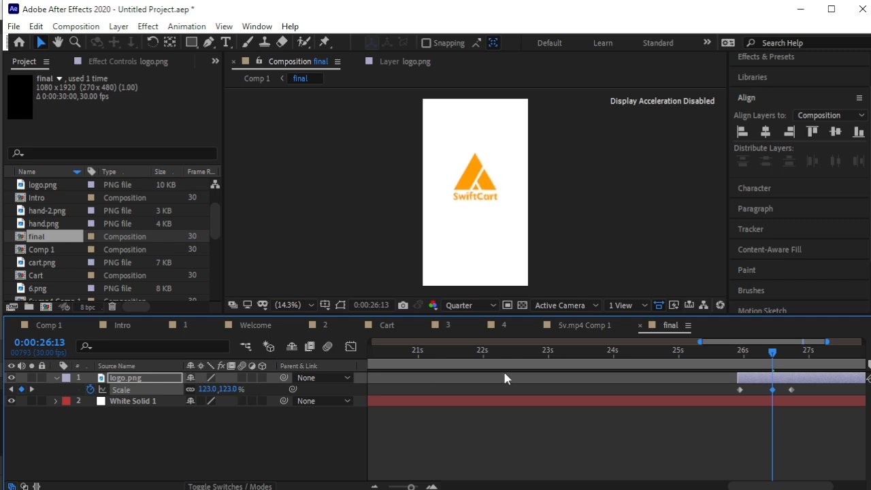
{"action": "left_click", "coordinate": [762, 365]}
{"action": "key", "text": "space"}
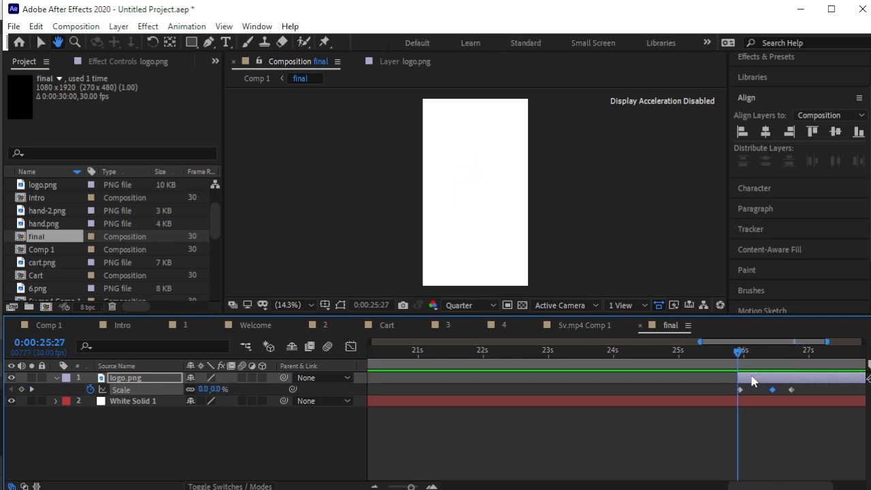
{"action": "key", "text": "space"}
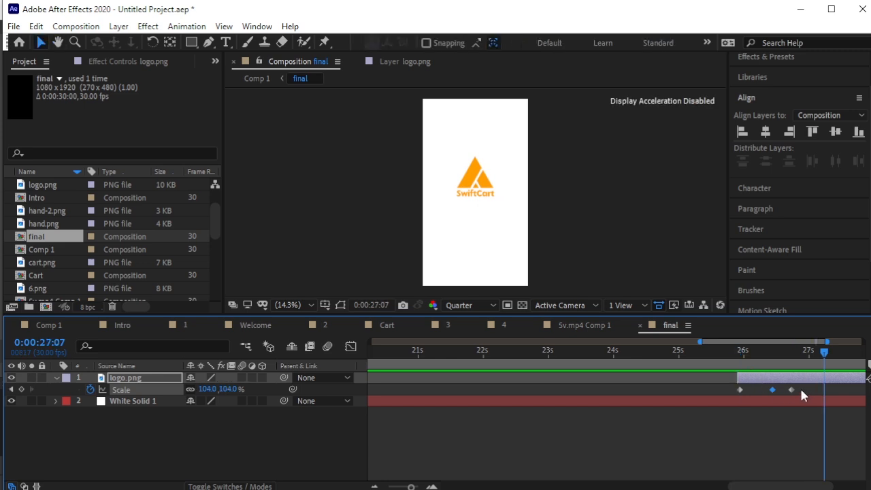
Retime the Scale keyframes to 25:27, 26:13 and 27:02 and apply Easy Ease to all three.
{"action": "left_click_drag", "start_coordinate": [764, 394], "coordinate": [762, 390]}
{"action": "left_click", "coordinate": [772, 412]}
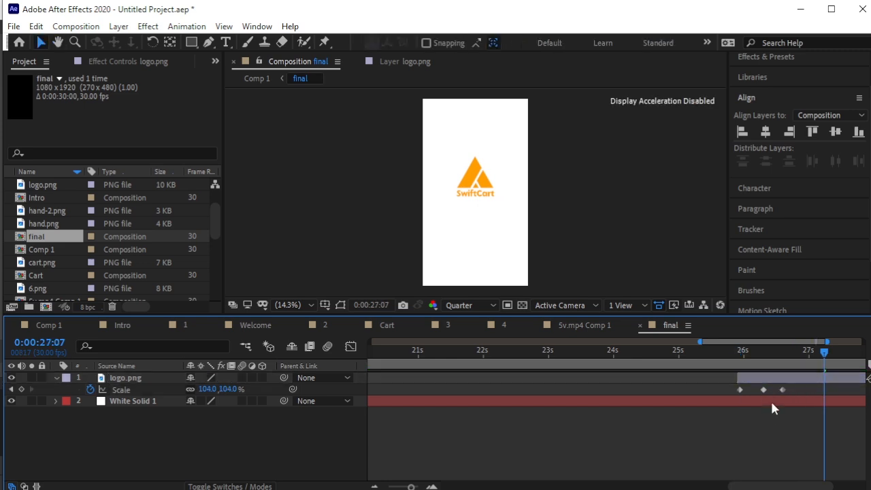
{"action": "left_click_drag", "start_coordinate": [780, 390], "coordinate": [731, 395]}
{"action": "key", "text": "F9"}
{"action": "left_click_drag", "start_coordinate": [823, 354], "coordinate": [740, 352]}
{"action": "key", "text": "space"}
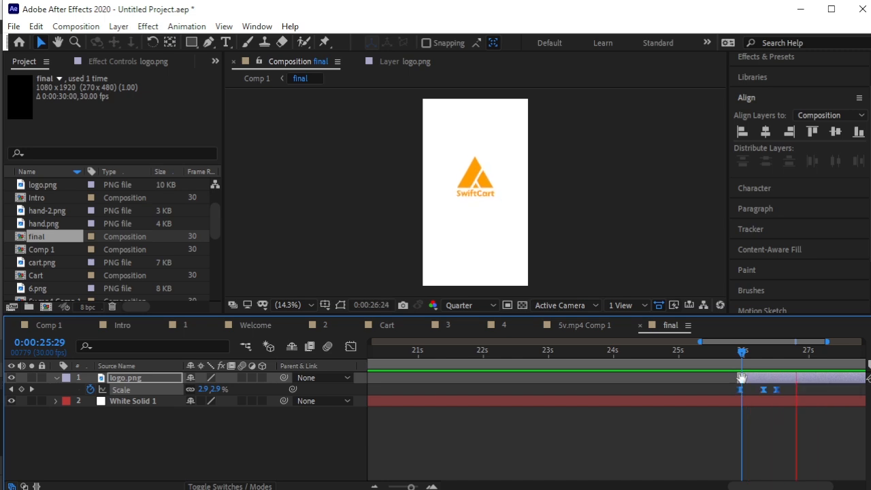
{"action": "left_click_drag", "start_coordinate": [410, 486], "coordinate": [387, 487]}
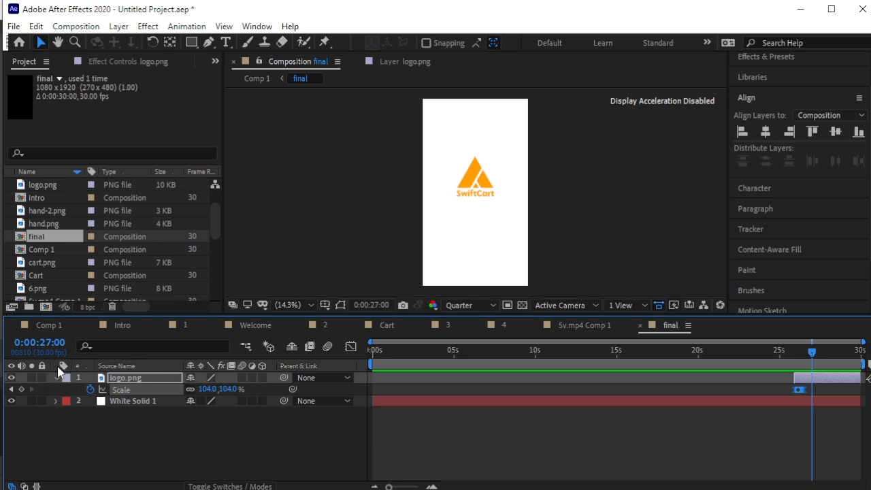
Import the Shop Now image 7.png into the project.
{"action": "right_click", "coordinate": [5, 231]}
{"action": "mouse_move", "coordinate": [48, 290]}
{"action": "left_click", "coordinate": [350, 291]}
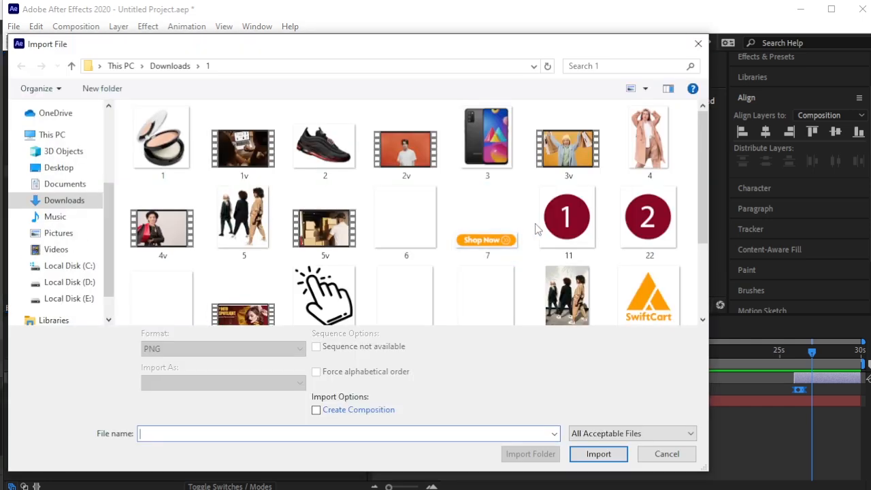
{"action": "left_click", "coordinate": [513, 217]}
{"action": "left_click", "coordinate": [620, 446]}
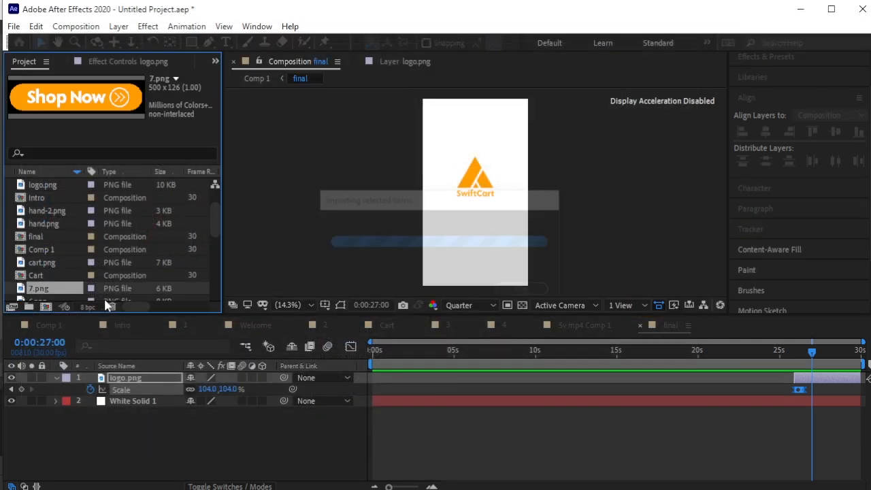
Add 7.png to 'final' just below the logo, starting around 27 seconds.
{"action": "left_click_drag", "start_coordinate": [130, 371], "coordinate": [130, 373]}
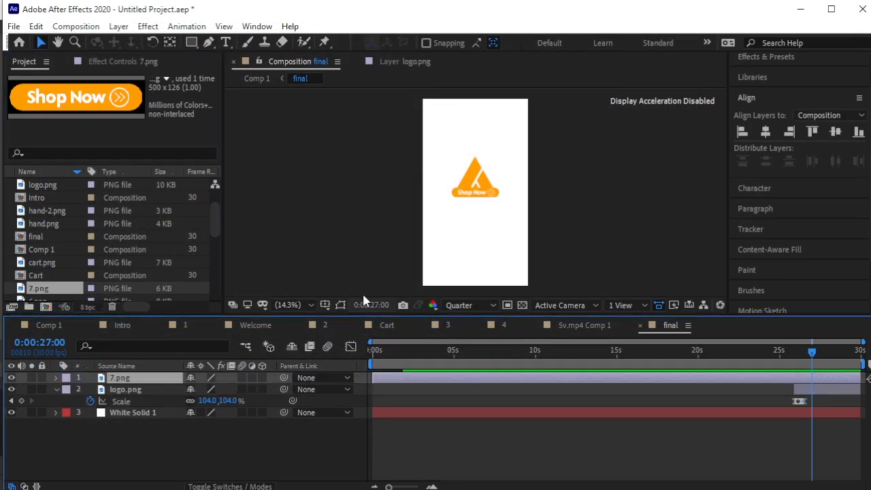
{"action": "left_click_drag", "start_coordinate": [478, 197], "coordinate": [478, 233]}
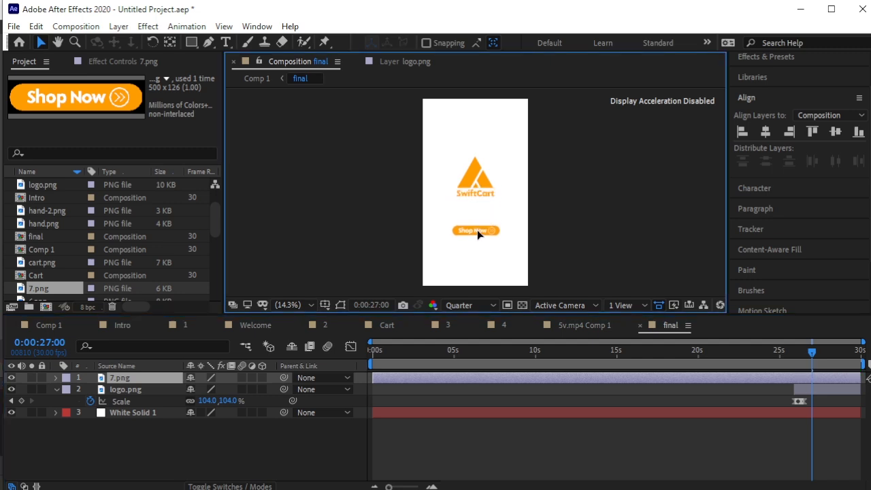
{"action": "key", "text": "Return"}
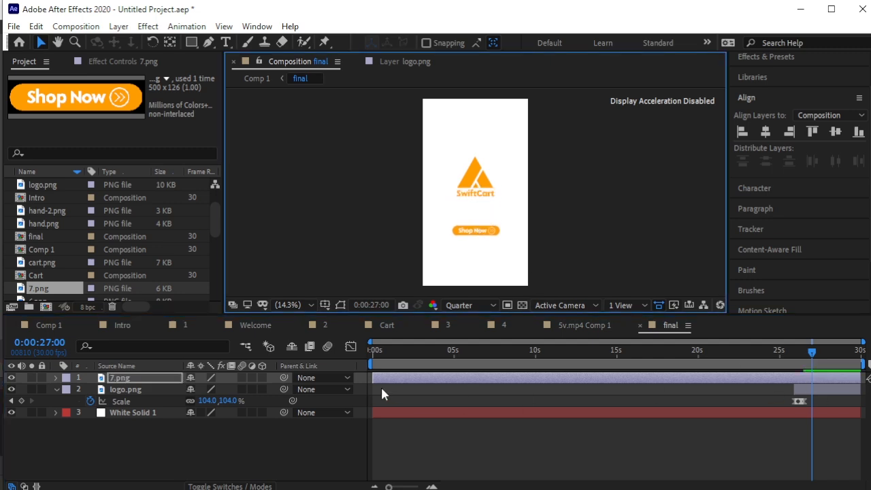
{"action": "left_click_drag", "start_coordinate": [371, 375], "coordinate": [815, 359]}
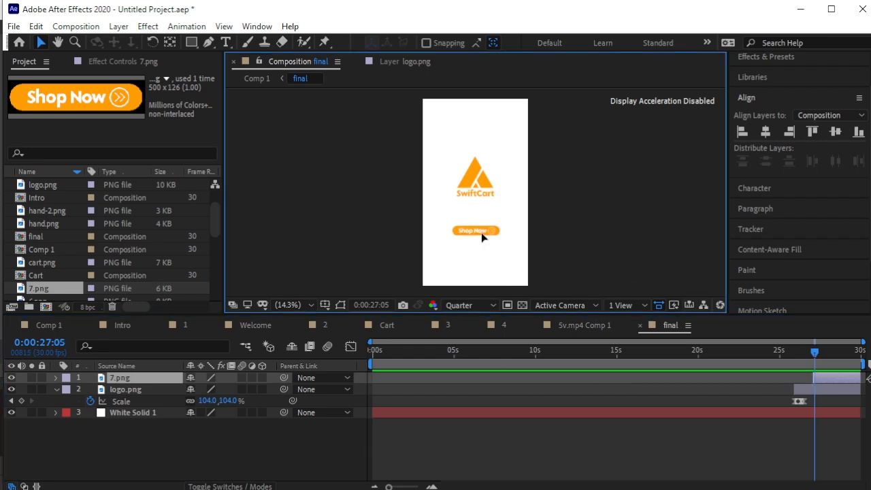
{"action": "left_click_drag", "start_coordinate": [482, 235], "coordinate": [481, 218]}
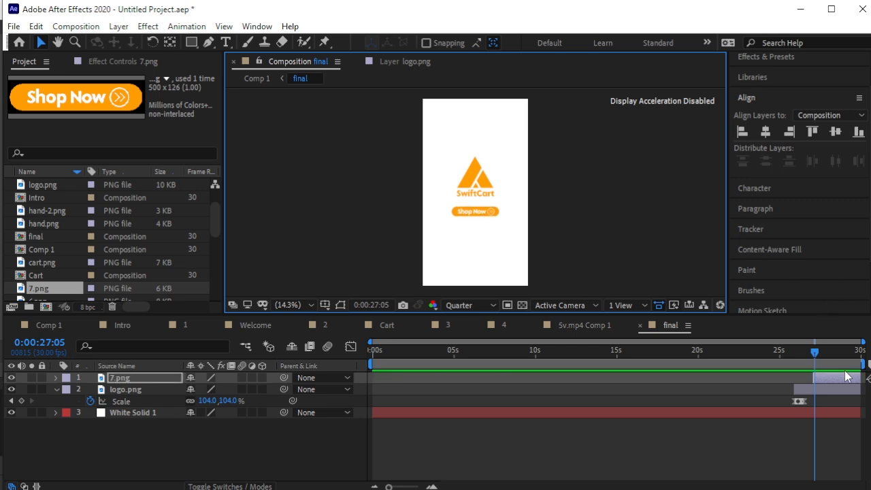
{"action": "key", "text": "equal"}
{"action": "key", "text": "equal"}
{"action": "key", "text": "equal"}
{"action": "key", "text": "equal"}
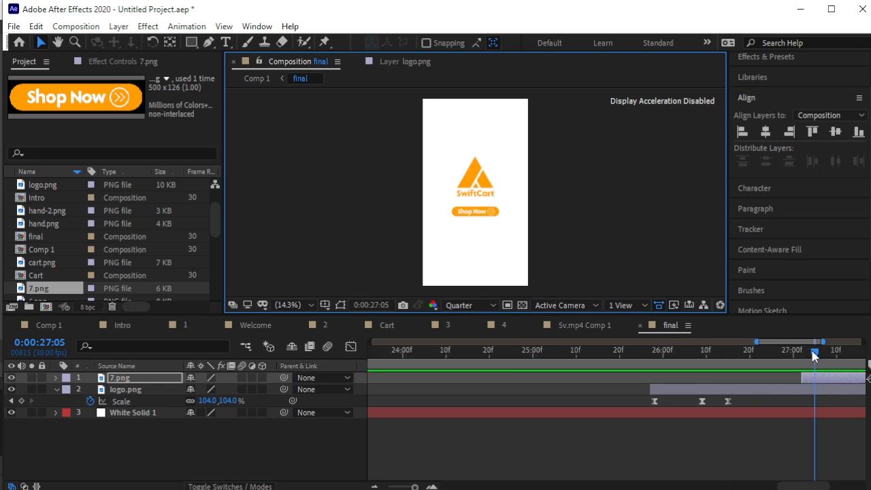
{"action": "left_click_drag", "start_coordinate": [815, 355], "coordinate": [789, 359]}
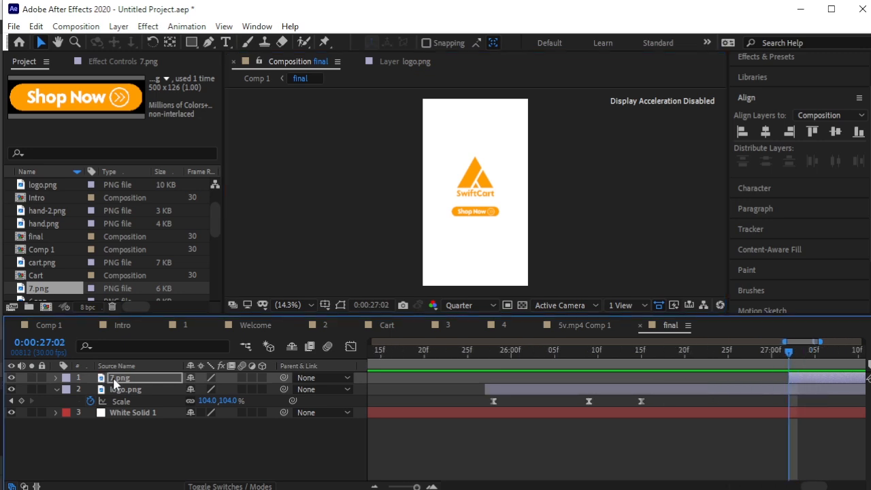
Keyframe the Shop Now button's Opacity from 0% at 27:02 to 100% at 27:04, then preview.
{"action": "key", "text": "t"}
{"action": "left_click", "coordinate": [90, 390]}
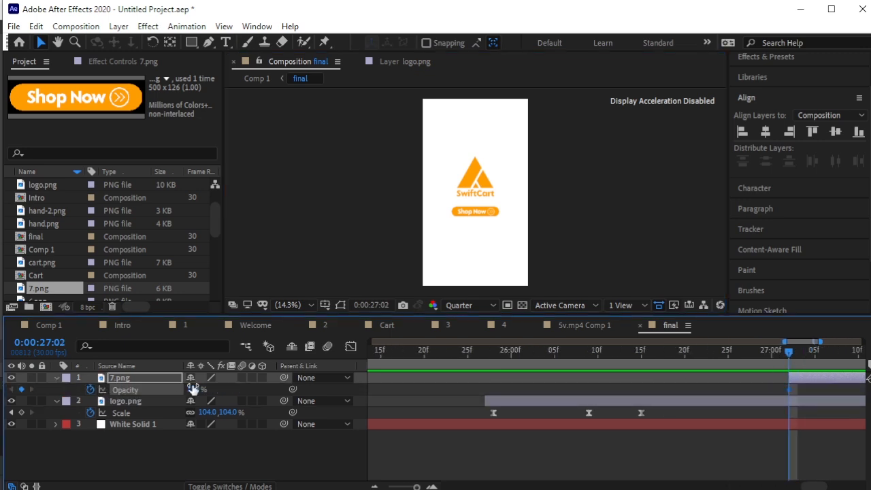
{"action": "left_click", "coordinate": [196, 389]}
{"action": "type", "text": "0"}
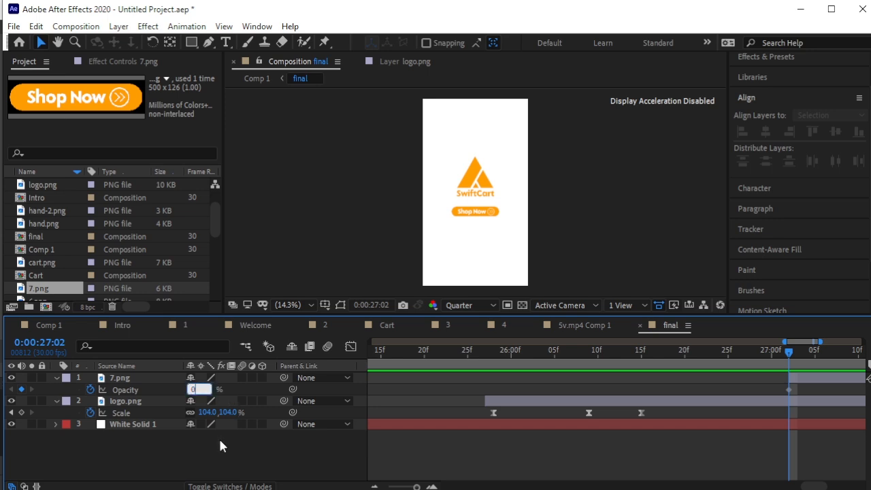
{"action": "key", "text": "Return"}
{"action": "left_click_drag", "start_coordinate": [790, 359], "coordinate": [808, 361]}
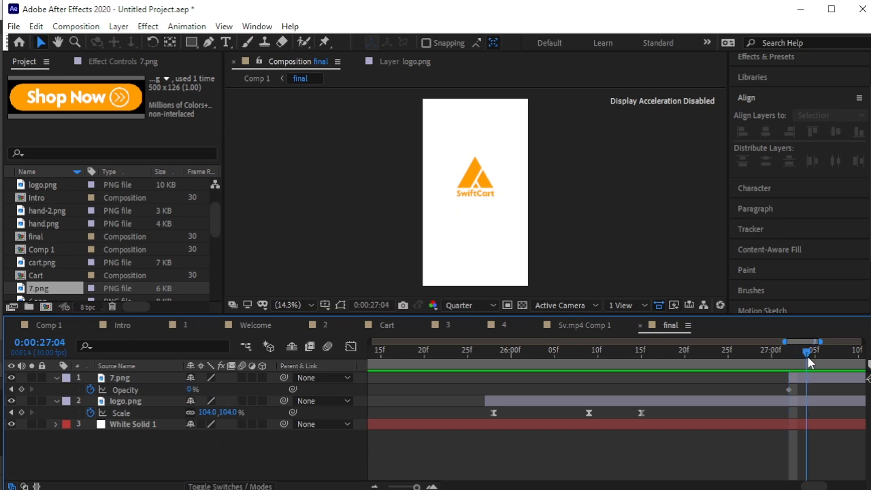
{"action": "left_click", "coordinate": [192, 389]}
{"action": "type", "text": "100"}
{"action": "key", "text": "Return"}
{"action": "left_click_drag", "start_coordinate": [806, 355], "coordinate": [780, 365]}
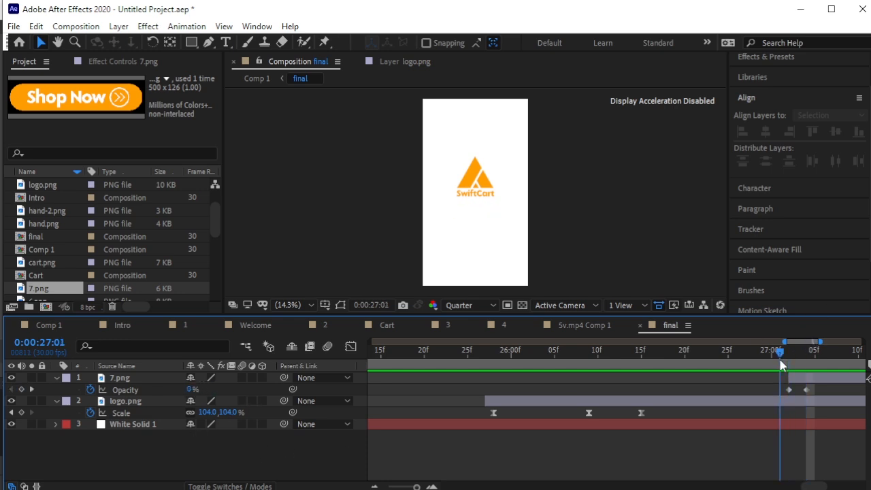
{"action": "key", "text": "space"}
{"action": "key", "text": "space"}
Move the 100% Opacity keyframe later for a slower fade-in and preview it.
{"action": "scroll", "coordinate": [721, 346], "scroll_direction": "down", "scroll_amount": 5}
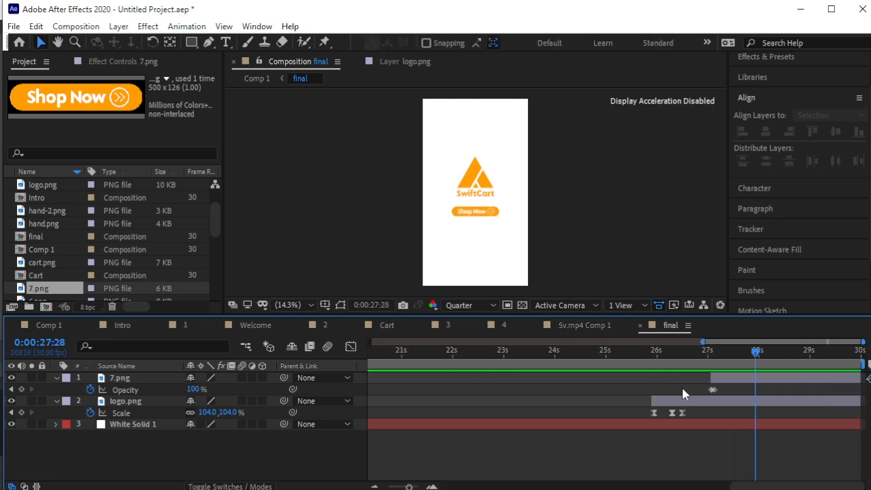
{"action": "left_click_drag", "start_coordinate": [713, 391], "coordinate": [732, 391]}
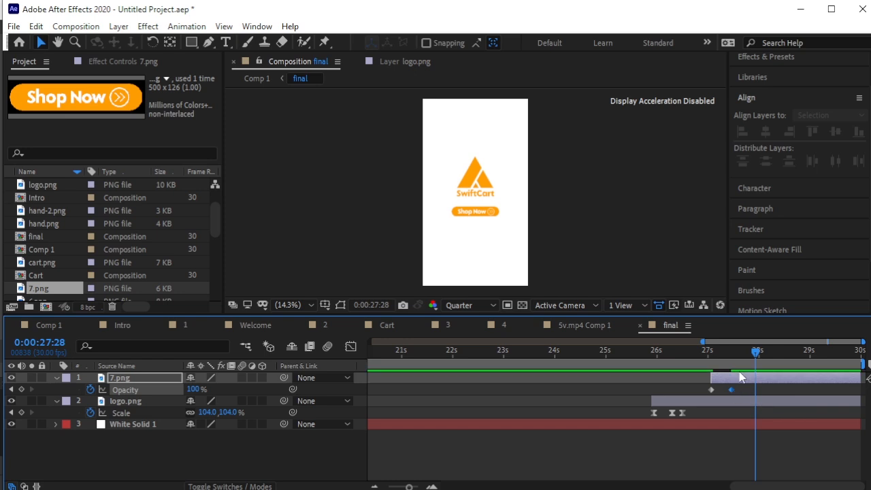
{"action": "left_click_drag", "start_coordinate": [759, 353], "coordinate": [714, 352]}
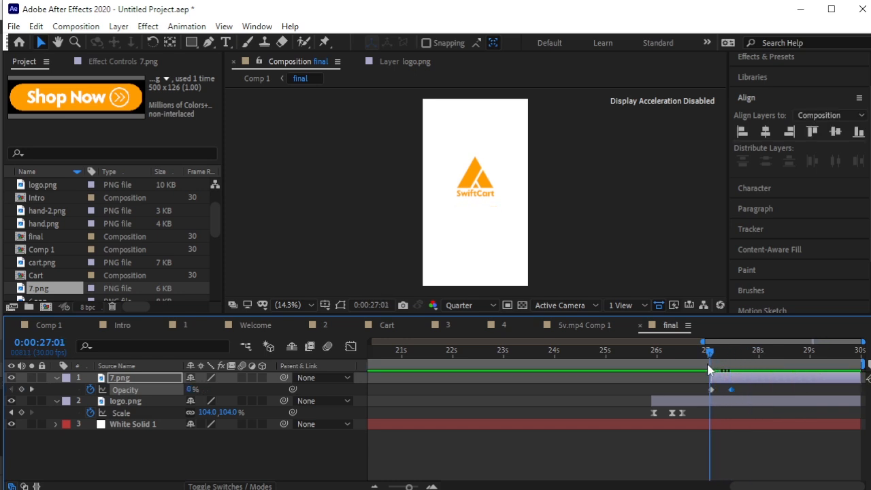
{"action": "key", "text": "space"}
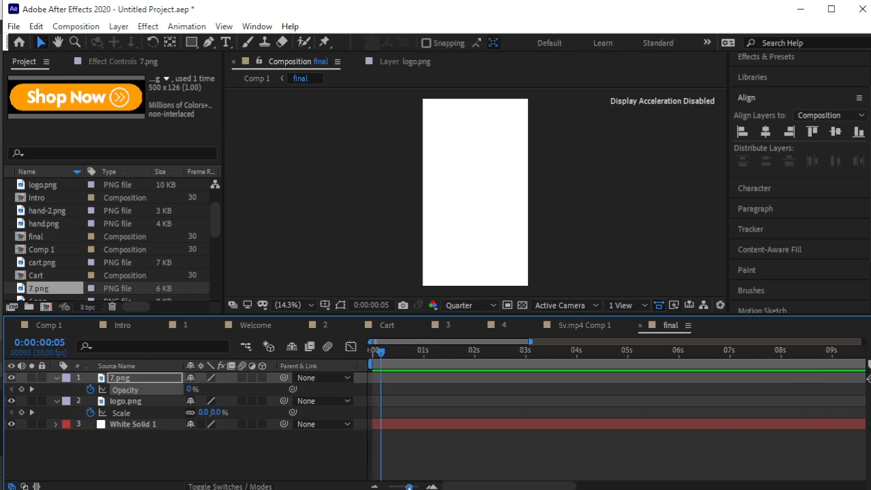
{"action": "left_click_drag", "start_coordinate": [408, 487], "coordinate": [364, 485]}
In Comp 1, trim the final layer's in-point to about 25:26 and scrub the ending.
{"action": "left_click", "coordinate": [41, 325]}
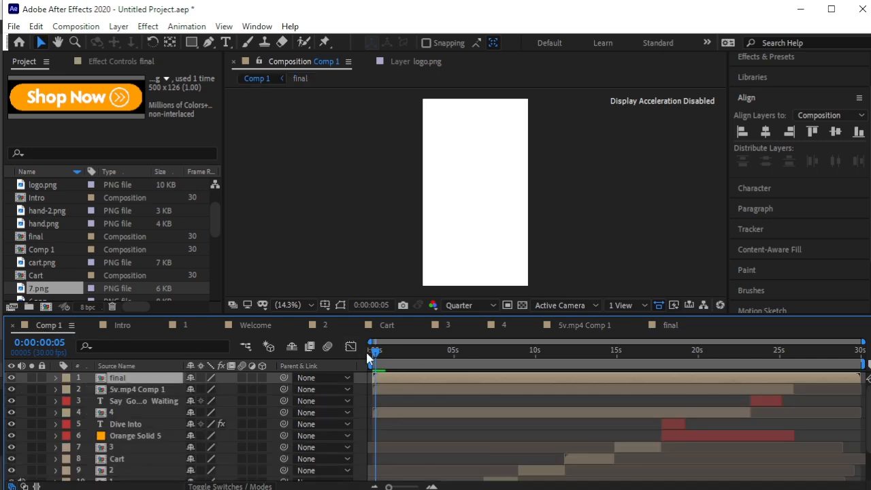
{"action": "left_click_drag", "start_coordinate": [380, 353], "coordinate": [800, 385]}
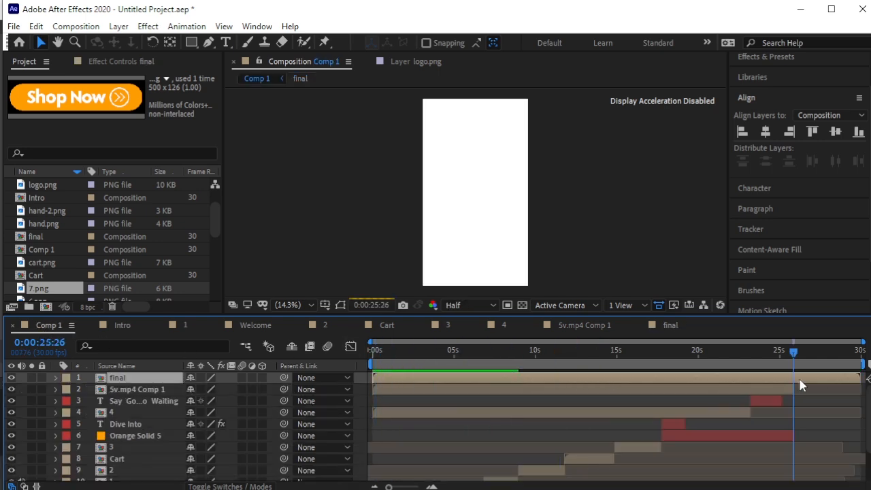
{"action": "key", "text": "alt+bracketleft"}
{"action": "left_click_drag", "start_coordinate": [795, 349], "coordinate": [656, 380]}
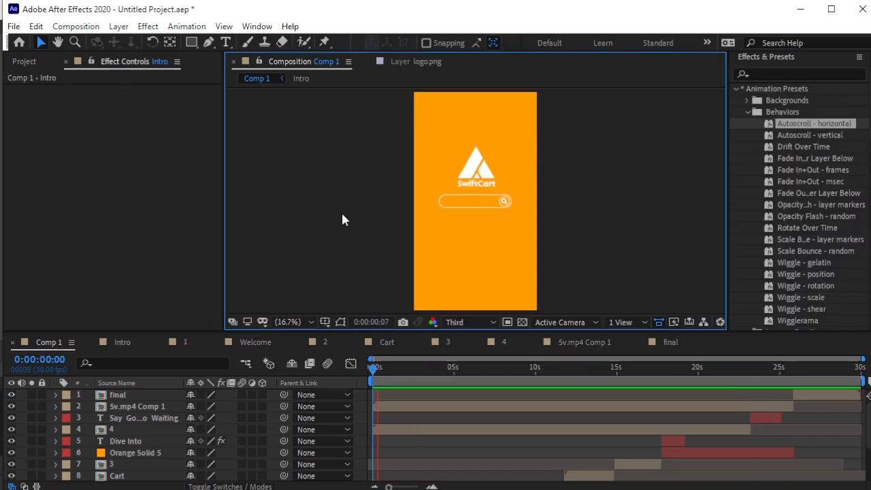